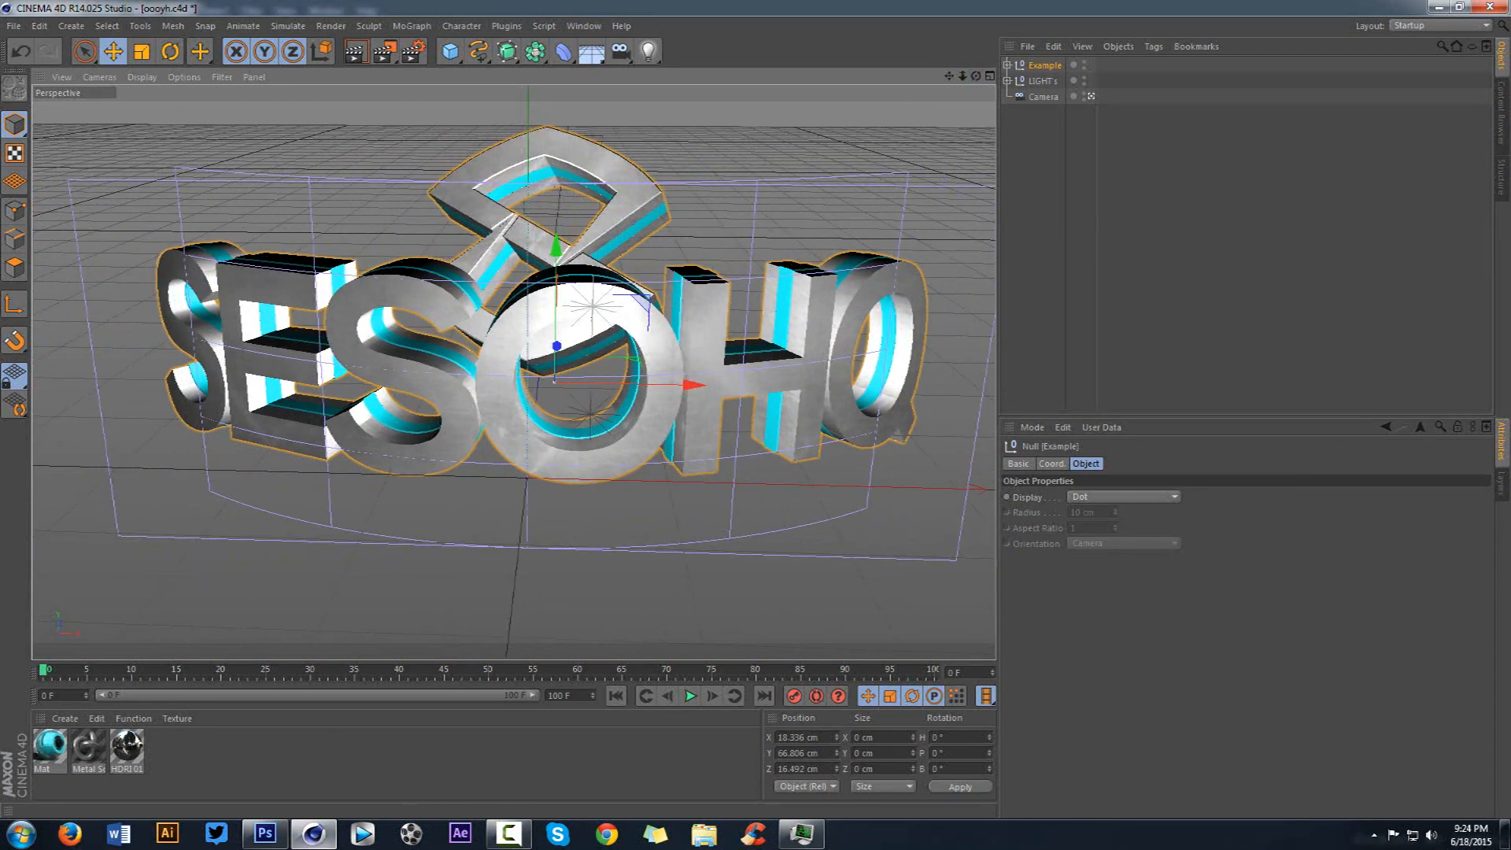
Step: Examine the finished SESOHQ banner in Photoshop, and the example scene's three materials and render save settings in Cinema 4D
left_click(265, 833)
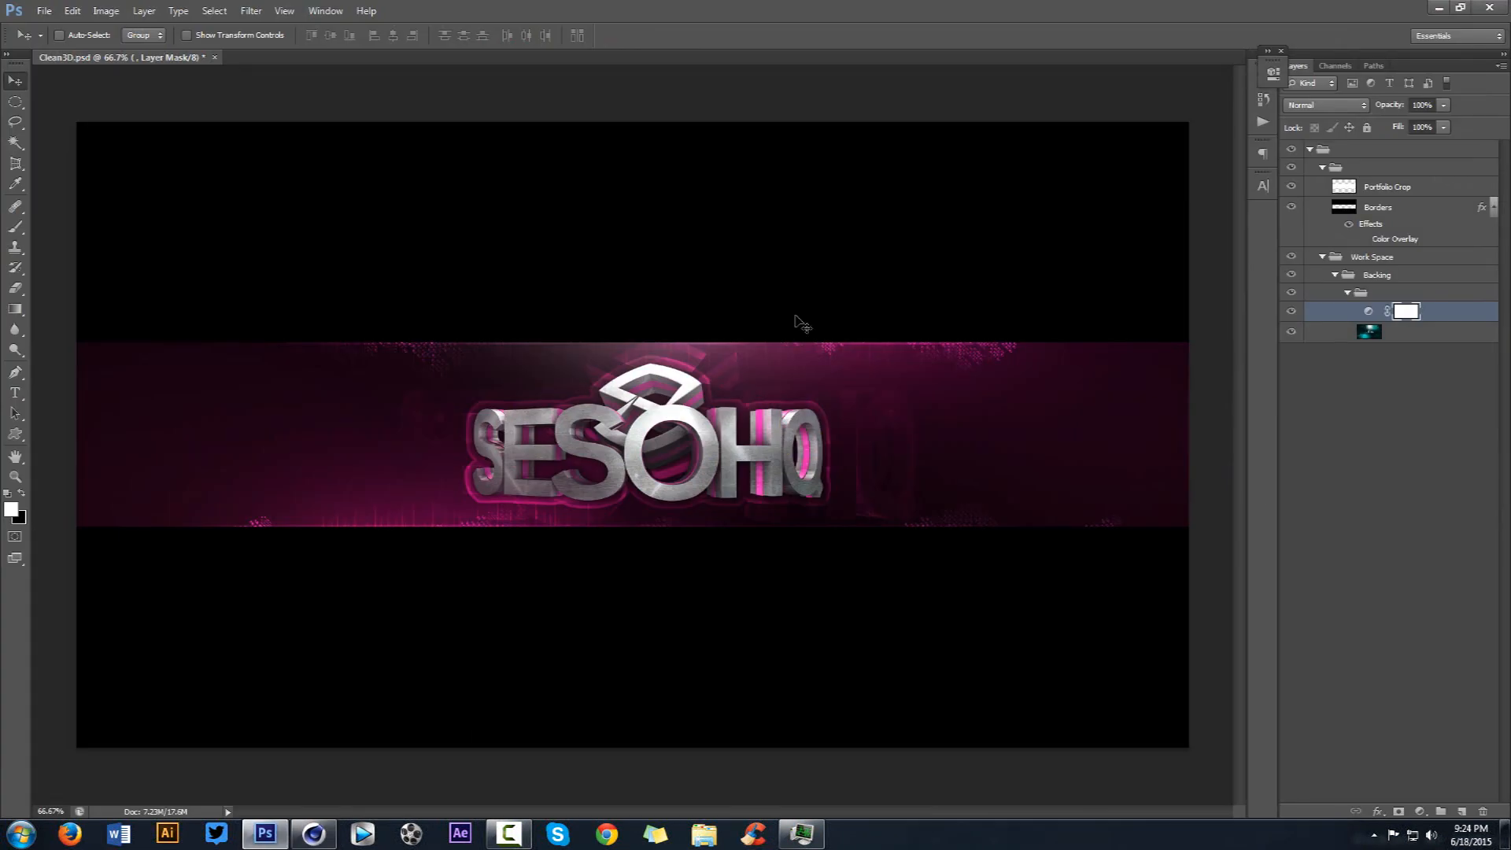
left_click(313, 834)
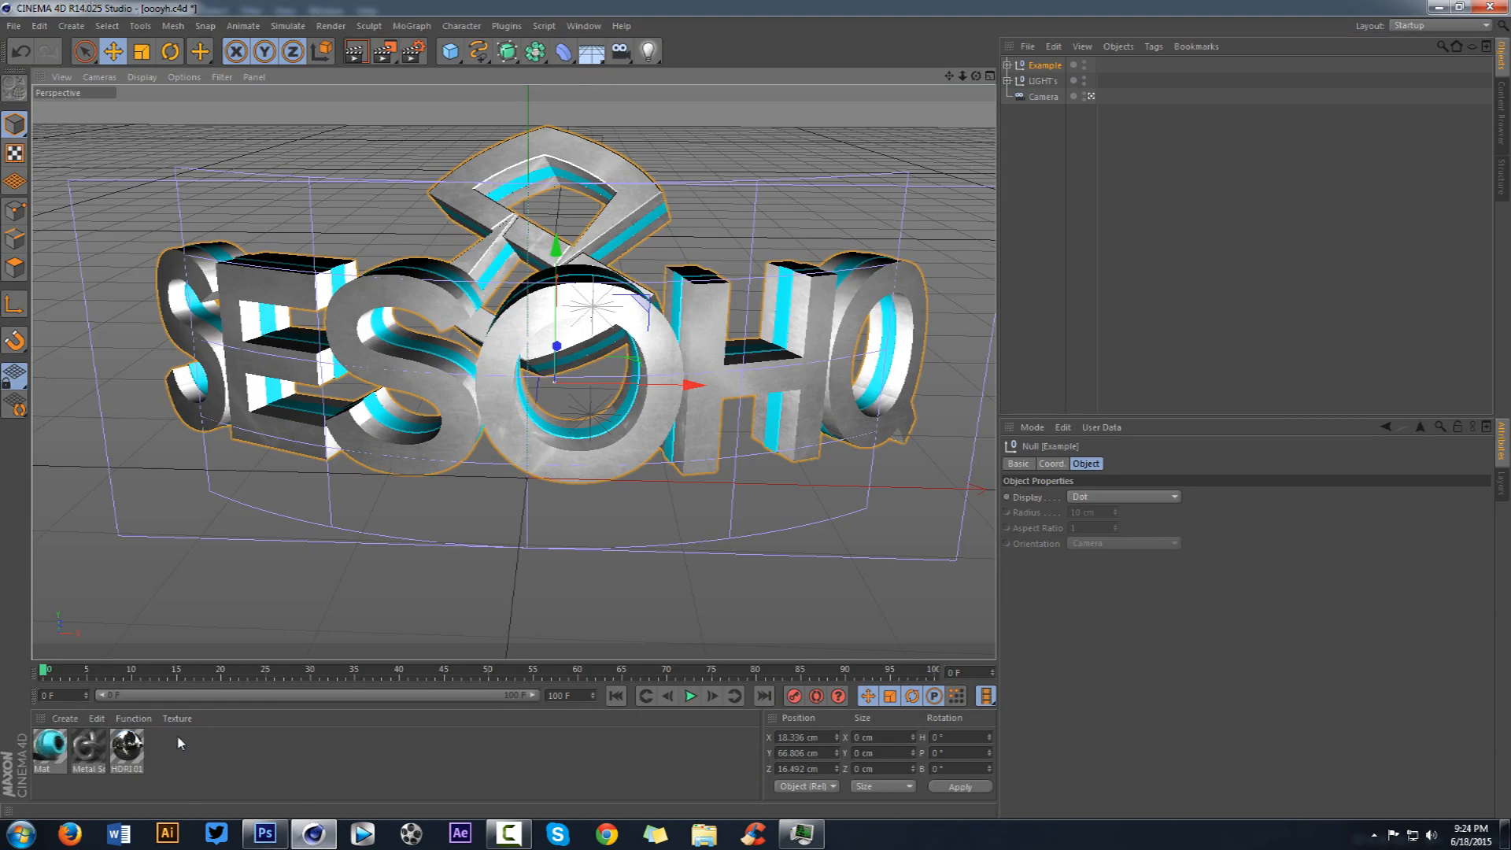
left_click_drag(173, 746, 70, 742)
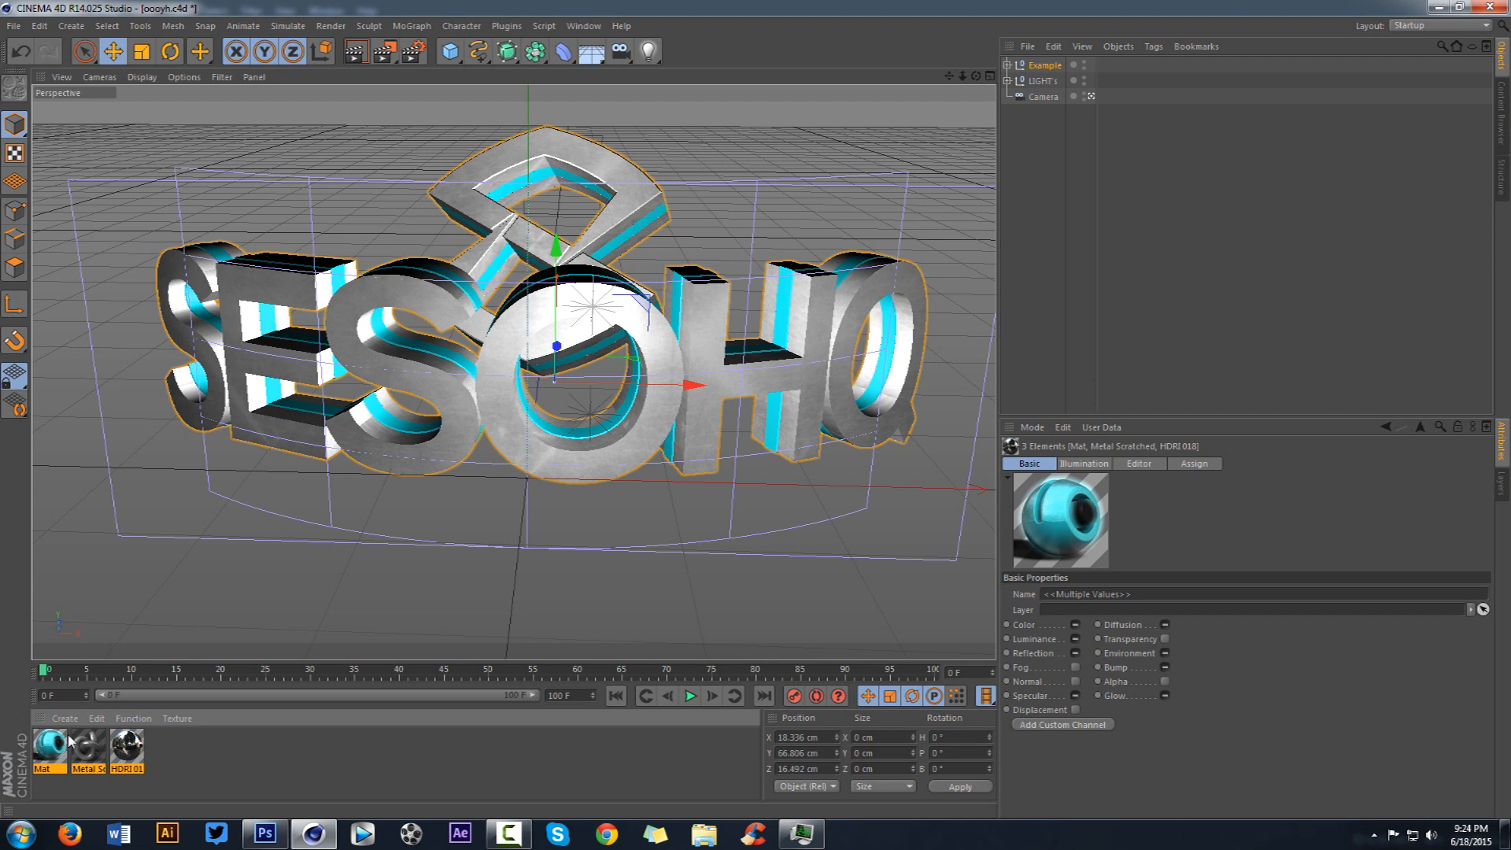
left_click(413, 51)
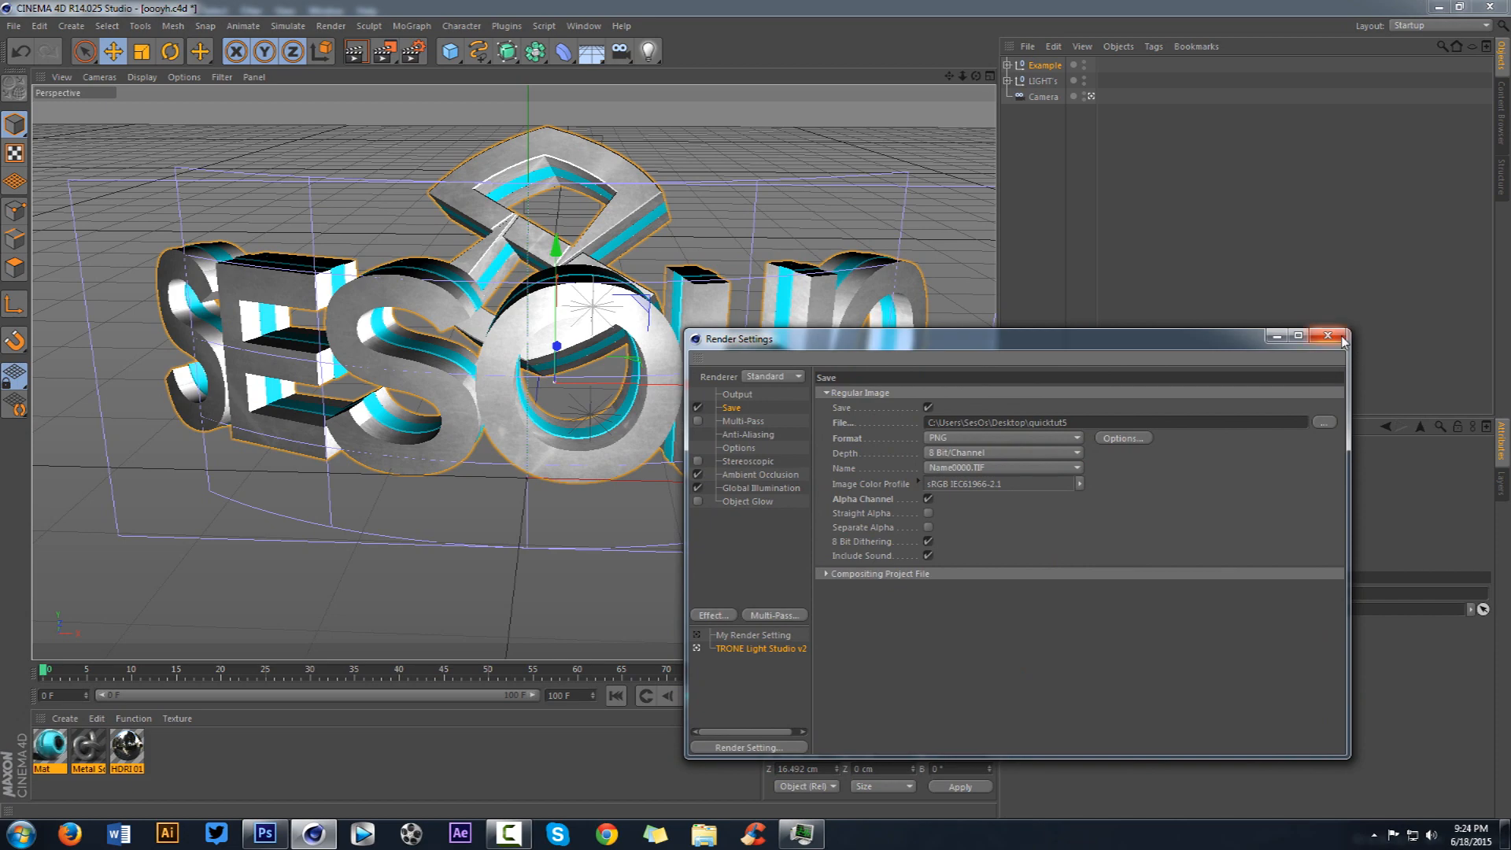
left_click(1328, 335)
Step: Switch to Photoshop, try other hues on the banner's Hue/Saturation layer before returning it to pink, and hide that layer
left_click(265, 836)
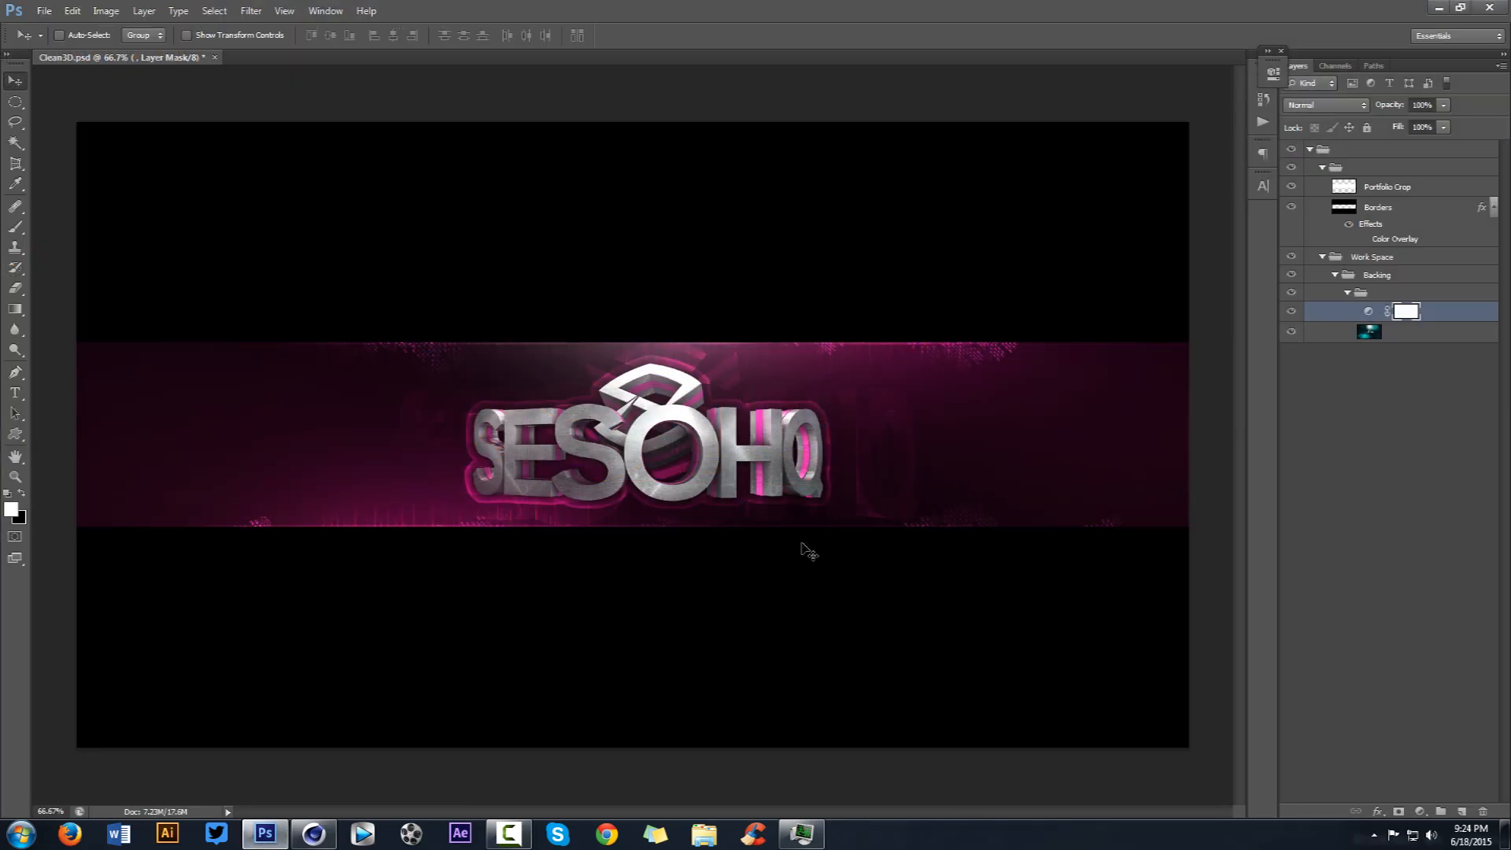
double_click(1369, 311)
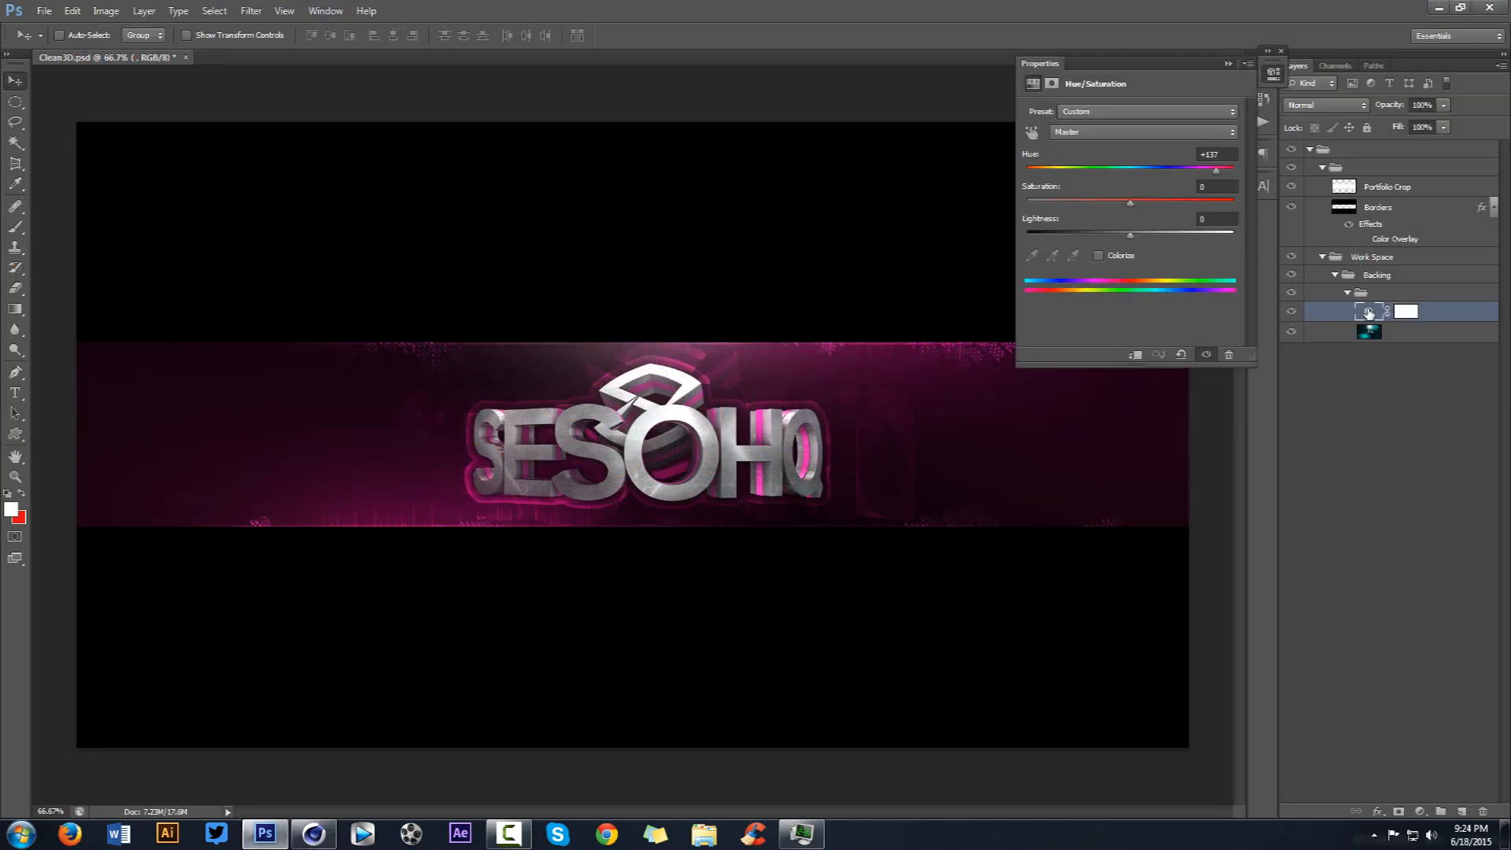
left_click_drag(1063, 168, 1035, 176)
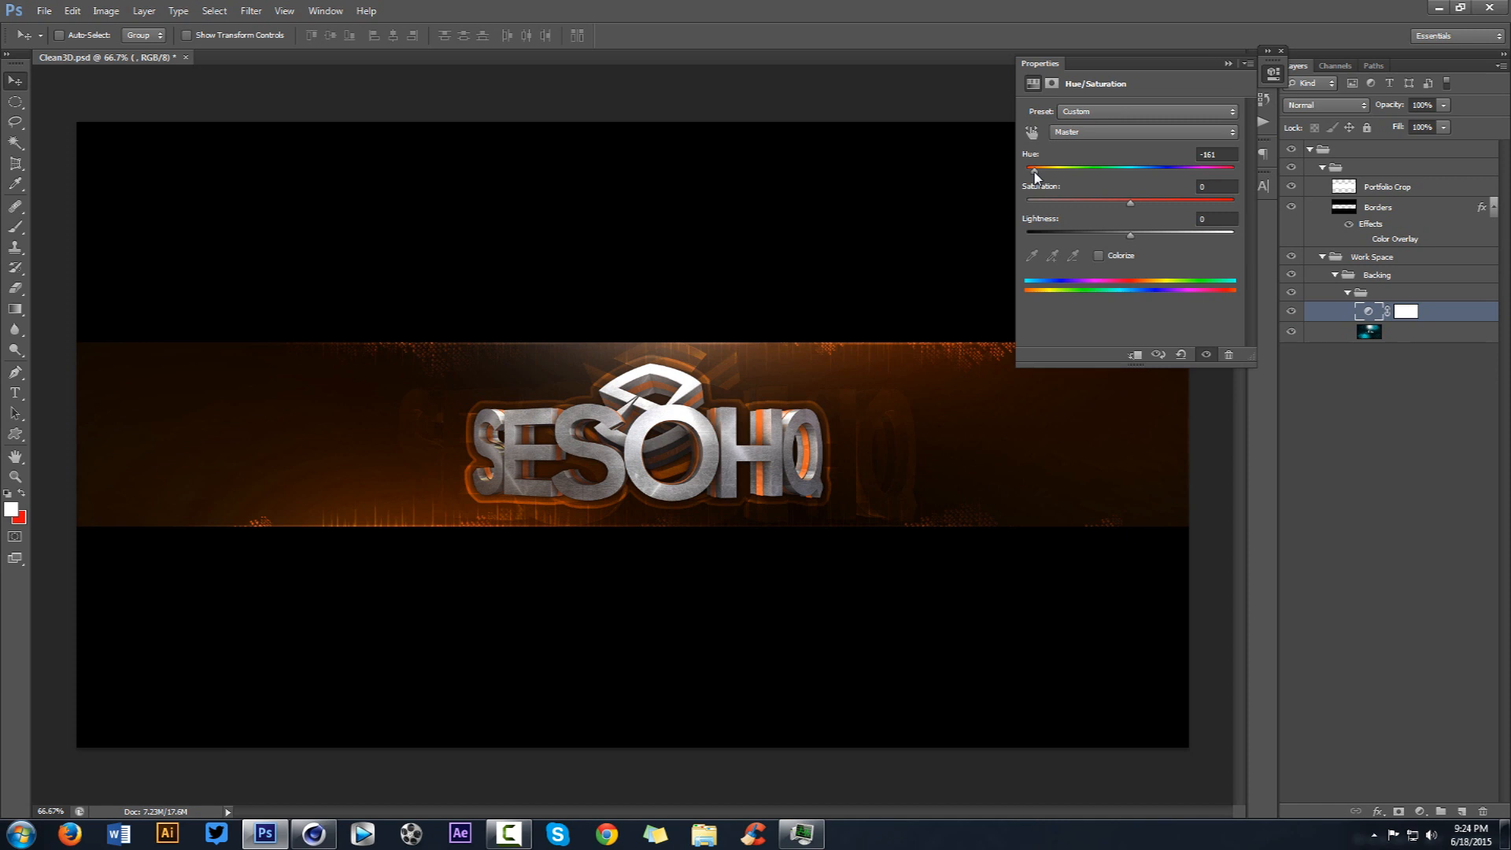
left_click_drag(1035, 176, 1220, 180)
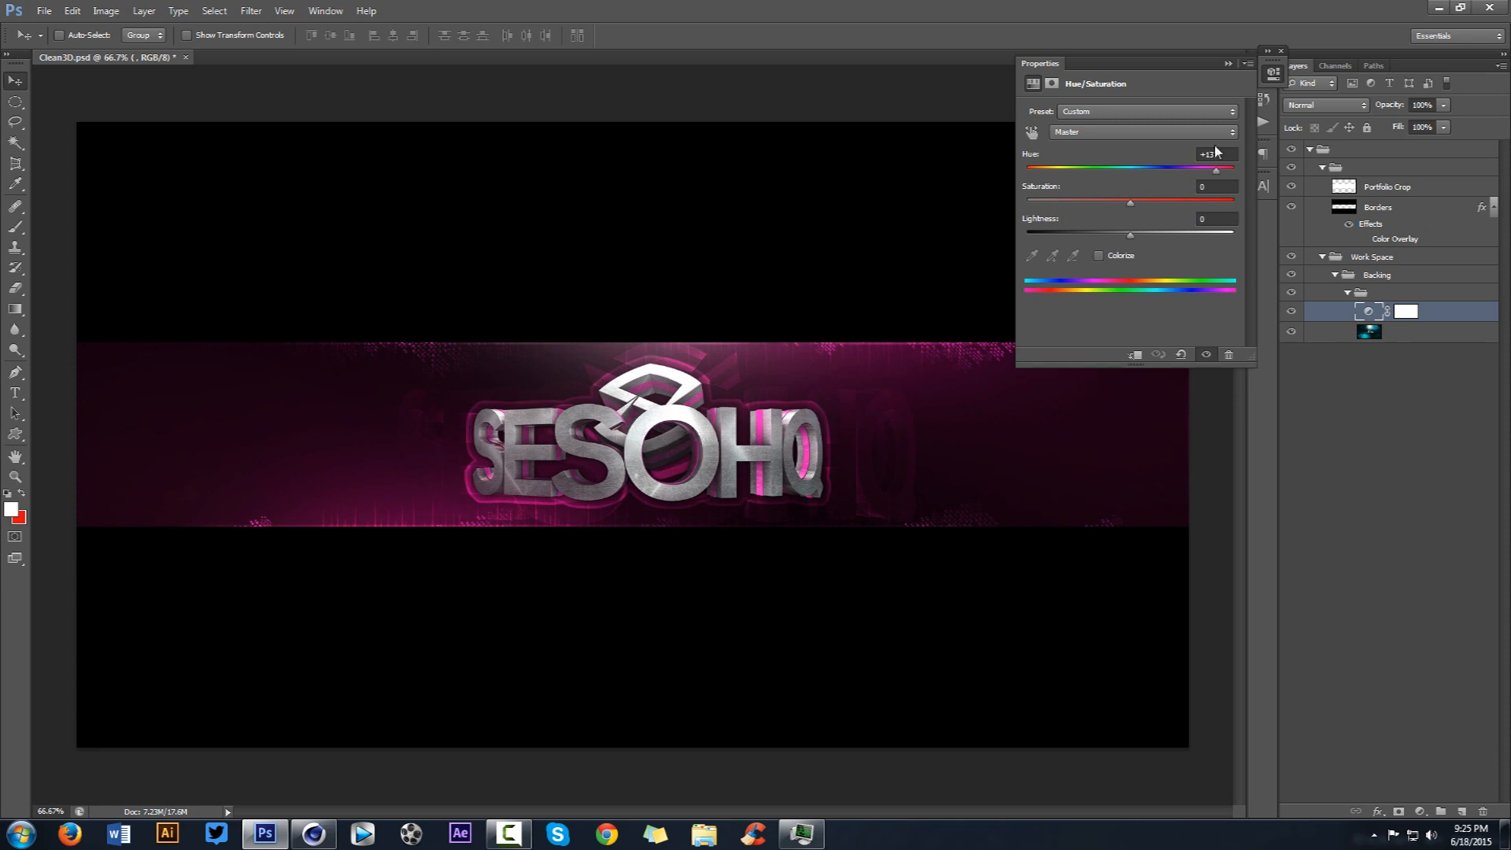
left_click(1271, 75)
left_click(1291, 311)
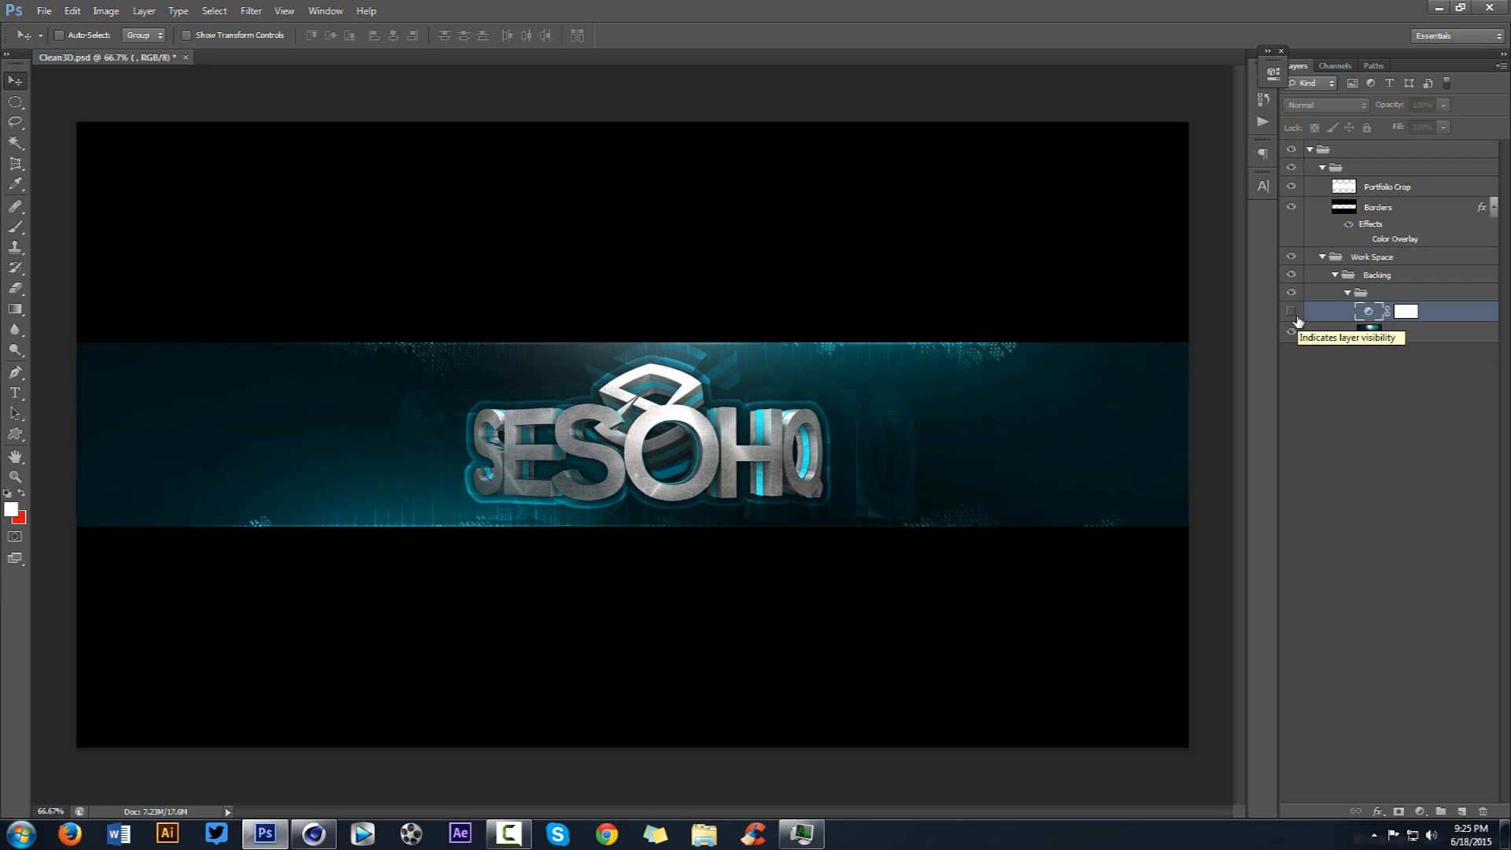
Step: Switch to Cinema 4D, bring up the OrgSeso.ai document and select Path 1 to Path 3
left_click(313, 834)
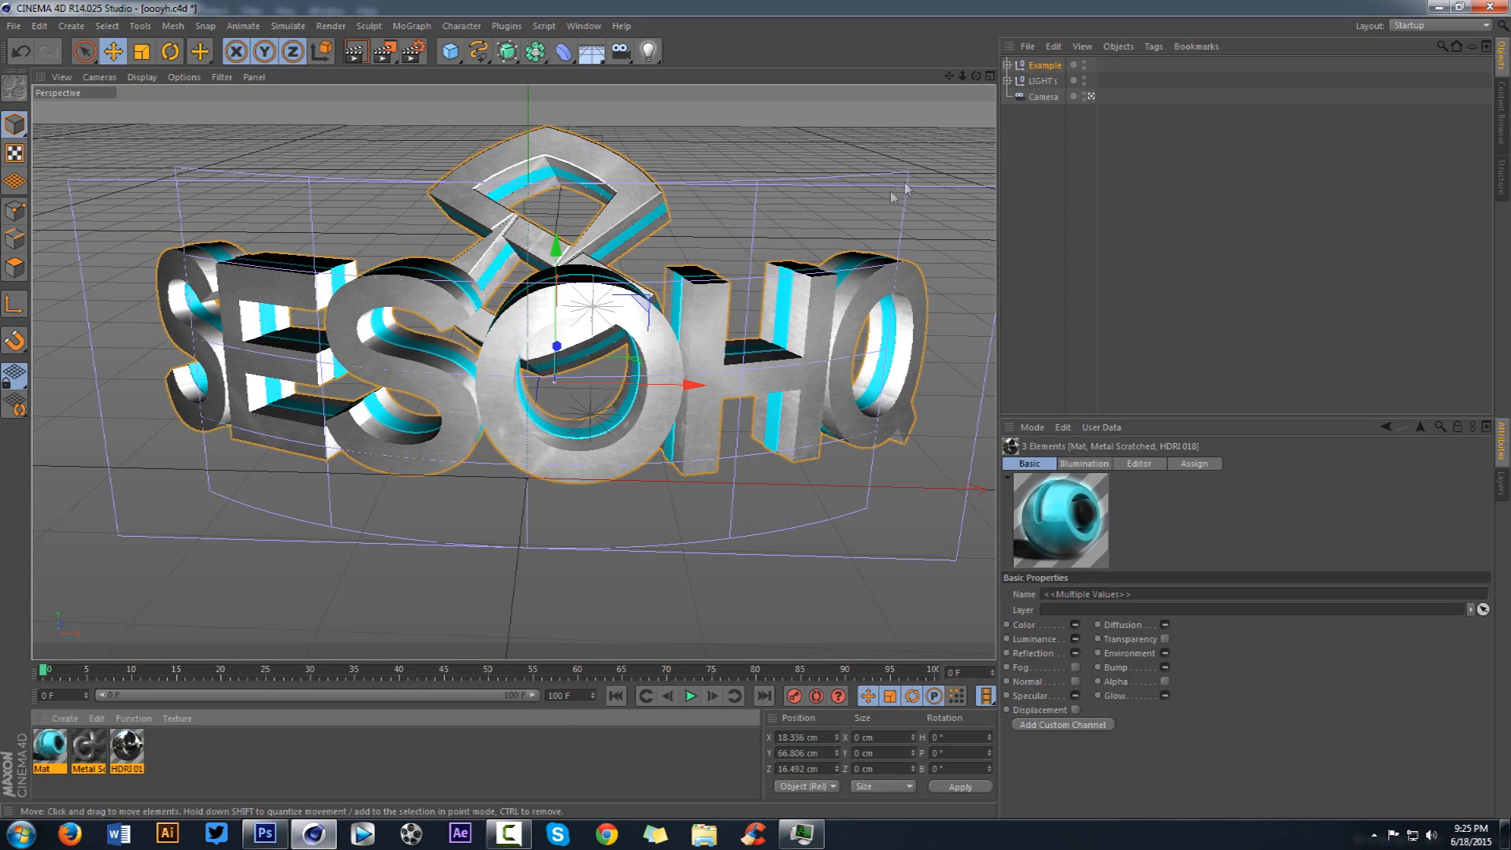
left_click_drag(977, 77, 979, 77)
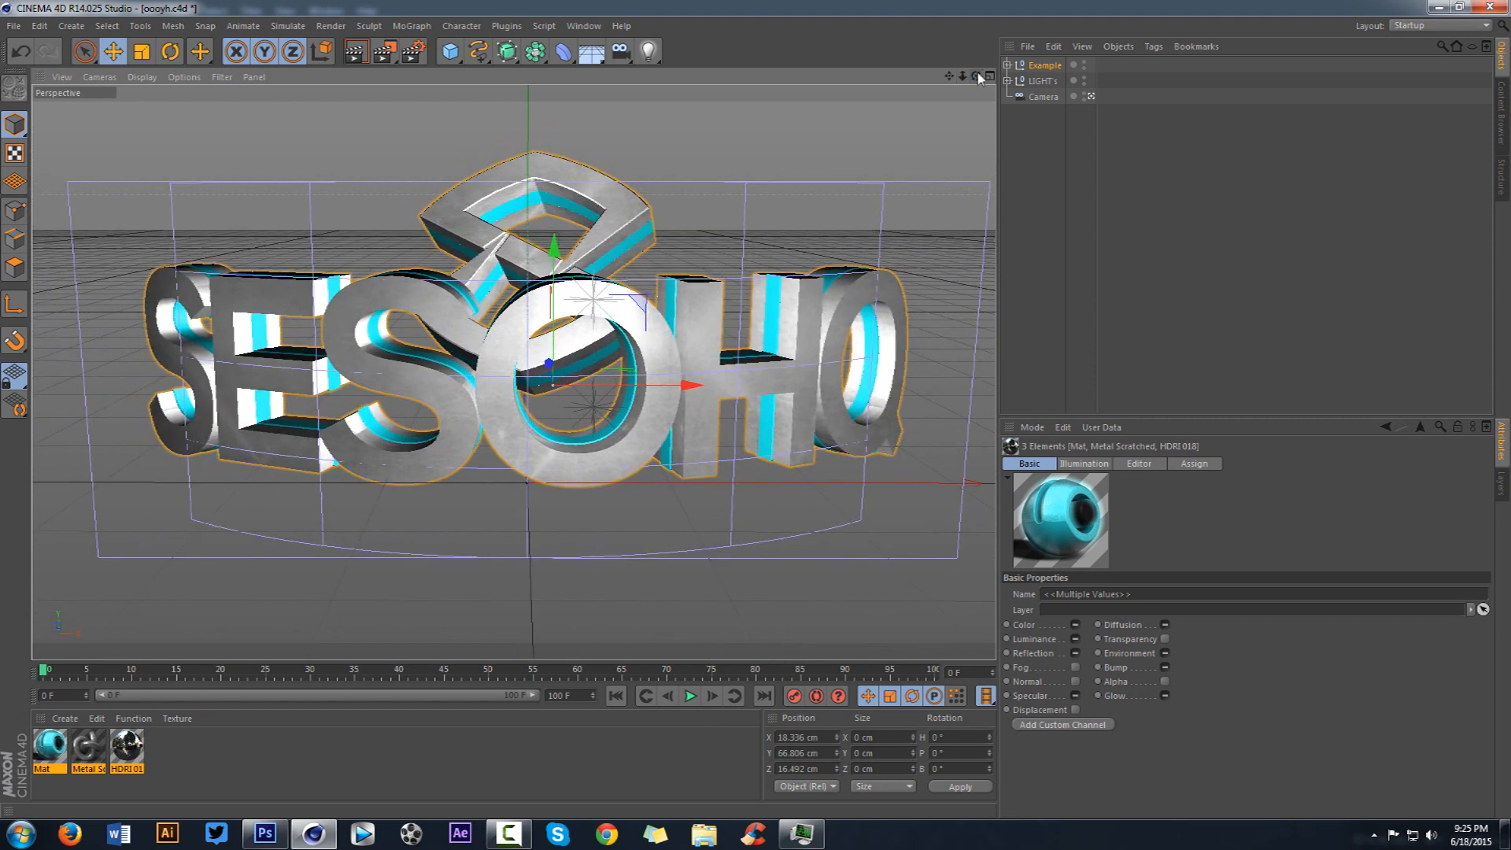
left_click(584, 26)
left_click(614, 351)
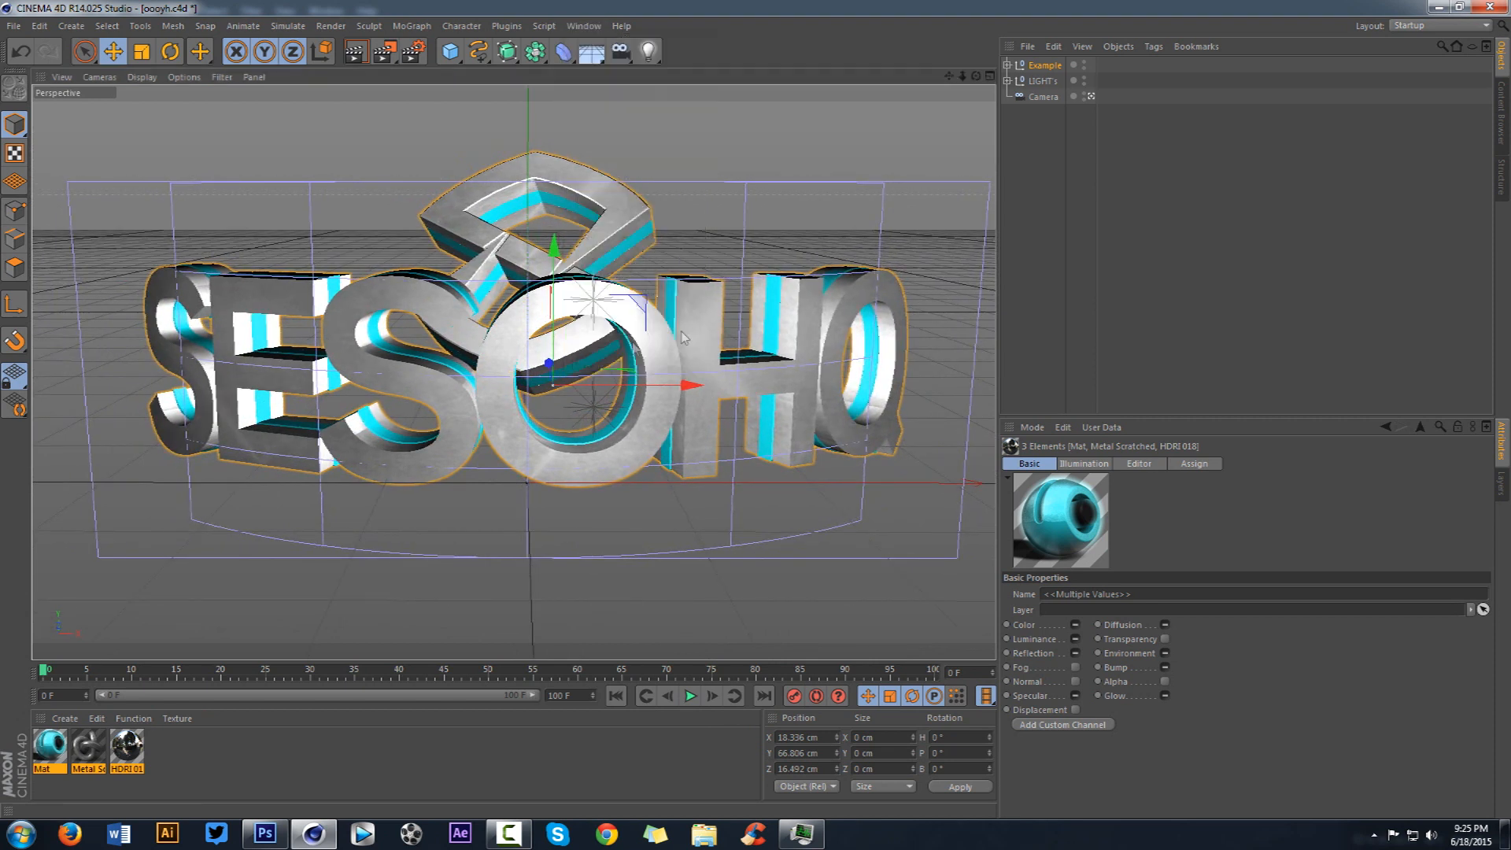
left_click(1049, 80)
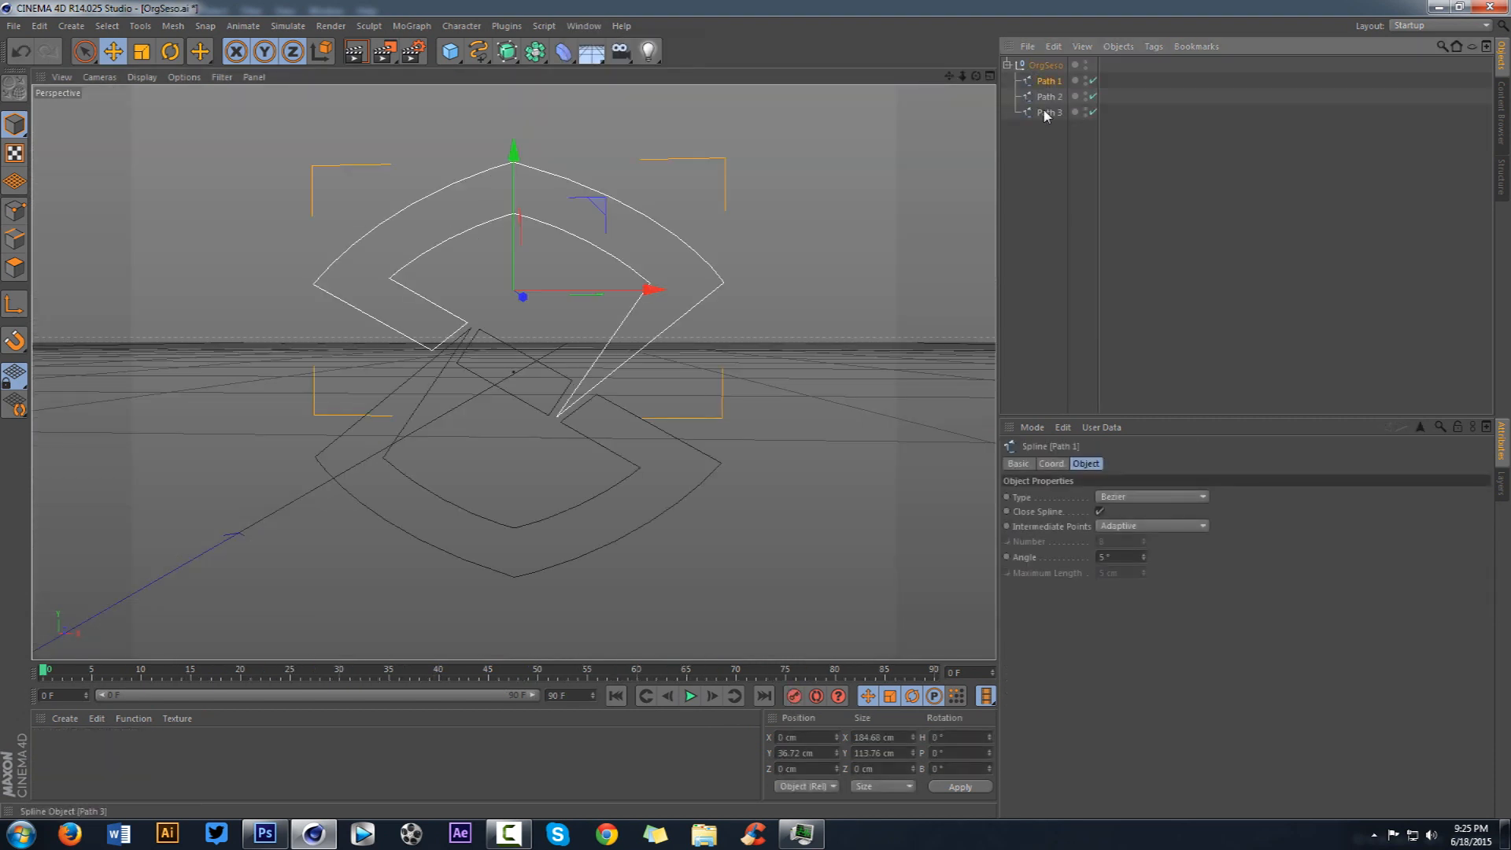
left_click(1047, 112, "shift")
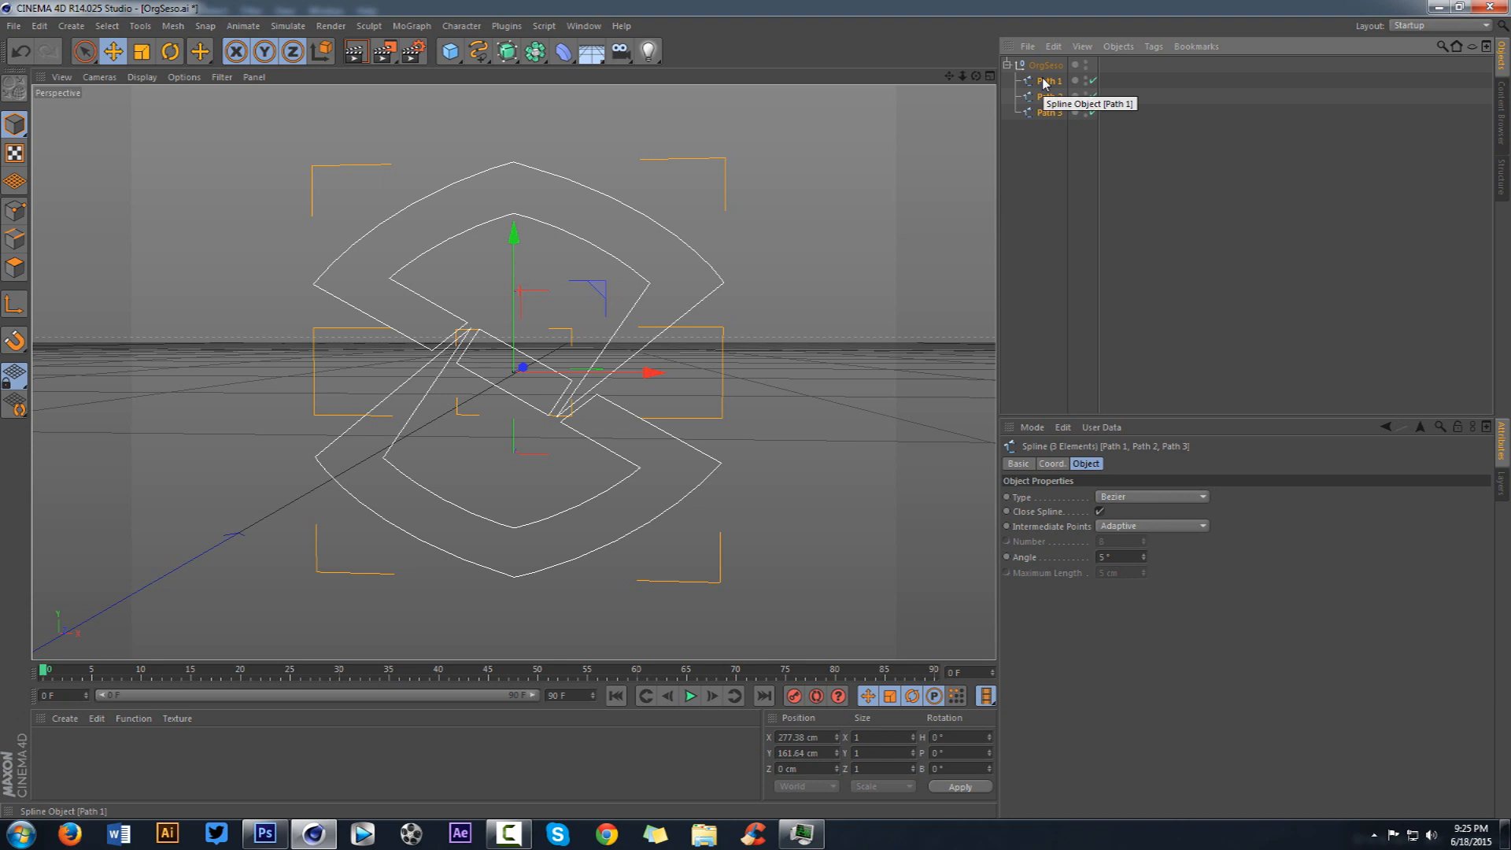
Step: Return to the oooyh.c4d scene and examine the extruded example logo from another angle
left_click(584, 25)
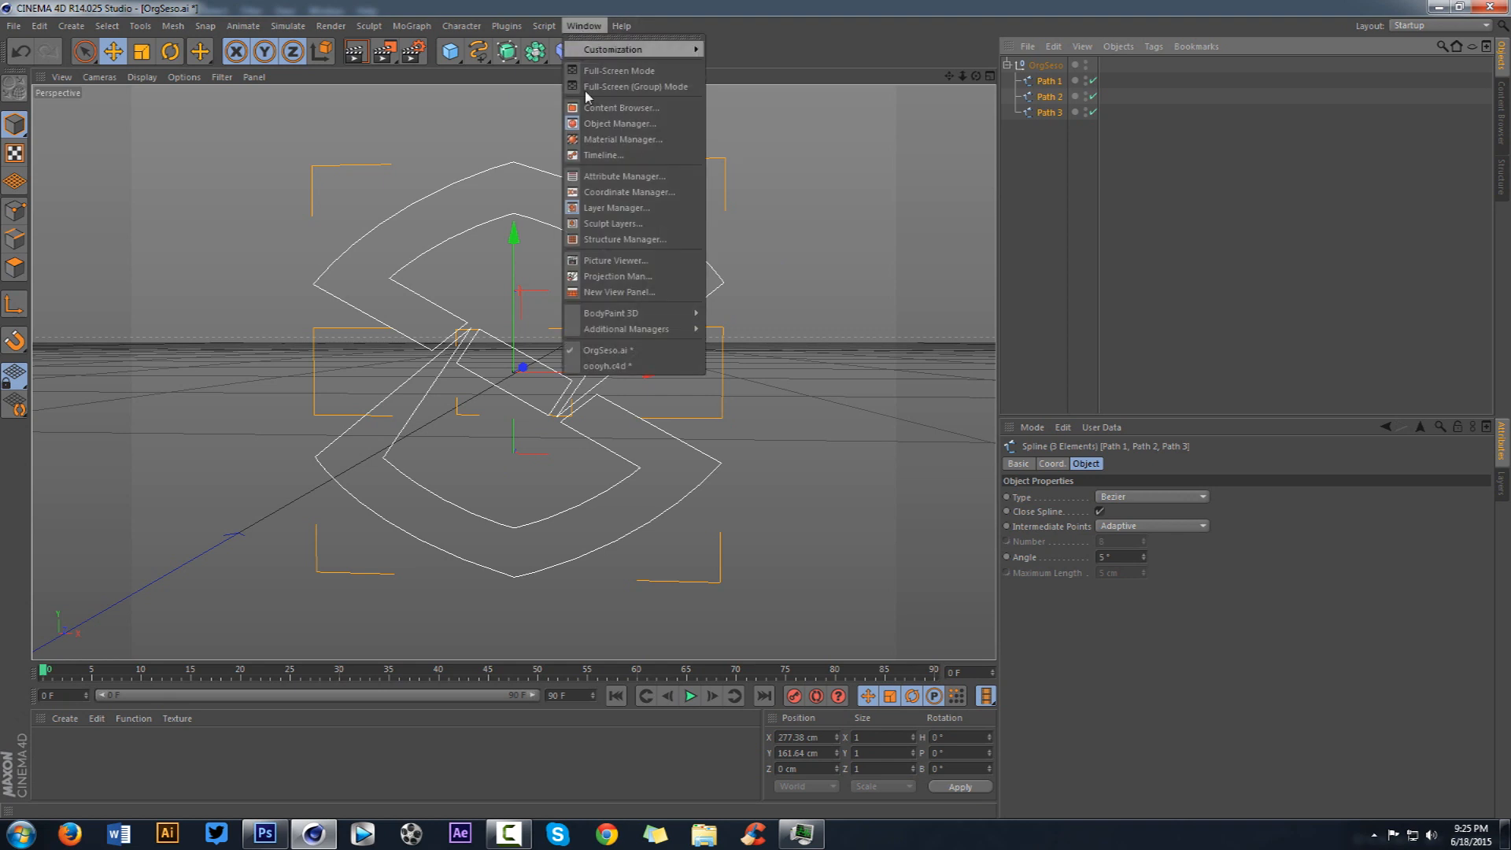
left_click(623, 350)
mouse_move(976, 77)
left_mouse_down()
mouse_move(1063, 77)
mouse_move(827, 73)
mouse_move(850, 67)
mouse_move(906, 118)
mouse_move(1055, 77)
mouse_move(913, 138)
mouse_move(787, 83)
mouse_move(811, 157)
mouse_move(755, 118)
mouse_move(822, 157)
mouse_move(976, 78)
left_mouse_up()
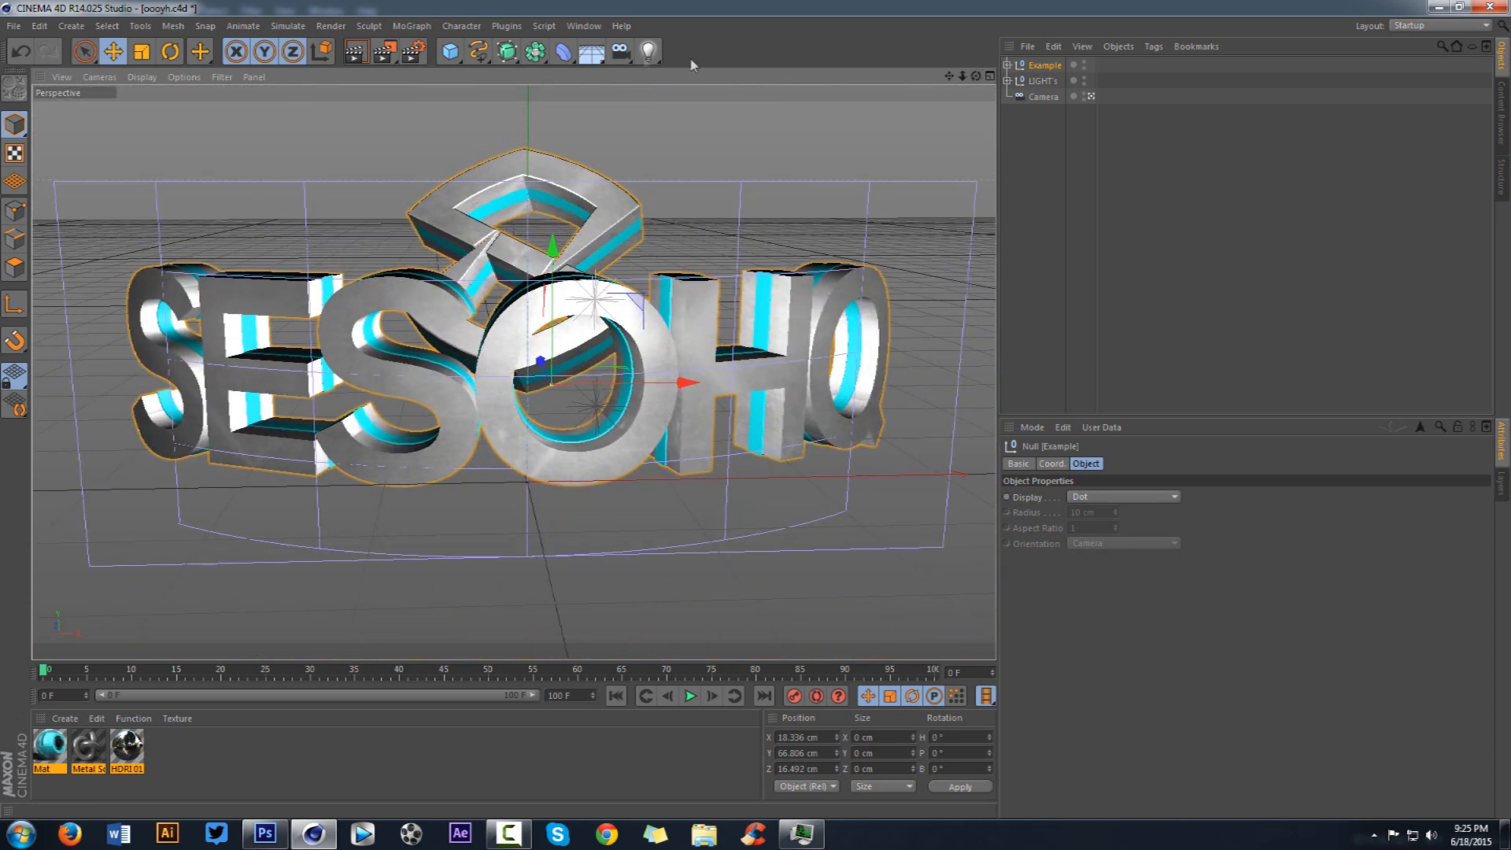
left_click(564, 51)
Step: Switch back to OrgSeso.ai and merge the three selected paths into one spline with Connect Objects + Delete
left_click(583, 26)
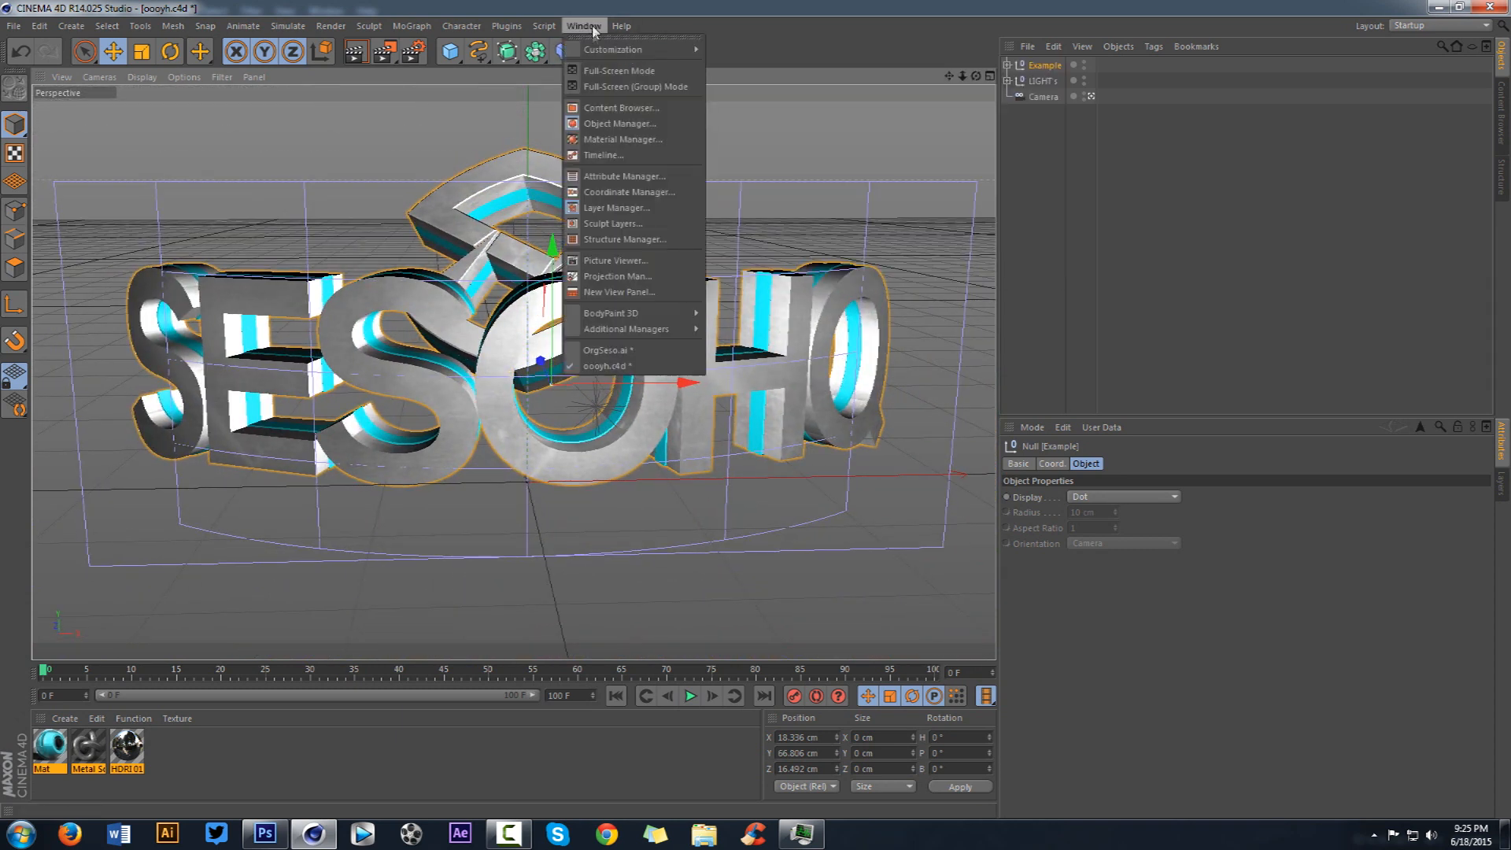
left_click(622, 370)
right_click(1042, 84)
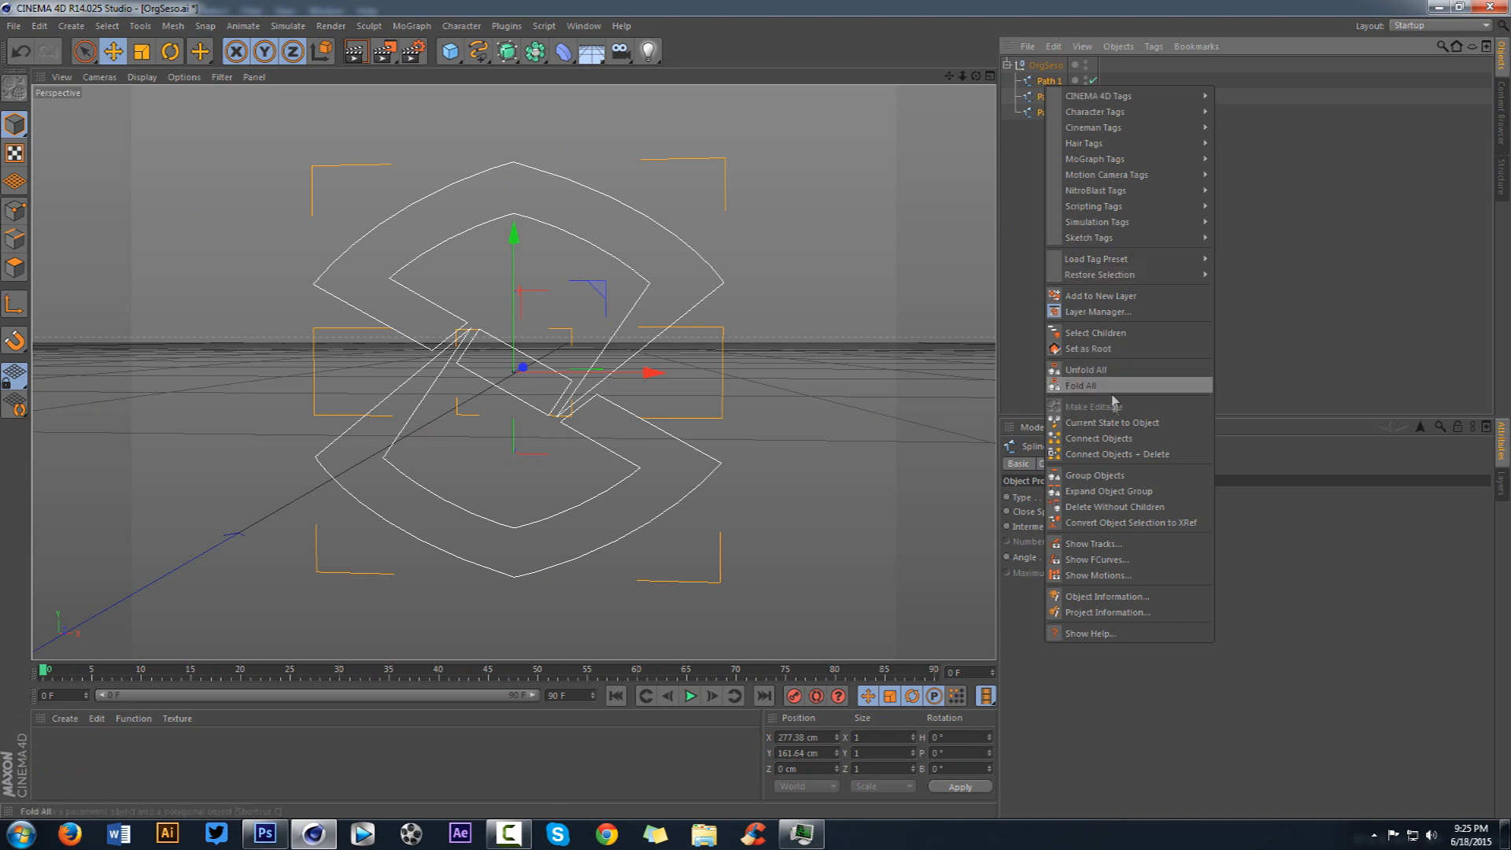
left_click(1150, 455)
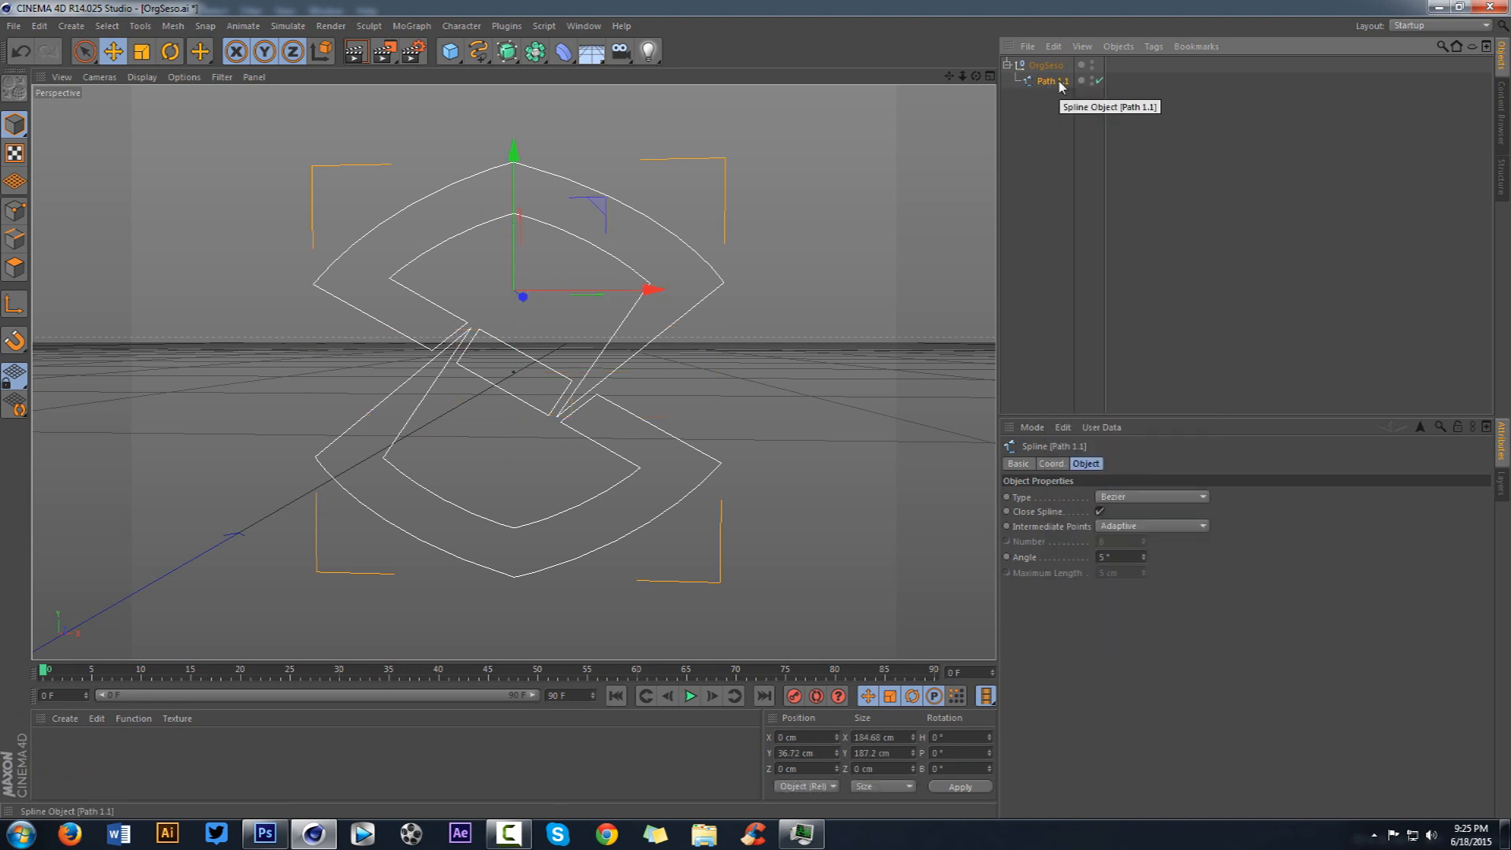
Step: Rename the merged spline Logo and place it outside the OrgSeso null
double_click(1055, 81)
type("Logo")
key("Return")
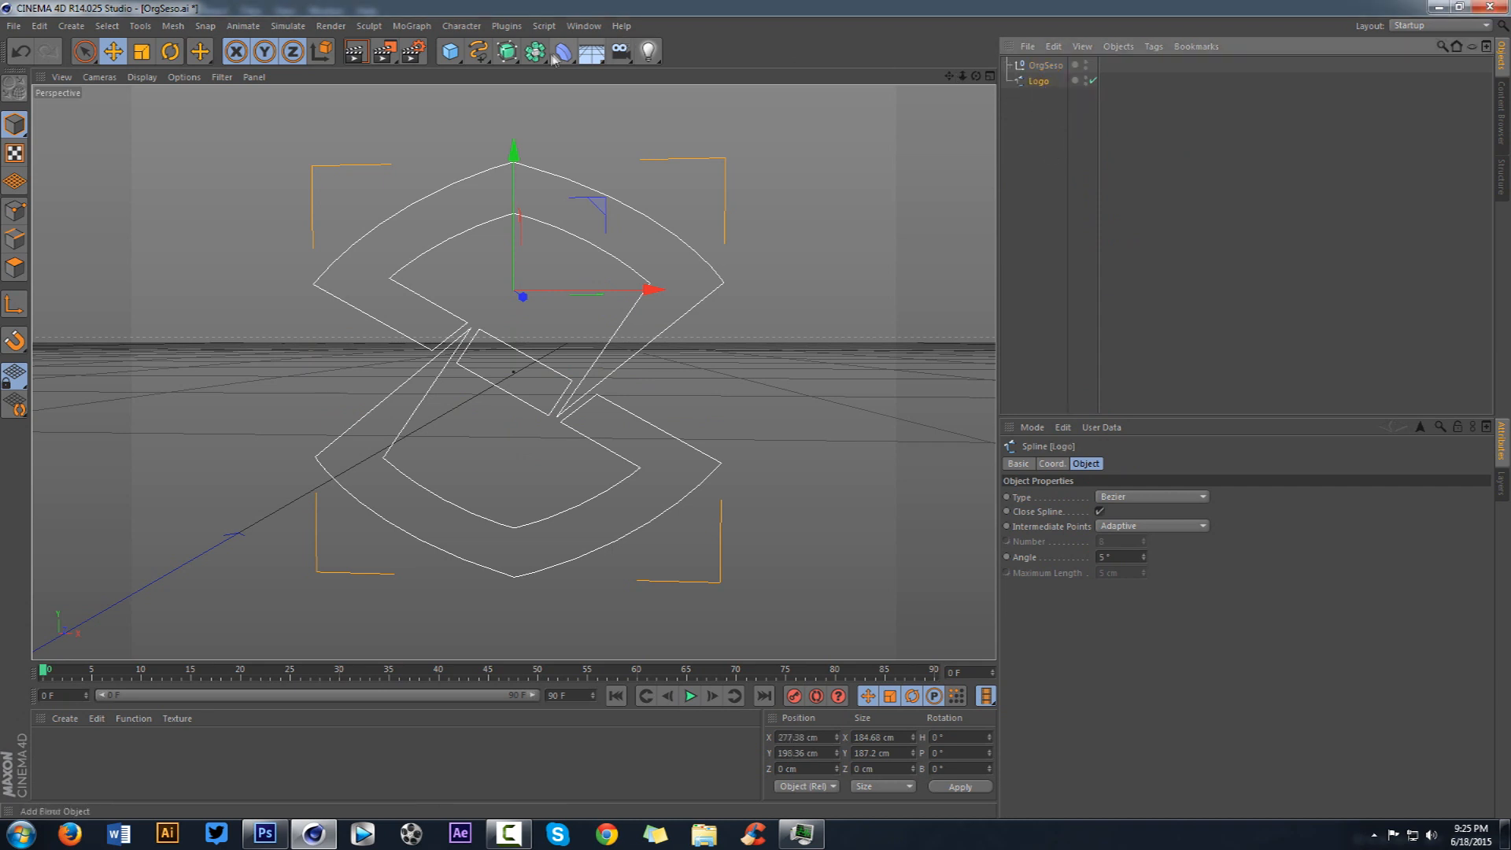
Step: Add an Extrude NURBS as the parent of the Logo spline and expand its hierarchy
left_click(508, 52)
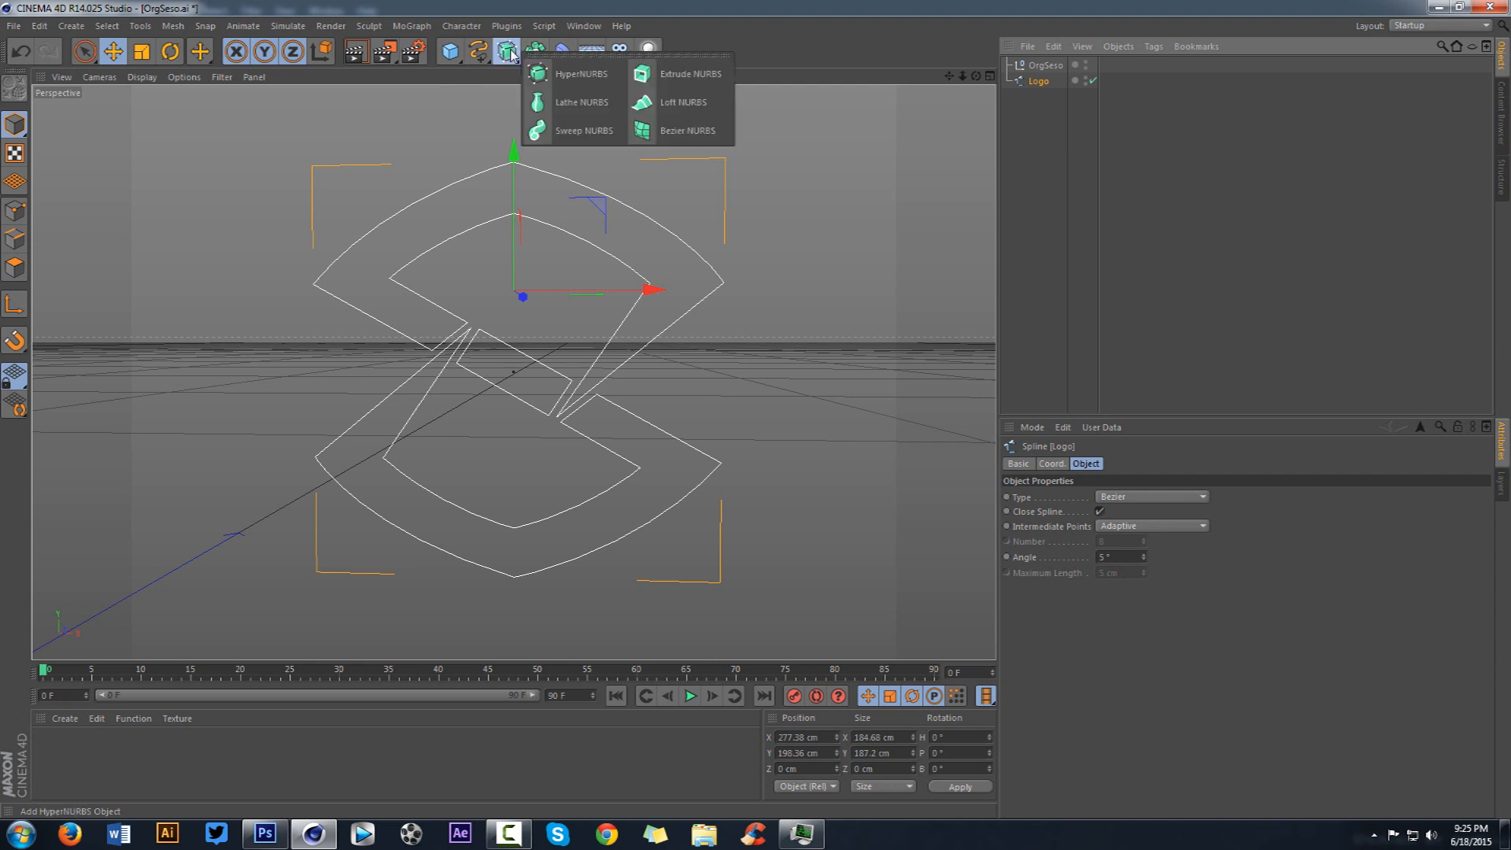
left_click(673, 75, "alt")
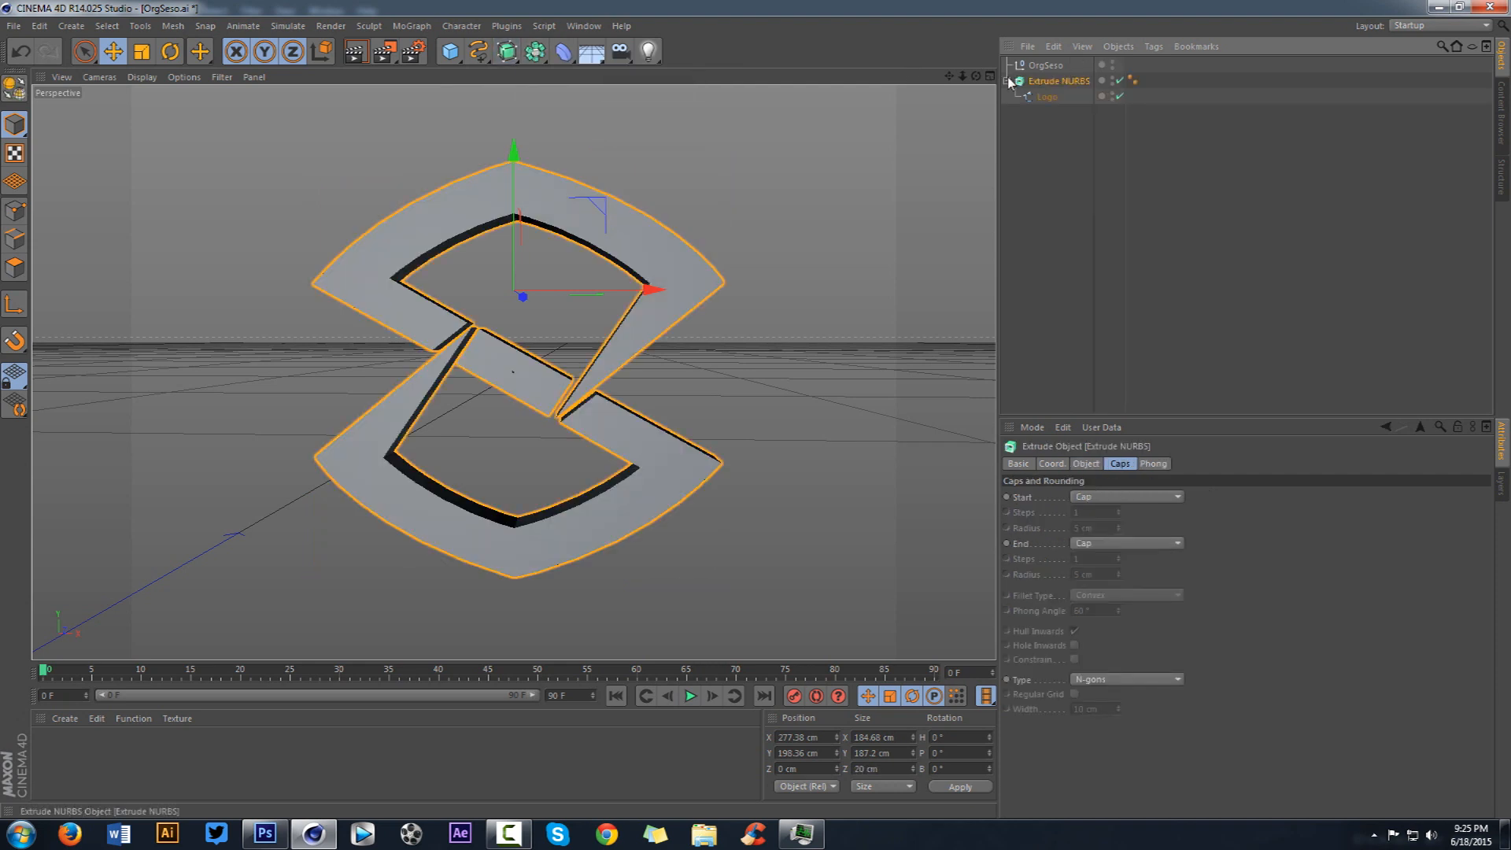
left_click(1014, 85)
left_click(1035, 82)
Step: Change both the start and end caps of the logo extrusion to Fillet Cap
left_click(1097, 499)
left_click(1099, 557)
left_click(1099, 543)
left_click(1099, 603)
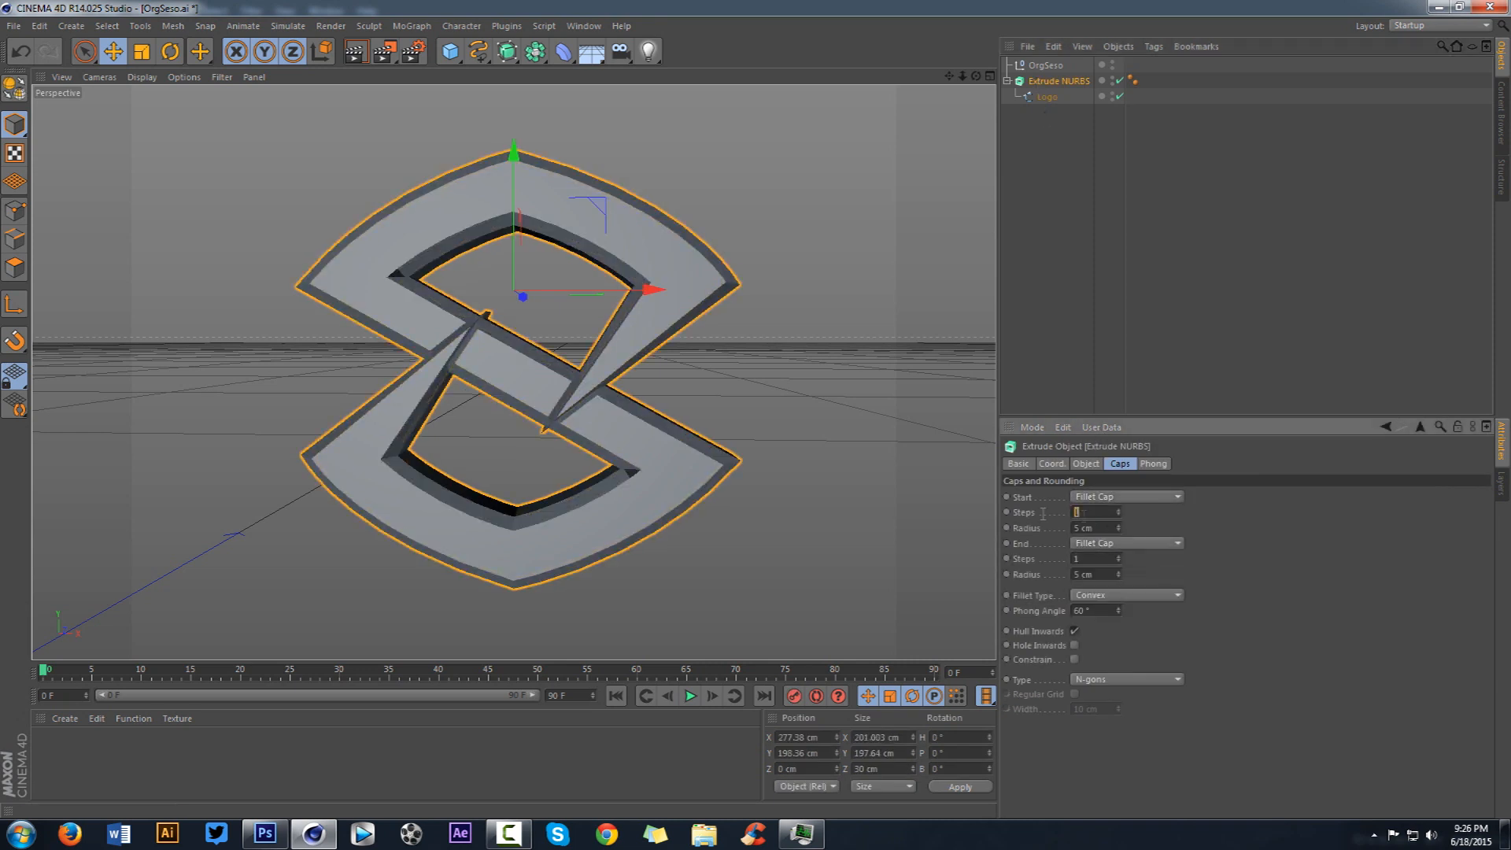
Step: Set the start and end fillets of the logo extrusion to 2 steps and a 2 cm radius
type("2")
key("Tab")
key("Tab")
key("Tab")
type("2")
key("Tab")
type("2")
double_click(1099, 530)
type("2")
left_click(1053, 307)
Step: Set the logo extrusion's Z movement to 50 cm
left_click_drag(976, 76, 721, 120)
left_click(1060, 80)
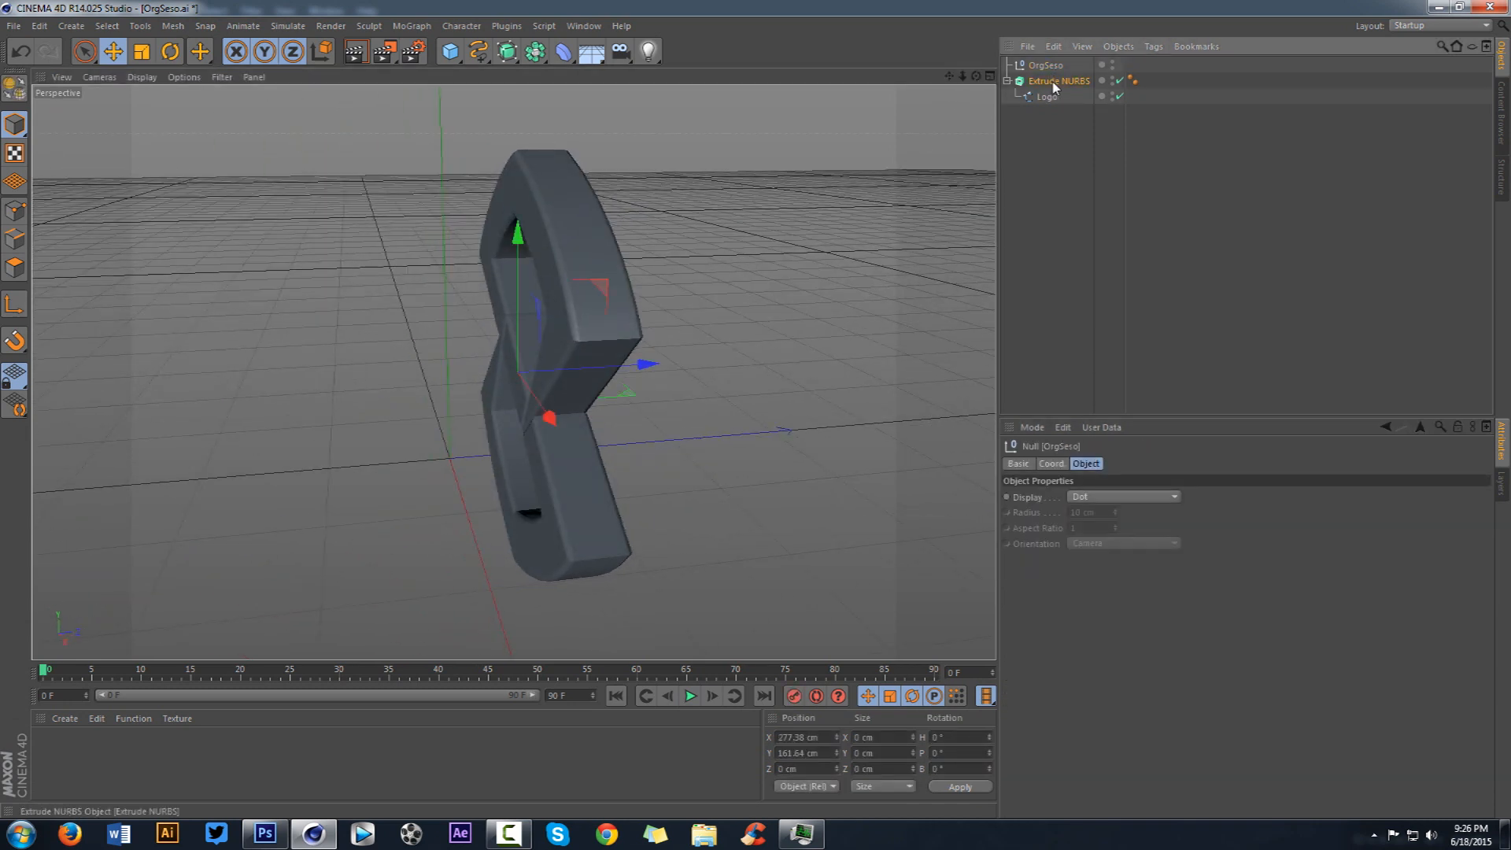
left_click(1086, 464)
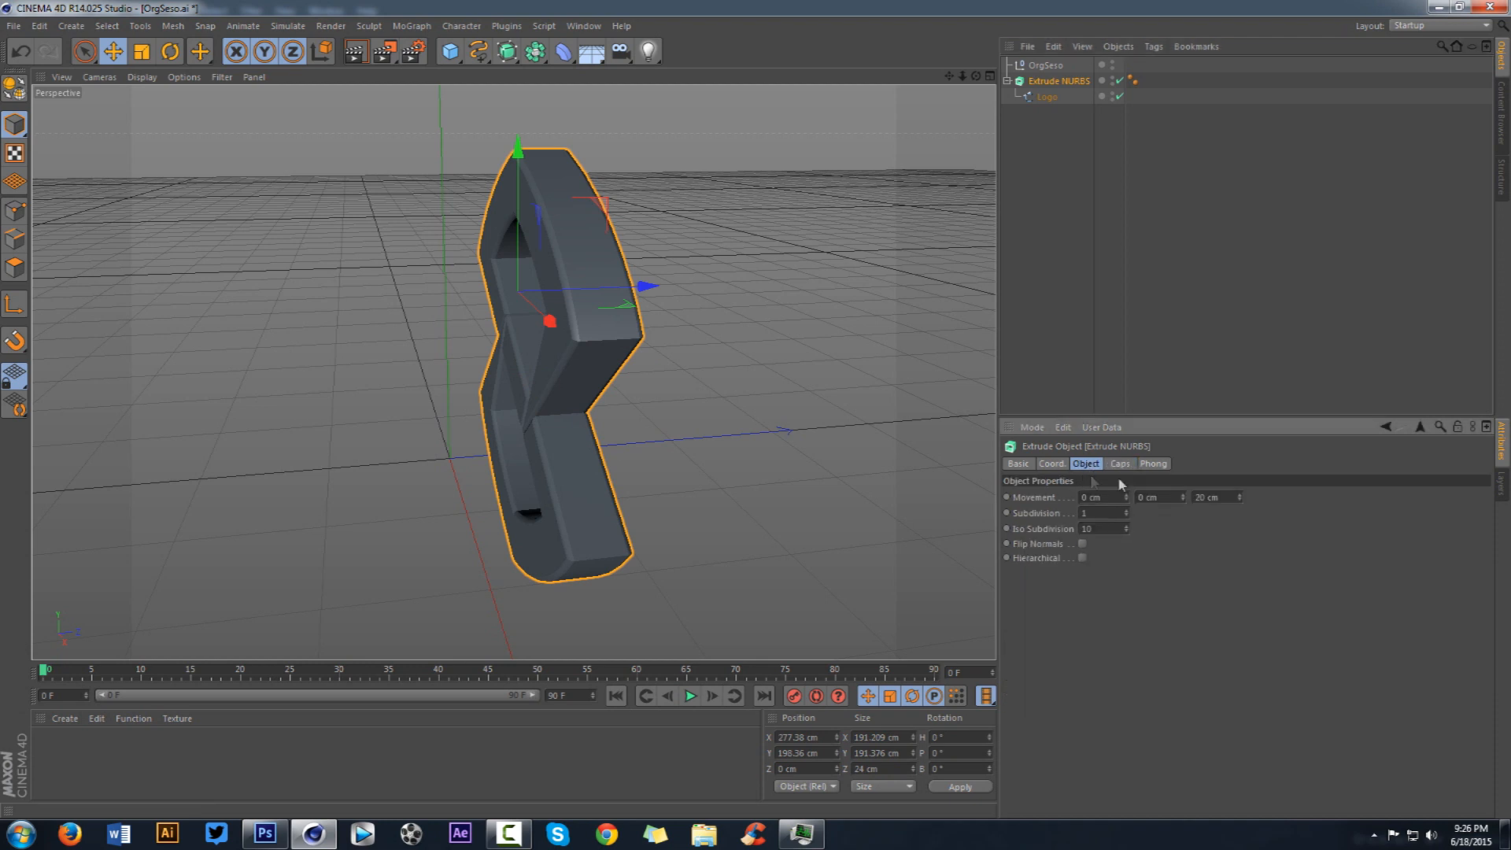
left_click_drag(1242, 499, 1242, 472)
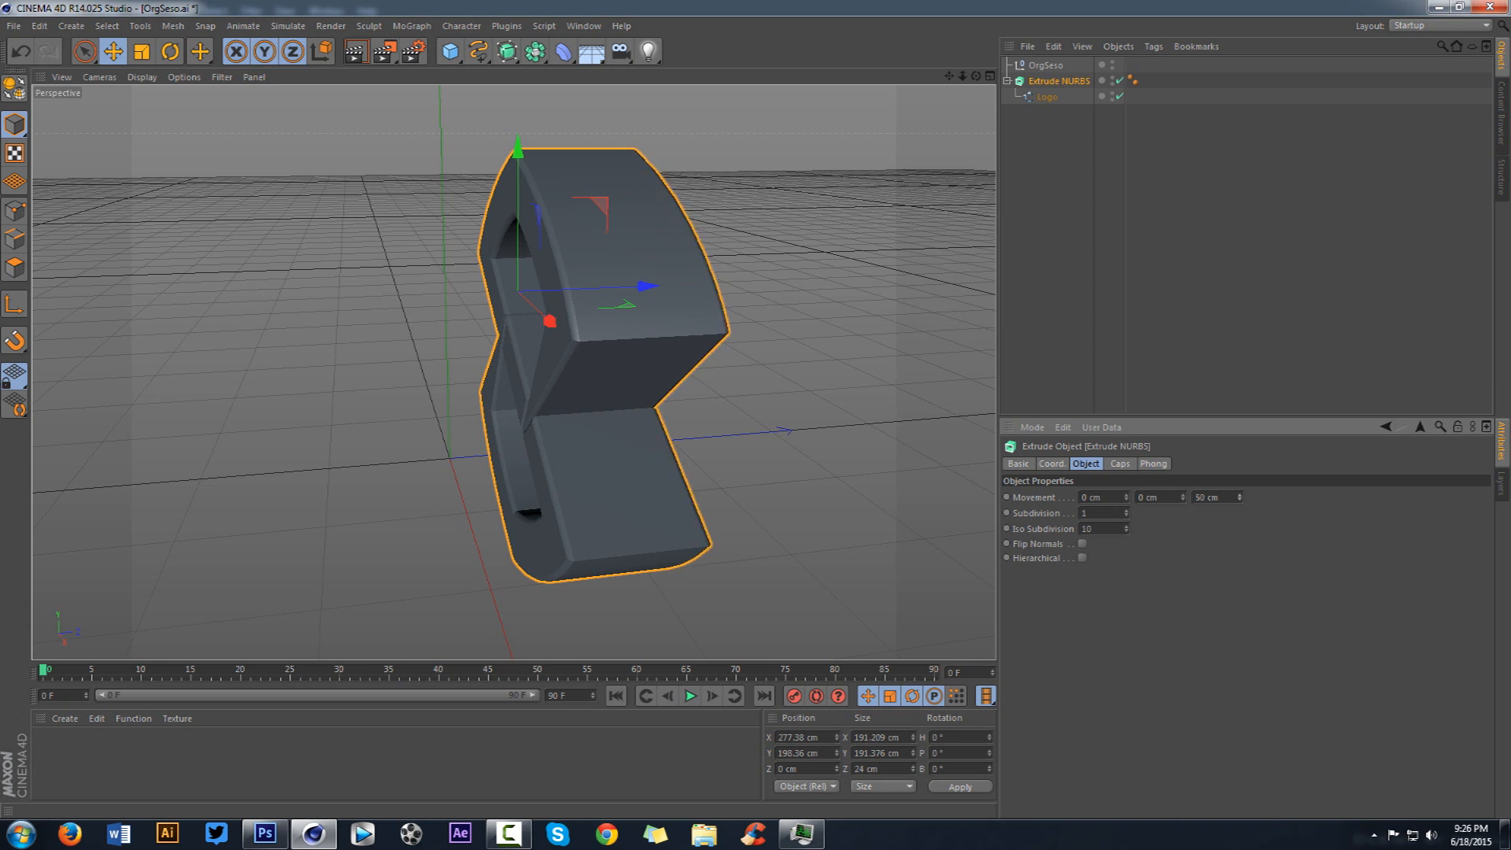
Step: Duplicate the Extrude NURBS and place the copy directly above the original, below the OrgSeso null
left_click(1008, 81)
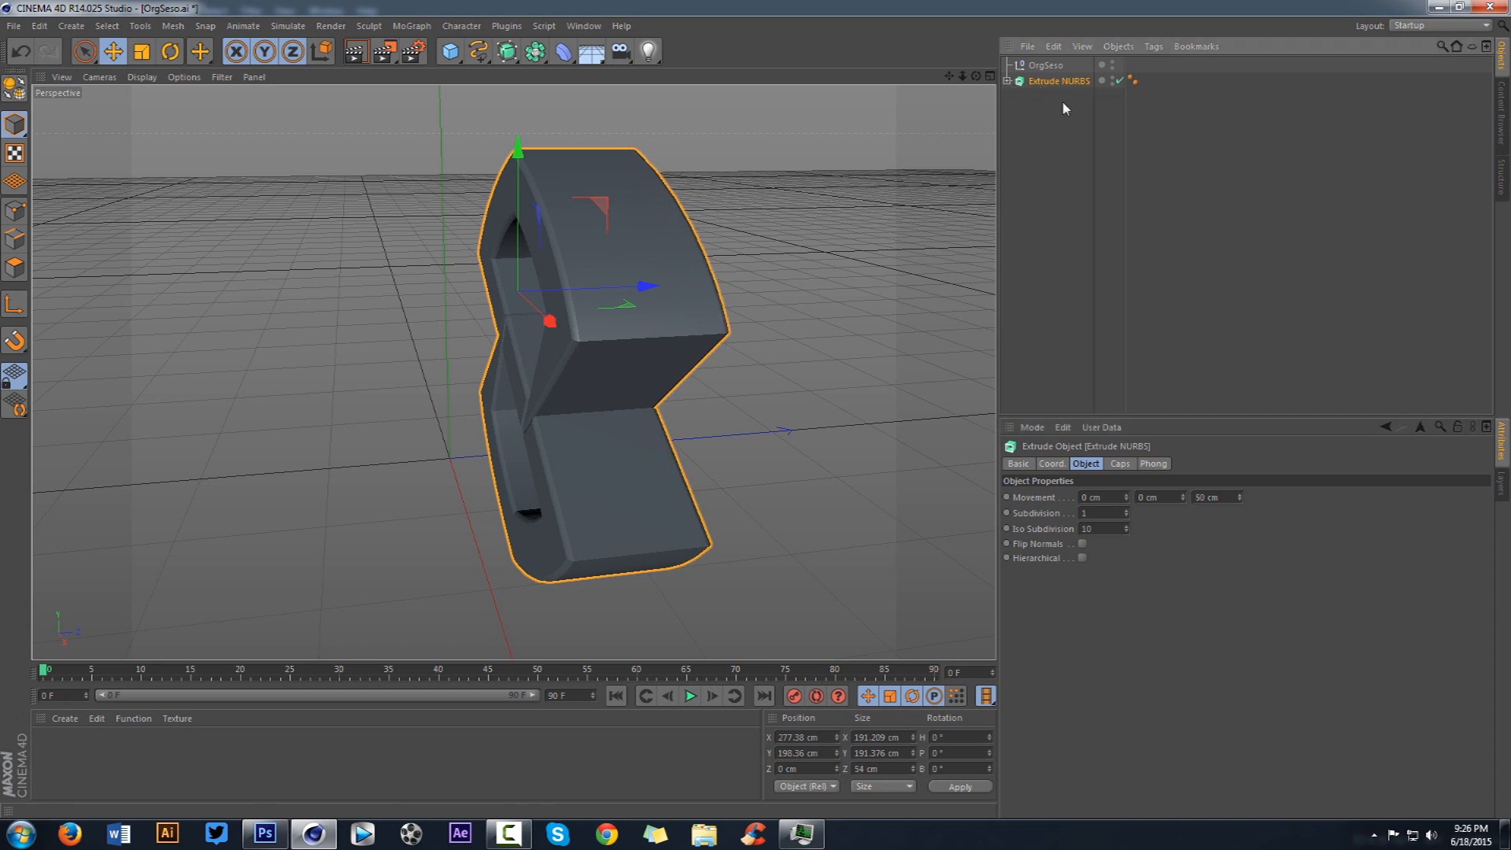
key("ctrl+c")
key("ctrl+v")
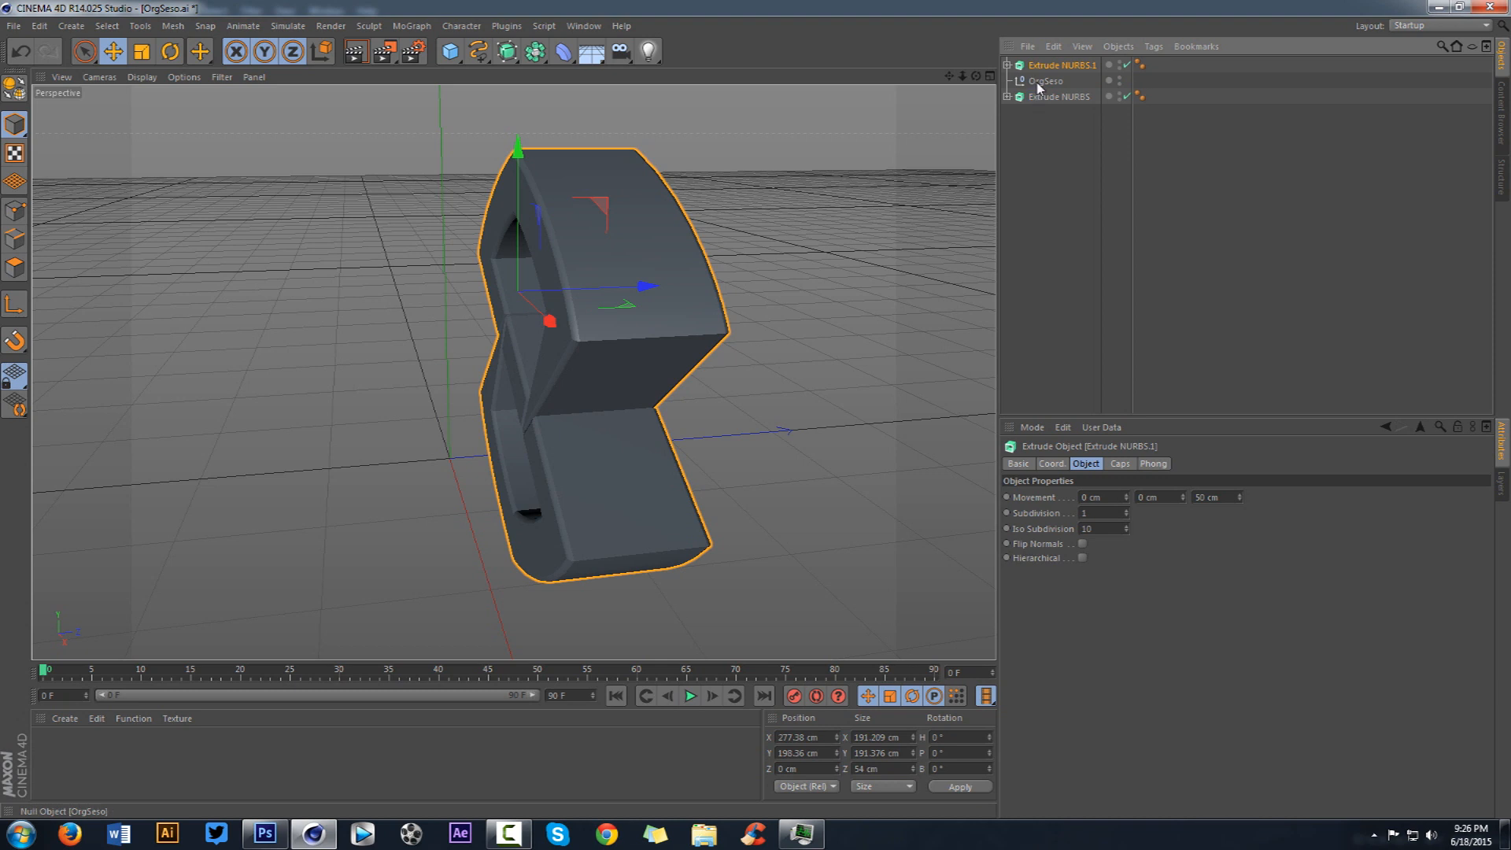
left_click_drag(1046, 67, 1039, 88)
Step: Set the duplicate extrusion's Z movement to 25 cm and shift the duplicate about 14 cm along Z into the original
left_click(1223, 495)
key("Return")
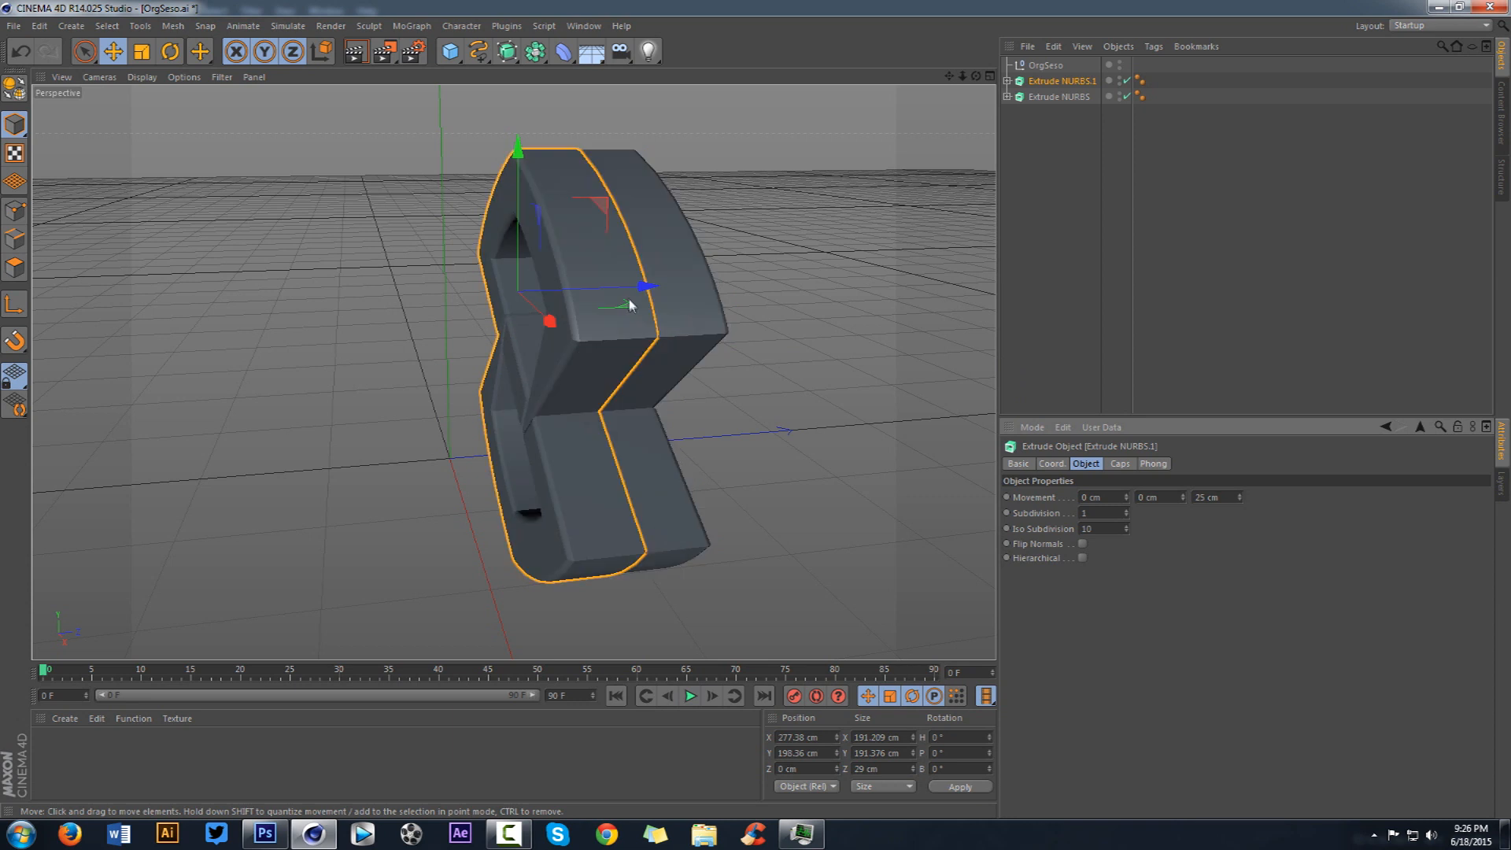
left_click_drag(624, 290, 653, 293)
left_click_drag(976, 75, 1033, 183)
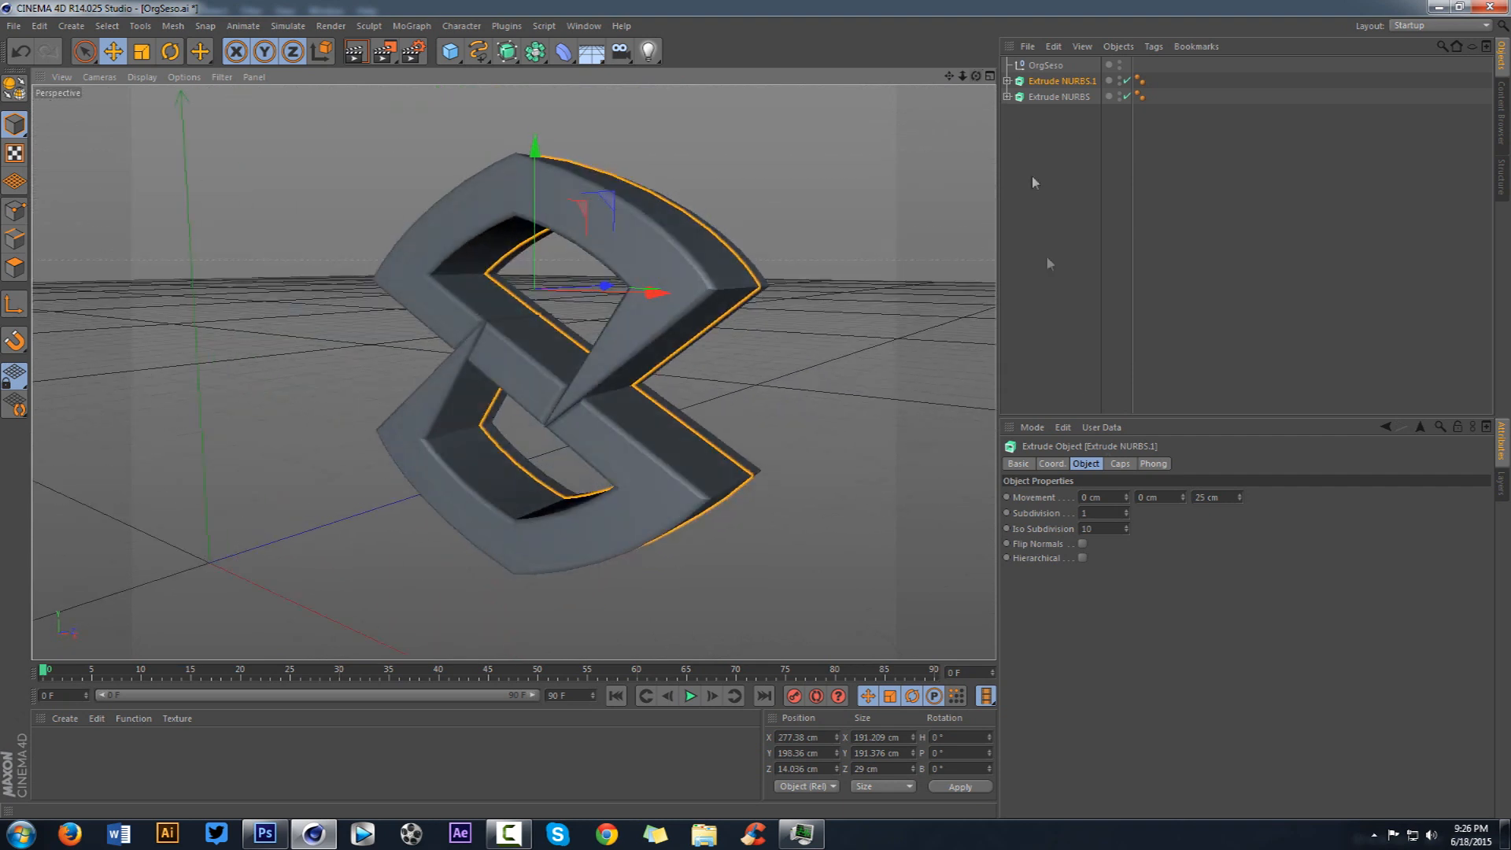
Step: Set the duplicate's start and end fillets to 4 steps and a 4 cm radius, and deselect it
left_click(1120, 465)
type("4")
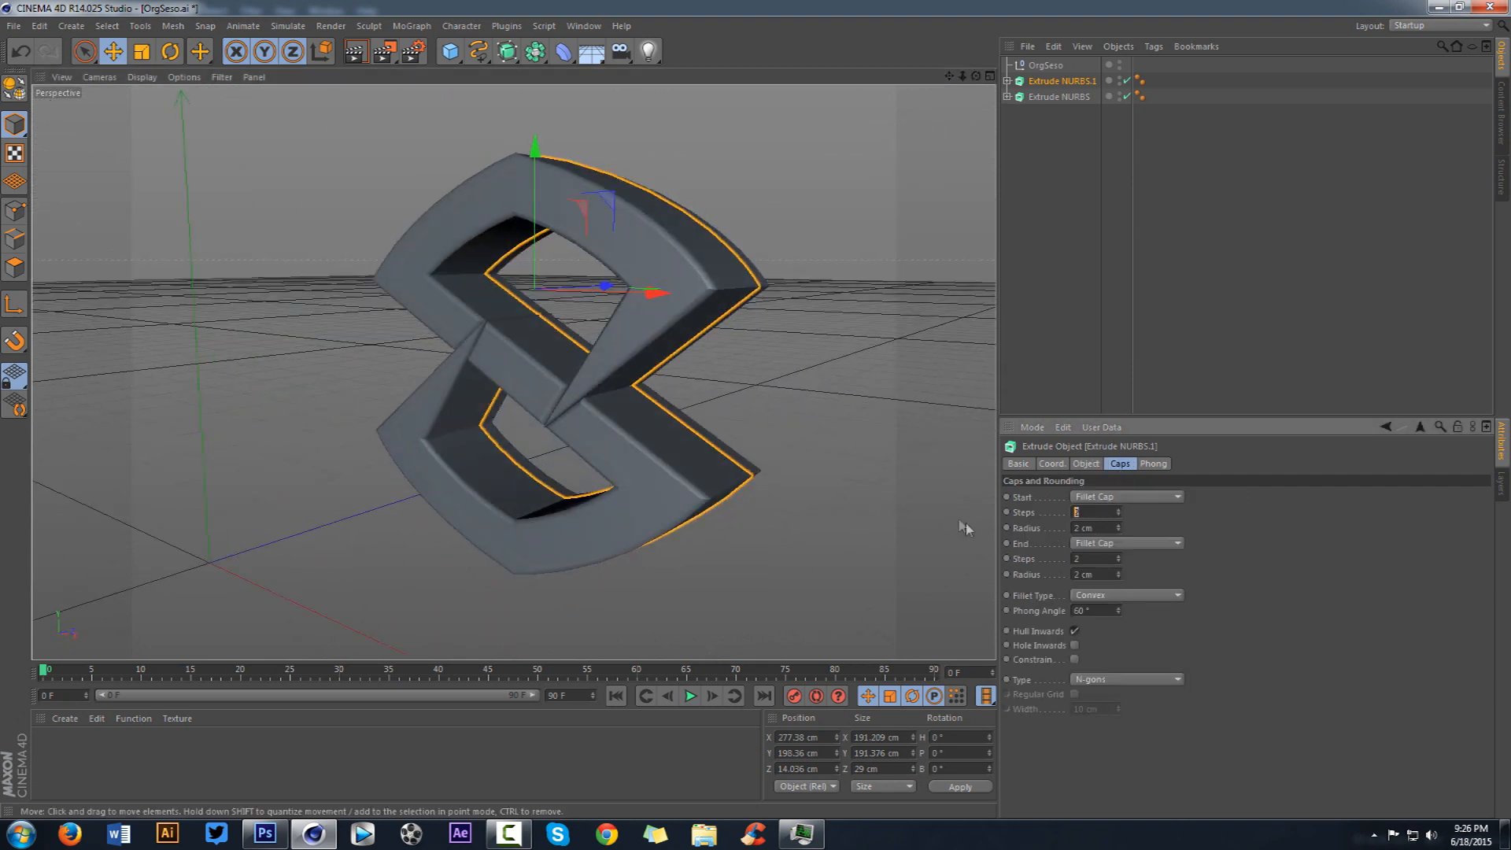
key("Tab")
type("4")
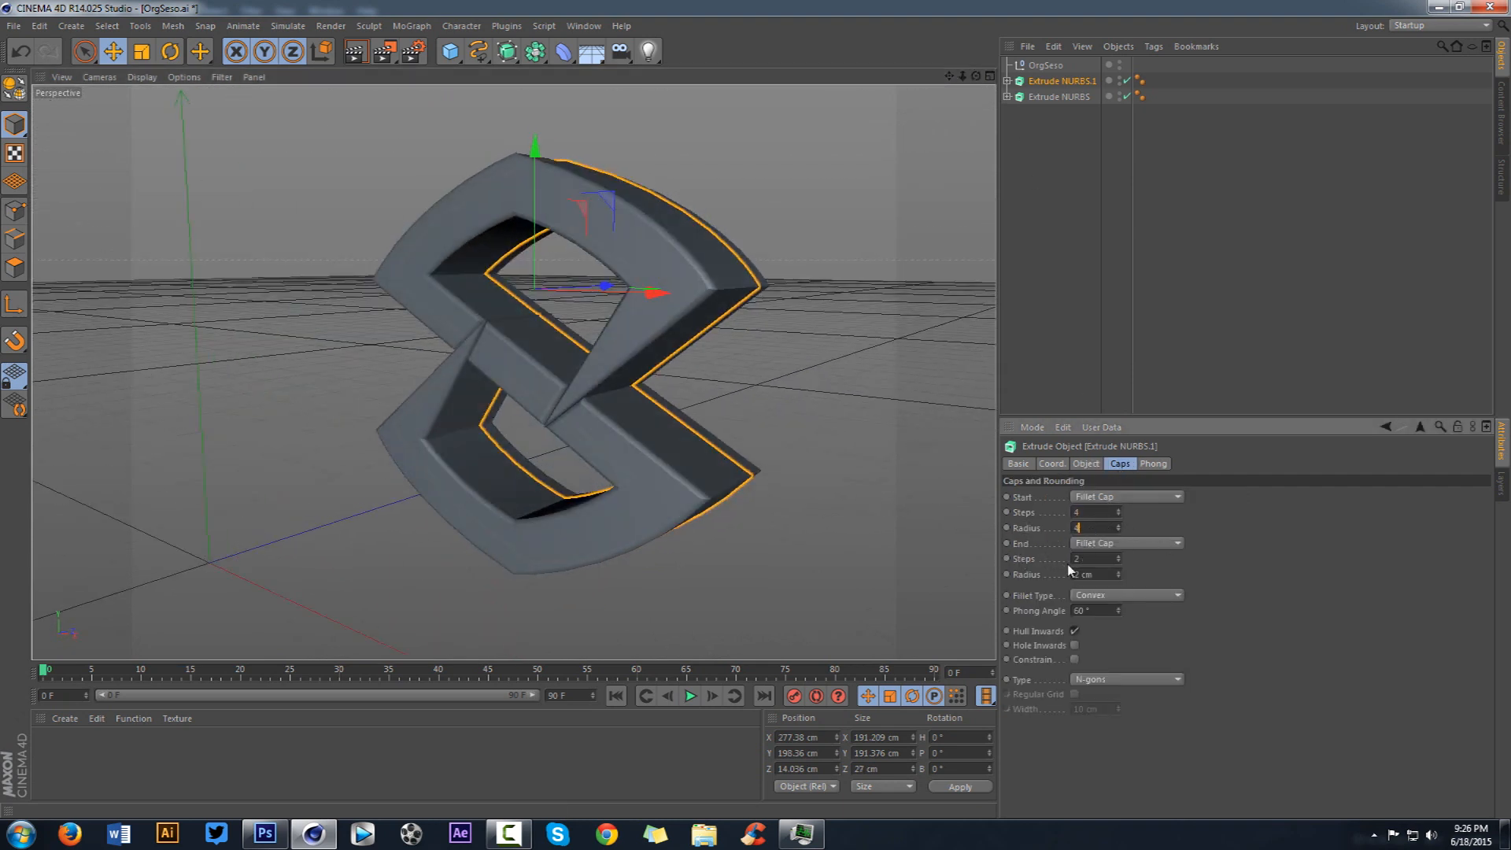
type("4")
key("Tab")
type("4")
key("Return")
left_click(1025, 326)
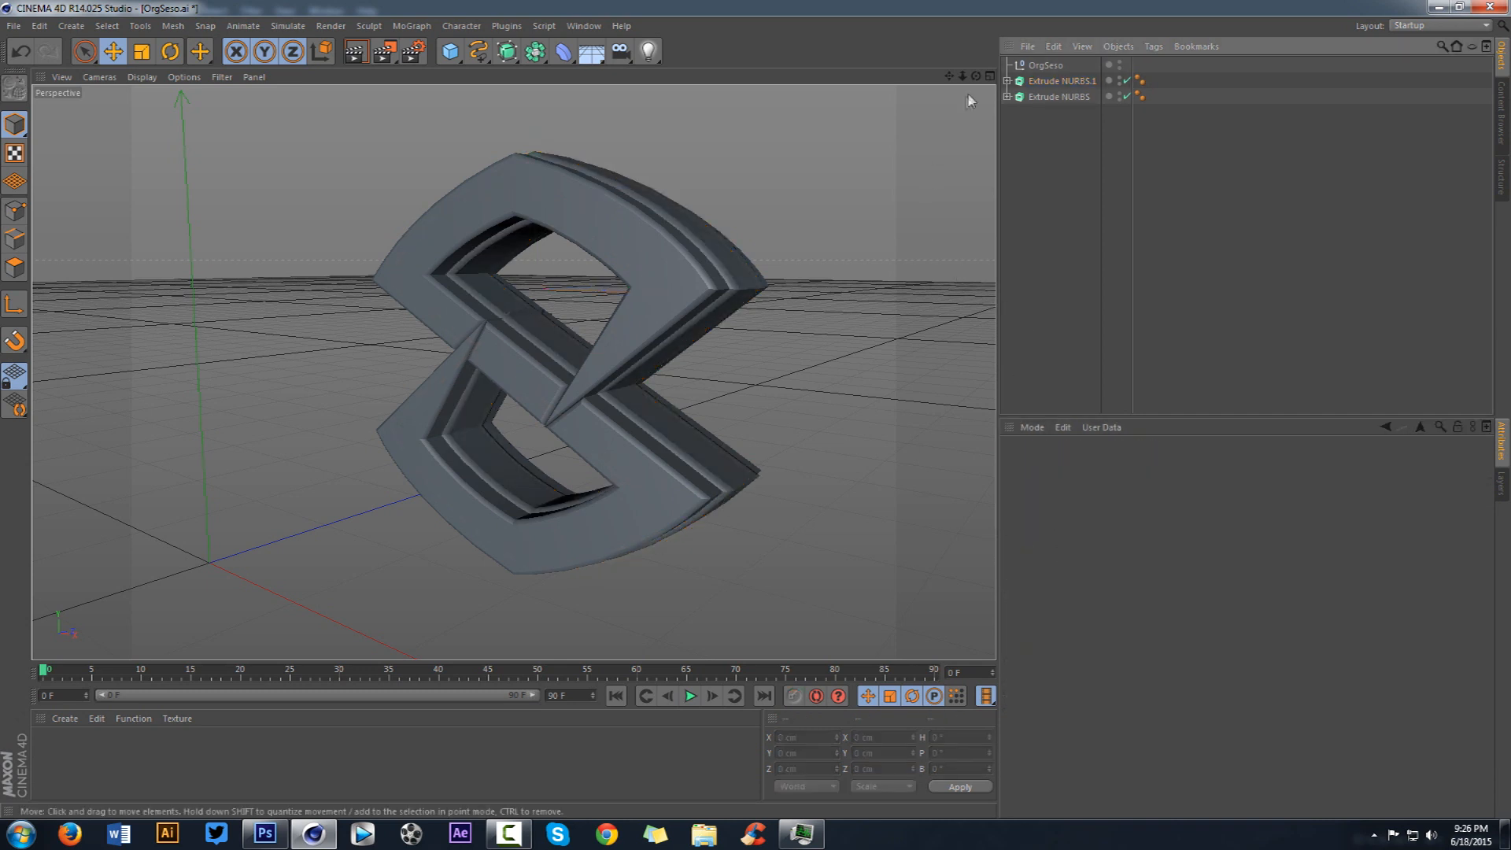
Step: Examine the layered logo from another angle, checking the original extrusion's nested spline and cap settings
left_click_drag(977, 77, 513, 371)
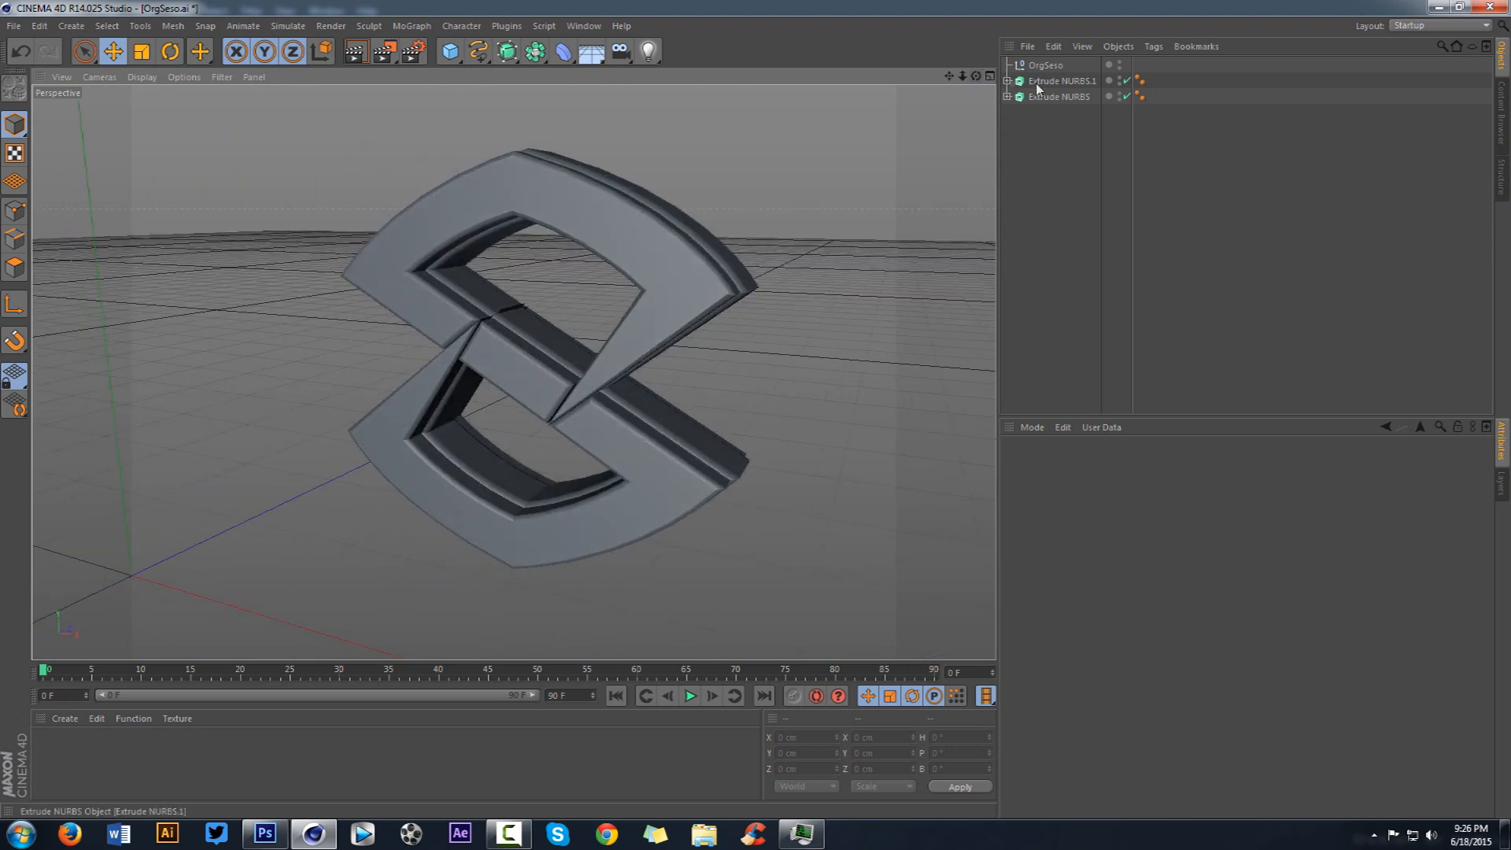
left_click(1007, 96)
left_click(1043, 113)
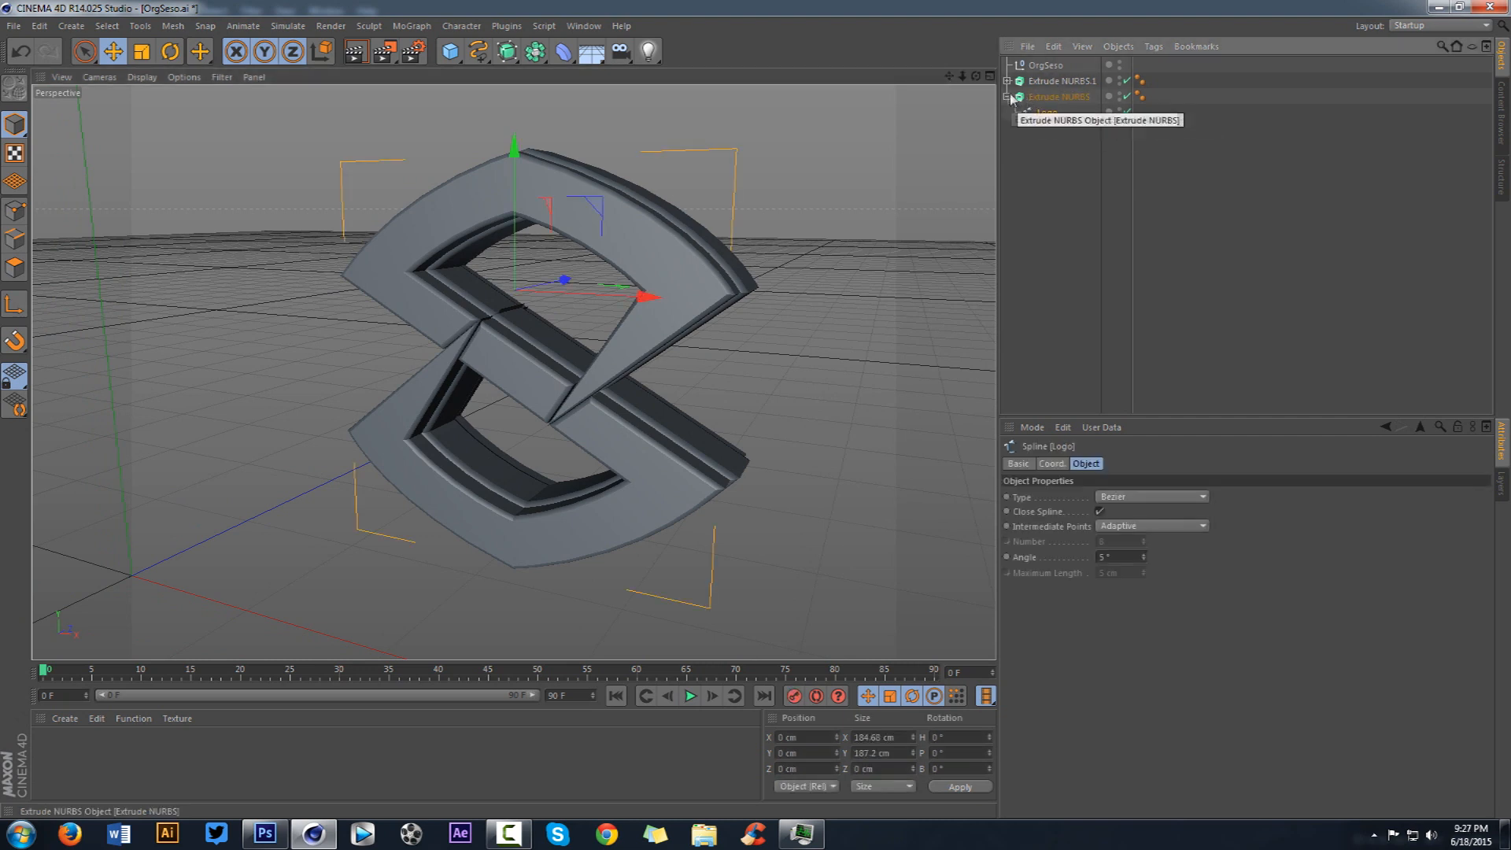
left_click(1056, 96)
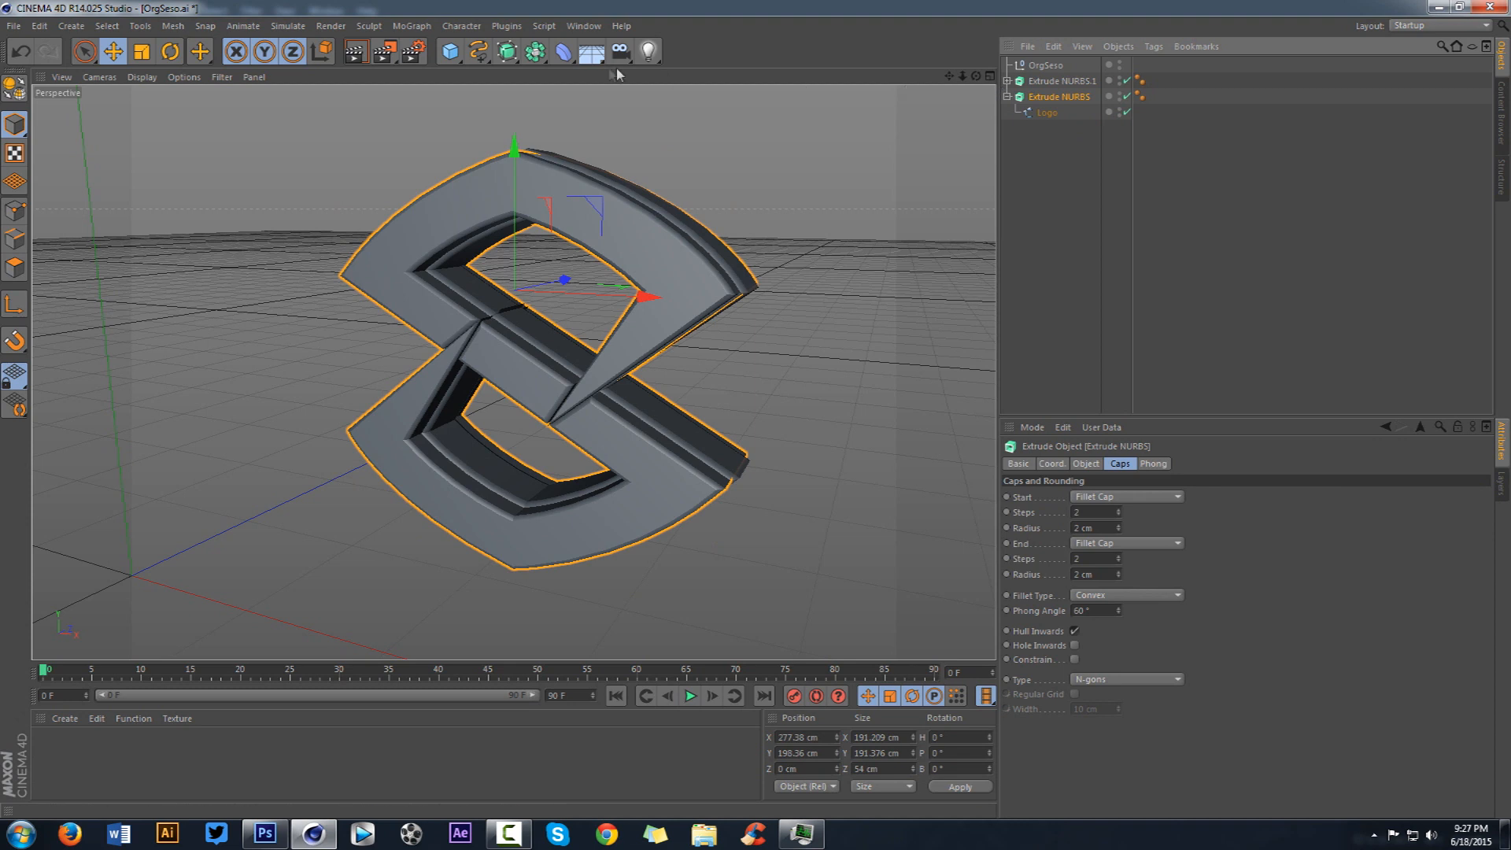
left_click(508, 51)
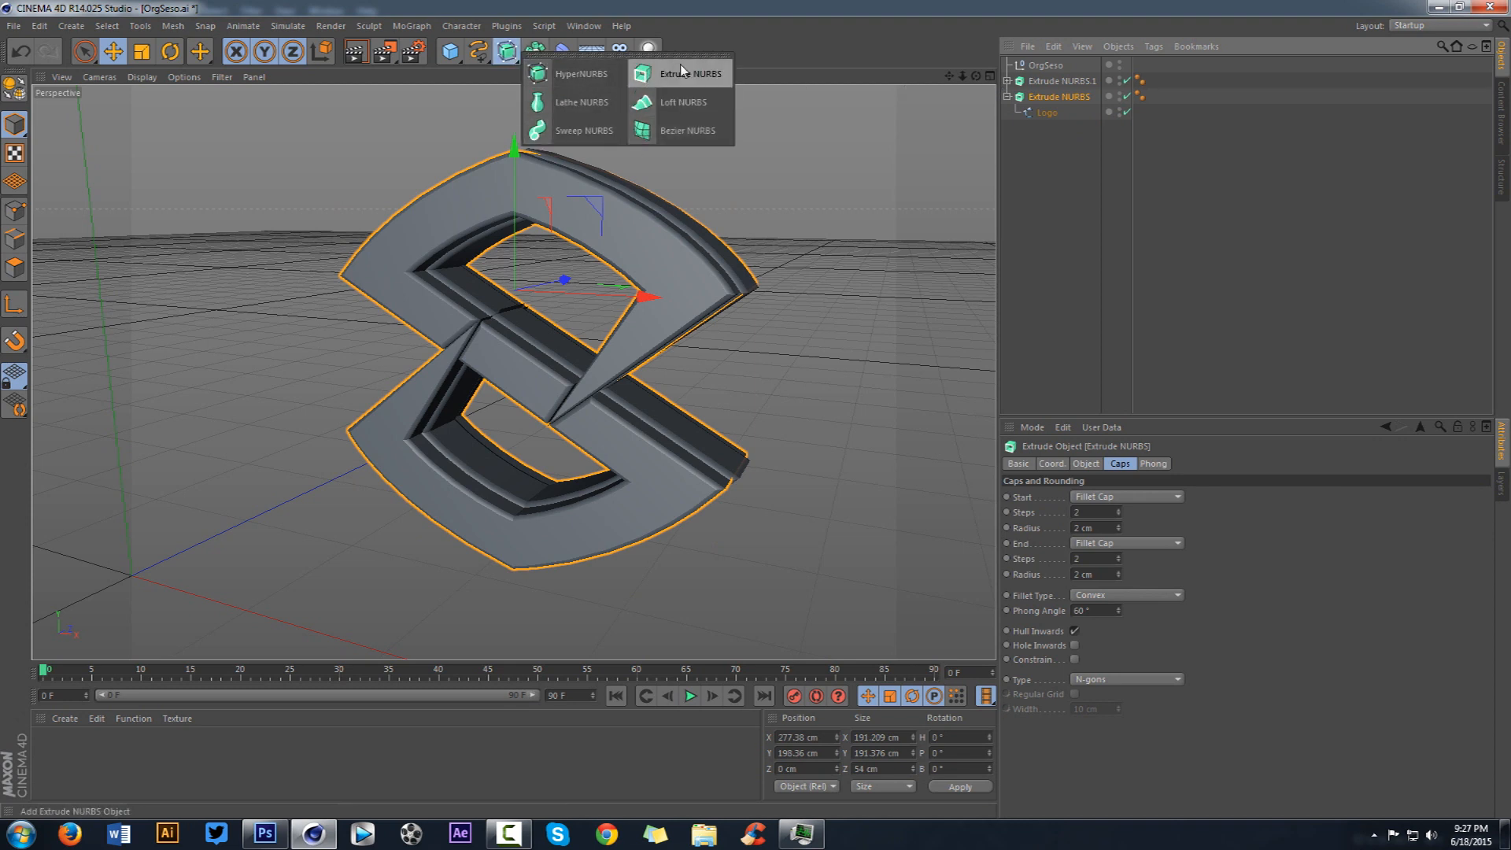
left_click(1008, 97)
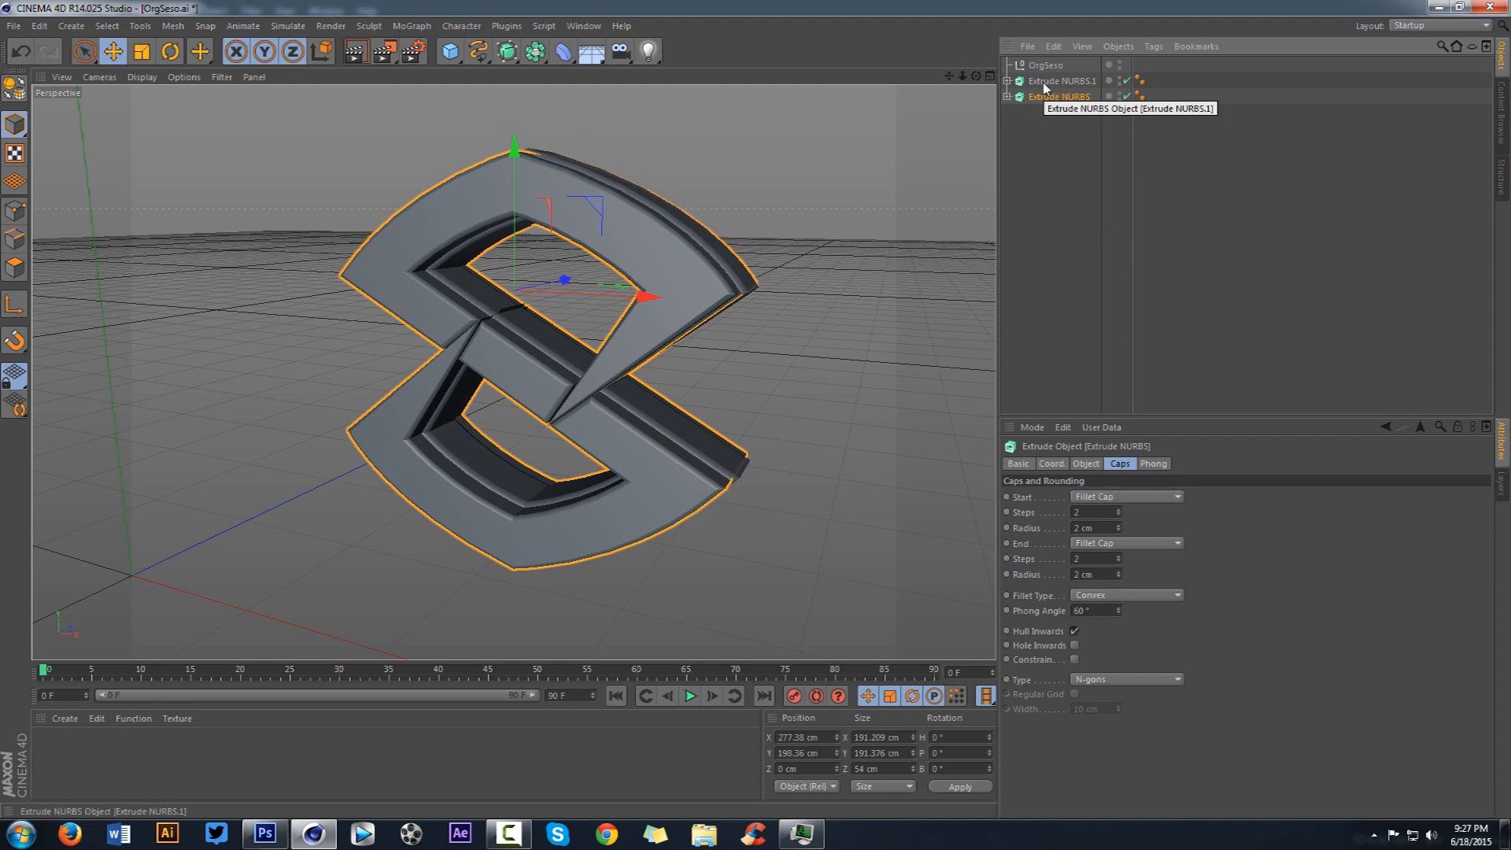
mouse_move(977, 77)
left_mouse_down()
mouse_move(889, 89)
mouse_move(1039, 138)
mouse_move(976, 106)
left_mouse_up()
Step: Group both Extrude NURBS objects under one null and rename the null Logo
left_click(1072, 80)
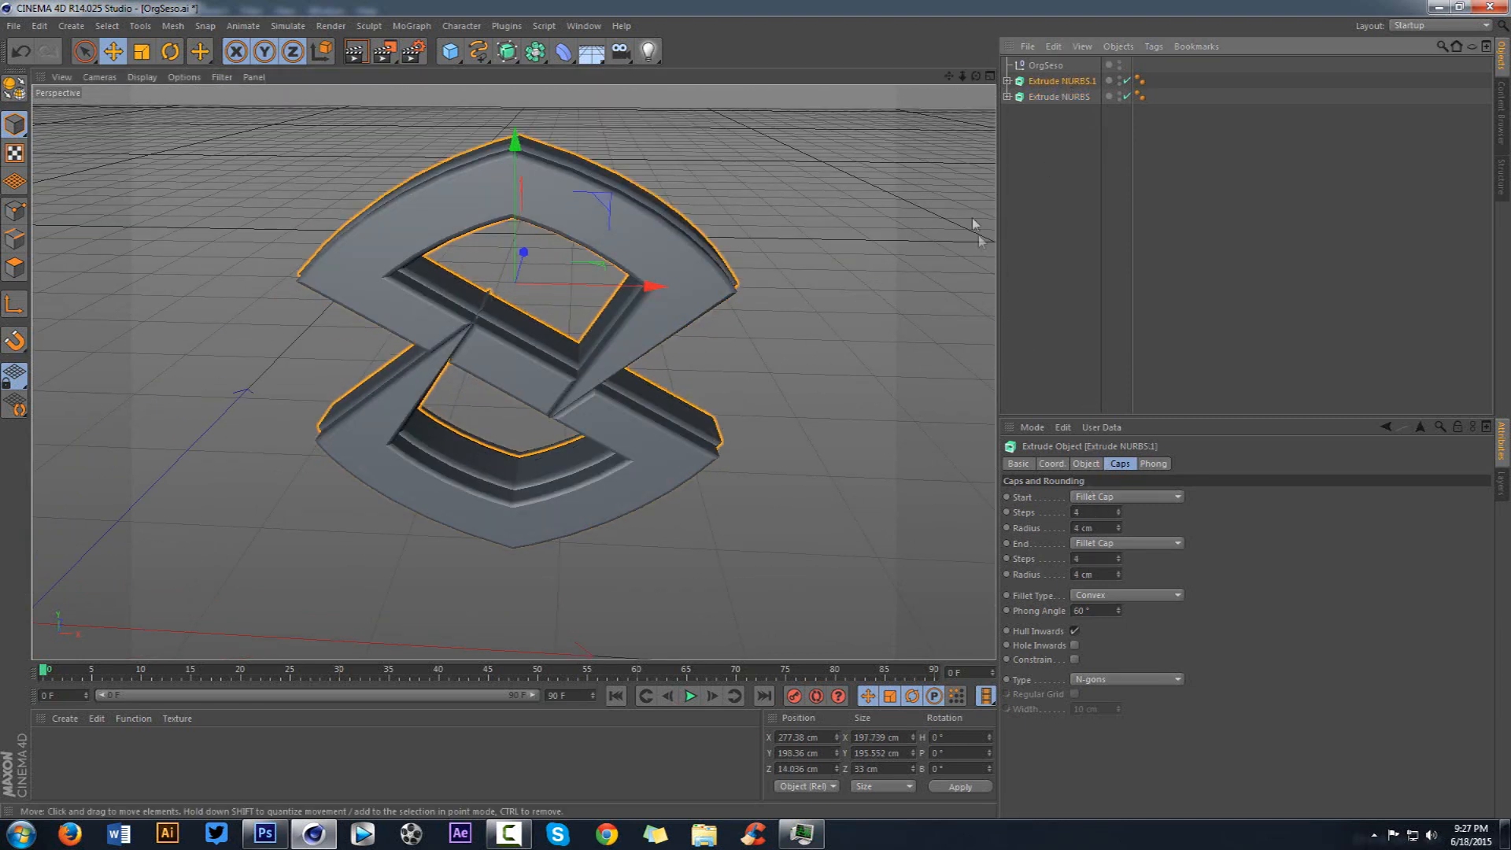
left_click_drag(976, 76, 720, 169)
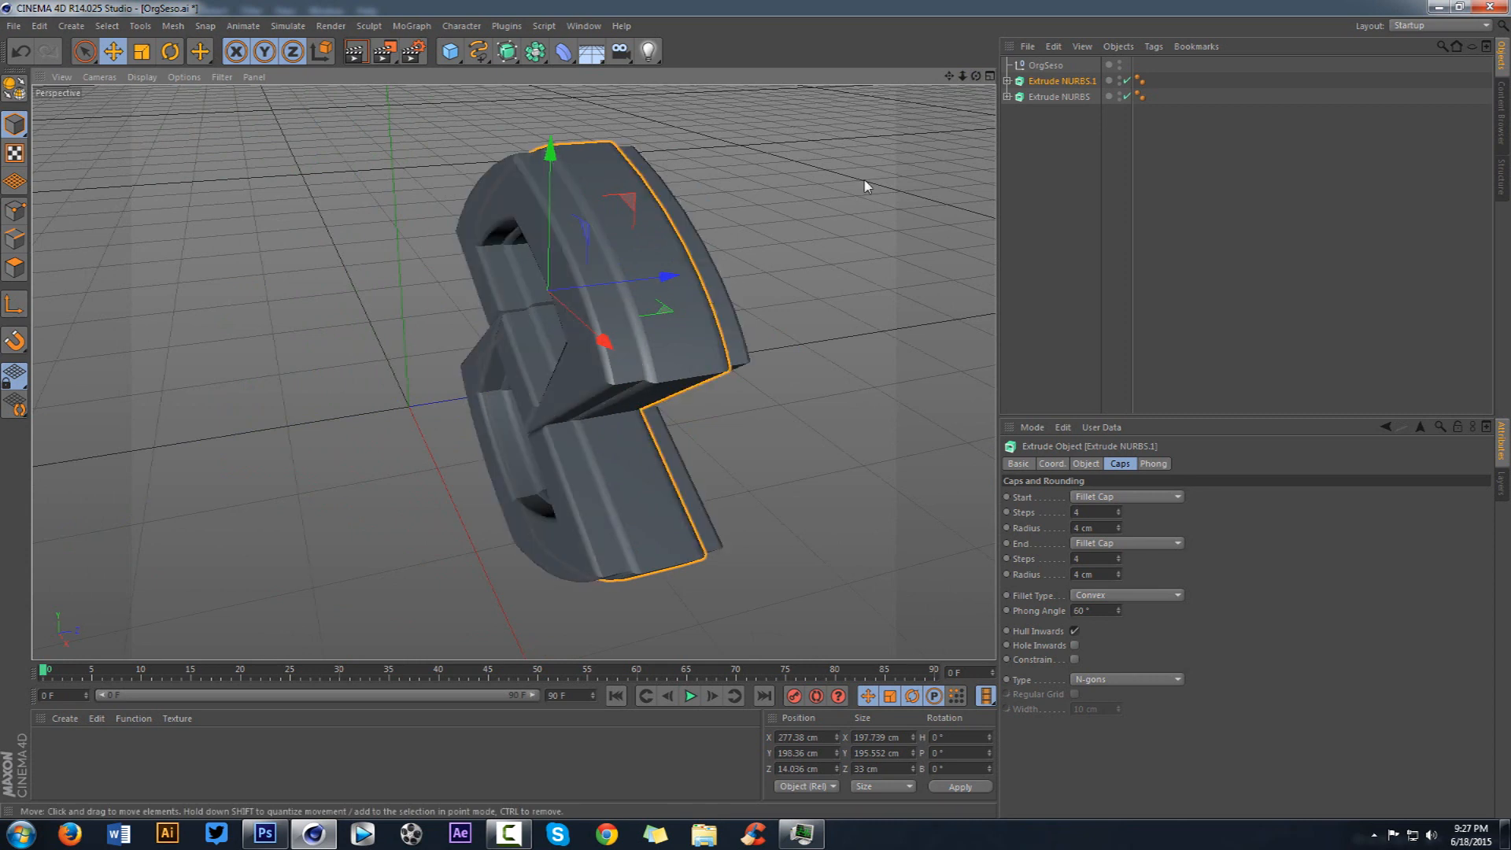
left_click_drag(976, 76, 787, 110)
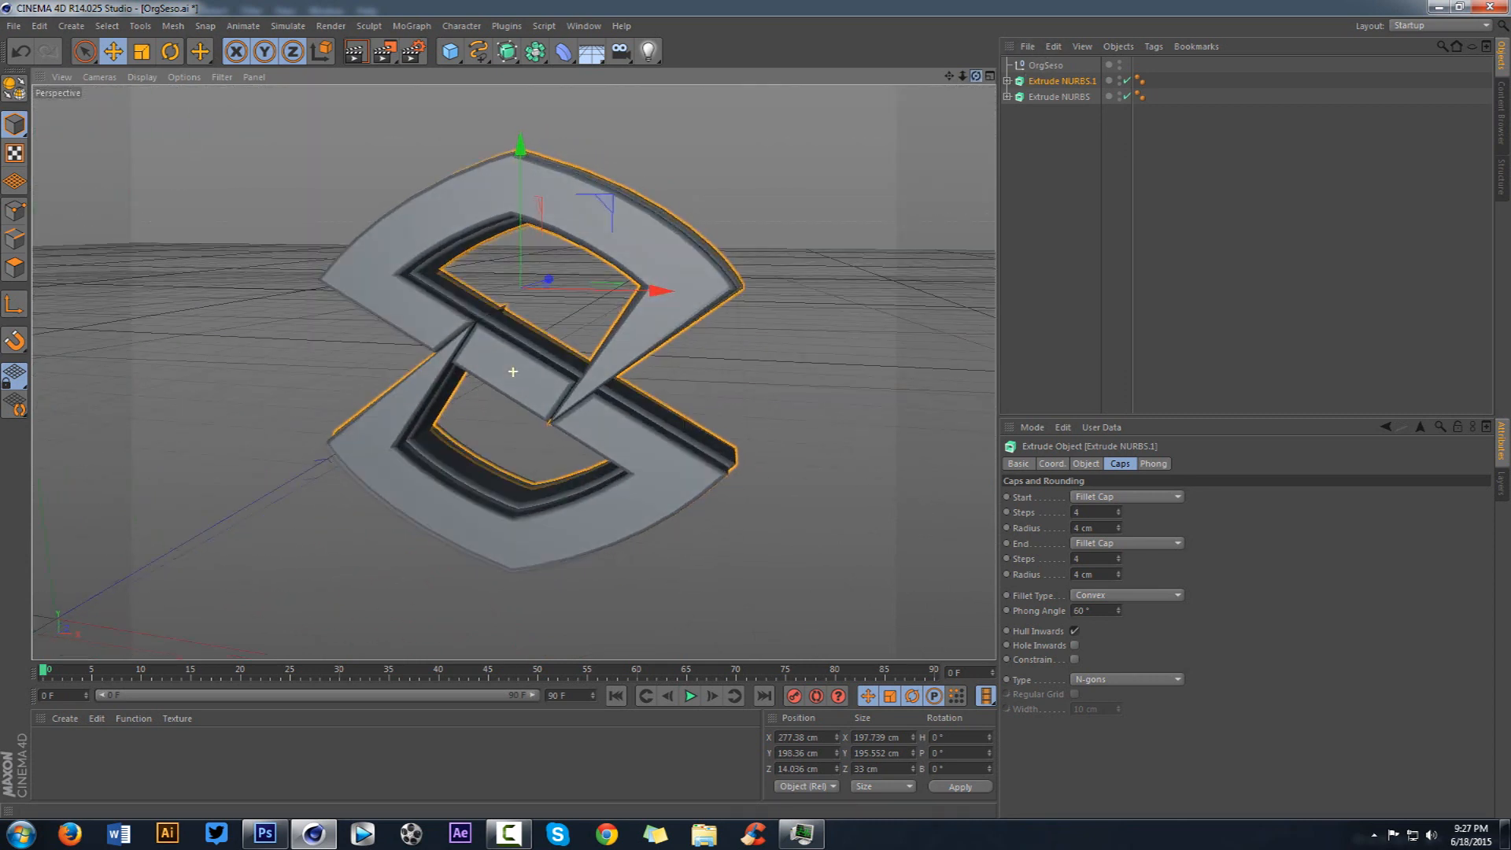
left_click(1051, 97, "shift")
key("alt+g")
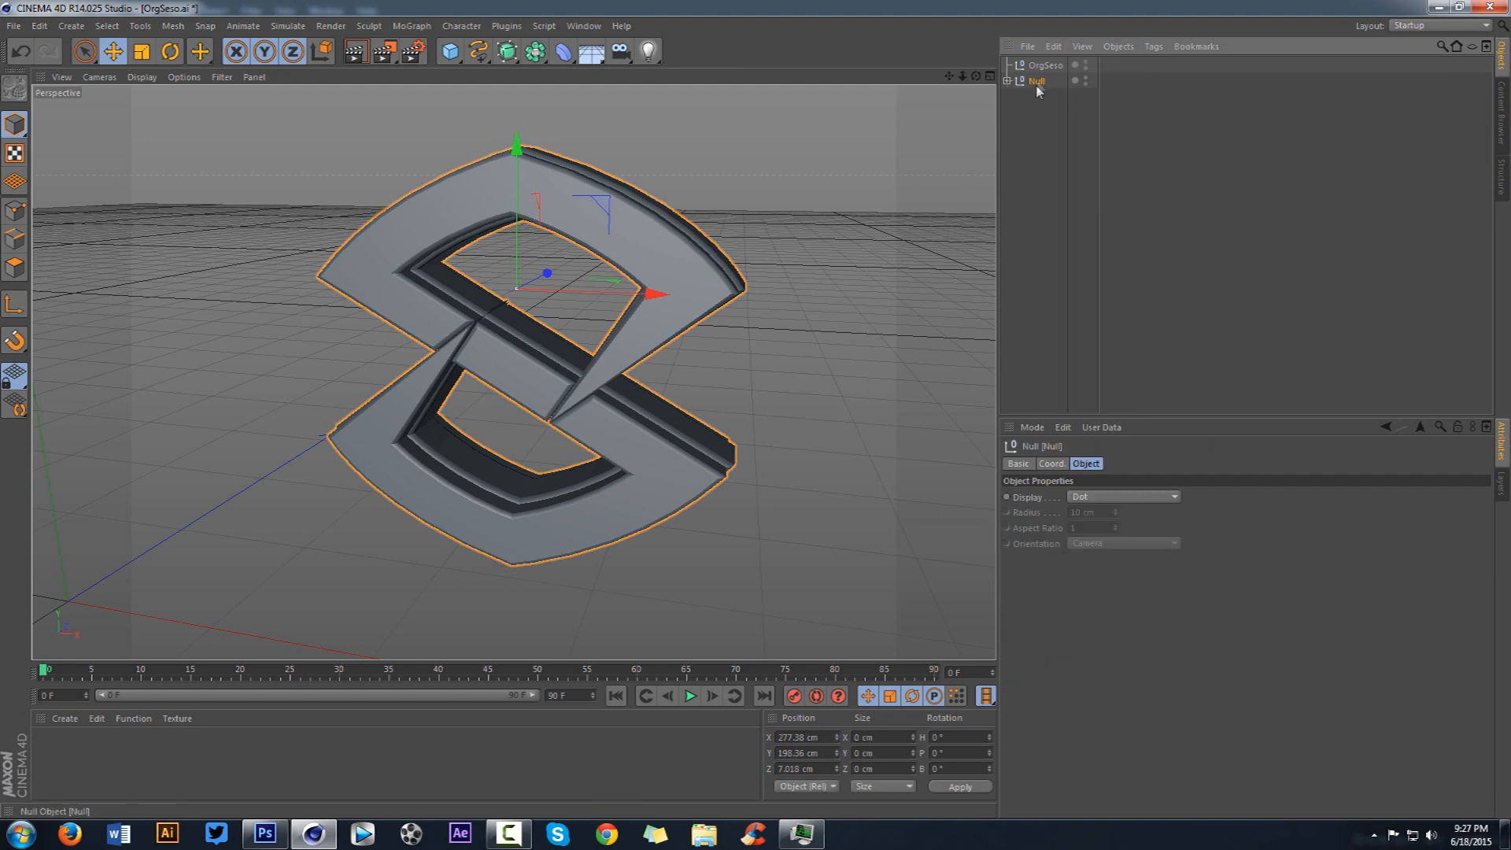
double_click(1039, 81)
type("Logo")
key("Return")
Step: Switch to the oooyh.c4d project, hide the Example null in editor and render, and paste the Logo group
left_click(592, 26)
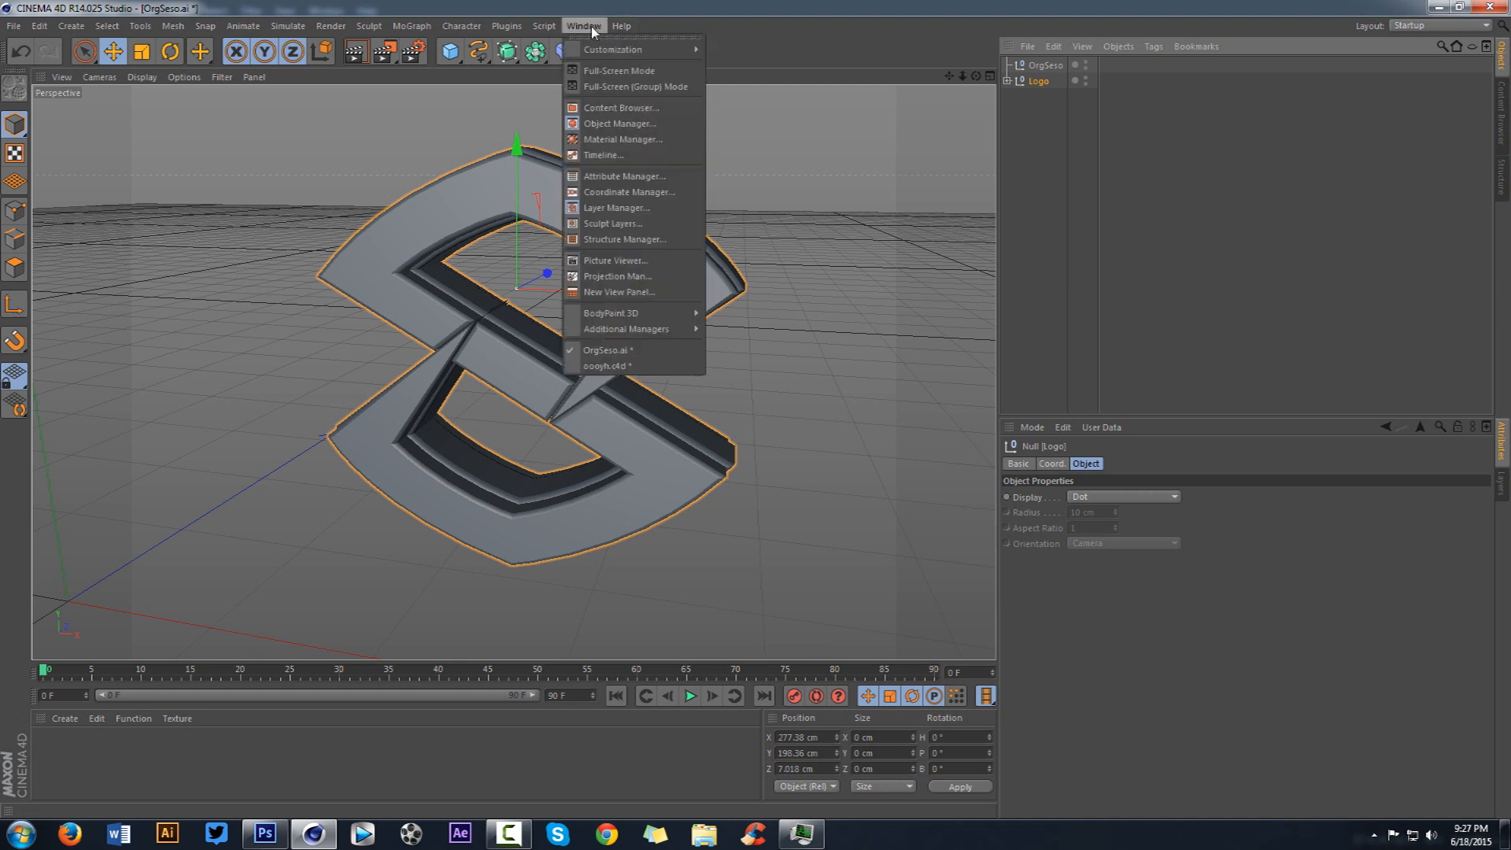
left_click(606, 366)
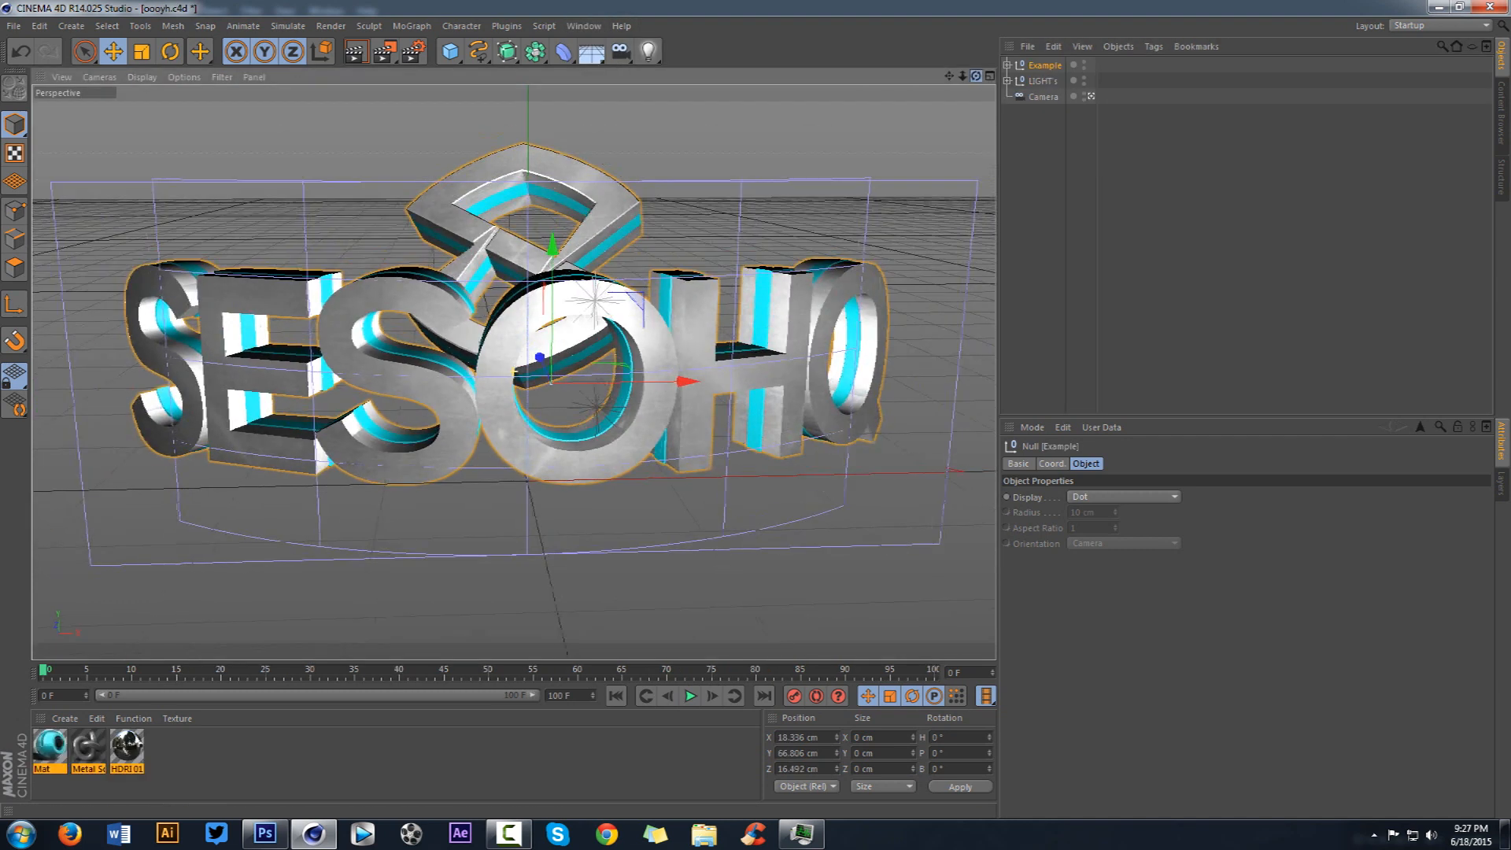
double_click(1084, 65)
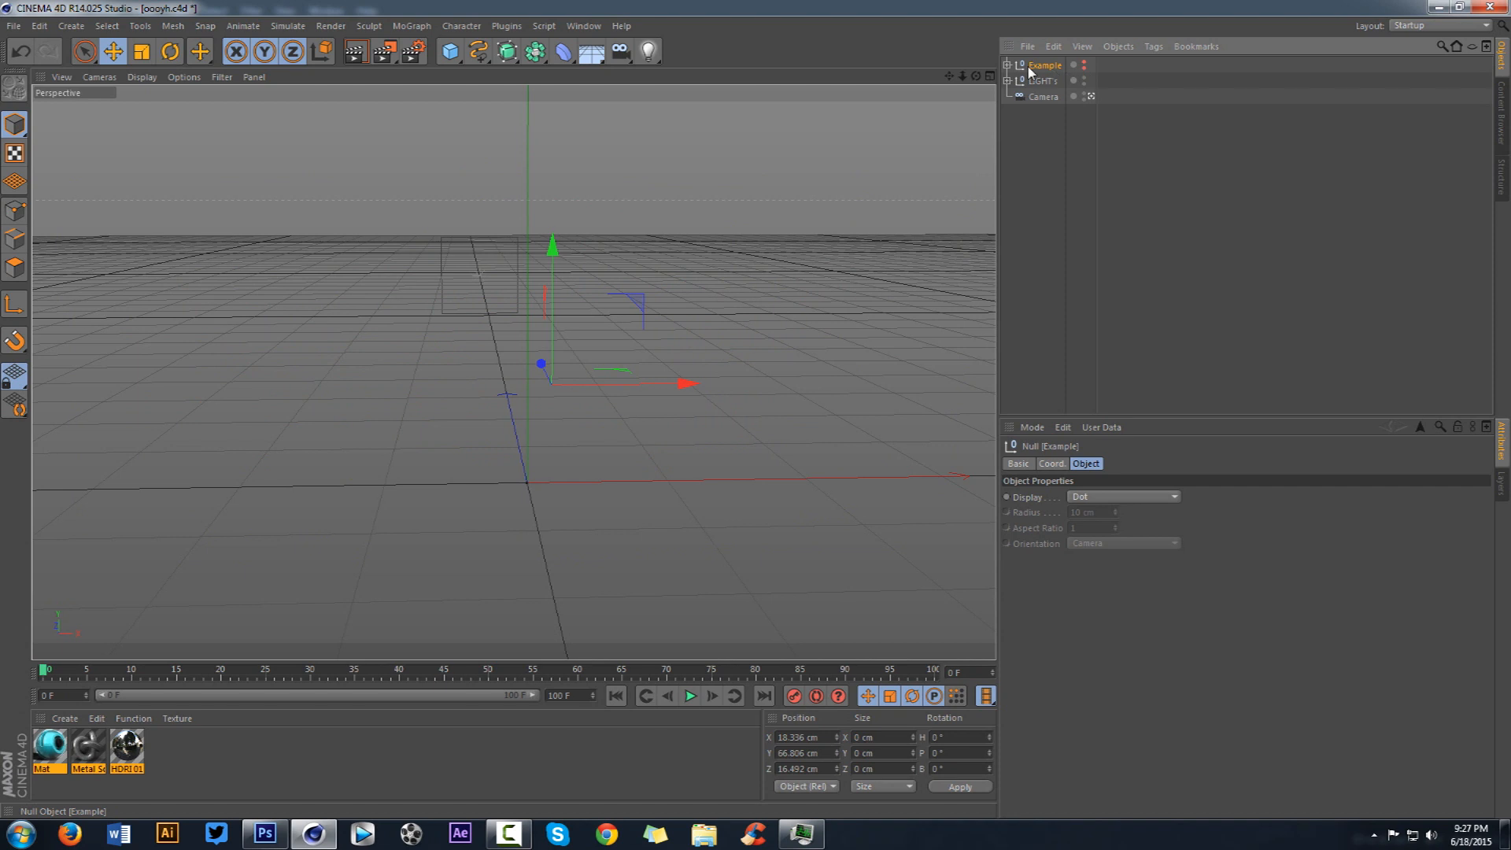
key("ctrl+v")
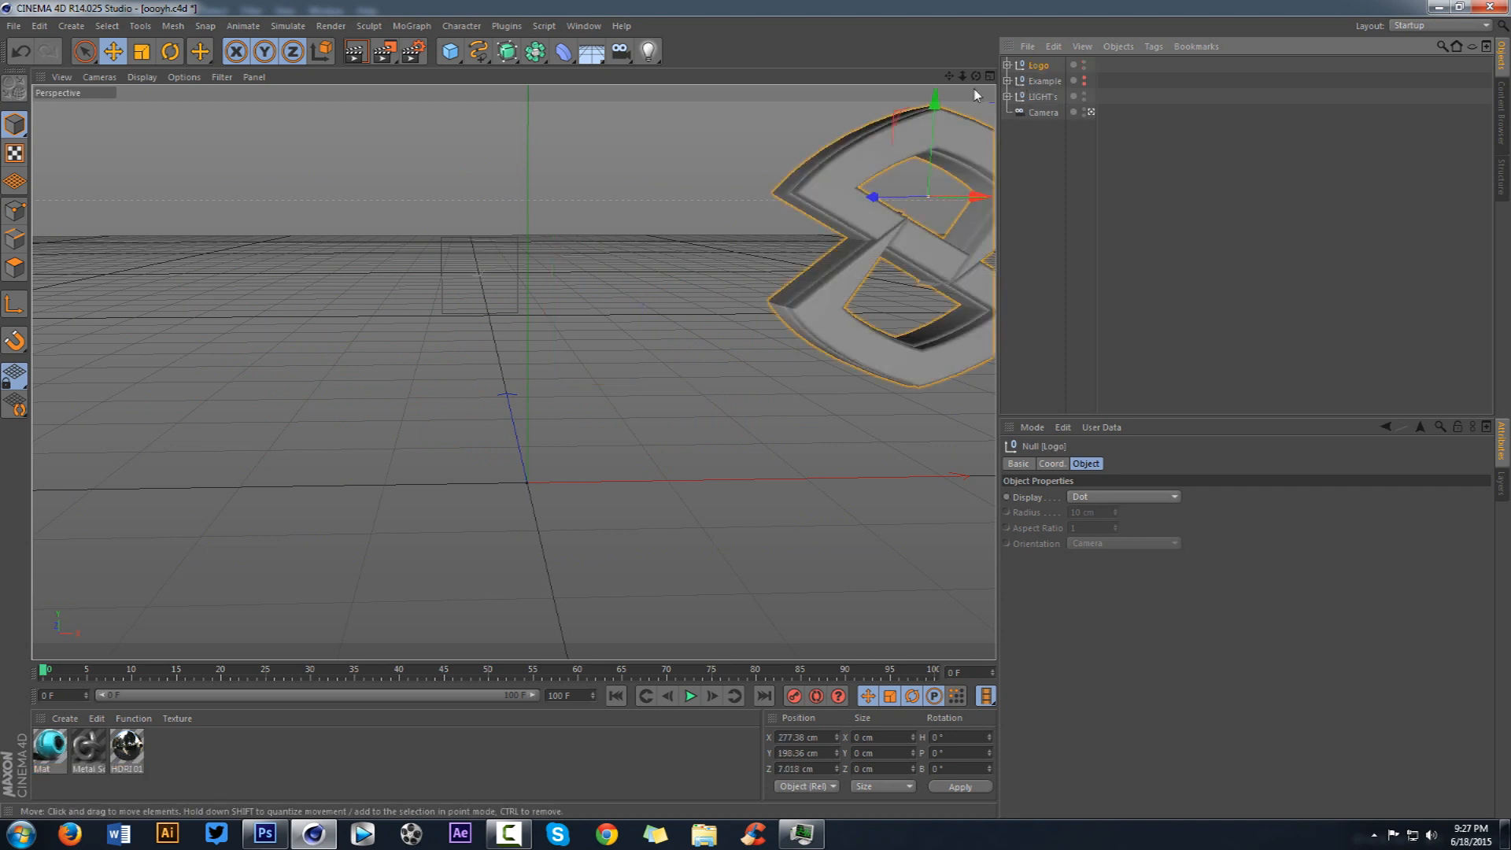
Step: Move the pasted Logo group along X to about -33 cm, near the scene's centre
left_click(112, 59)
left_click_drag(975, 196, 529, 199)
left_click_drag(949, 76, 949, 170)
mouse_move(513, 372)
left_mouse_down("alt")
mouse_move(508, 429)
mouse_move(599, 370)
mouse_move(528, 373)
left_mouse_up("alt")
Step: Try rotating the Logo group and undo the rotation
left_click(170, 52)
left_click_drag(496, 323, 468, 246)
key("ctrl+z")
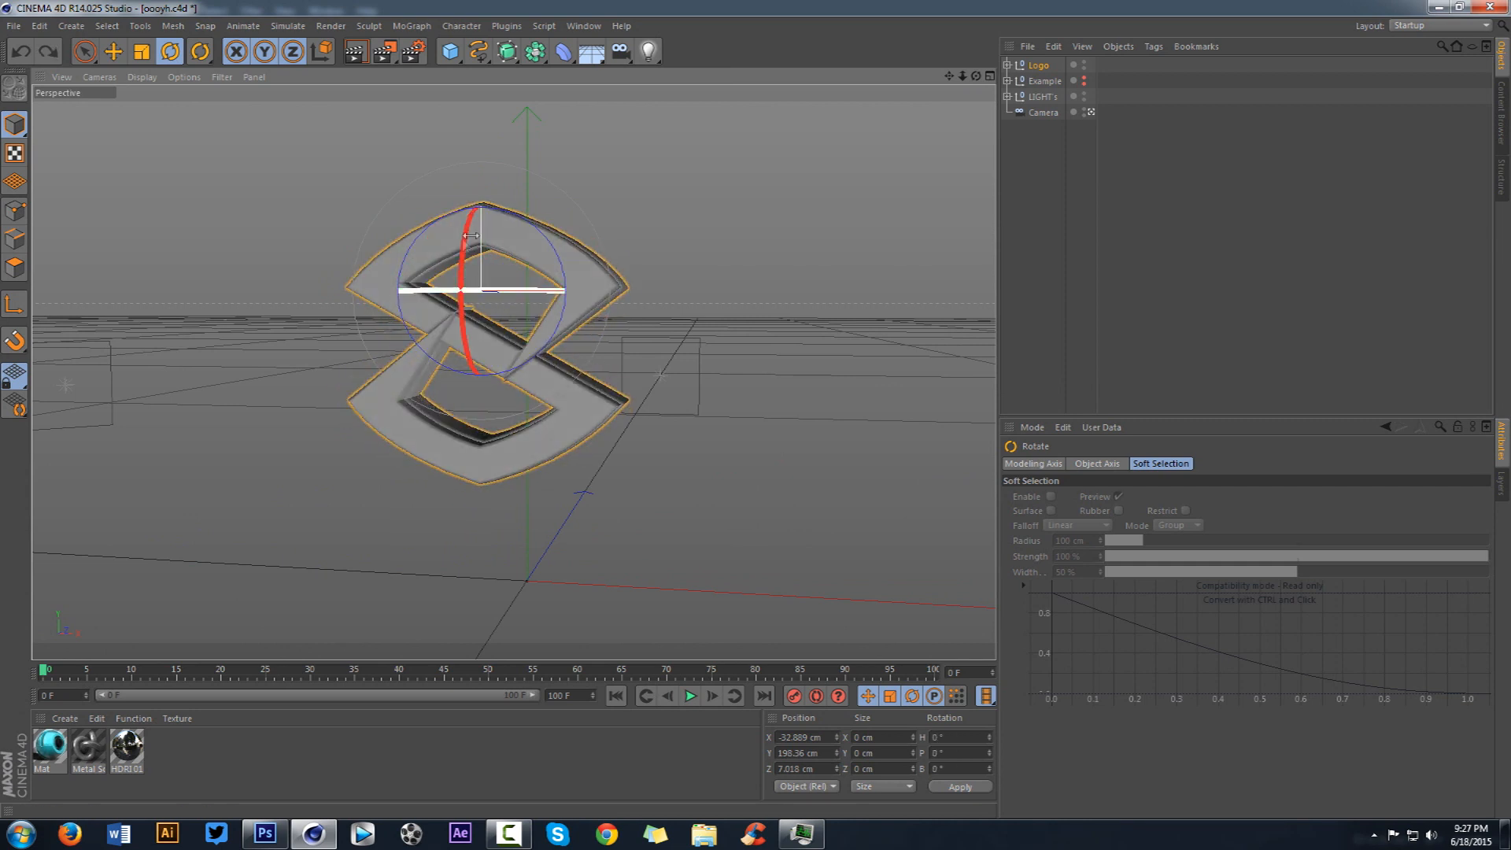
Step: Lower only the Logo null's axis to the middle of the logo, at about 166 cm in Y
left_click(111, 53)
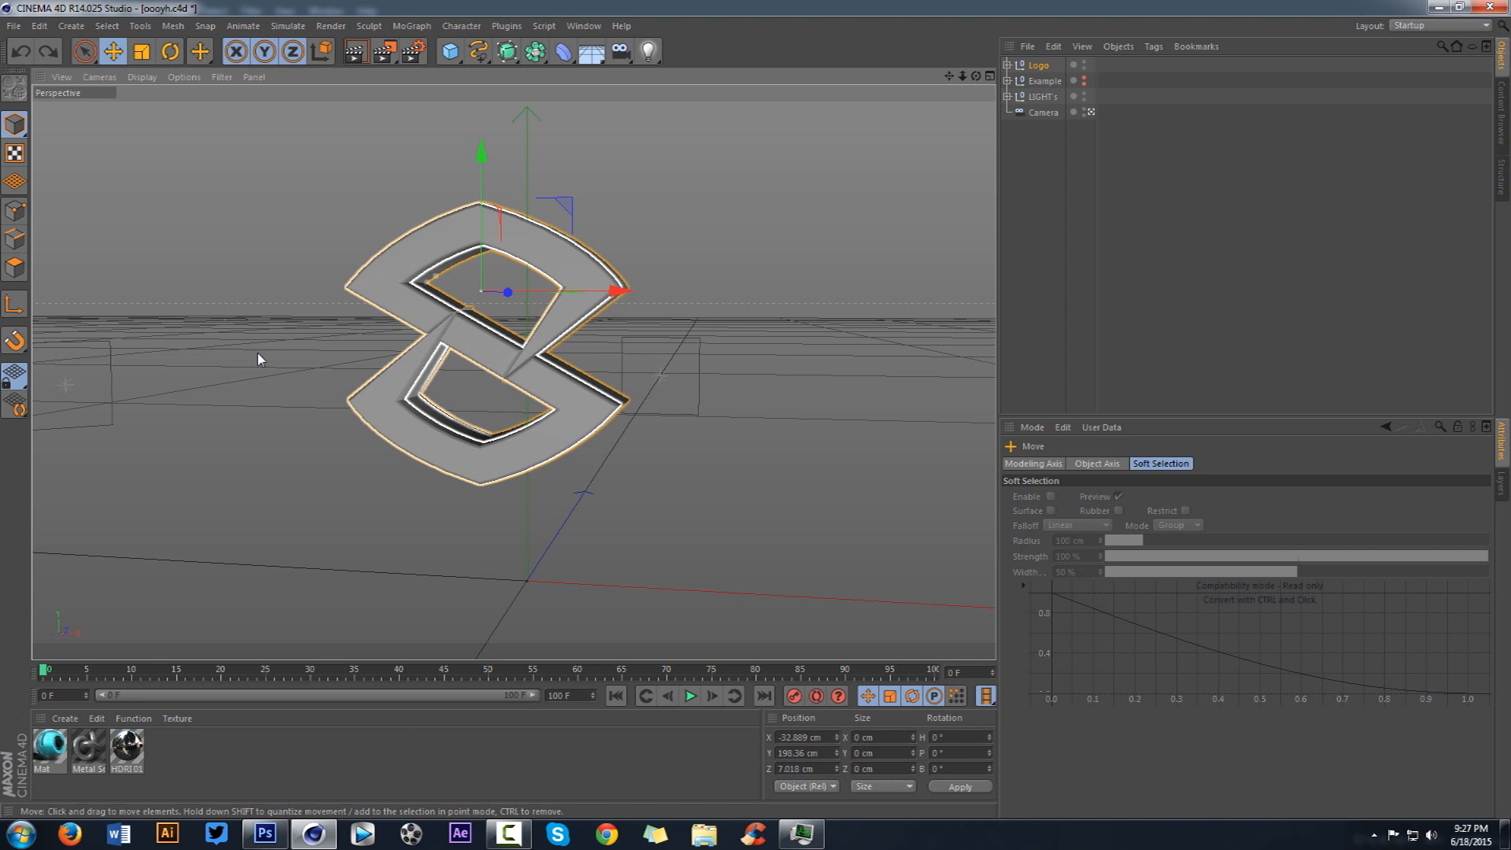
left_click(23, 309)
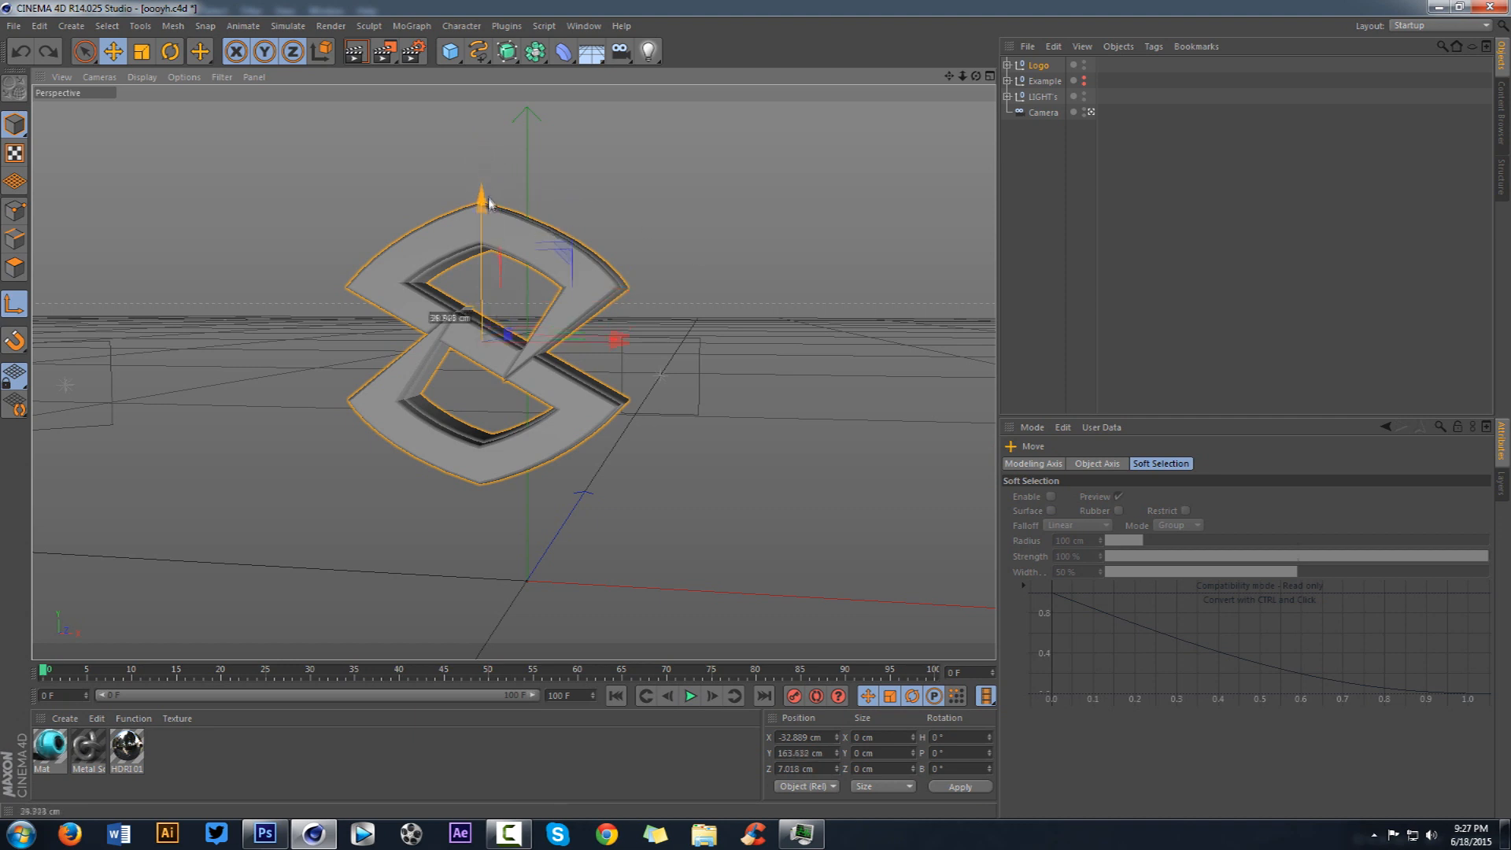
left_click_drag(489, 200, 489, 195)
Step: Move the Logo group along X to about -331 cm to clear the centre of the scene
left_click_drag(976, 76, 1030, 85)
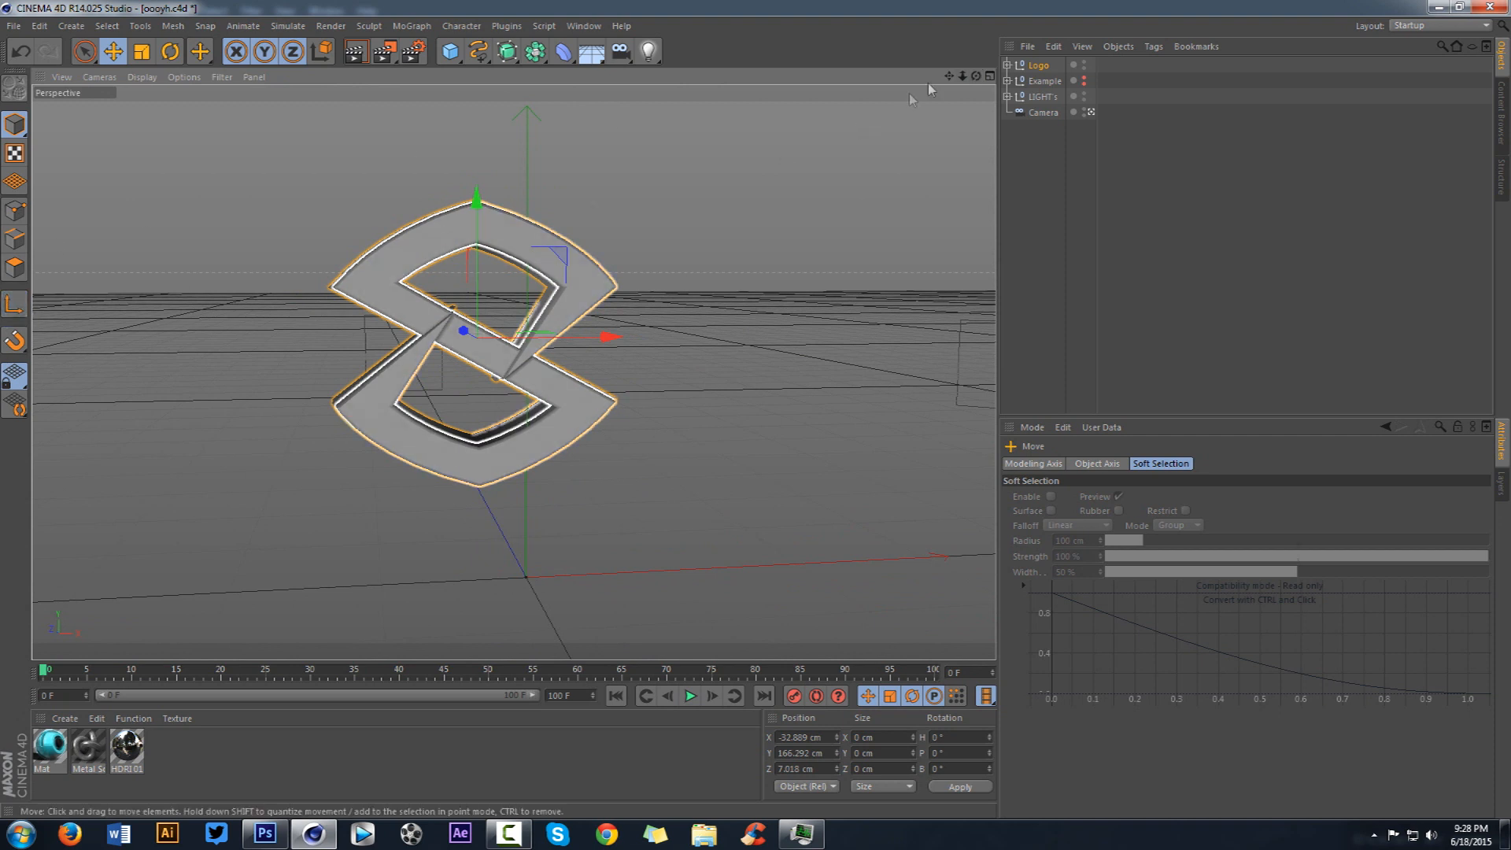
left_click_drag(962, 76, 933, 94)
left_click_drag(620, 346, 283, 318)
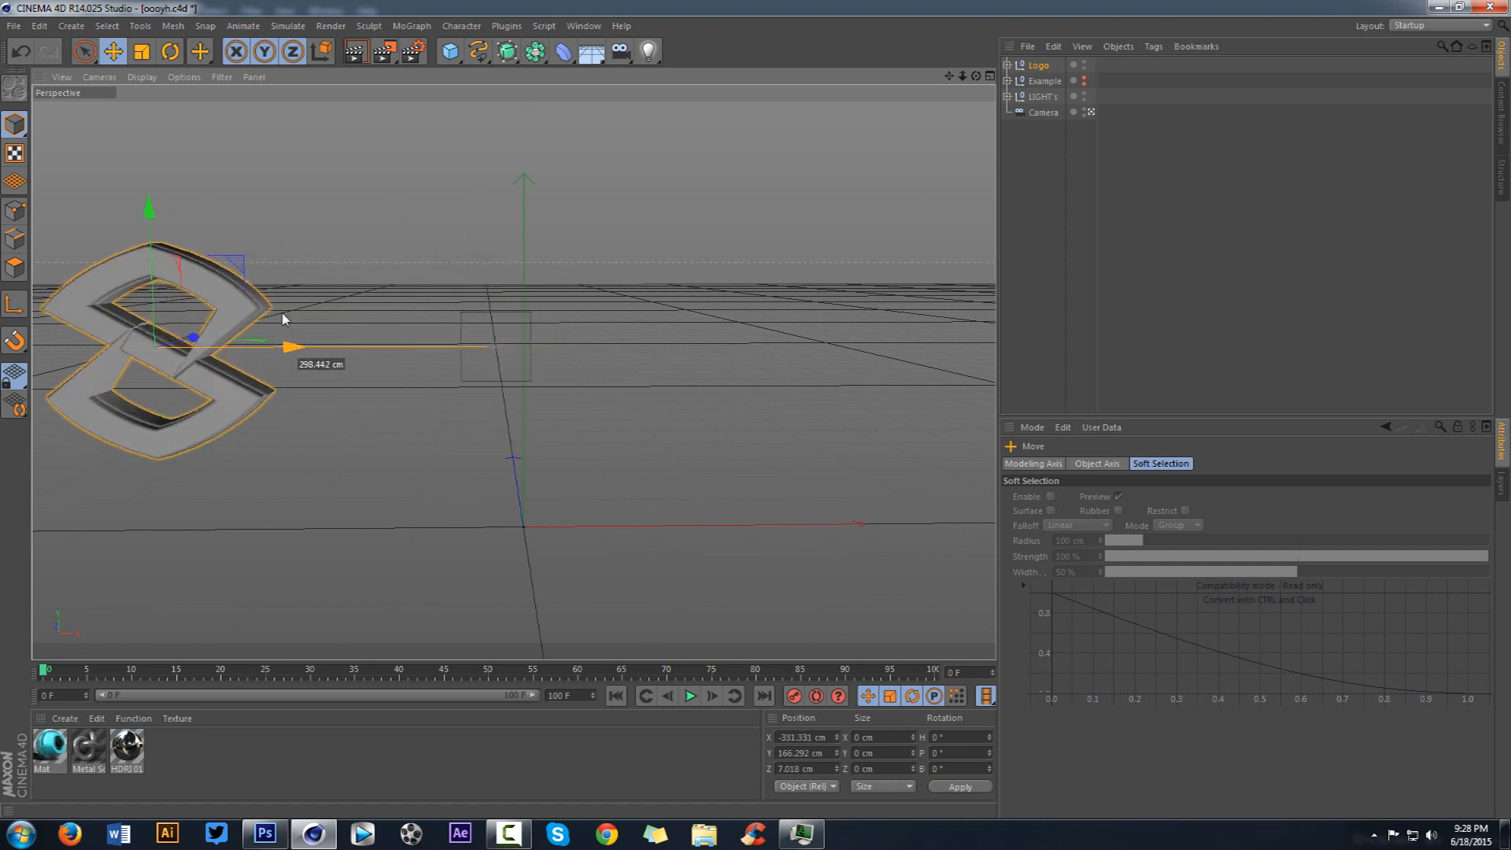
Step: Add a MoText object and set its text to Seso
left_click(417, 29)
left_click(425, 208)
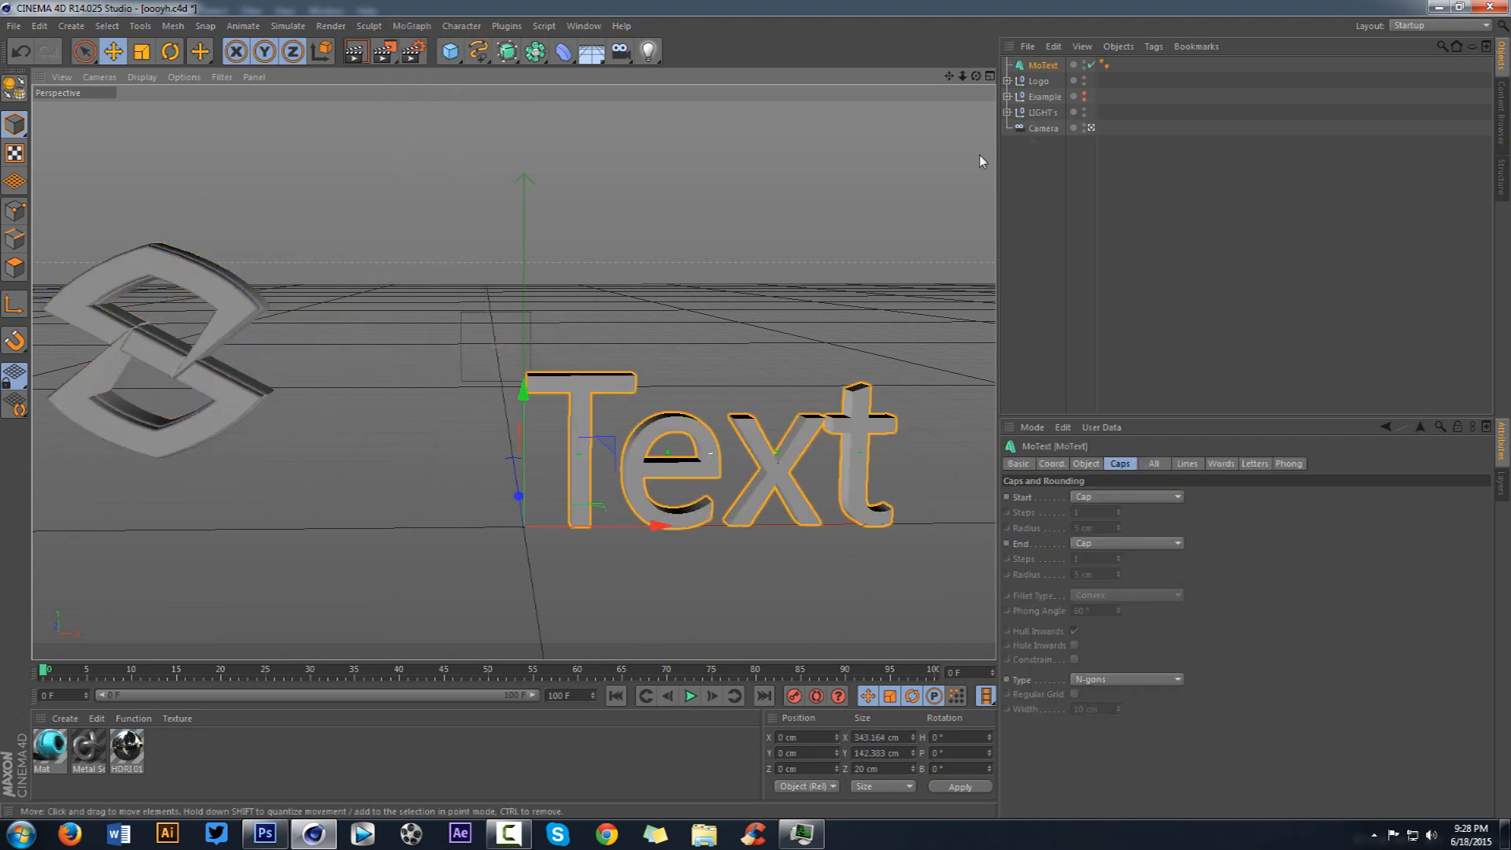
left_click(1086, 464)
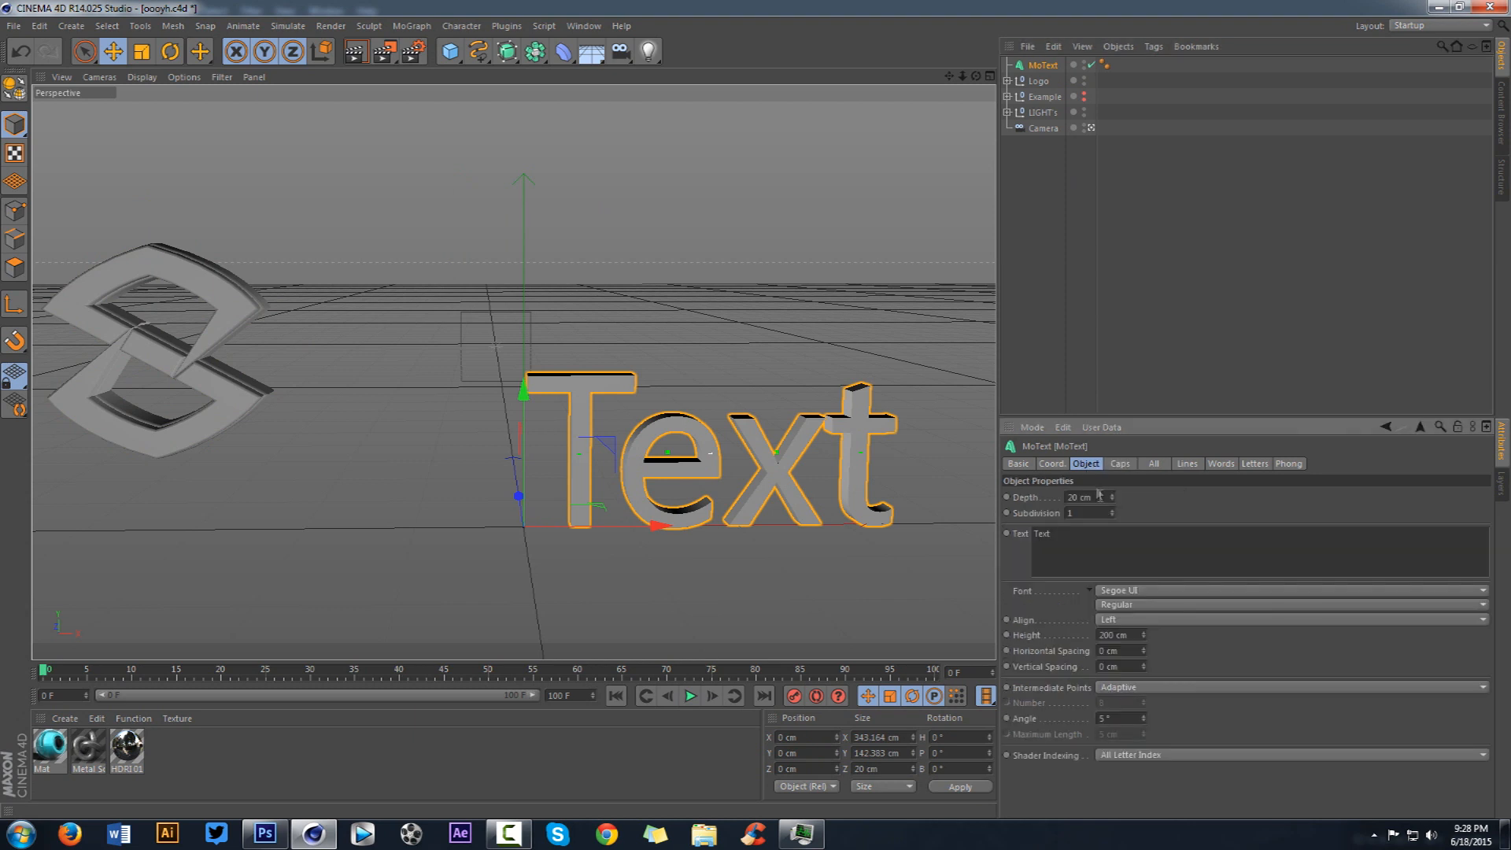
type("Seso")
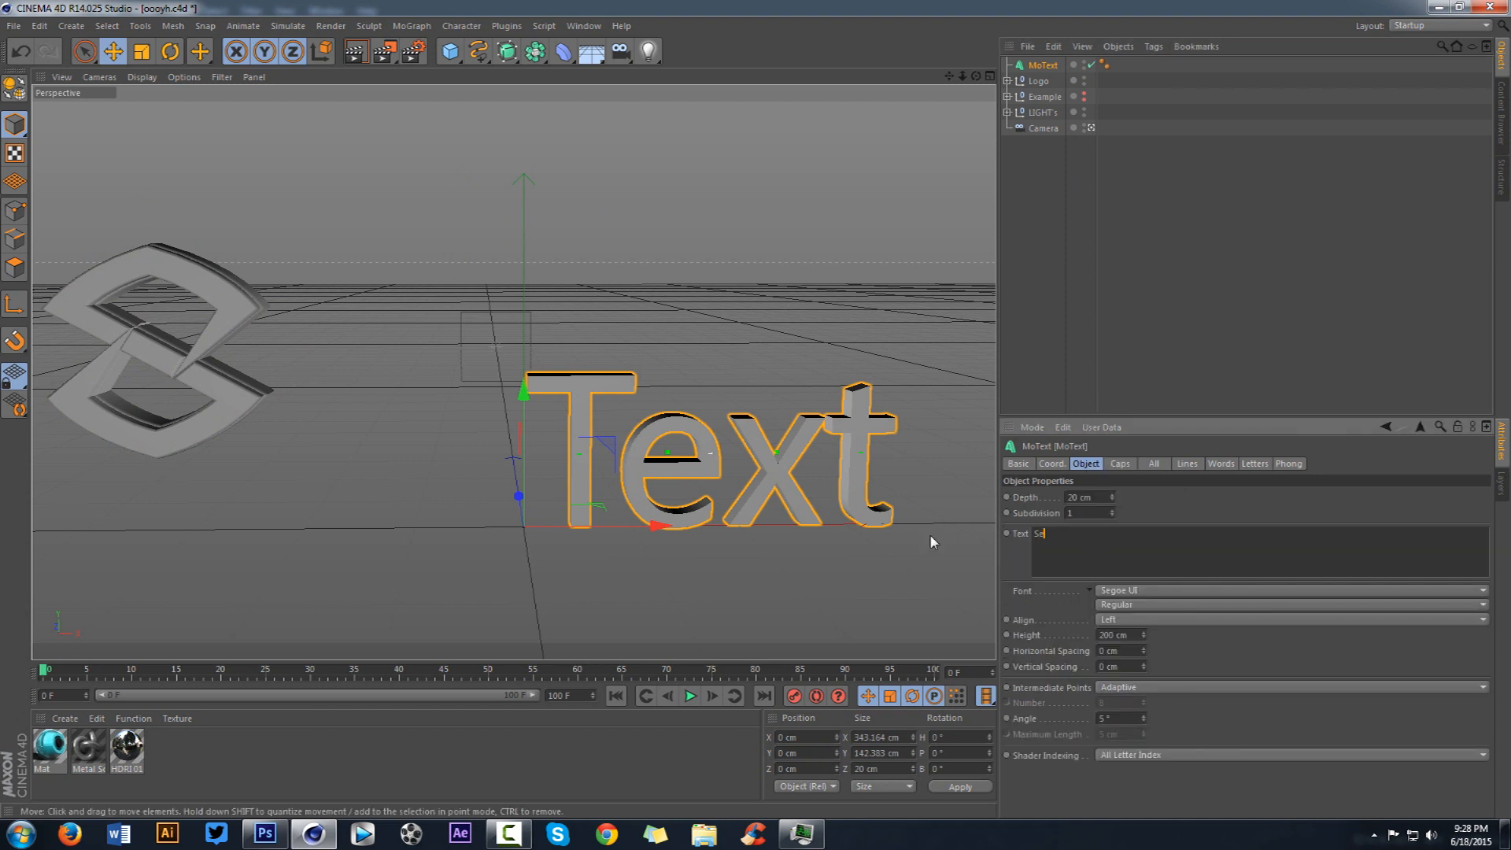
left_click(930, 542)
Step: Change the MoText object's text to SESOHQ
scroll(931, 542, "up", 3)
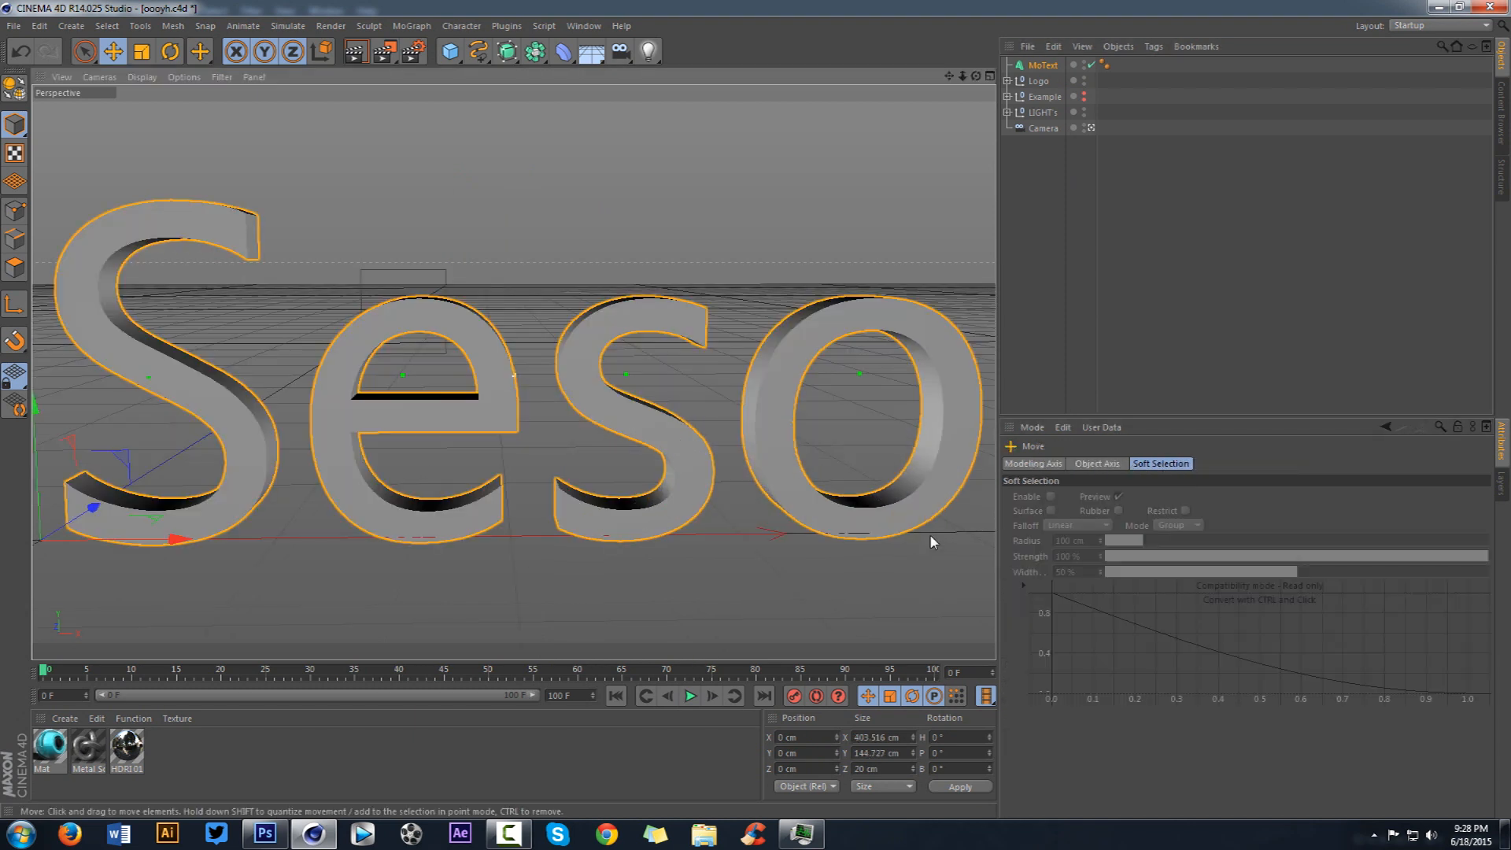
scroll(931, 541, "down", 10)
scroll(607, 651, "up", 6)
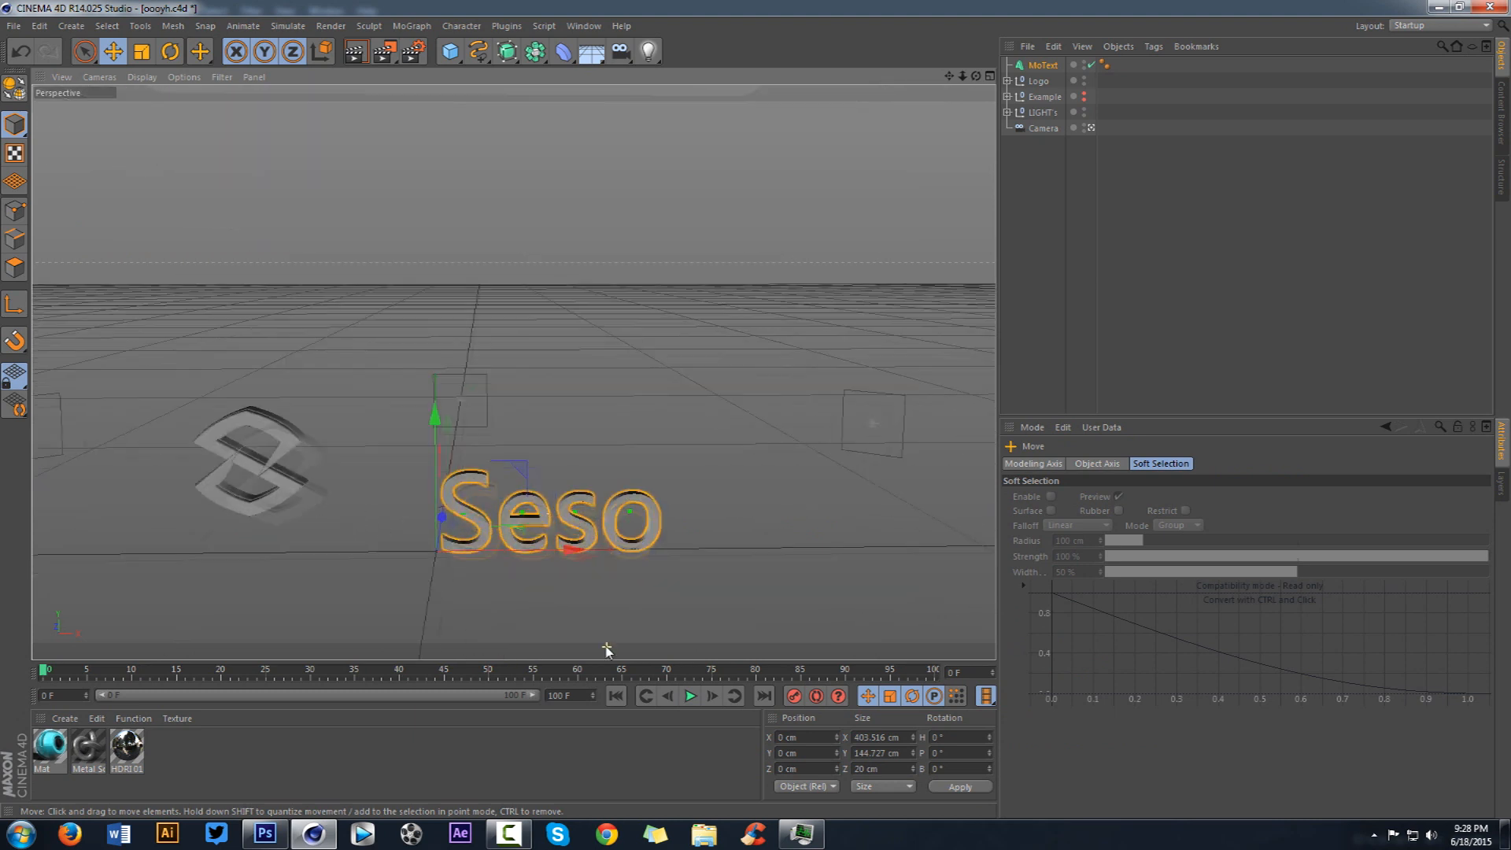
scroll(492, 573, "up", 3)
left_click(1038, 66)
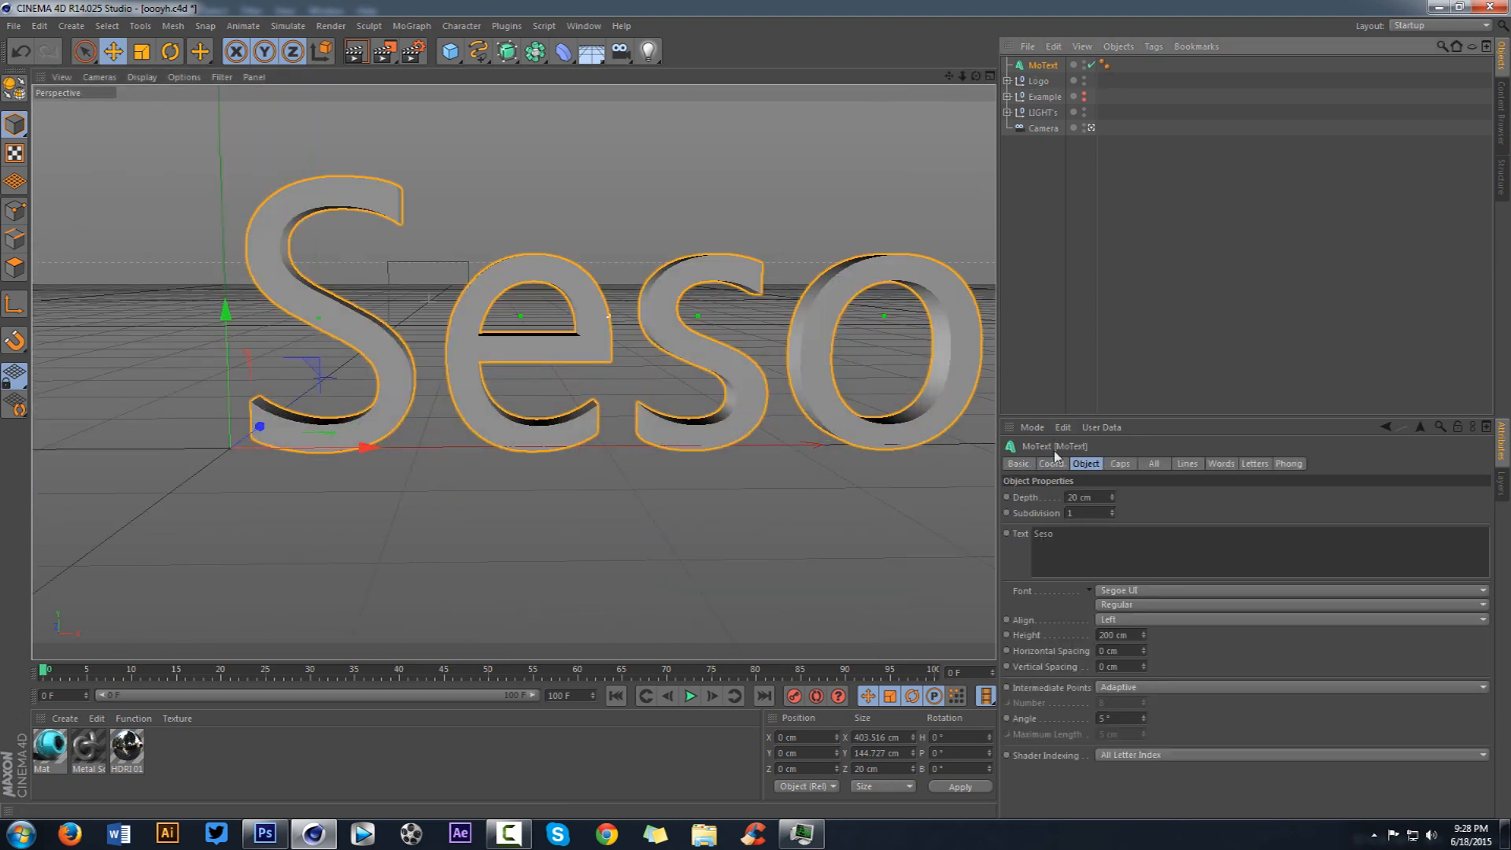
left_click(1076, 543)
key("ctrl+a")
type("SESOHQ")
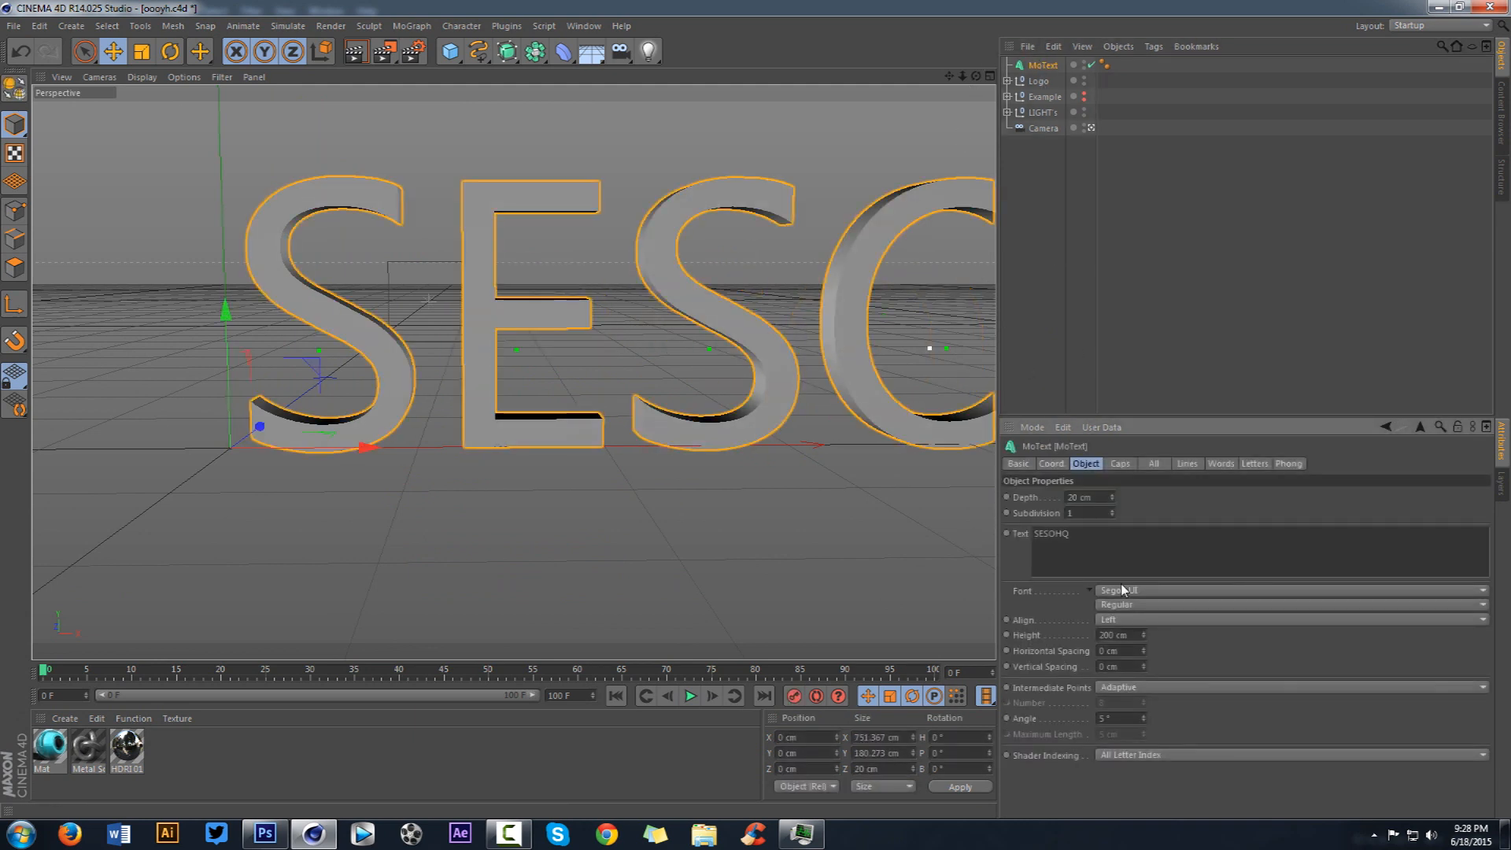
Step: Check the example banner in Photoshop and set the SESOHQ text's font to Nexa Bold
left_click(1124, 589)
scroll(1165, 524, "down", 10)
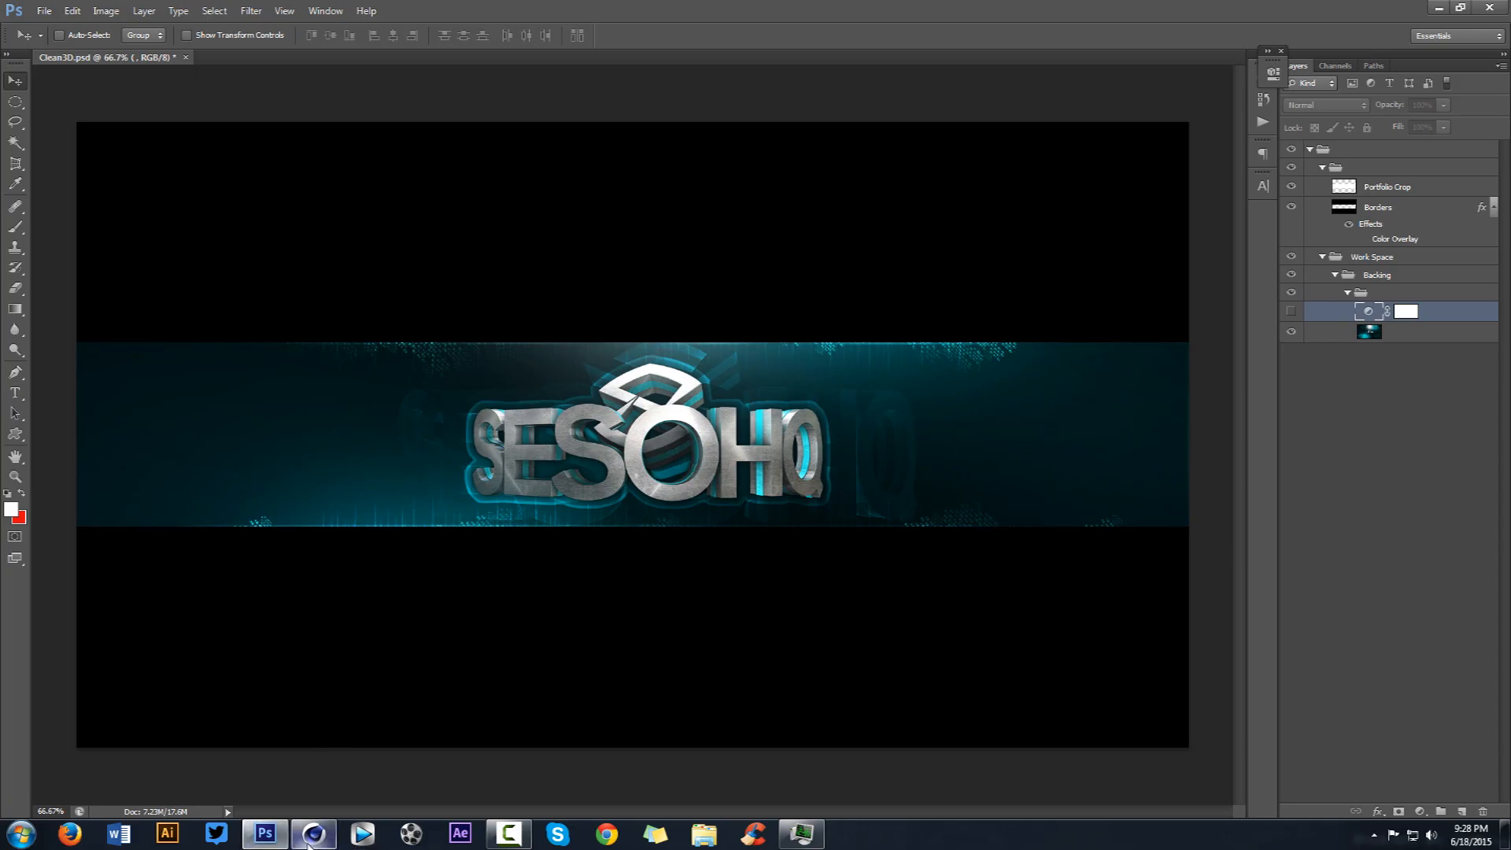
left_click(310, 840)
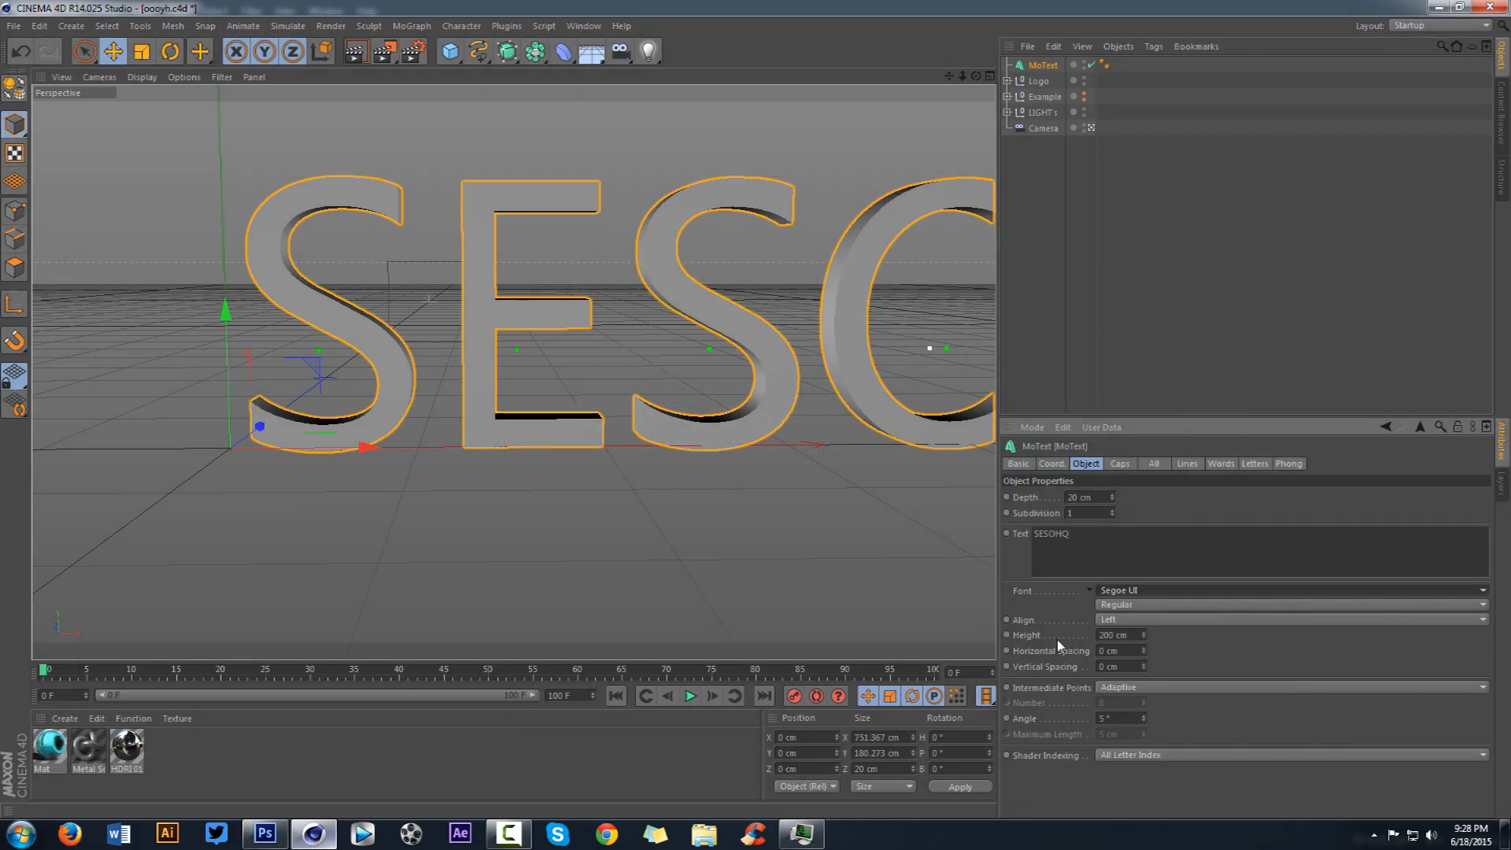
left_click(1109, 592)
scroll(1250, 521, "up", 10)
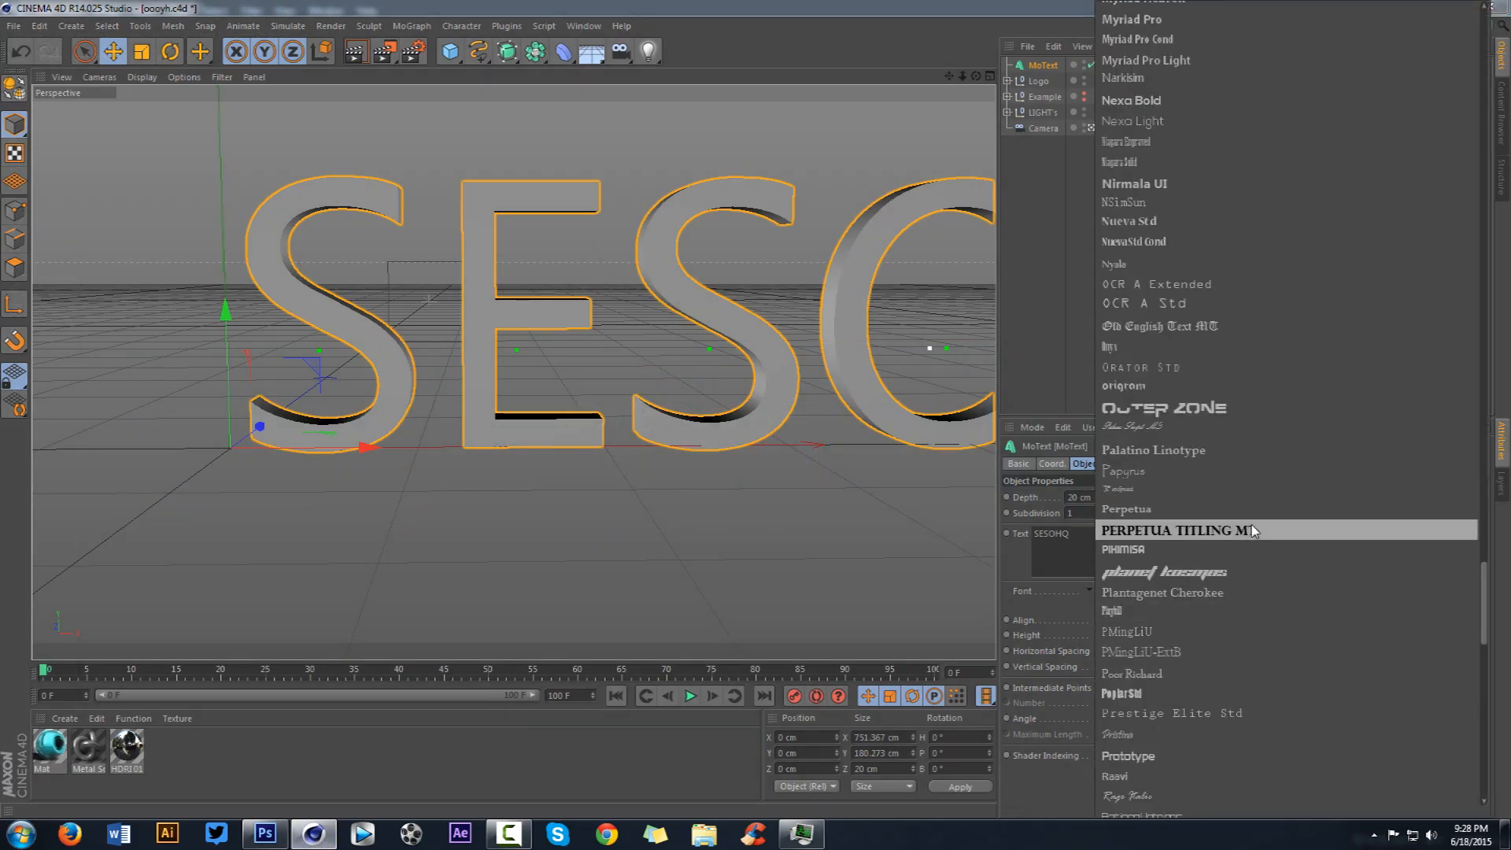
left_click(1155, 99)
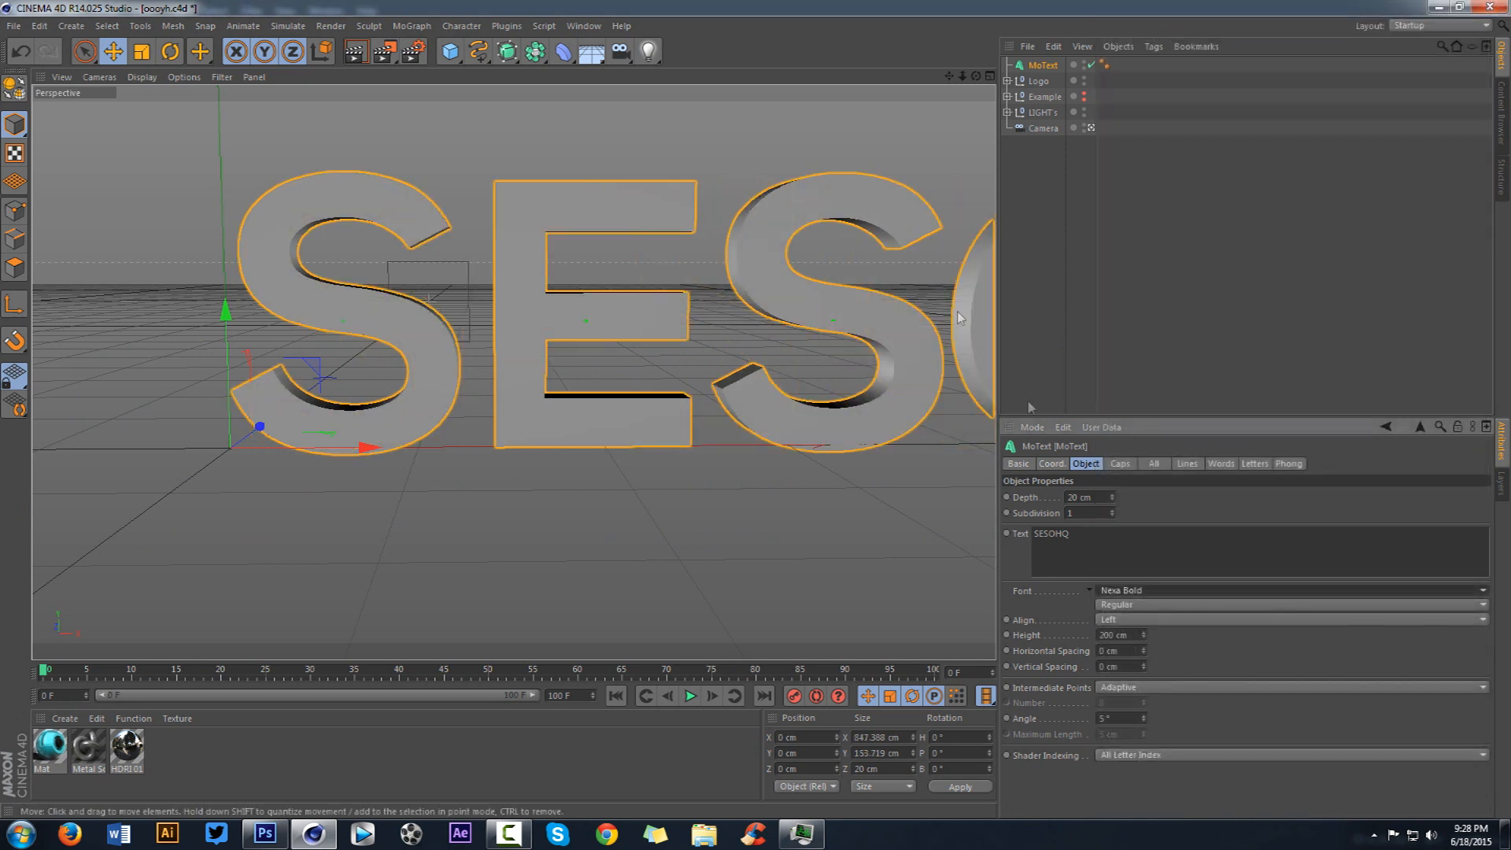
Step: Set the SESOHQ text's alignment to Middle, horizontal spacing to -23 cm and depth to 60 cm
left_click(1137, 621)
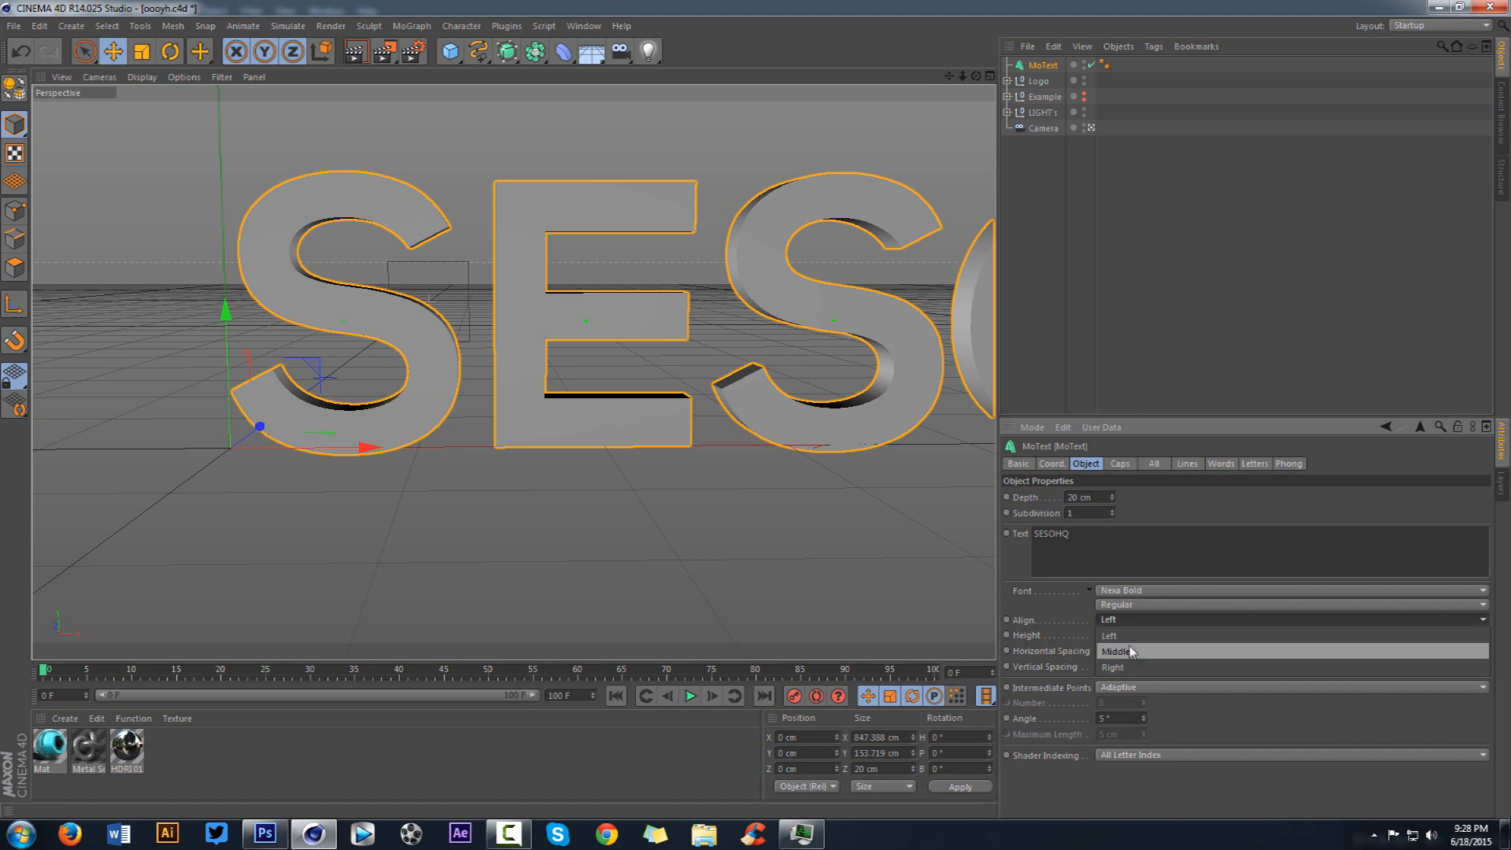
left_click(1118, 650)
scroll(897, 344, "down", 8)
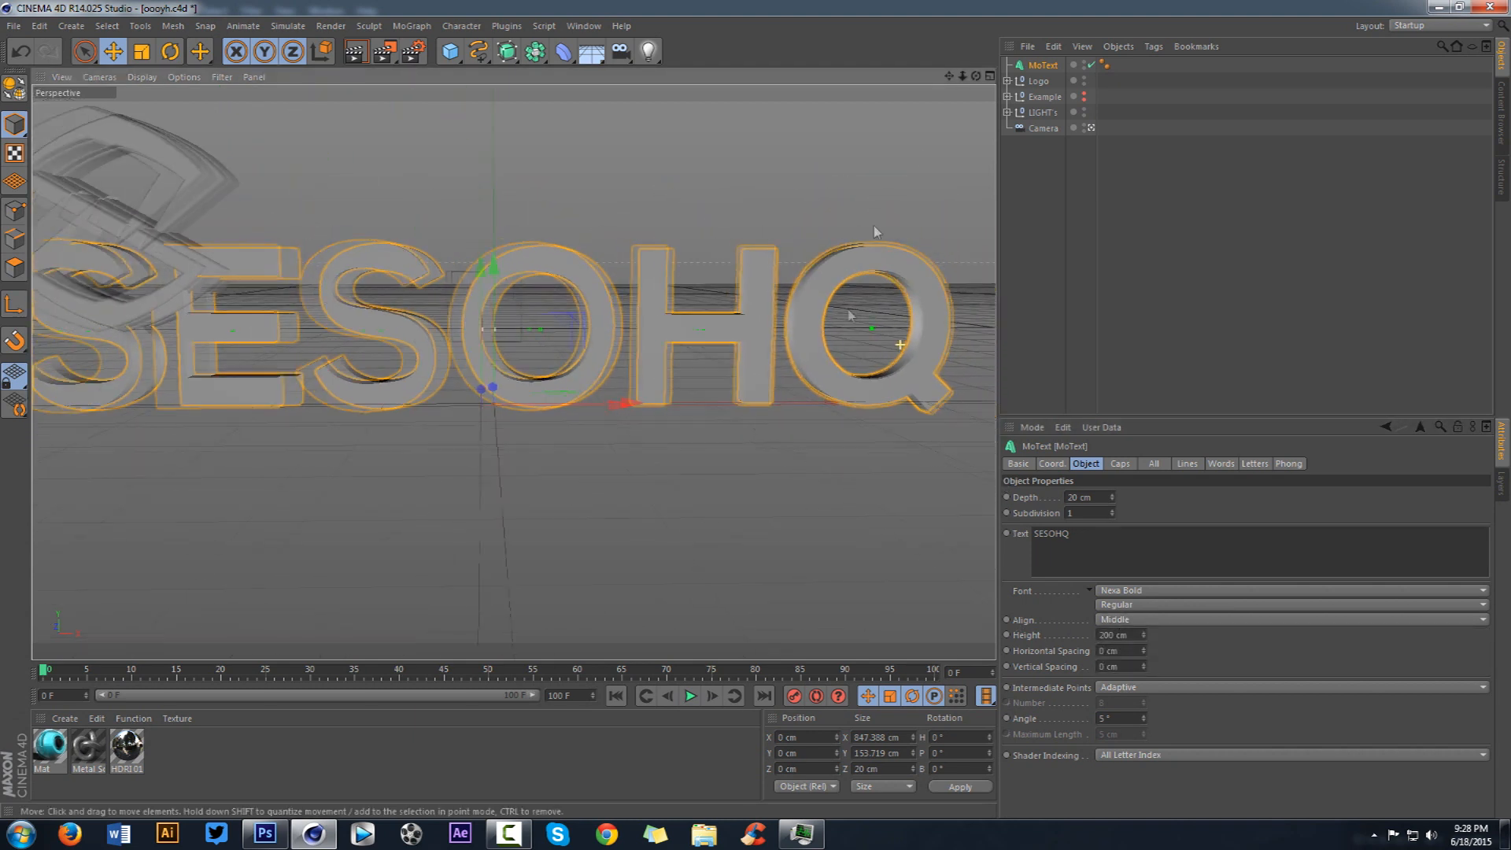
left_click_drag(1144, 651, 1144, 671)
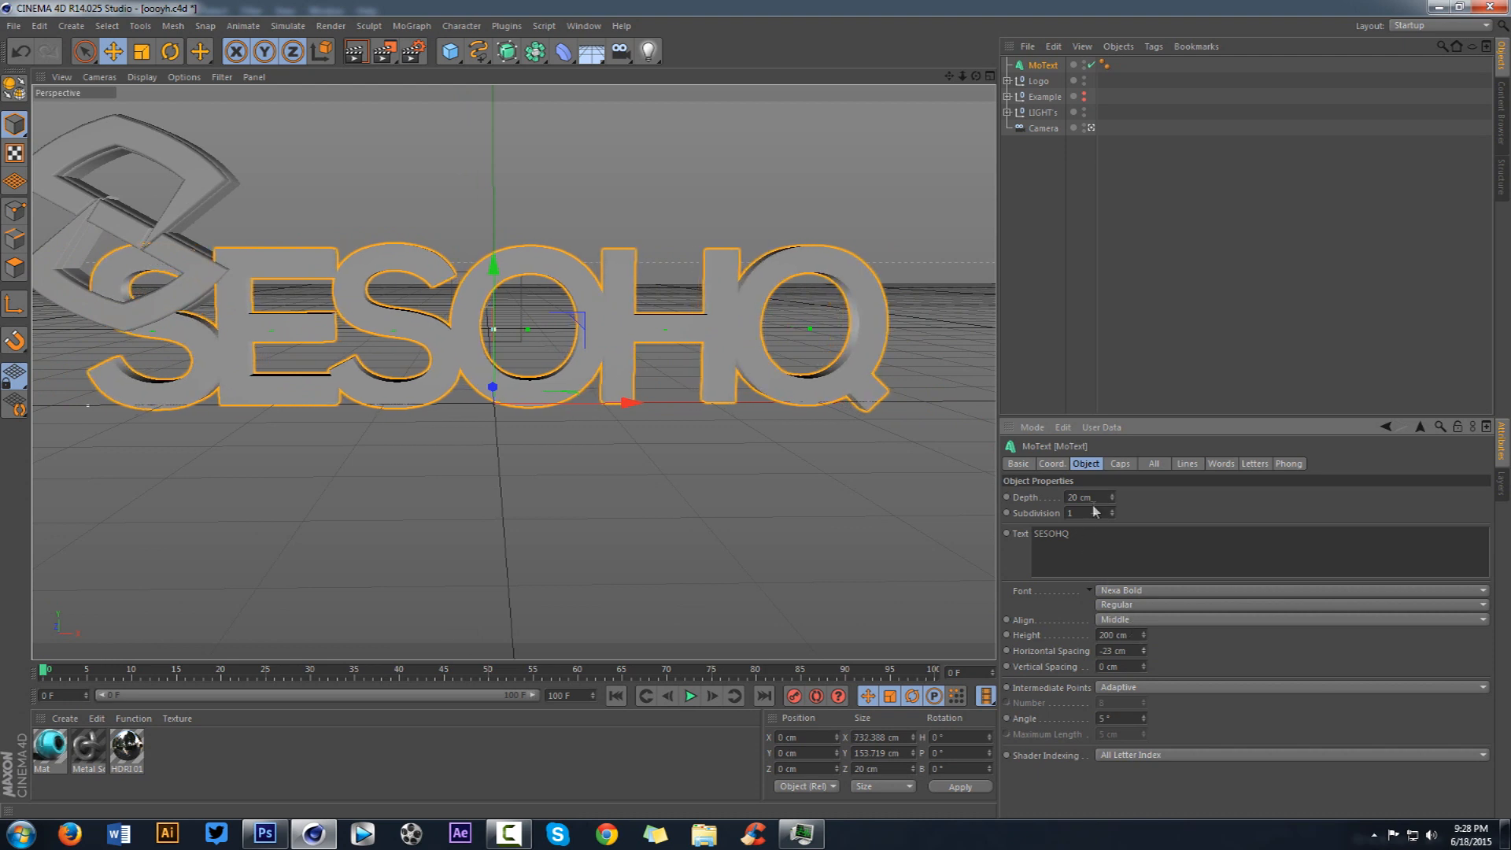
scroll(1096, 497, "up", 20)
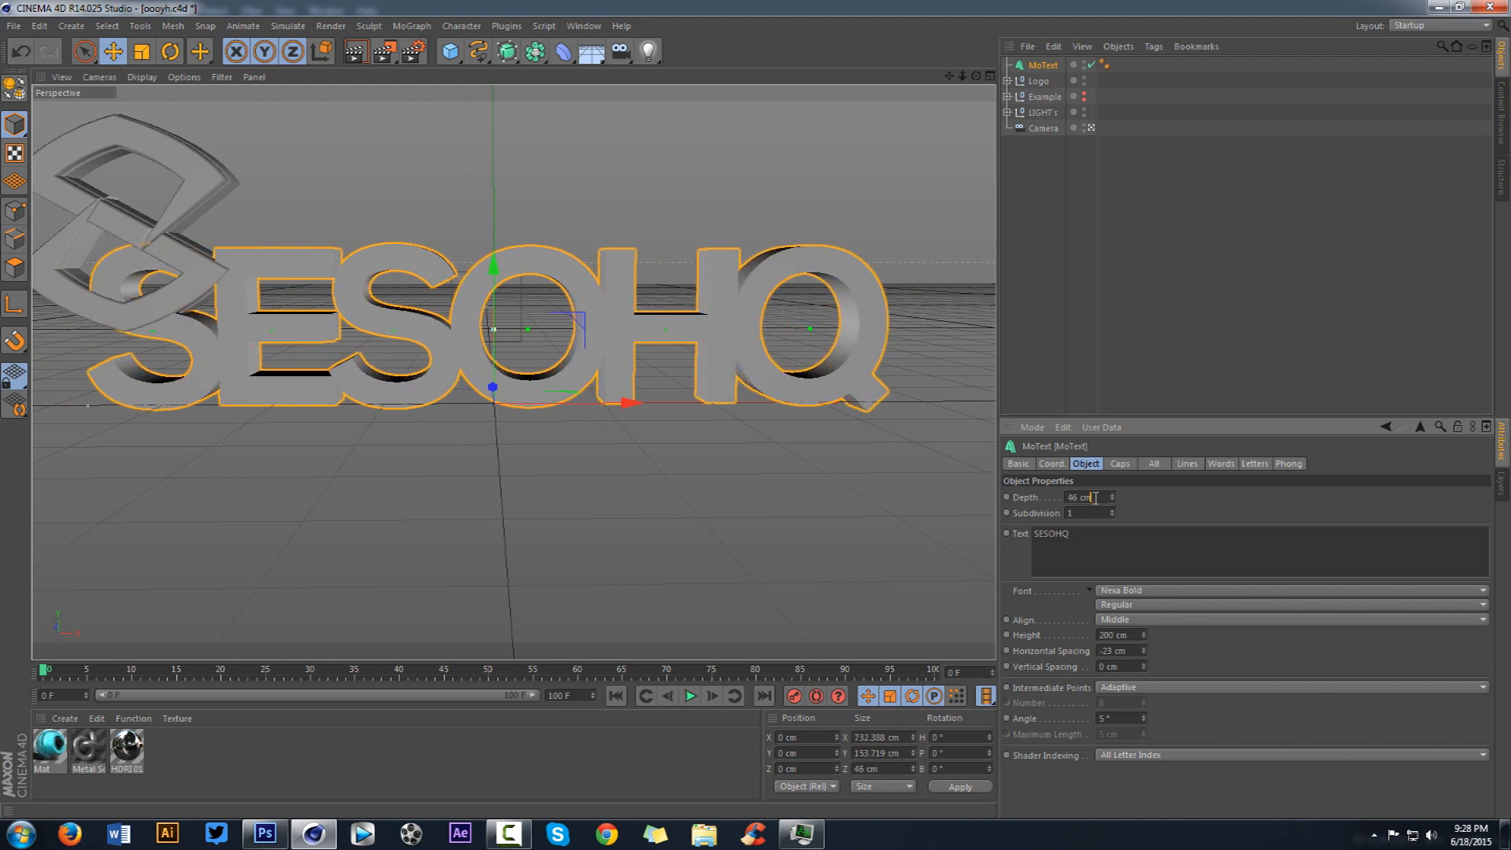
Step: Duplicate the SESOHQ MoText object in place, above the original in the object list
left_click_drag(977, 77, 728, 149)
key("ctrl+c")
key("ctrl+v")
left_click_drag(978, 76, 1090, 72)
left_click(1032, 82)
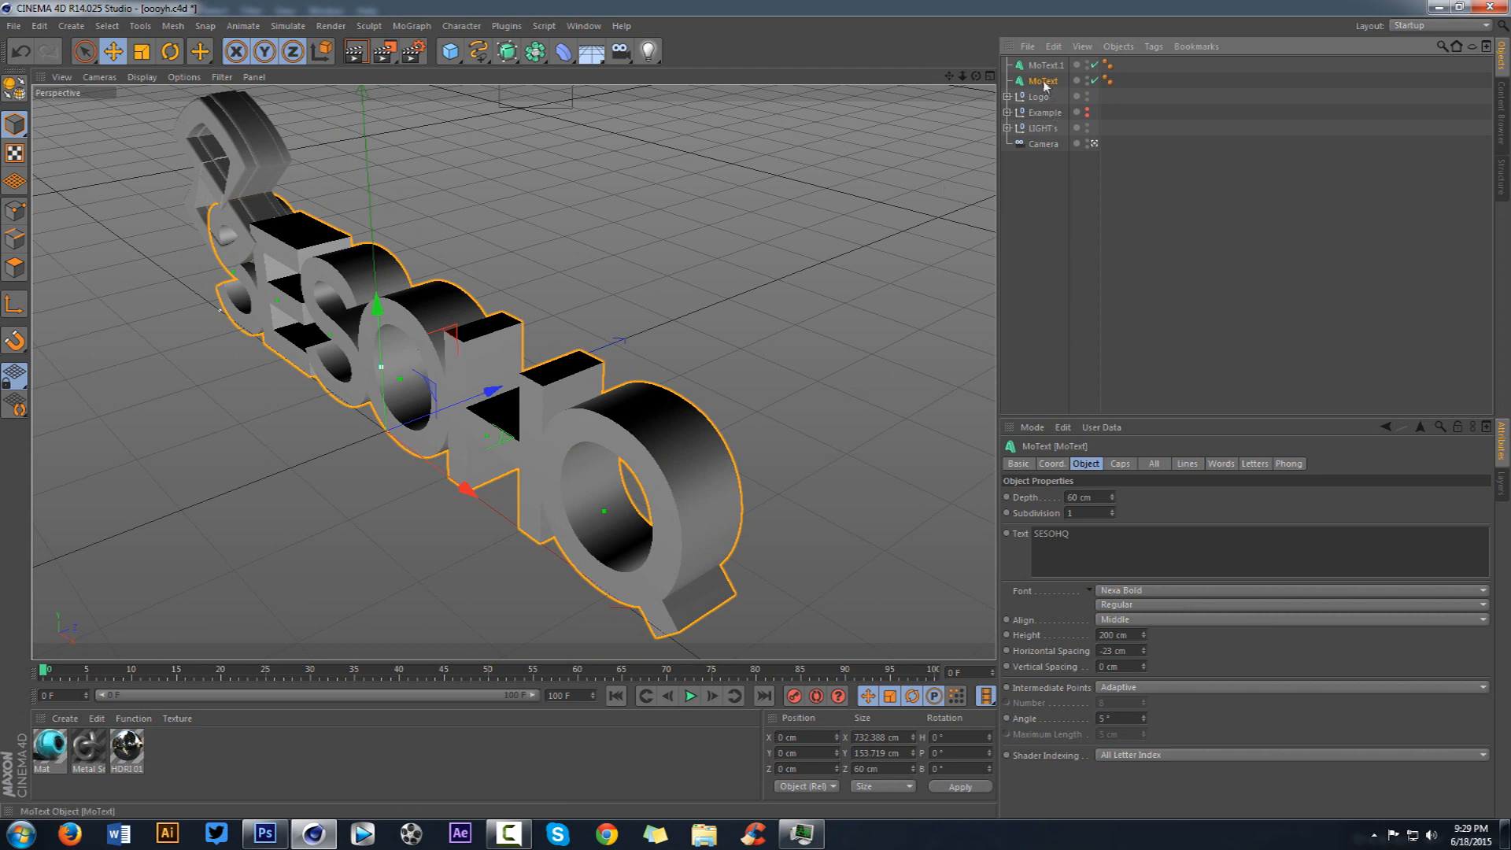
left_click_drag(978, 76, 897, 79)
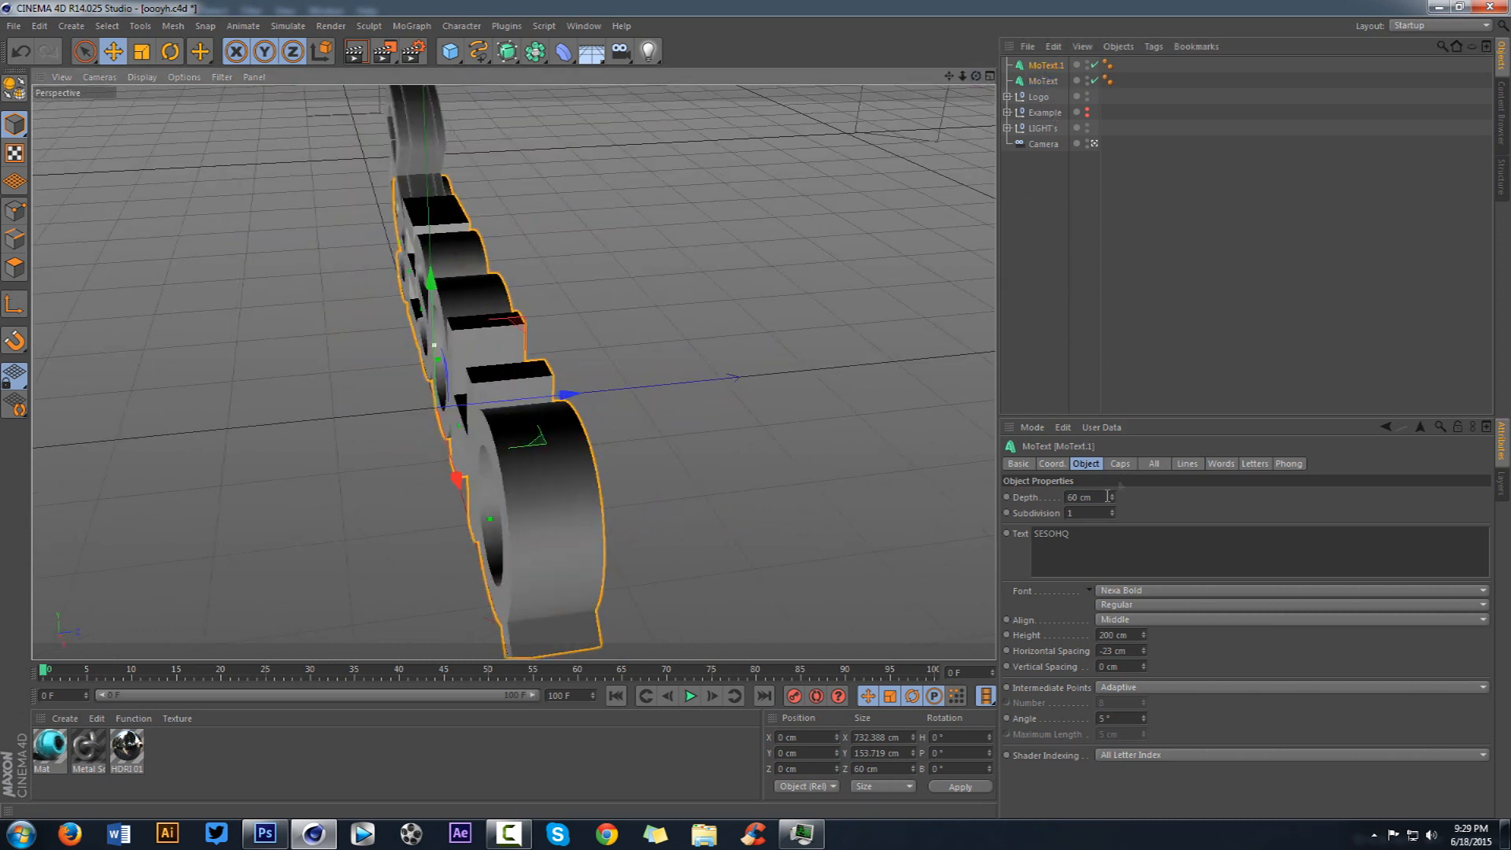
Step: Set the duplicate SESOHQ text's depth to 30 cm and move it about 18.7 cm along Z
left_click_drag(1103, 497, 958, 488)
type("30")
key("Return")
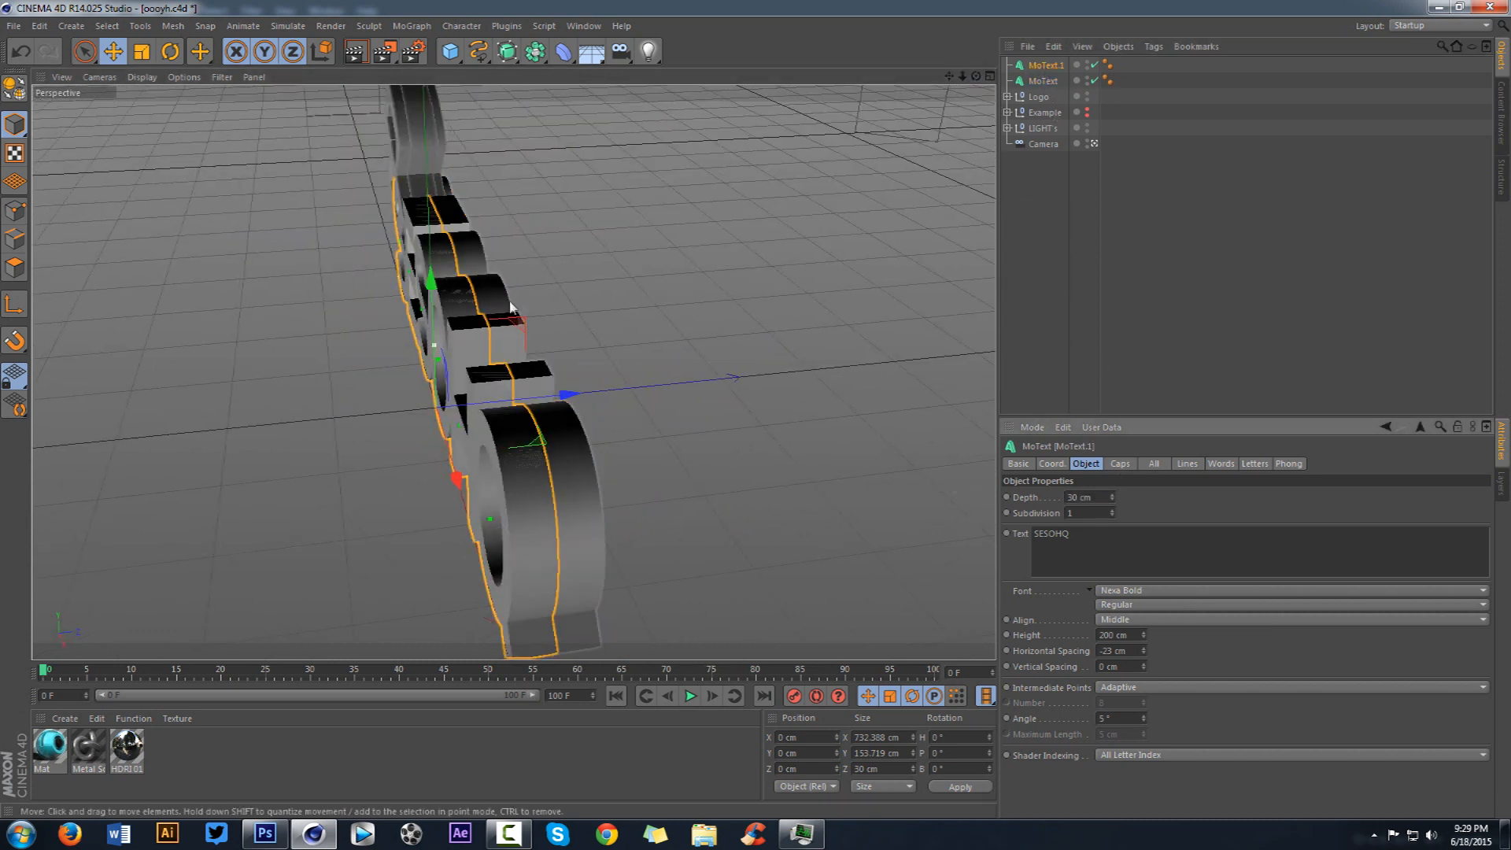
left_click_drag(566, 394, 565, 400)
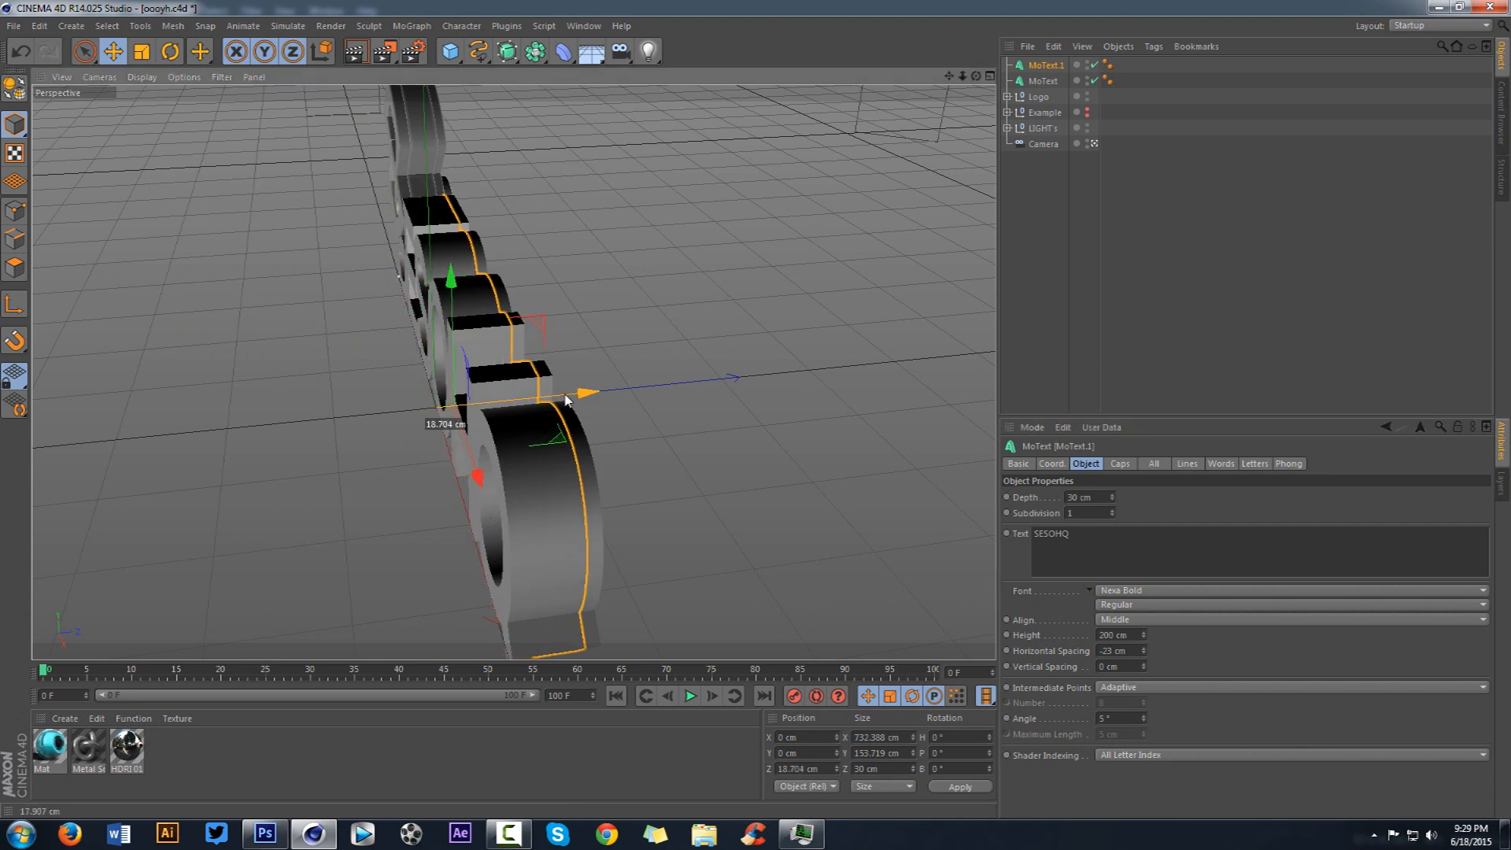
Step: Give the duplicate SESOHQ text Fillet Cap start and end caps with 2 steps and a 2 cm radius
left_click(1118, 464)
left_click(1126, 497)
left_click(1096, 560)
left_click(1094, 544)
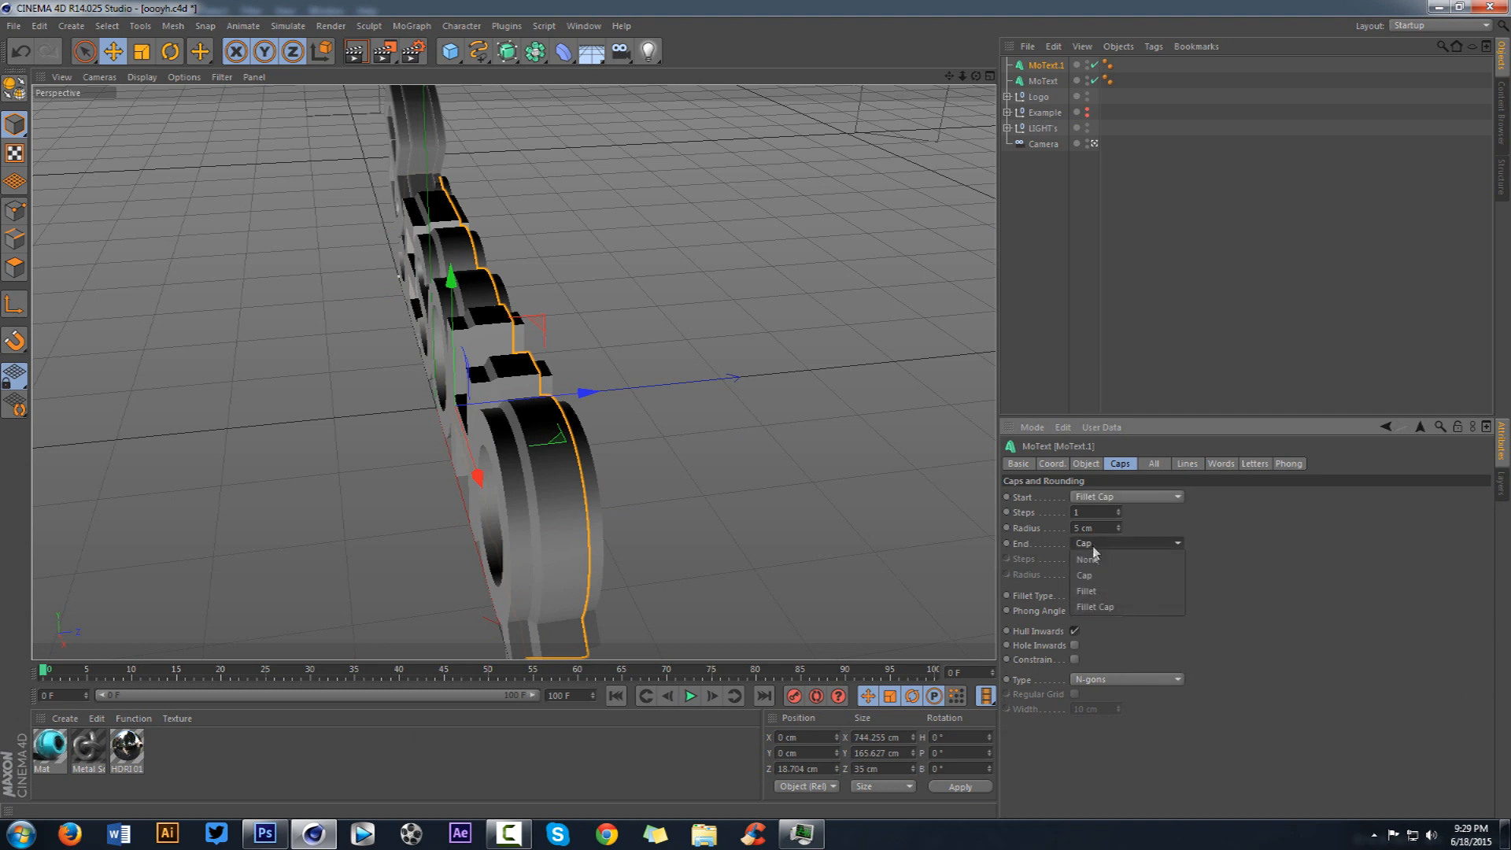
left_click(1095, 607)
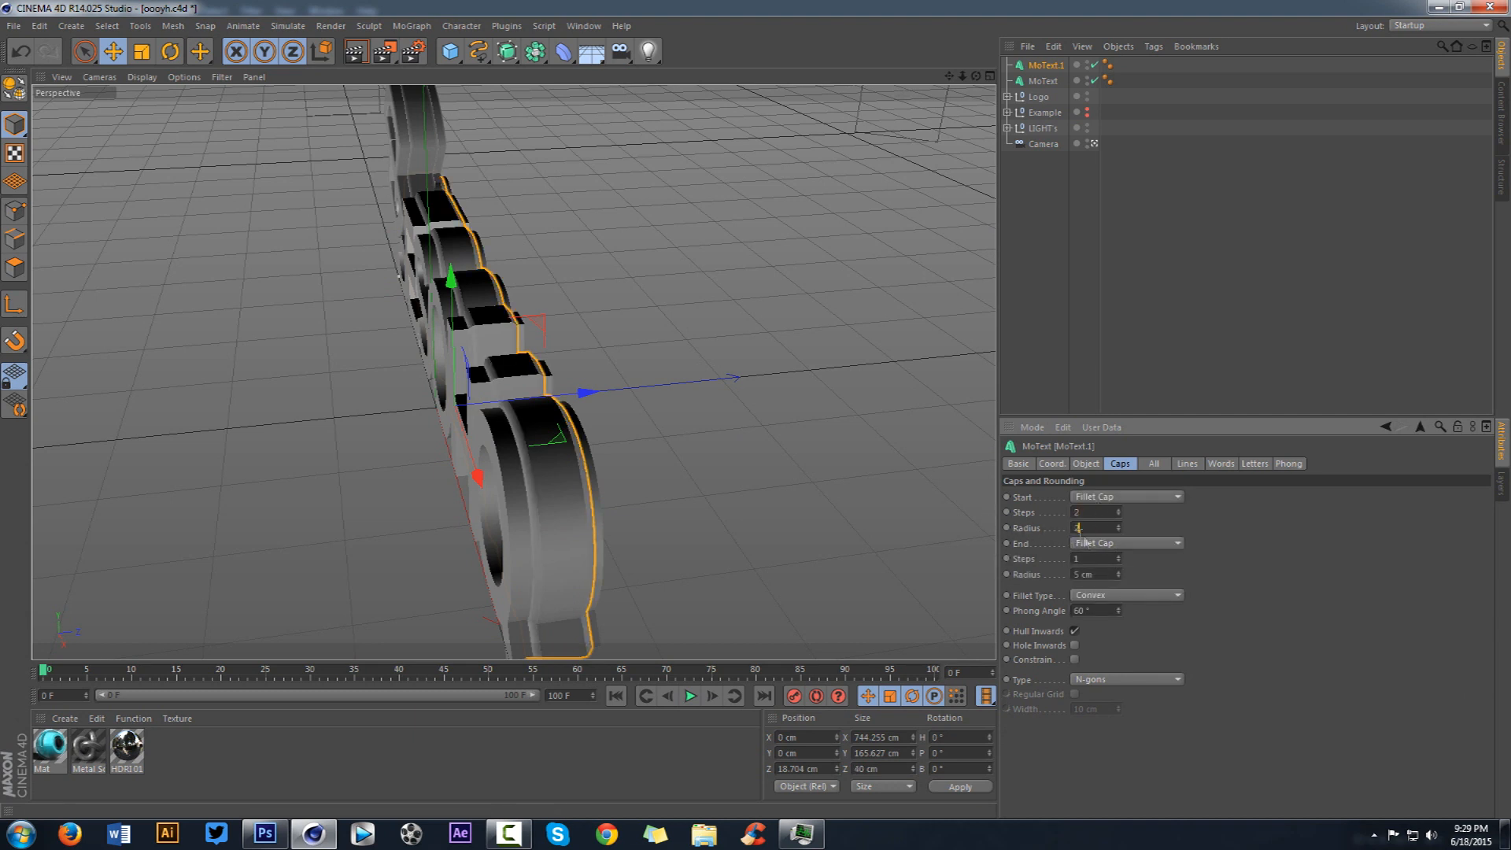
left_click(982, 320)
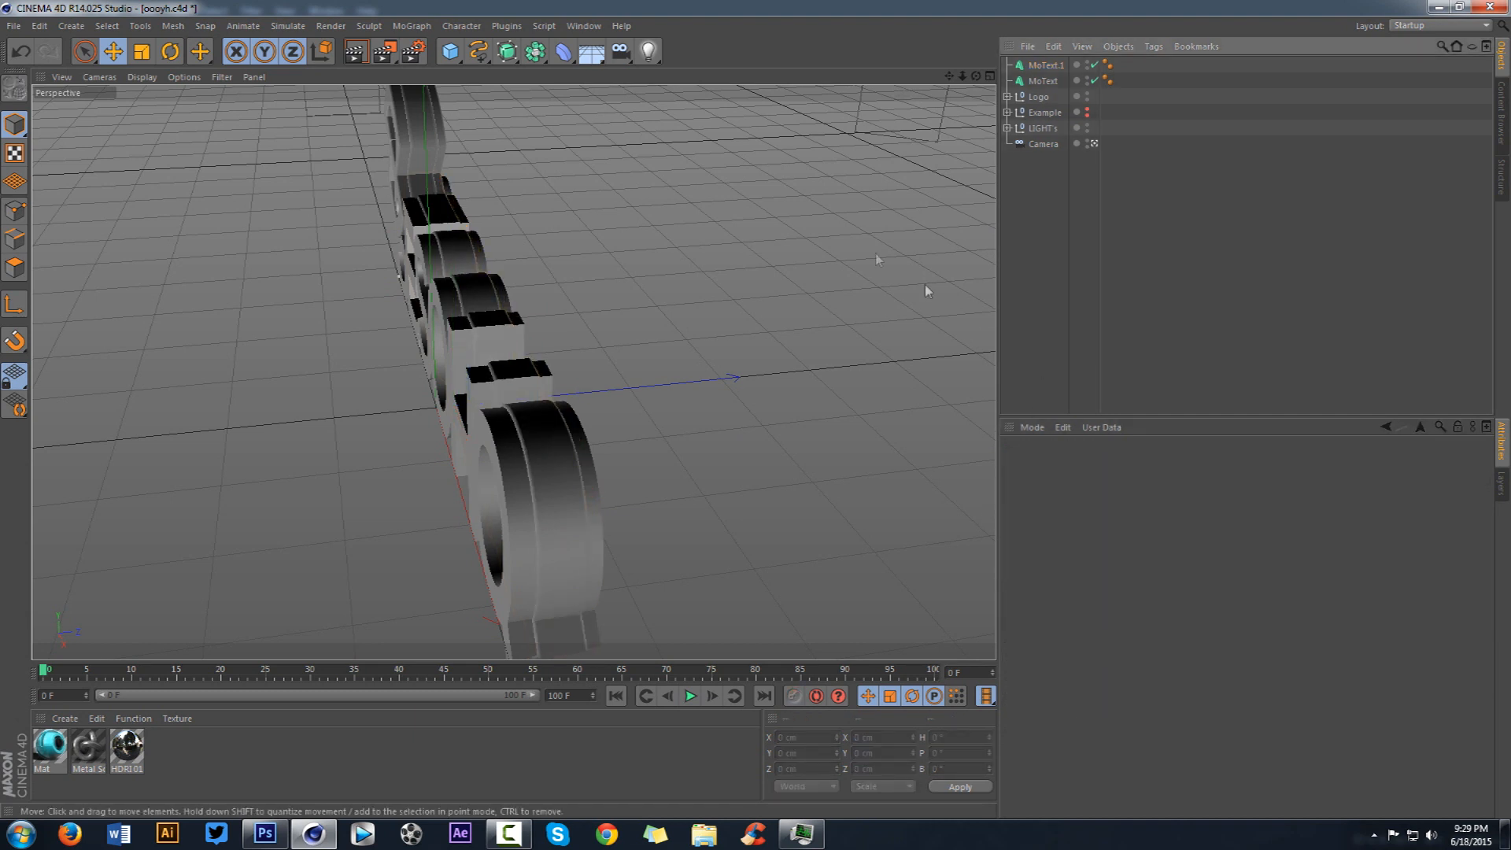
left_click_drag(977, 77, 1015, 71)
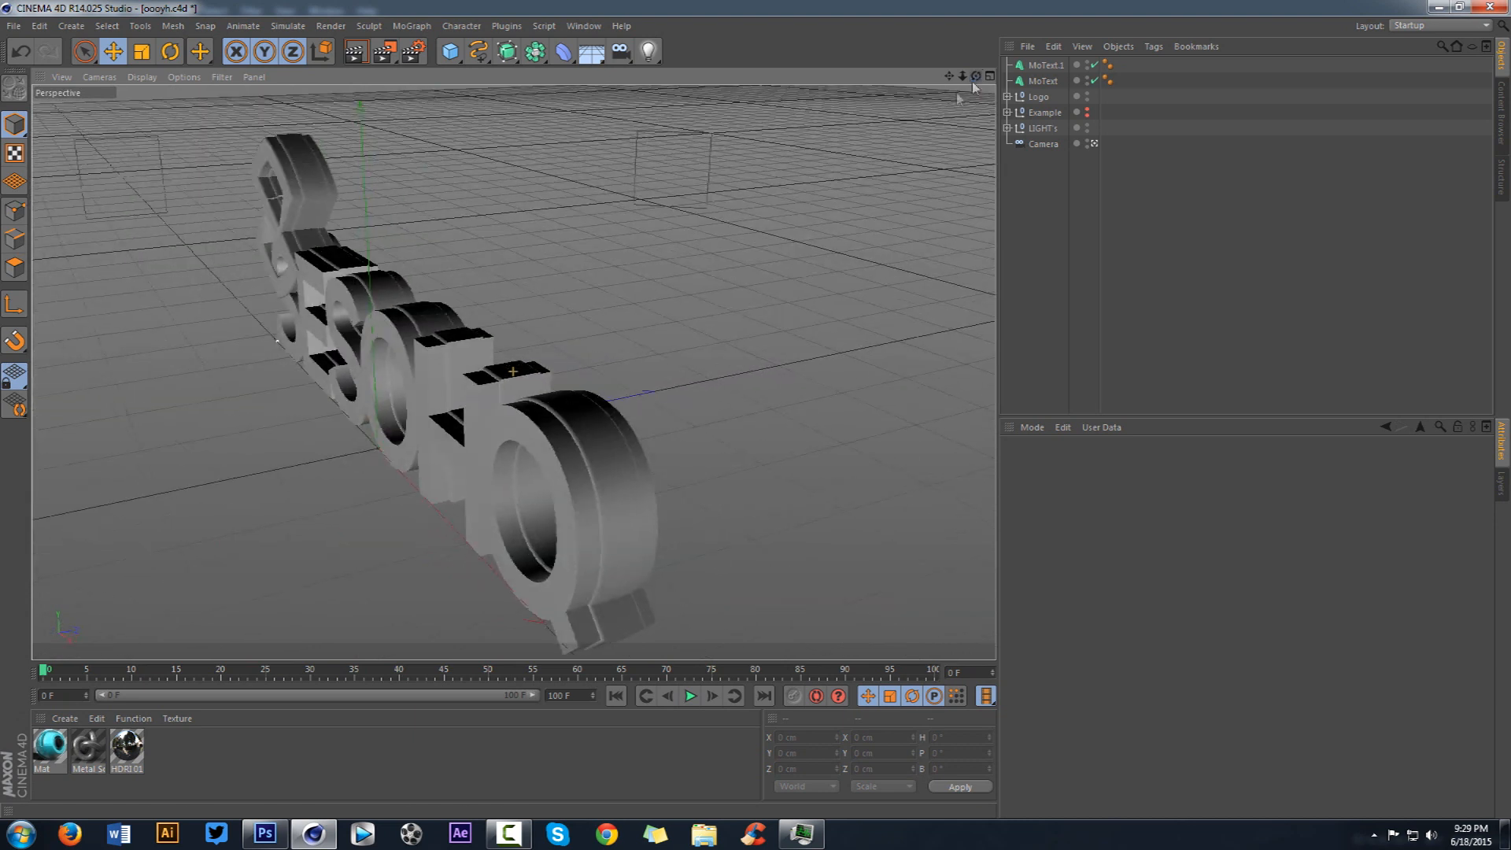
Step: Bevel the original SESOHQ text by changing both its start and end caps to Fillet Cap
left_click(659, 407)
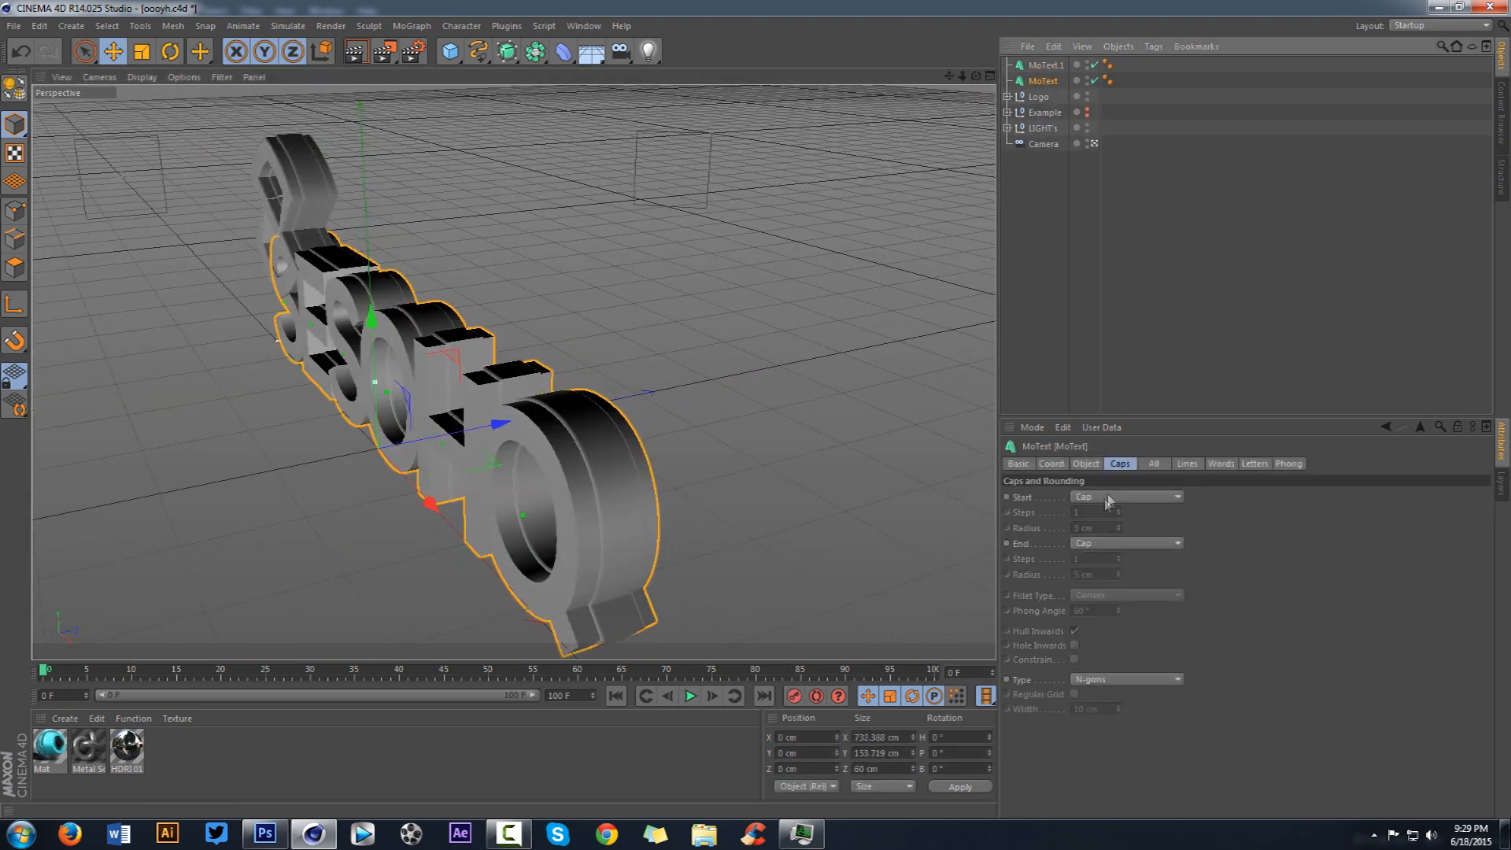
left_click(1112, 496)
left_click(1094, 556)
left_click(1102, 543)
left_click(1098, 606)
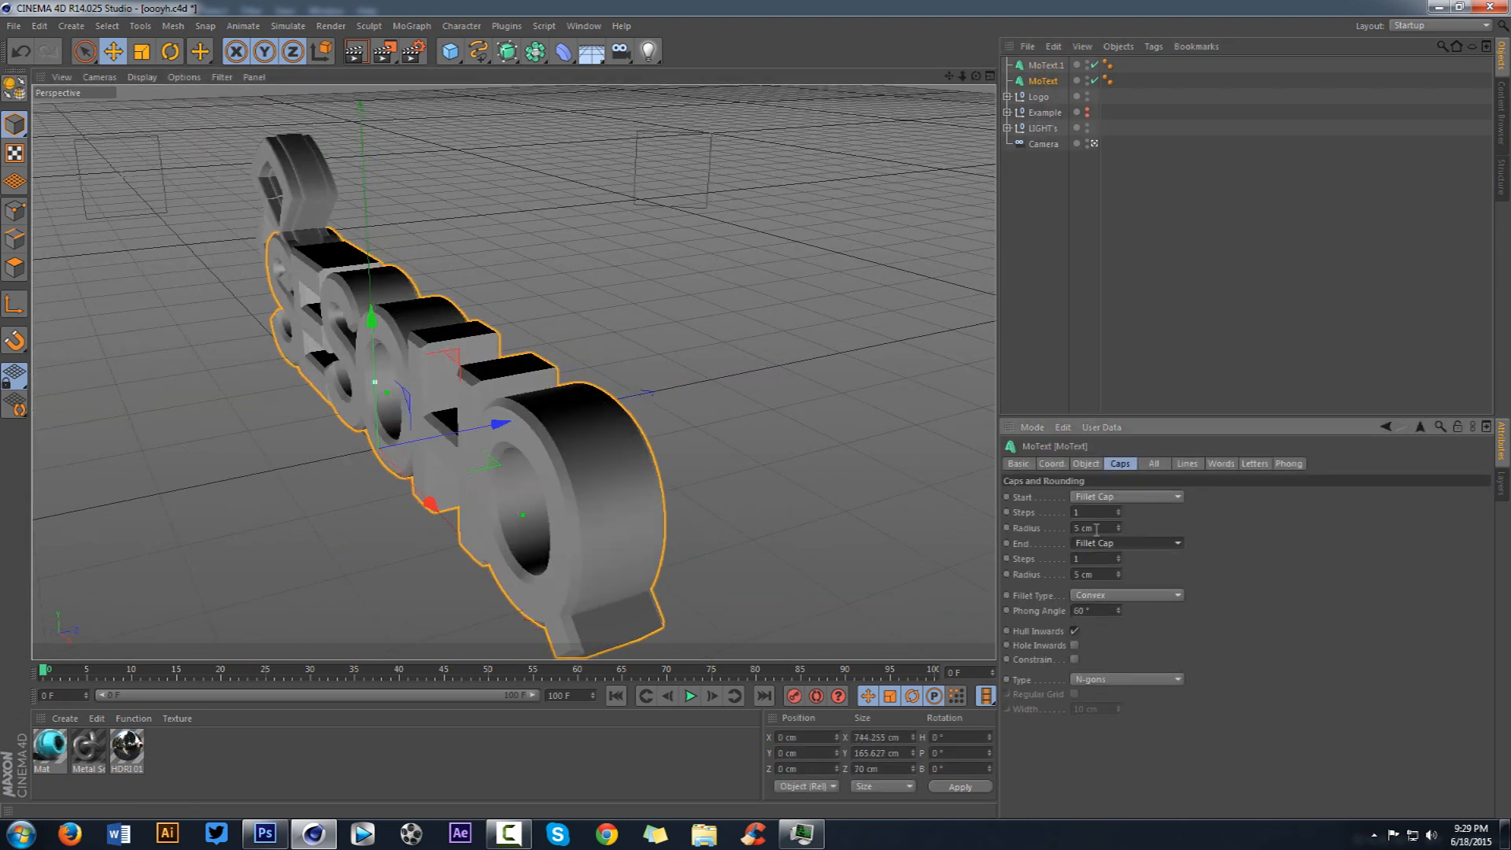
left_click(1036, 341)
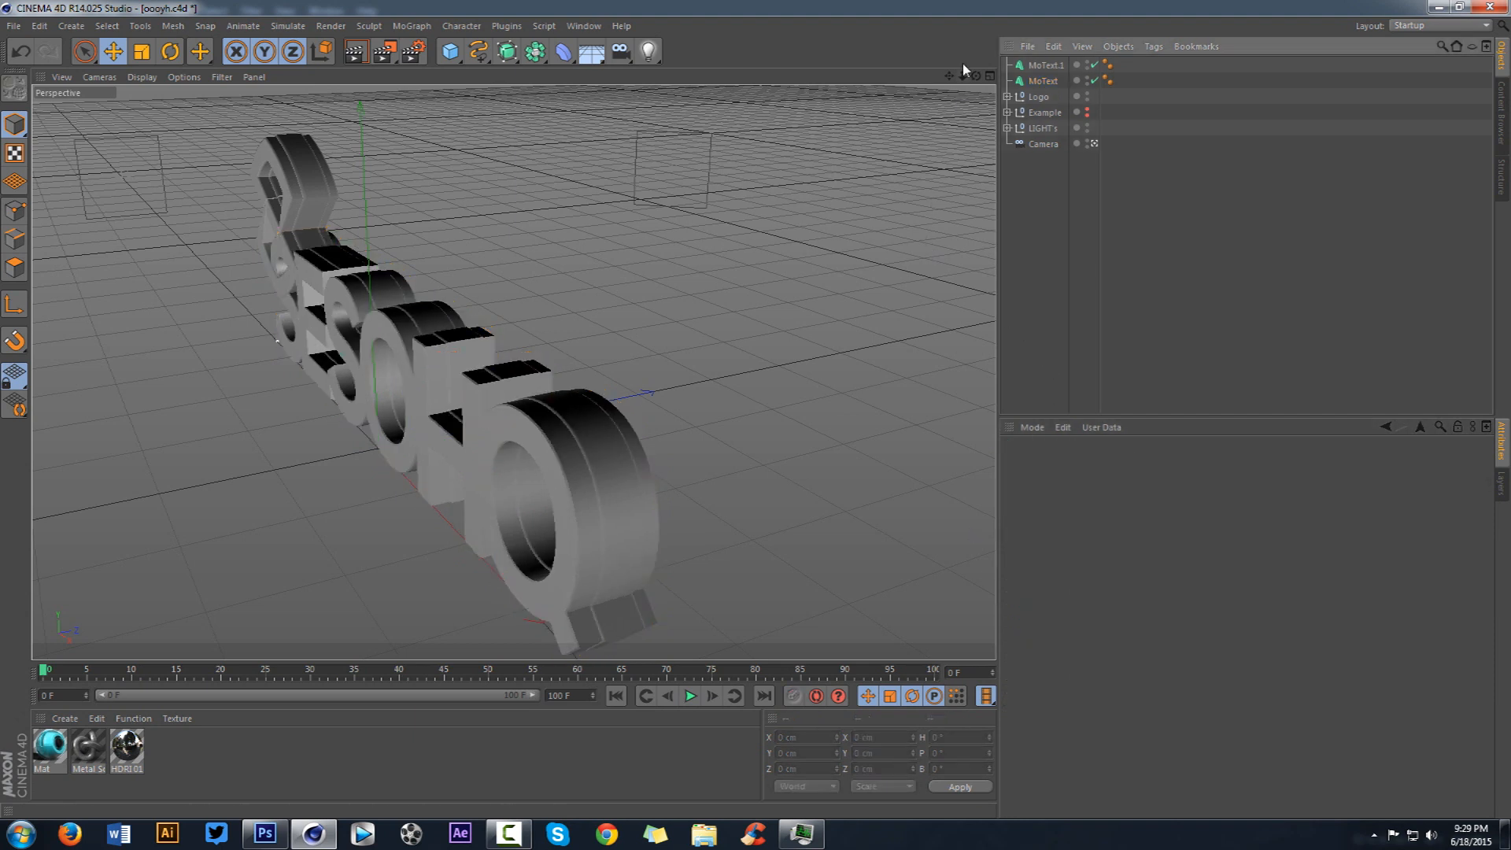
left_click_drag(976, 76, 1071, 106)
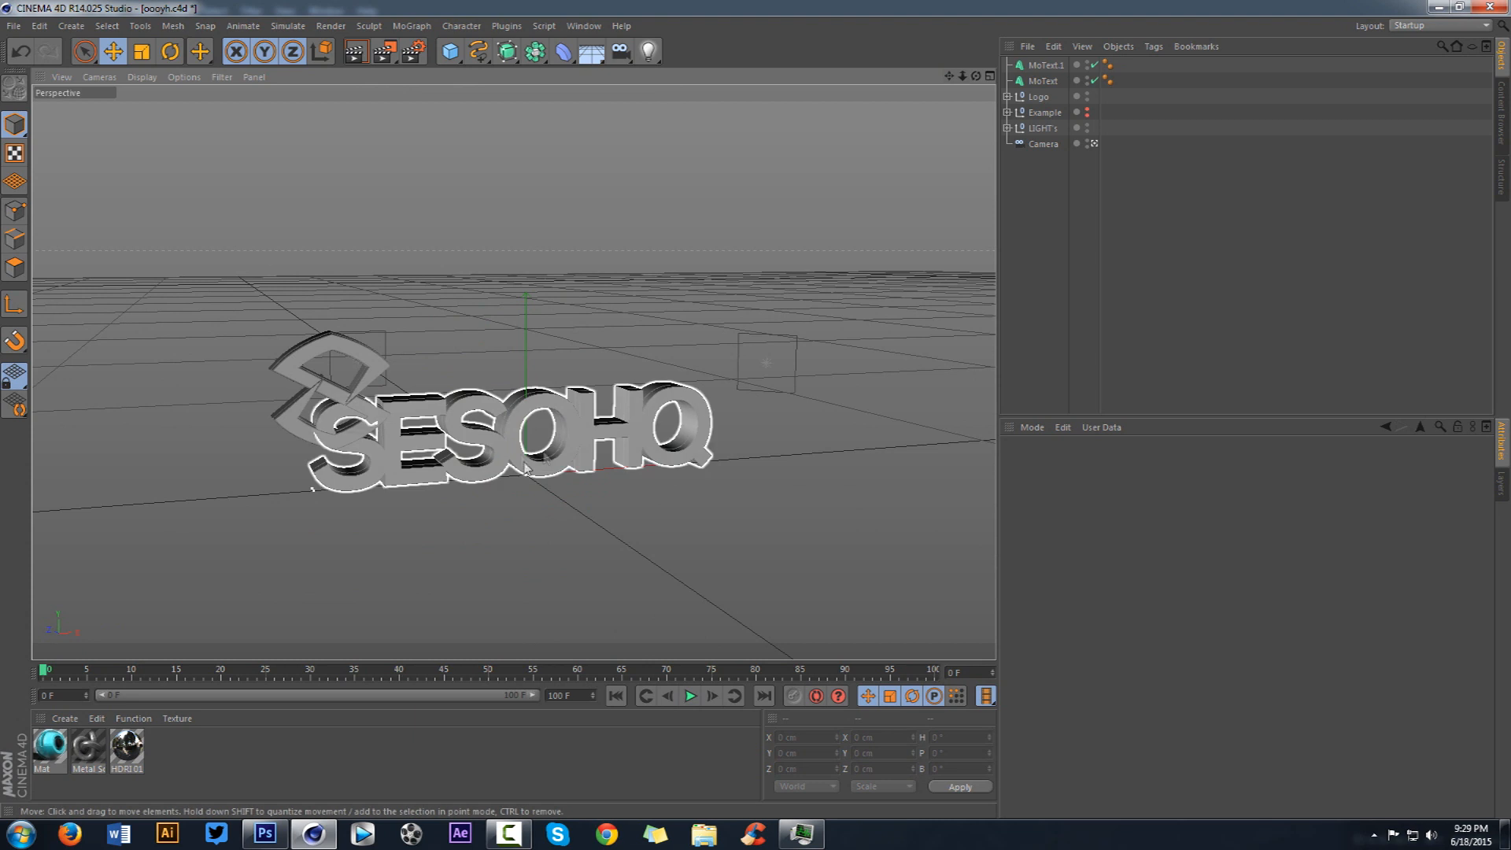
Step: Group both SESOHQ MoText objects under one null and rename it tEXT
scroll(517, 439, "up", 3)
scroll(516, 447, "up", 5)
left_click_drag(976, 76, 851, 102)
left_click(1045, 65)
left_click(1042, 80, "shift")
key("alt+g")
double_click(1038, 65)
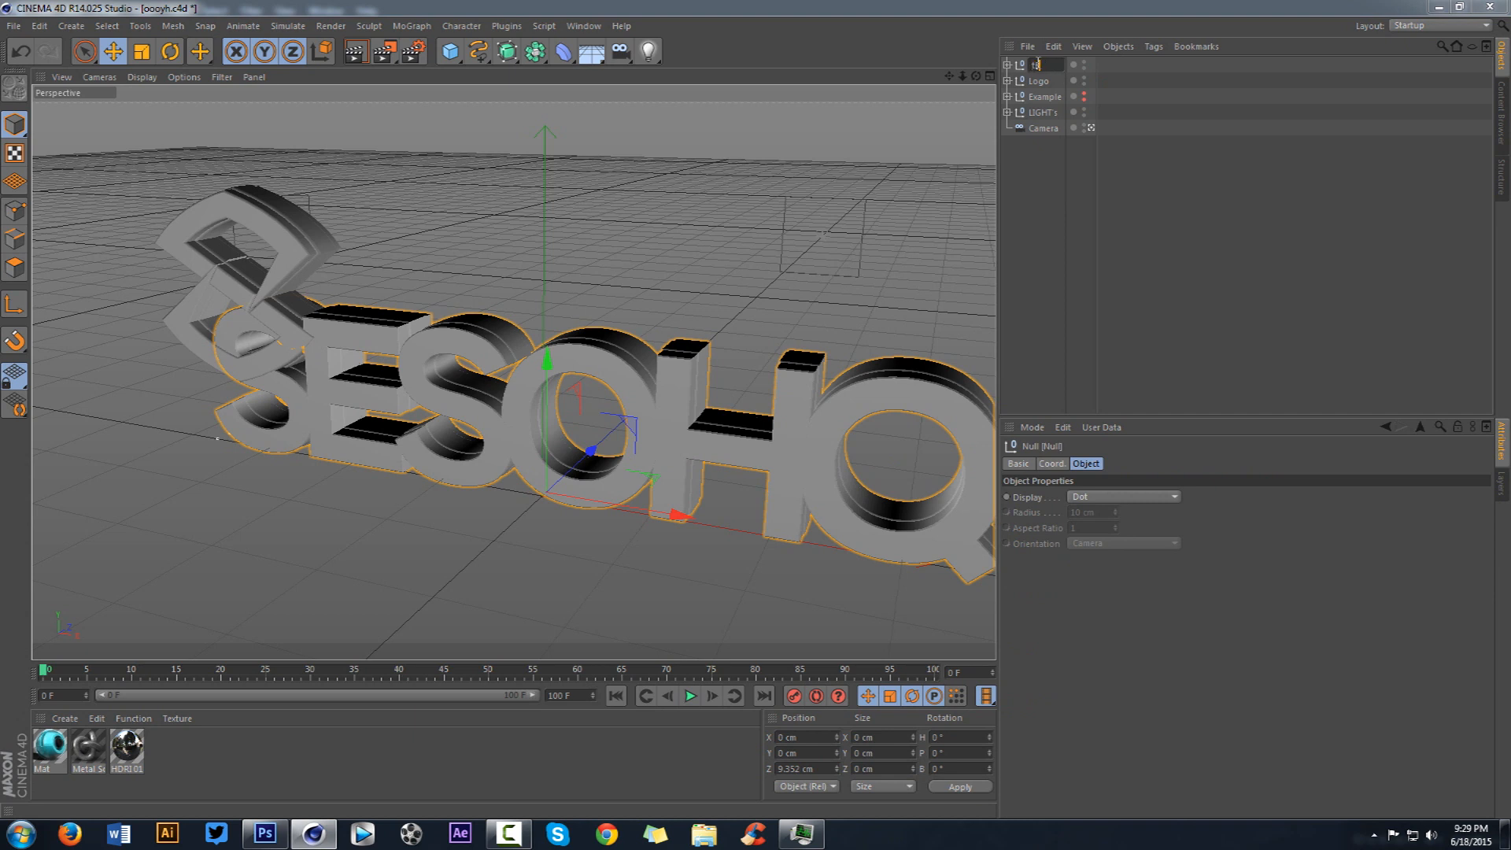
type("tEXT")
key("Return")
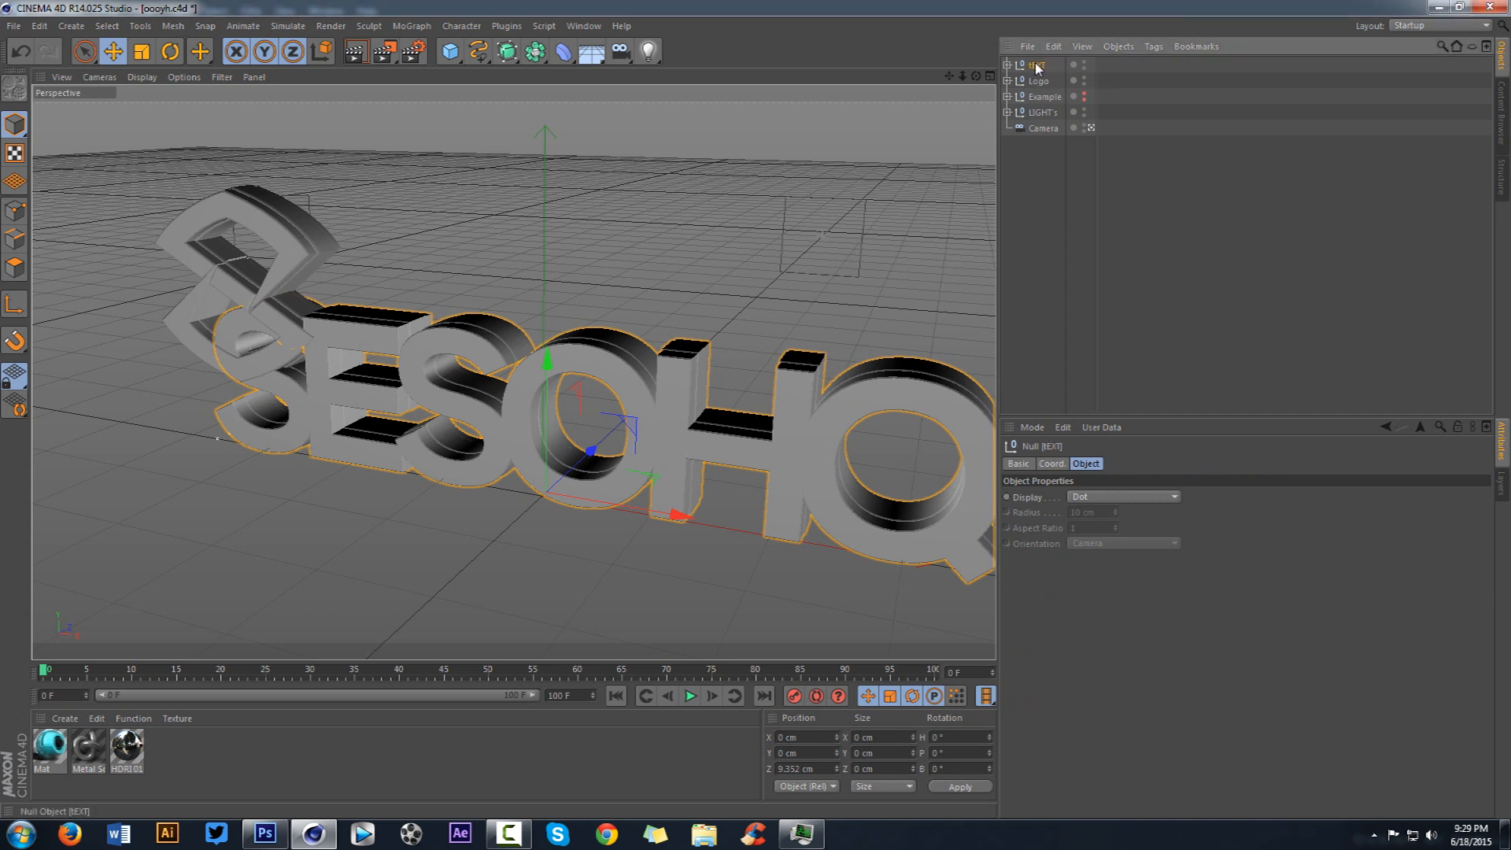
Step: Add a Wrap deformer and place it inside the tEXT group below both MoText objects
left_click(1007, 65)
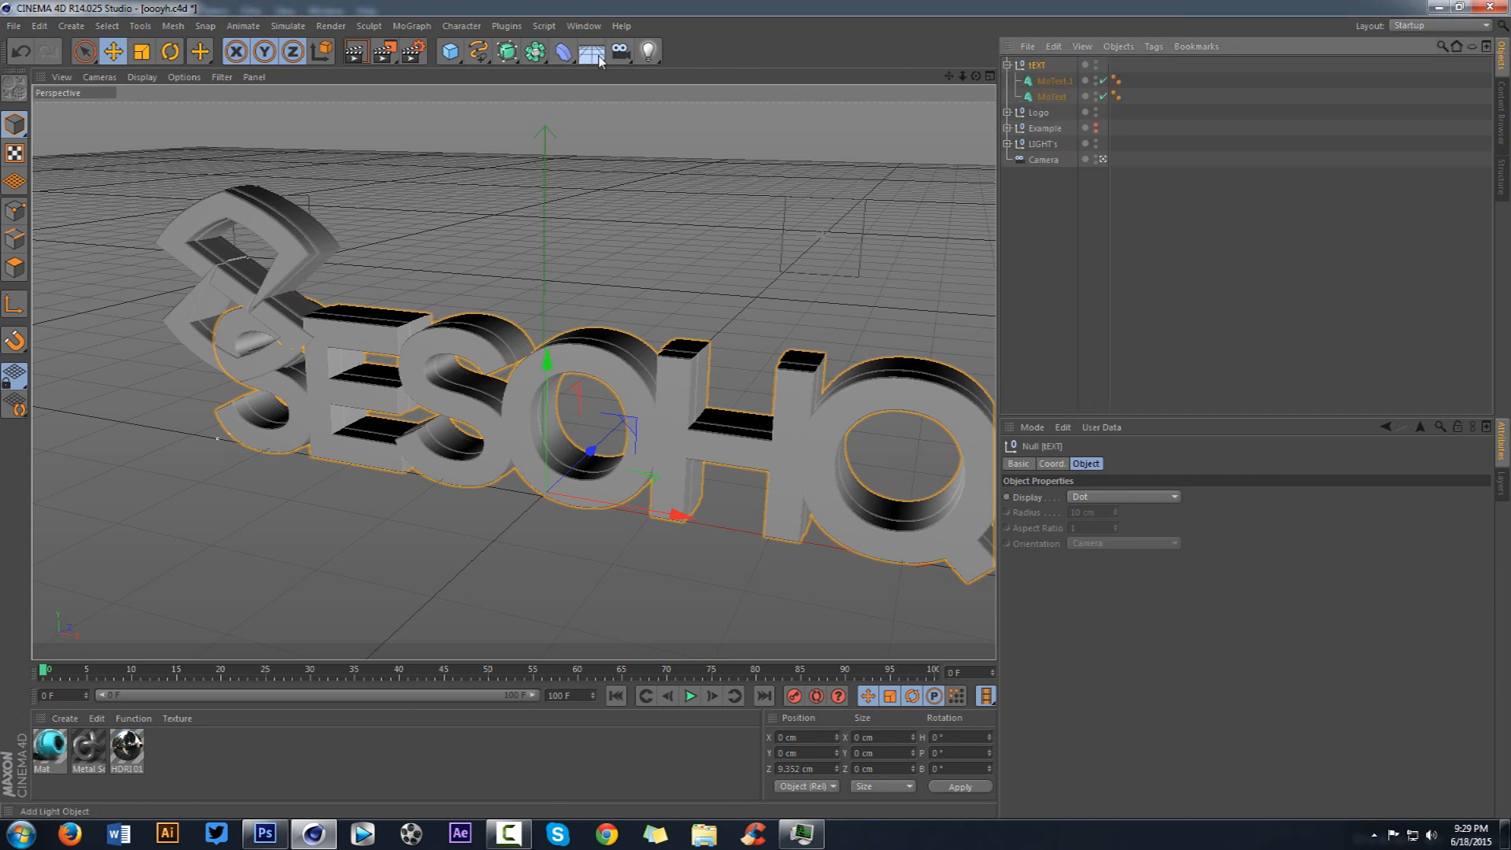
left_click(565, 53)
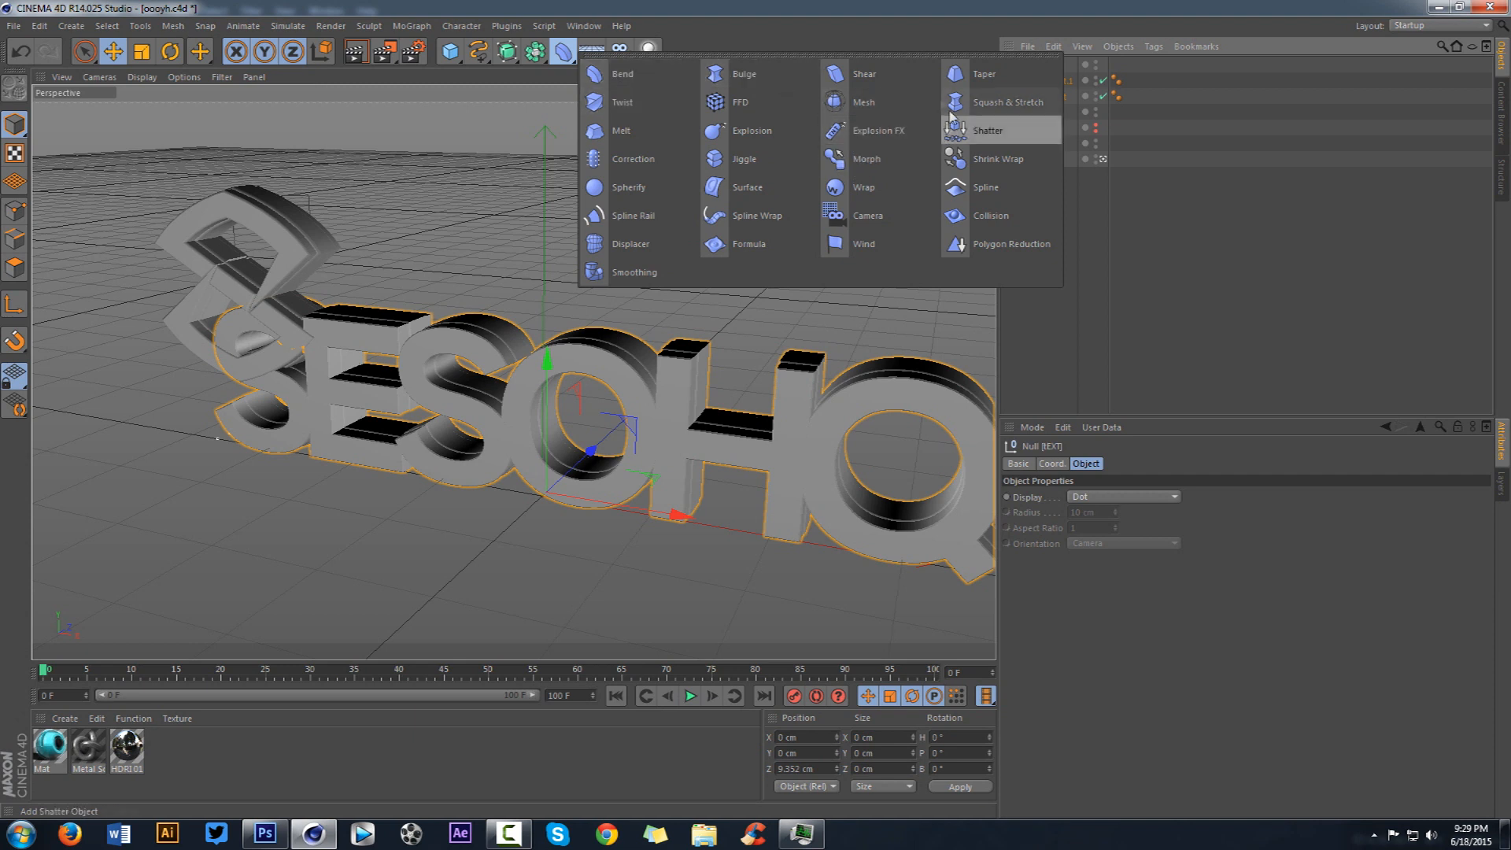
left_click(858, 188)
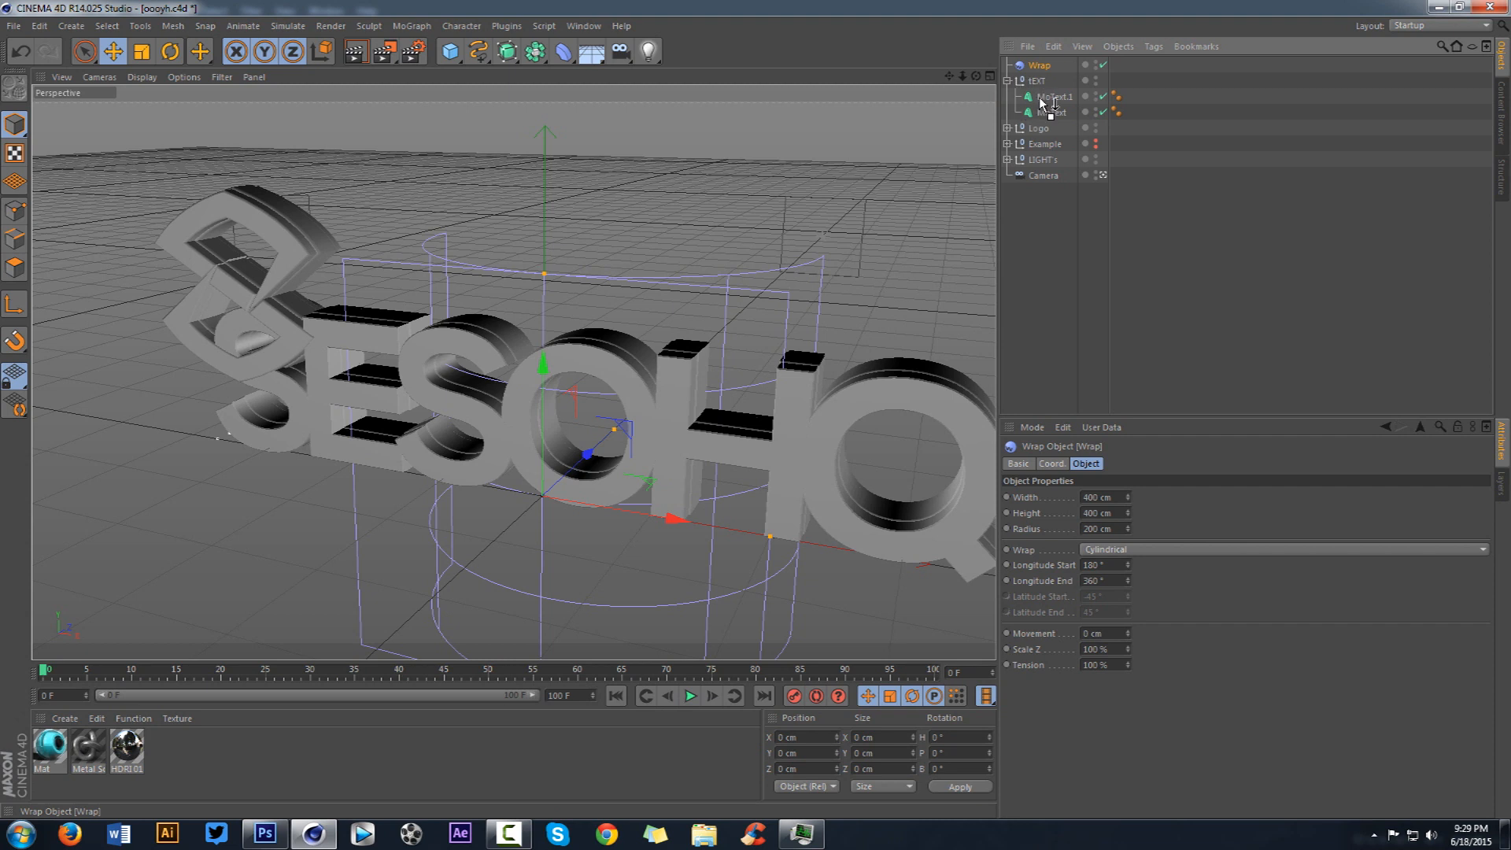
left_click_drag(1055, 120, 1053, 118)
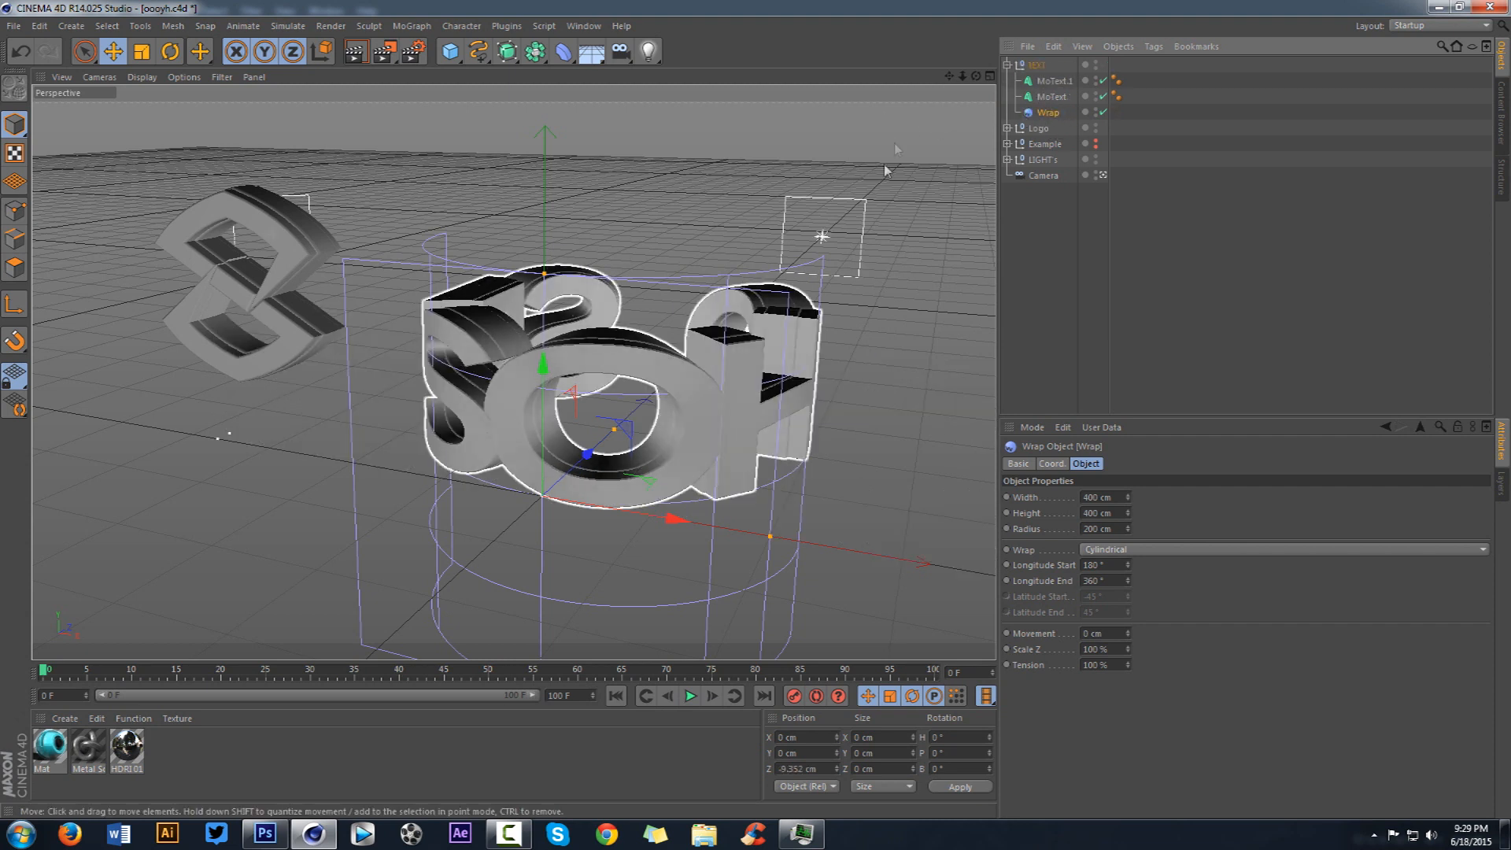
mouse_move(976, 76)
left_mouse_down()
mouse_move(929, 86)
mouse_move(992, 95)
mouse_move(969, 85)
left_mouse_up()
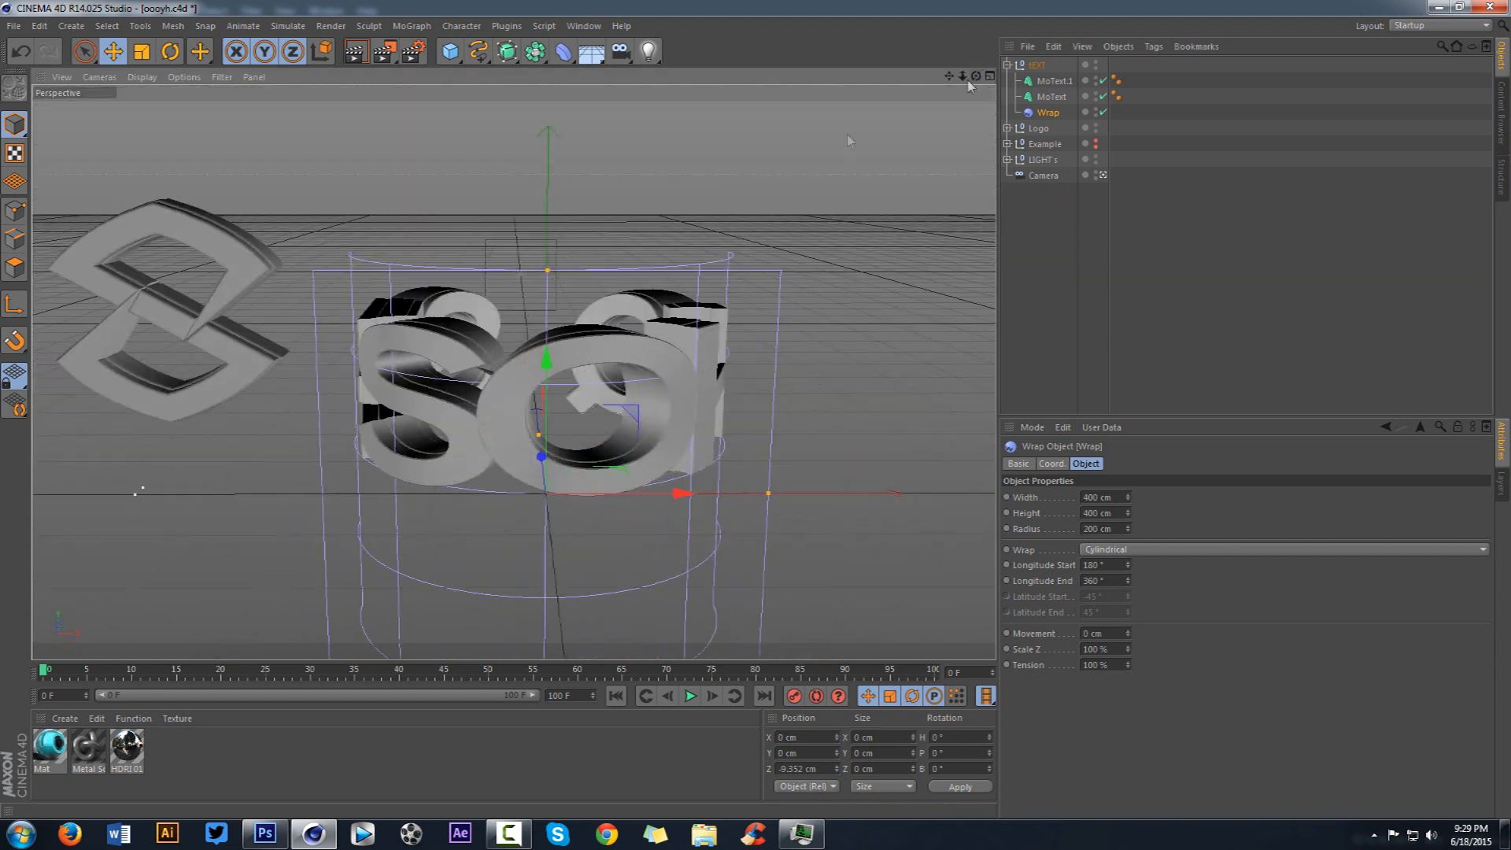
Step: Raise the Wrap deformer about 84.7 cm and set width 646 cm, height 277 cm, longitude start 172°, Scale Z 113% and tension 38%
left_click_drag(547, 360, 581, 274)
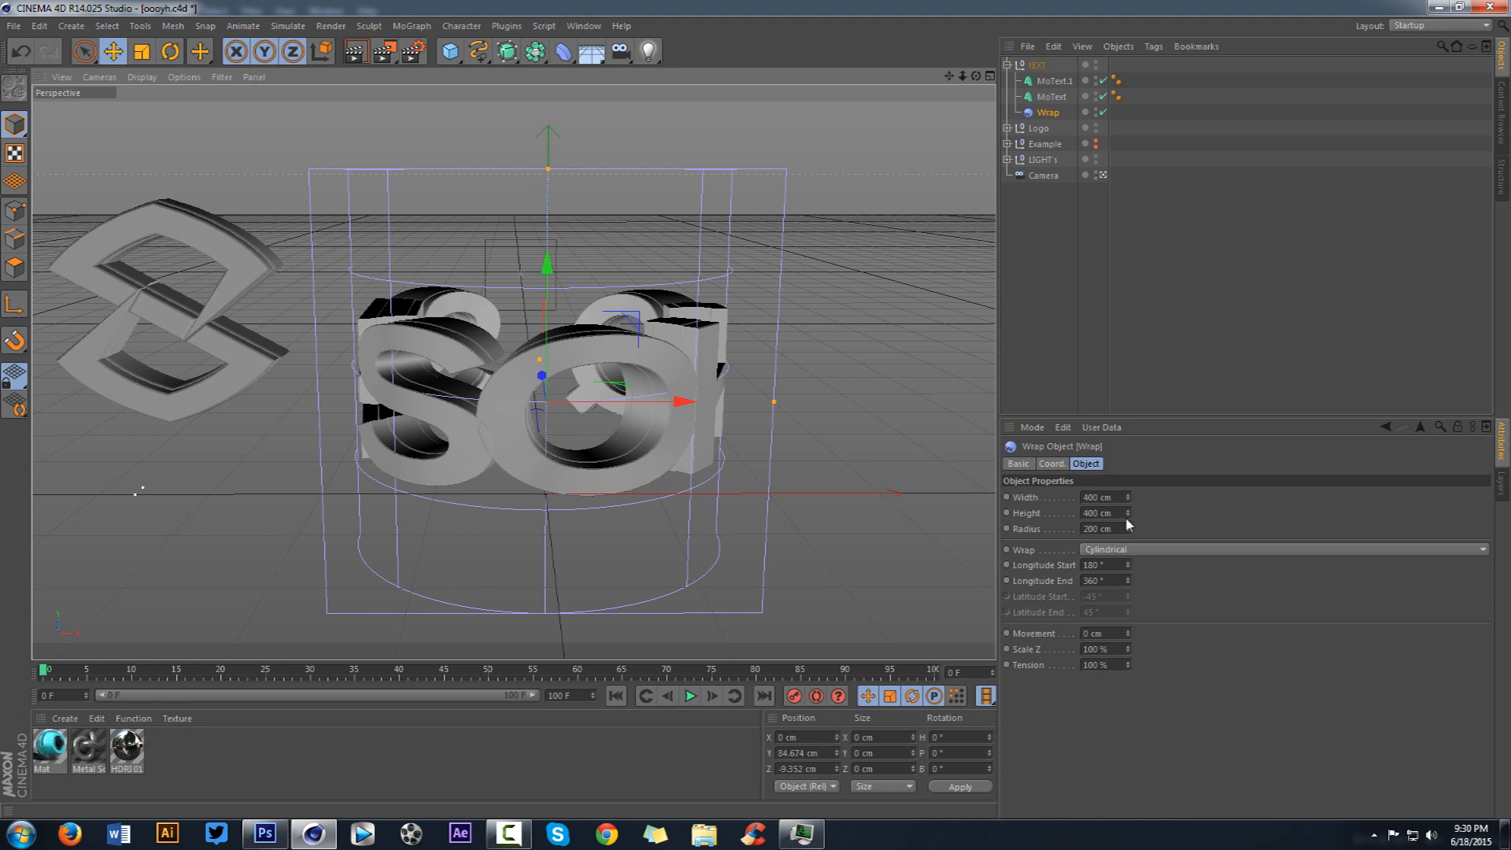
left_click_drag(1128, 515, 1128, 563)
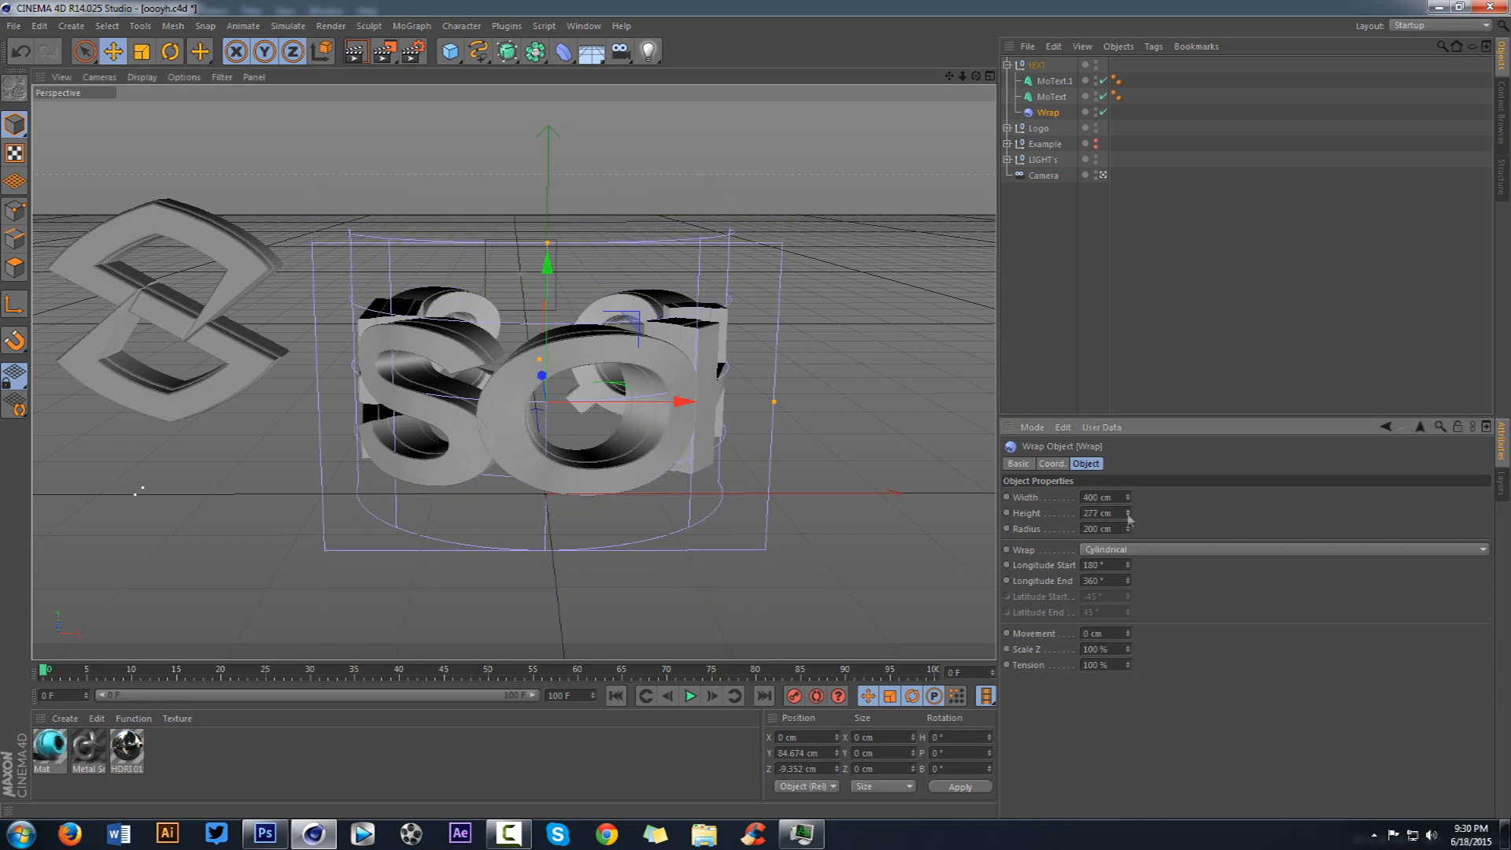
left_click_drag(1128, 498, 1128, 444)
left_click_drag(1129, 571, 1128, 580)
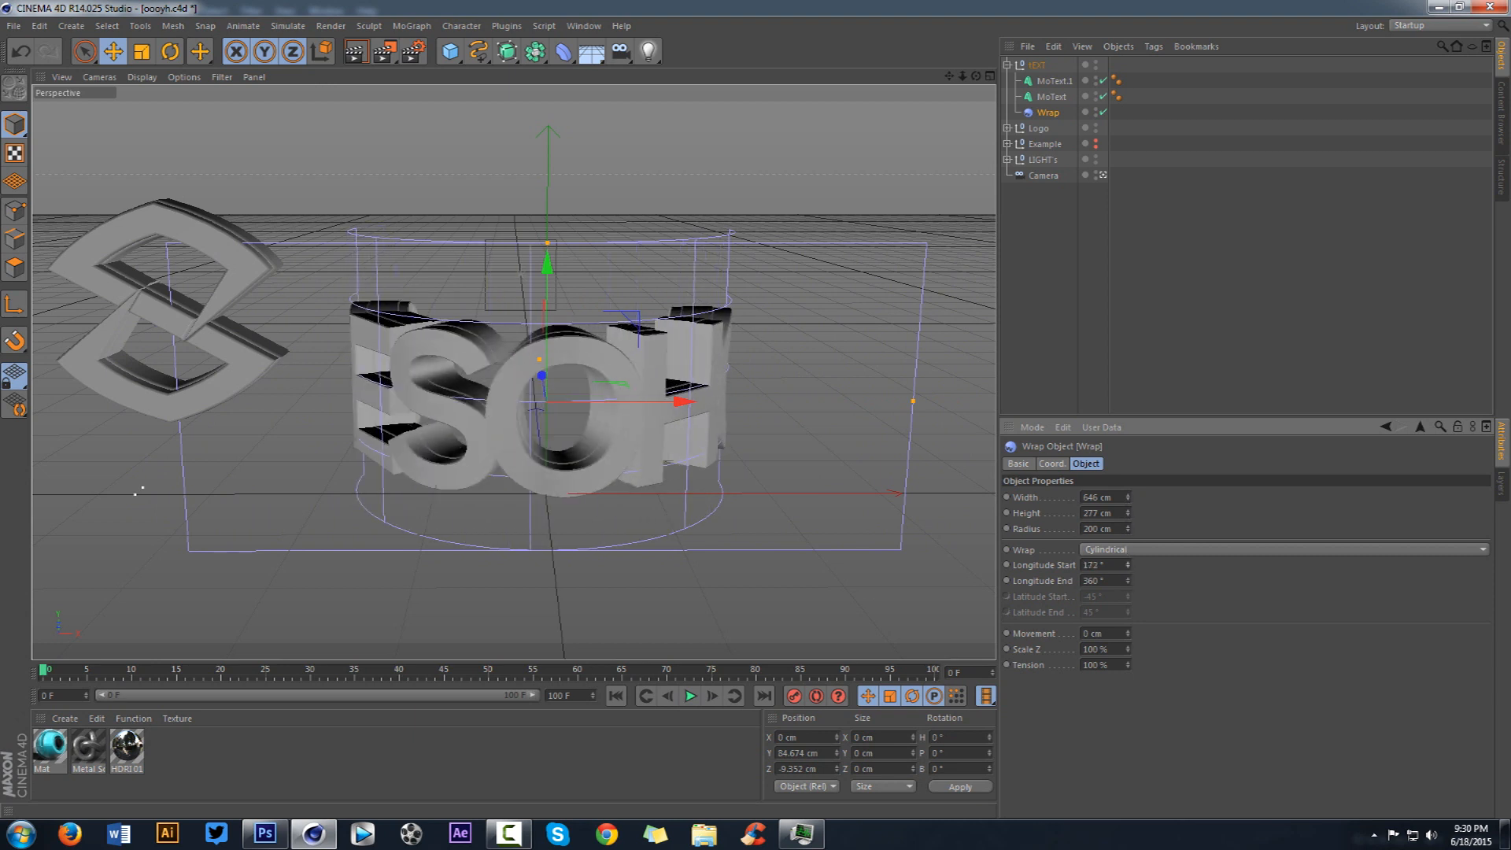
mouse_move(1128, 650)
left_mouse_down()
mouse_move(1129, 701)
mouse_move(1129, 670)
left_mouse_up()
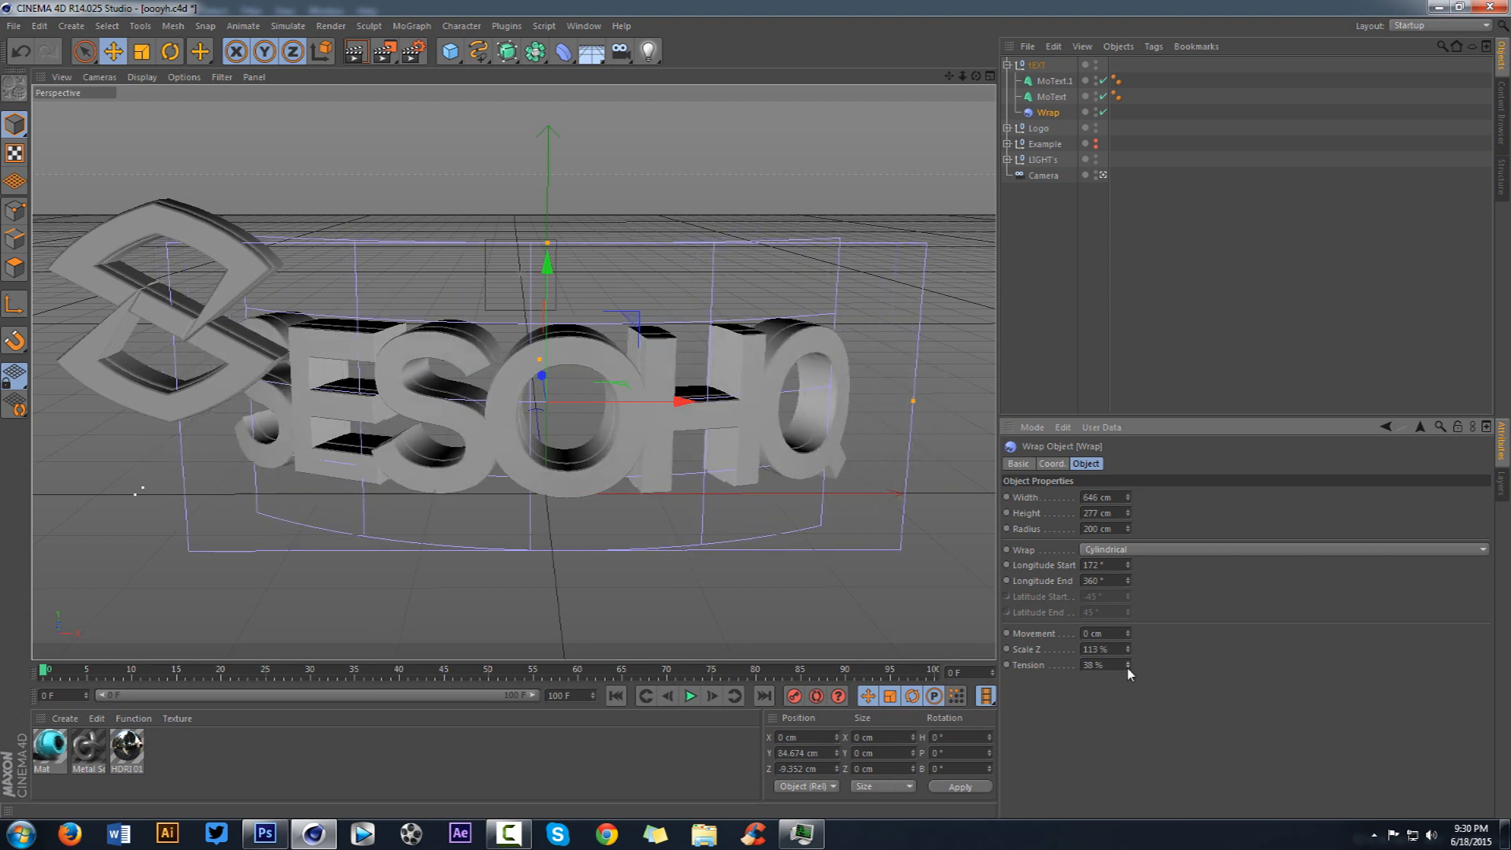
Step: Reduce the Wrap deformer's width to 577 cm and its height to 257 cm
left_click_drag(976, 76, 975, 82)
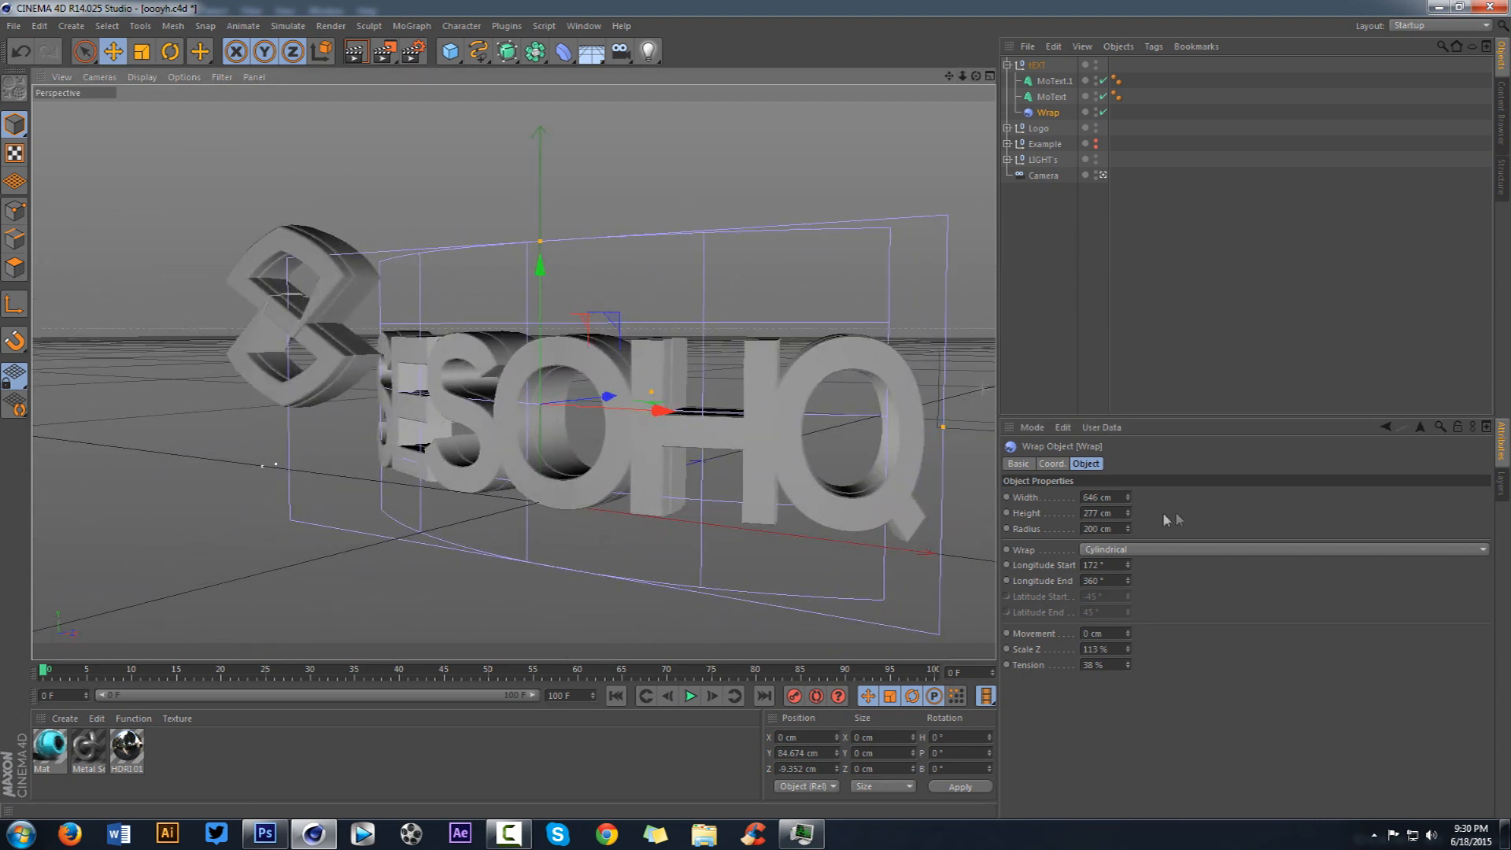
mouse_move(1128, 514)
left_mouse_down()
mouse_move(1127, 526)
mouse_move(1129, 500)
mouse_move(1129, 520)
left_mouse_up()
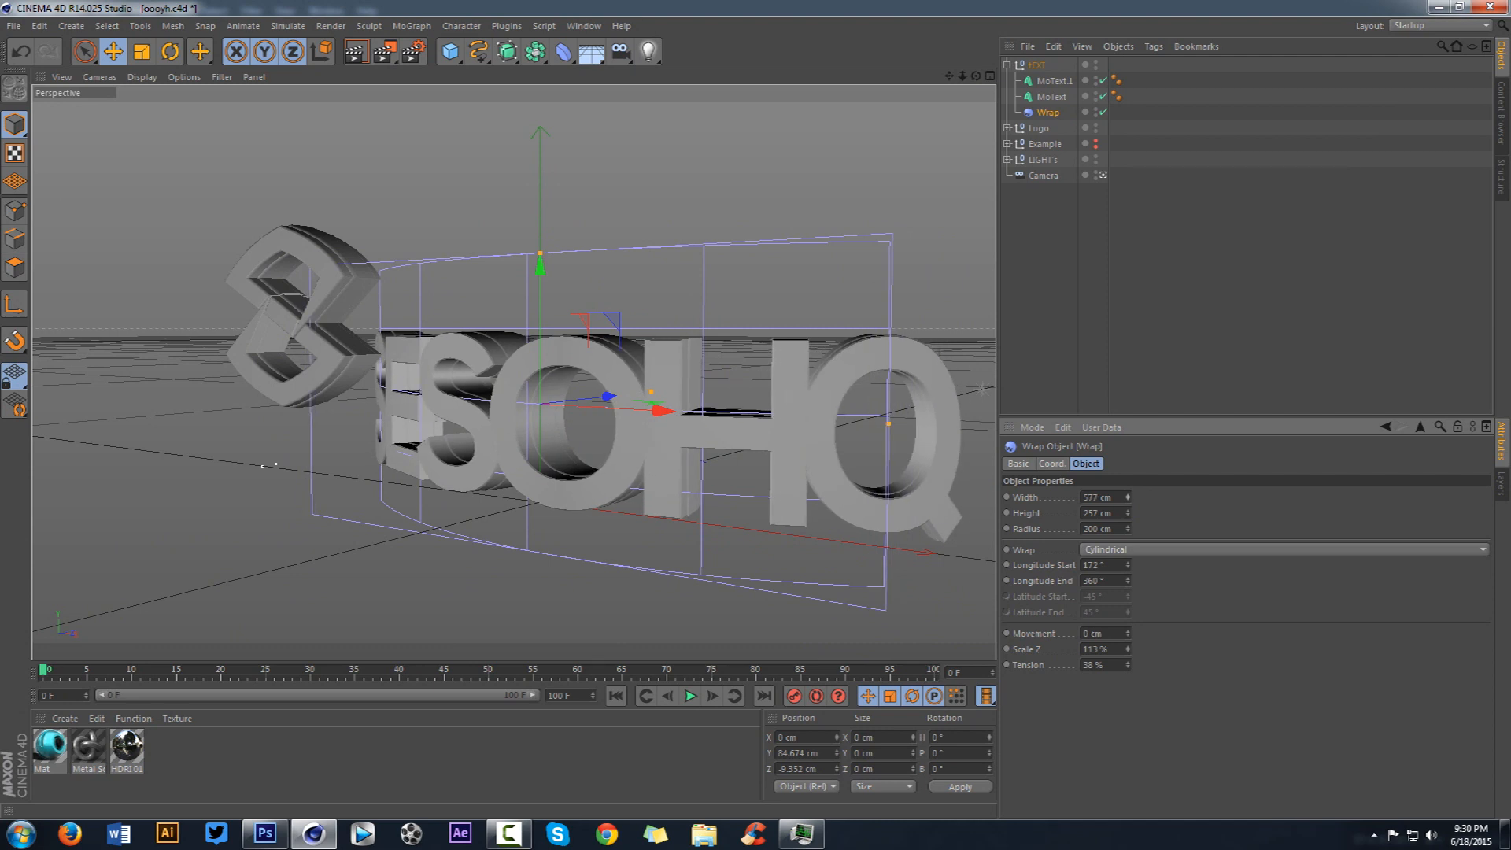
left_click_drag(976, 75, 980, 80)
Step: Check the example banner in Photoshop, and in Cinema 4D increase the Wrap deformer's Scale Z and set longitude end to 362°
left_click(266, 835)
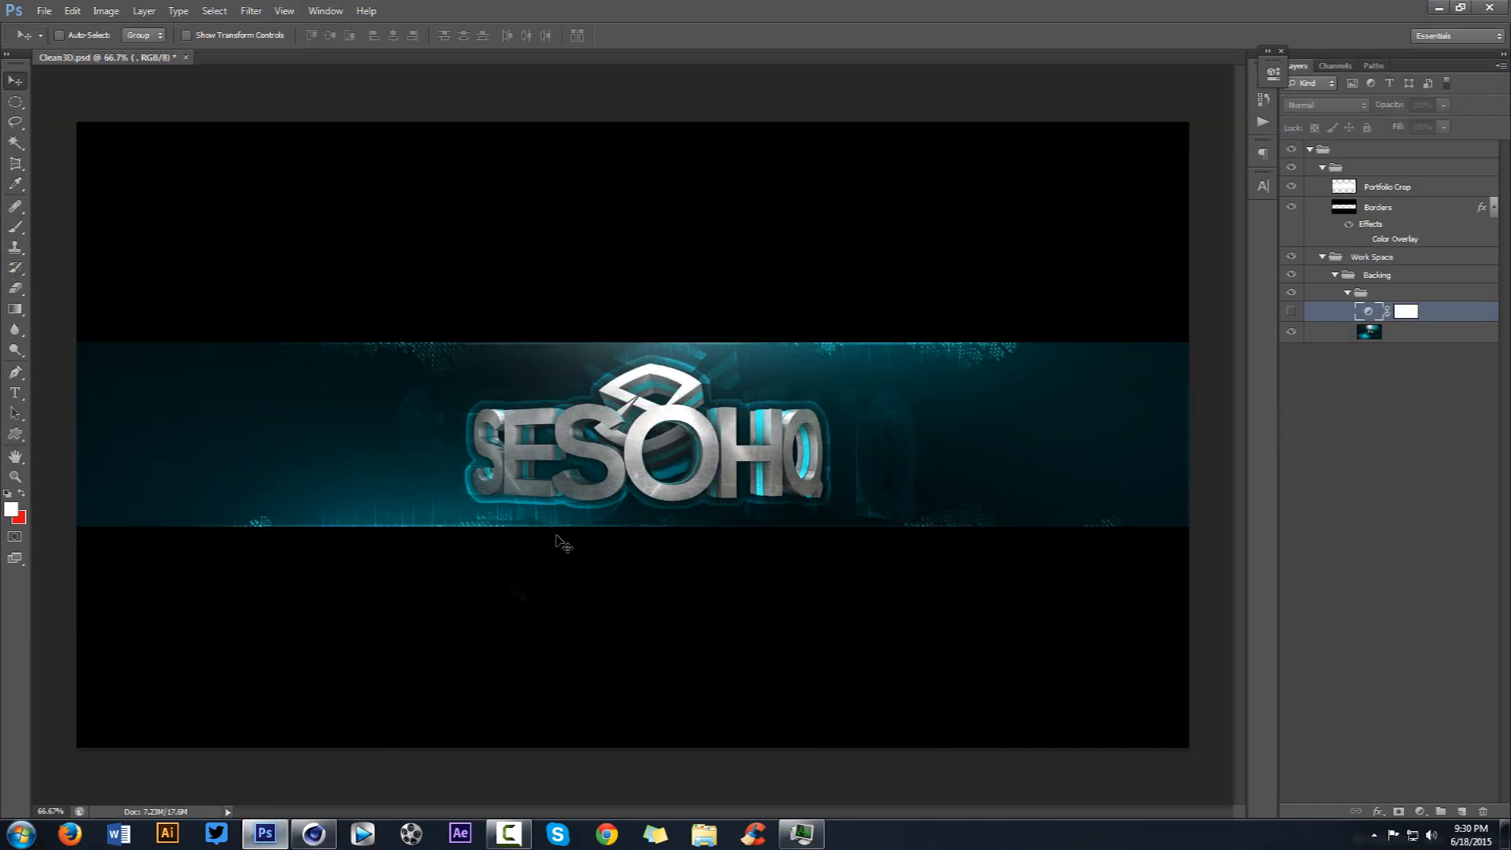
left_click(307, 840)
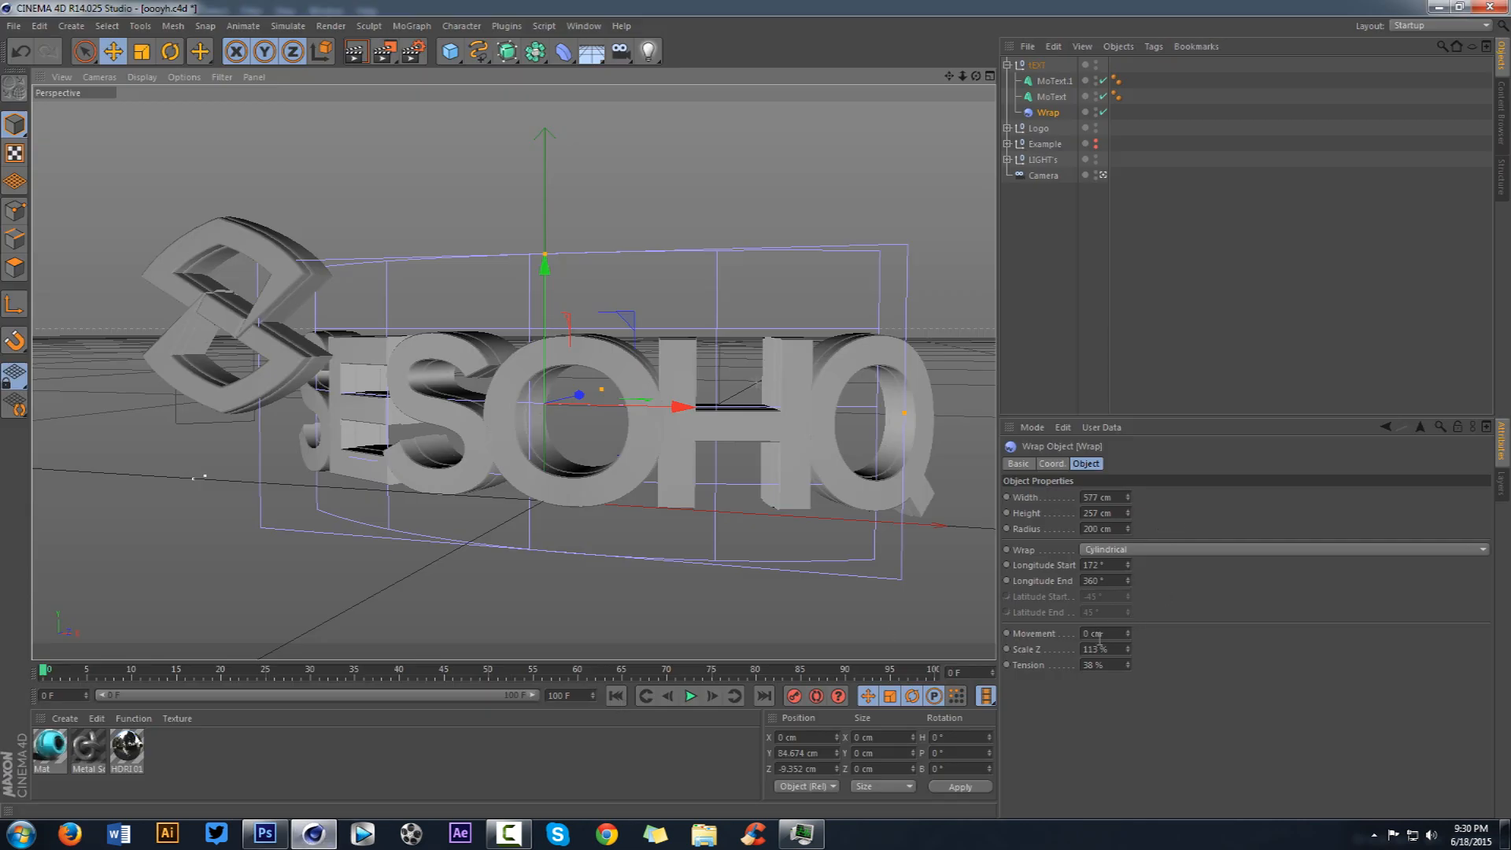
left_click_drag(1128, 650, 1128, 649)
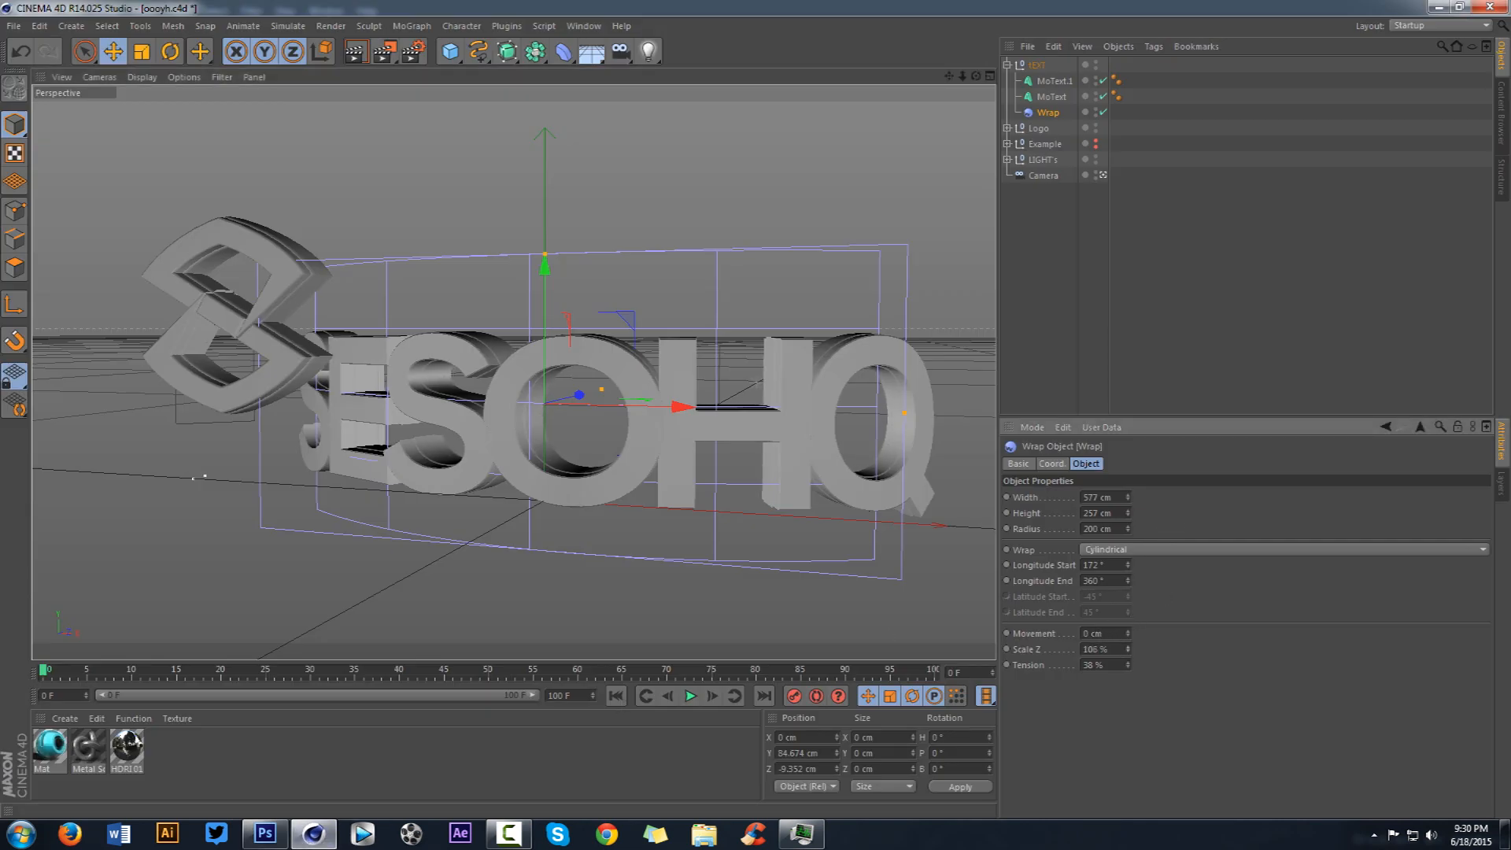
left_click_drag(1133, 582, 1133, 580)
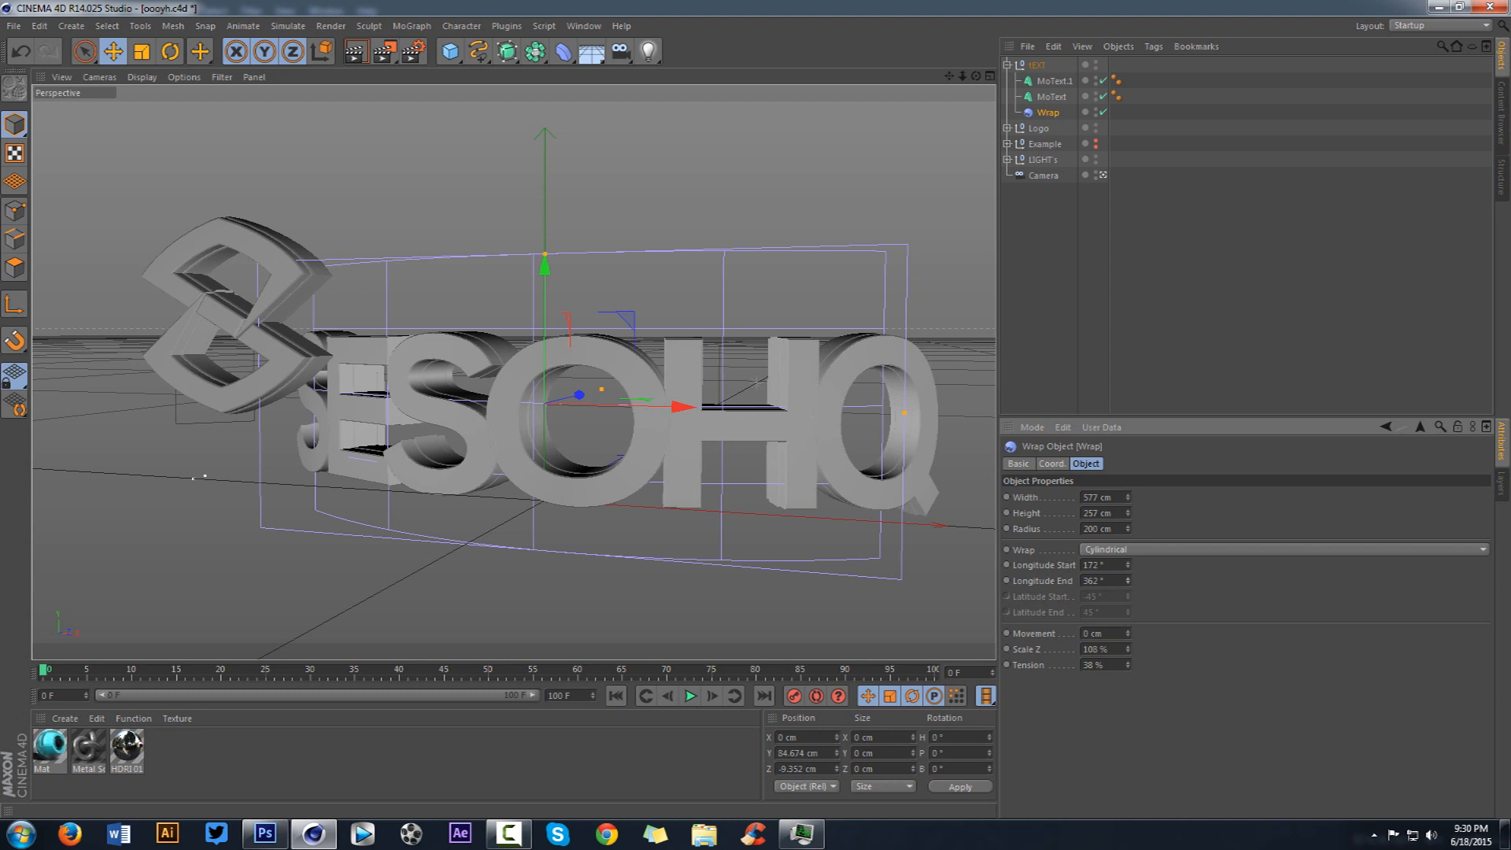
Step: Set the horizontal spacing of both SESOHQ MoText objects to -12 cm
left_click(1048, 82)
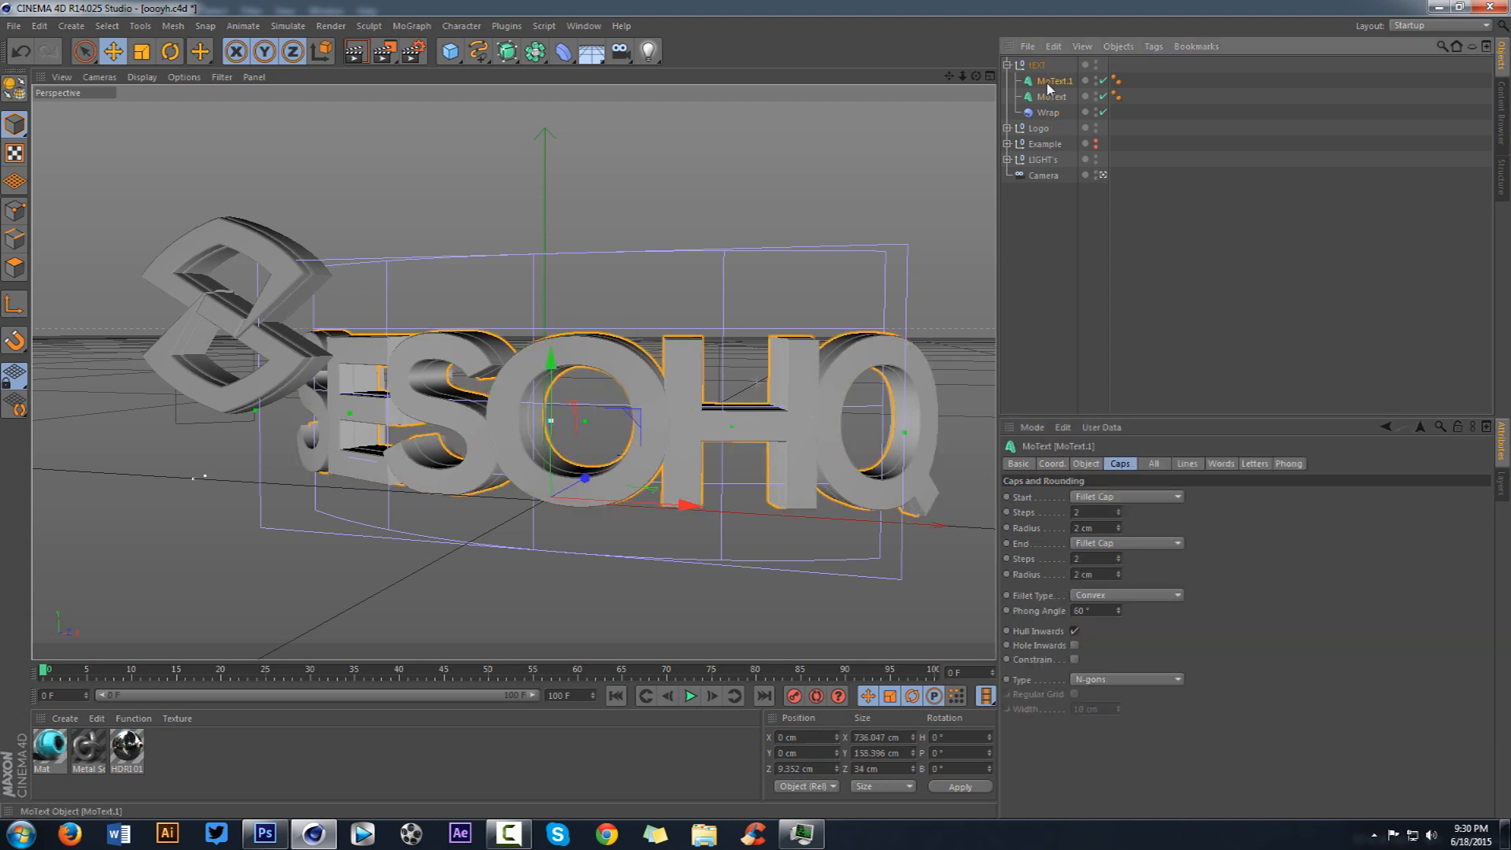
left_click(1047, 97, "ctrl")
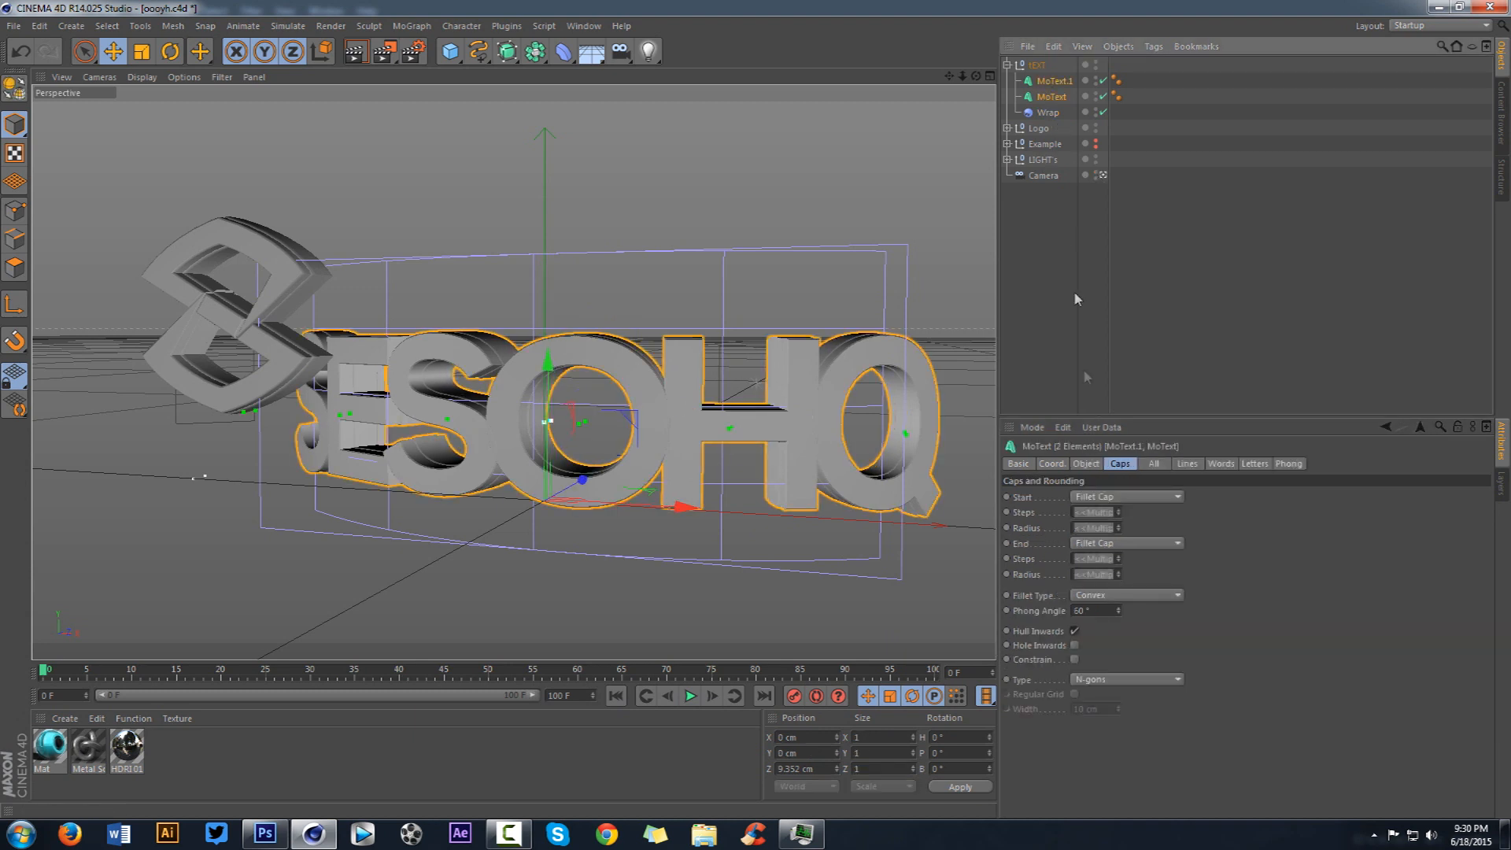
left_click(1086, 464)
left_click_drag(1140, 650, 1141, 647)
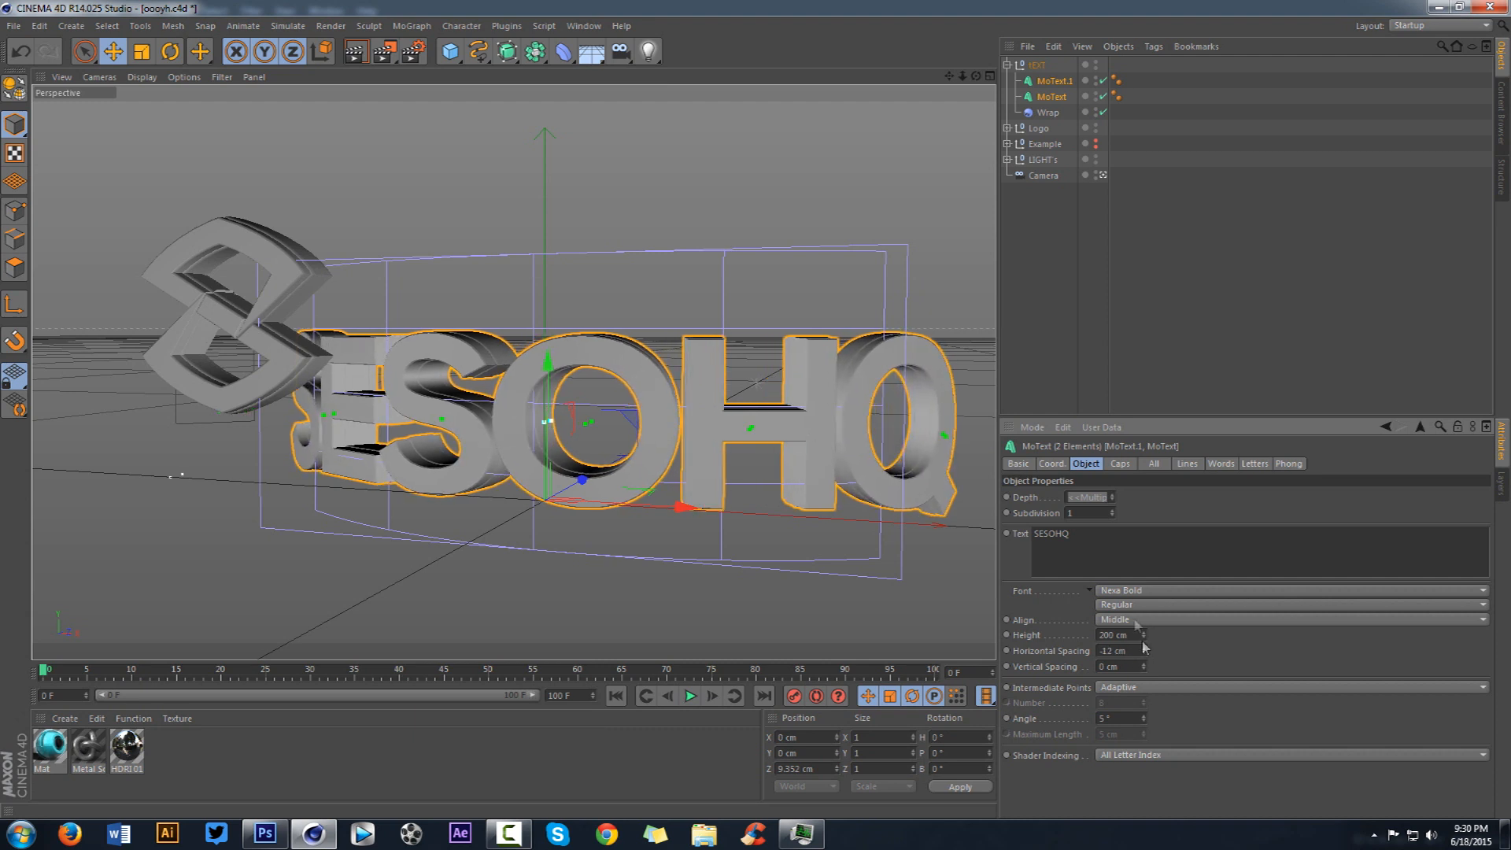
mouse_move(512, 372)
left_mouse_down("alt")
mouse_move(630, 379)
mouse_move(441, 433)
mouse_move(378, 418)
left_mouse_up("alt")
Step: Enlarge the Logo group and position it behind the text at about X 103.6, Y 143 and Z 83.7 cm
left_click(1008, 64)
left_click(1038, 80)
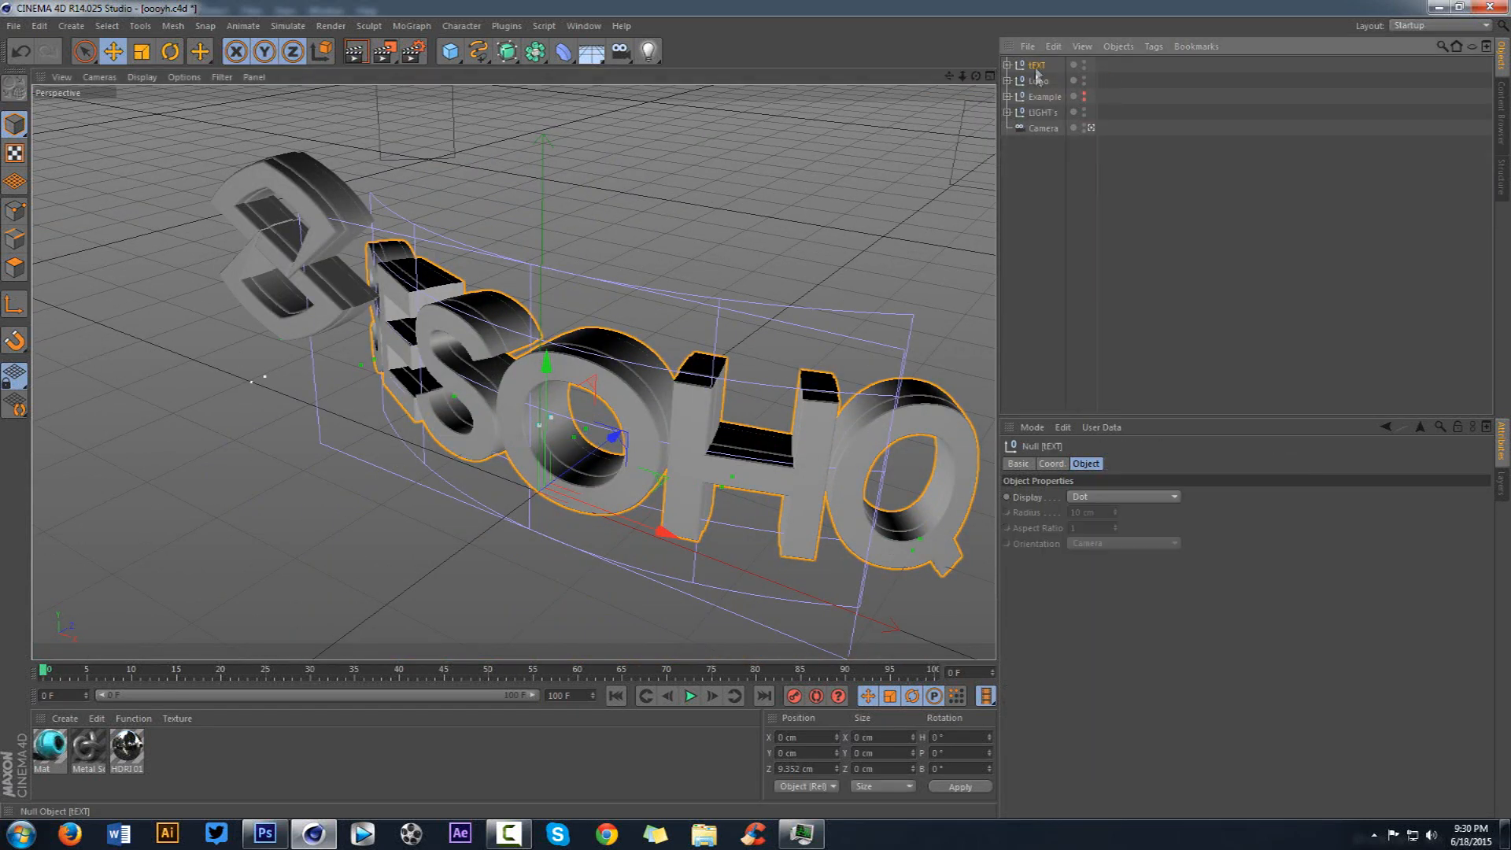
left_click_drag(366, 320, 906, 378)
left_click_drag(710, 189, 709, 215)
left_click(142, 52)
left_click_drag(228, 98, 285, 92)
mouse_move(976, 76)
left_mouse_down()
mouse_move(901, 89)
mouse_move(973, 77)
mouse_move(976, 102)
mouse_move(962, 95)
left_mouse_up()
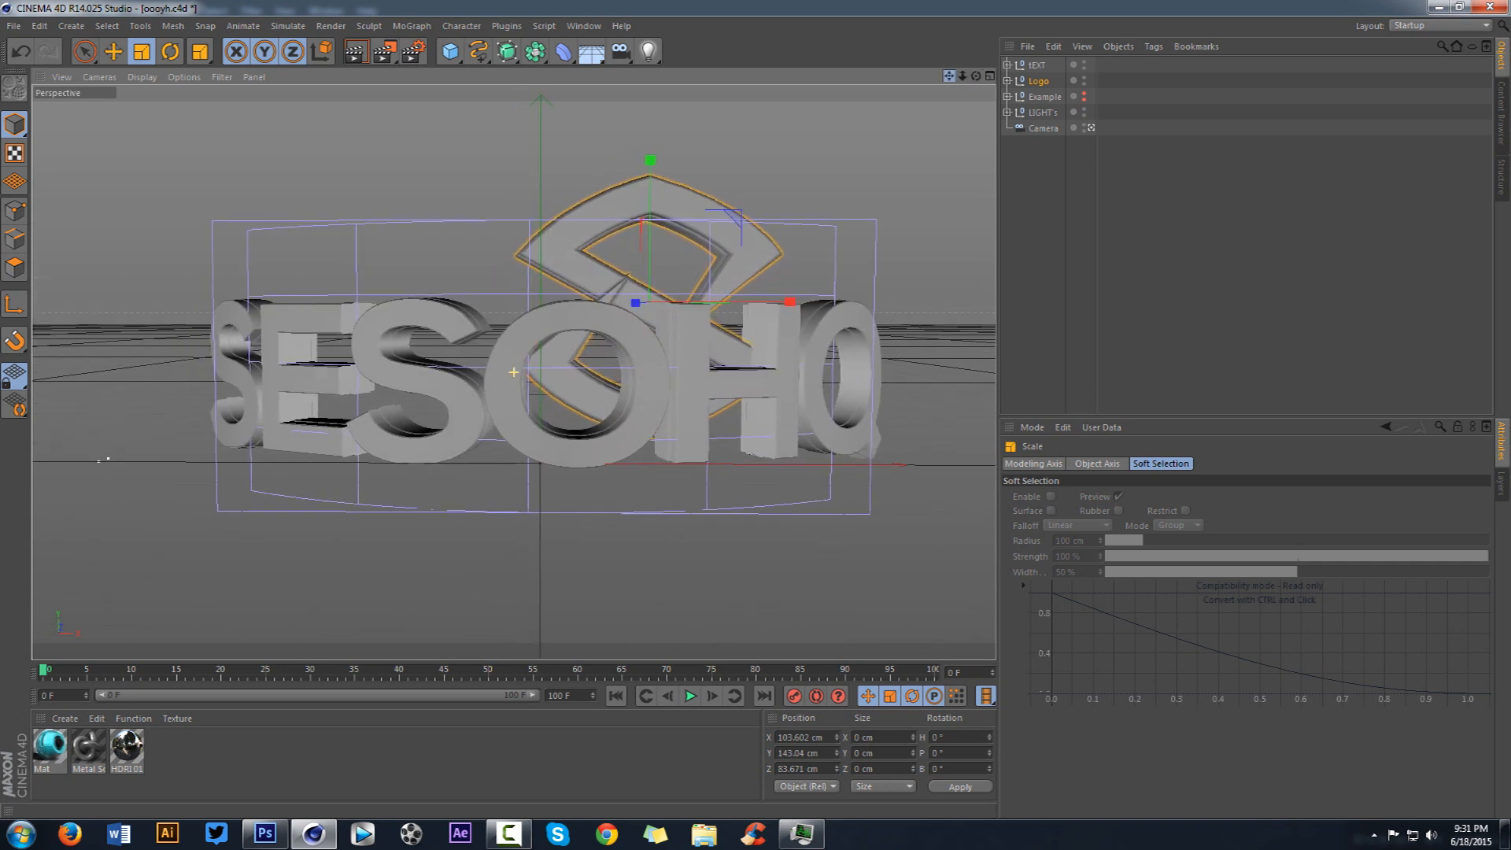
Step: Tilt the Logo group behind the text to about H -17.3°, P -20.3° and B -2.4°
left_click(1092, 129)
left_click_drag(951, 77, 889, 130)
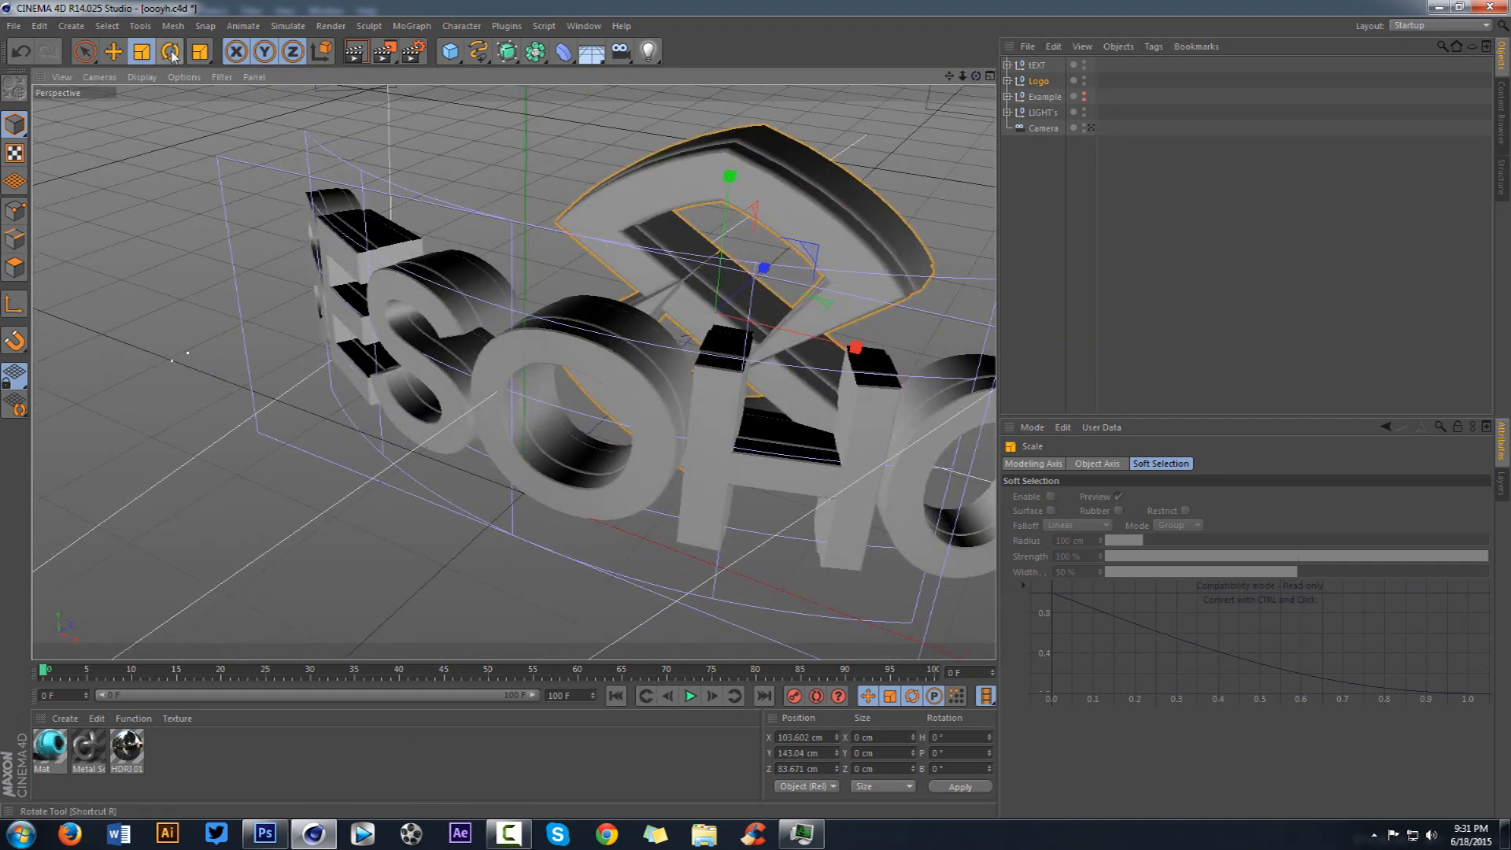
left_click(1093, 129)
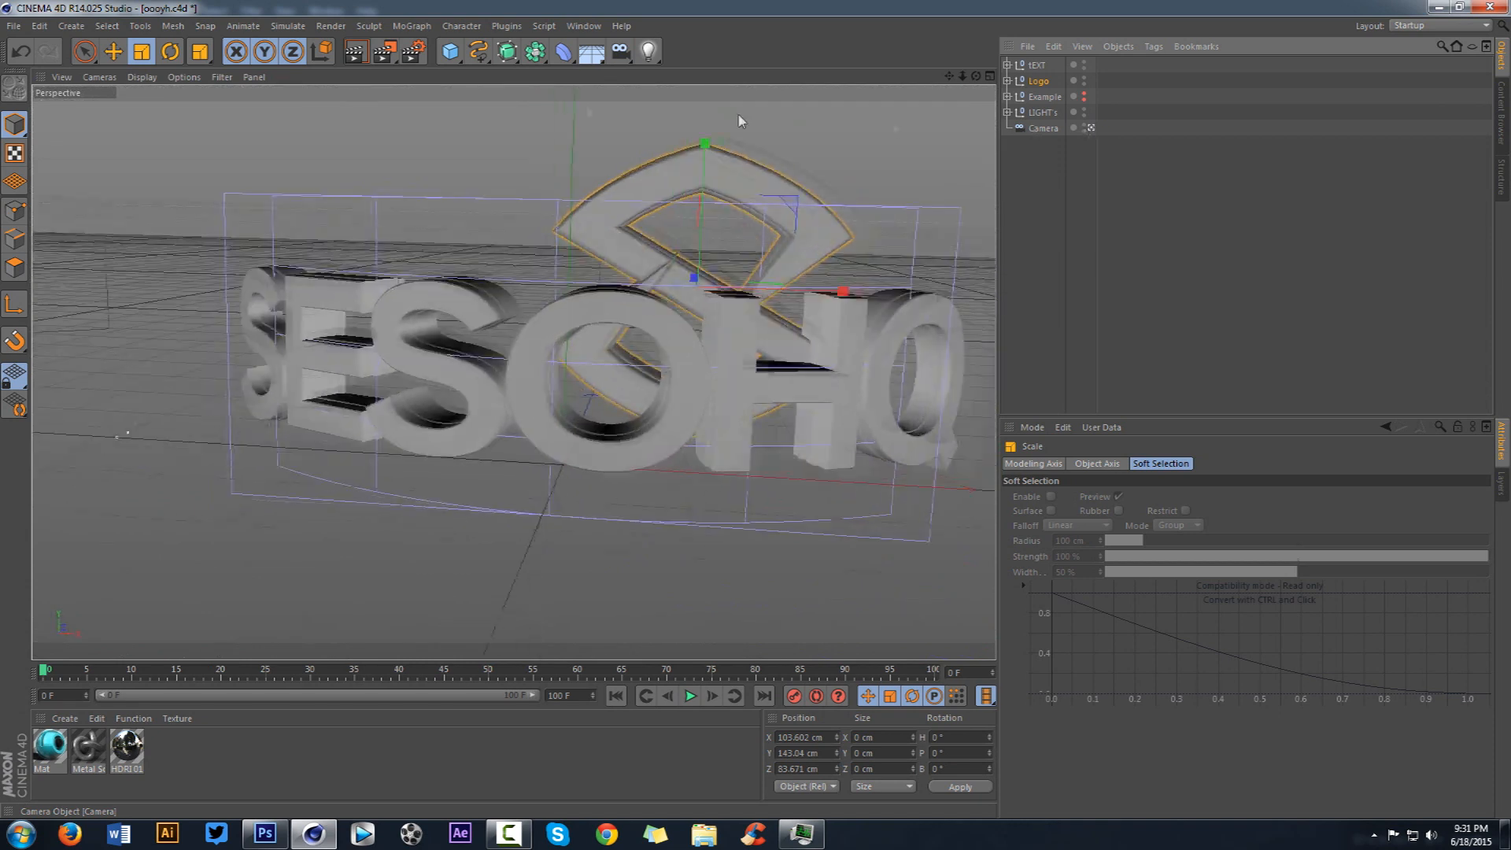
left_click(1092, 129)
key("r")
mouse_move(696, 366)
left_mouse_down()
mouse_move(702, 331)
mouse_move(688, 358)
mouse_move(692, 345)
left_mouse_up()
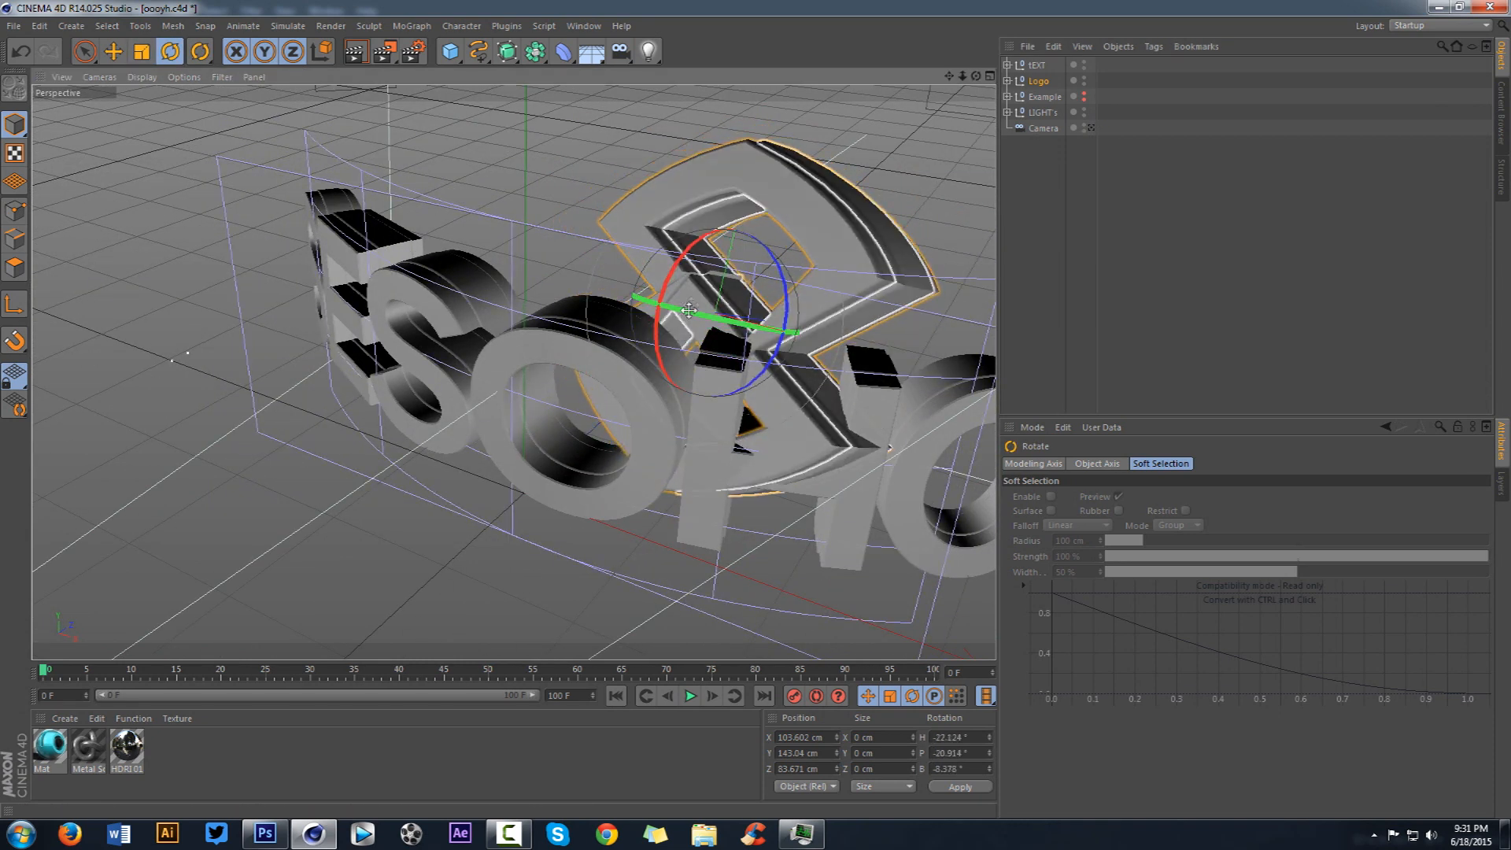
Step: Move the tilted Logo group behind the centre of the text, at about X 5.7, Y 129.7 and Z 119.1 cm
left_click_drag(976, 77, 921, 88)
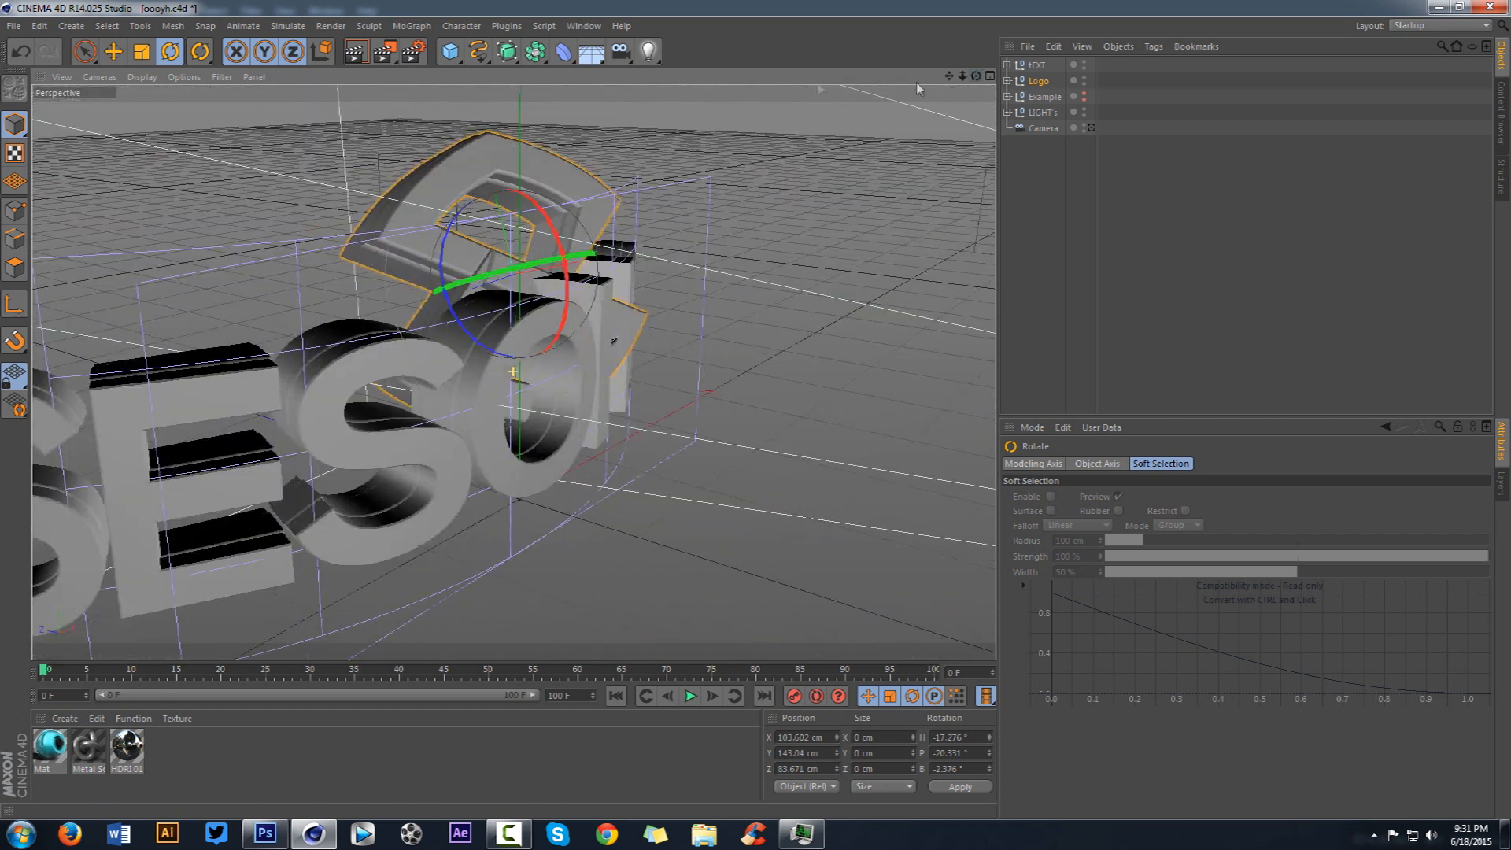
left_click(114, 52)
mouse_move(496, 285)
left_mouse_down()
mouse_move(358, 276)
mouse_move(331, 240)
mouse_move(314, 286)
mouse_move(347, 256)
mouse_move(354, 275)
mouse_move(512, 260)
mouse_move(487, 266)
left_mouse_up()
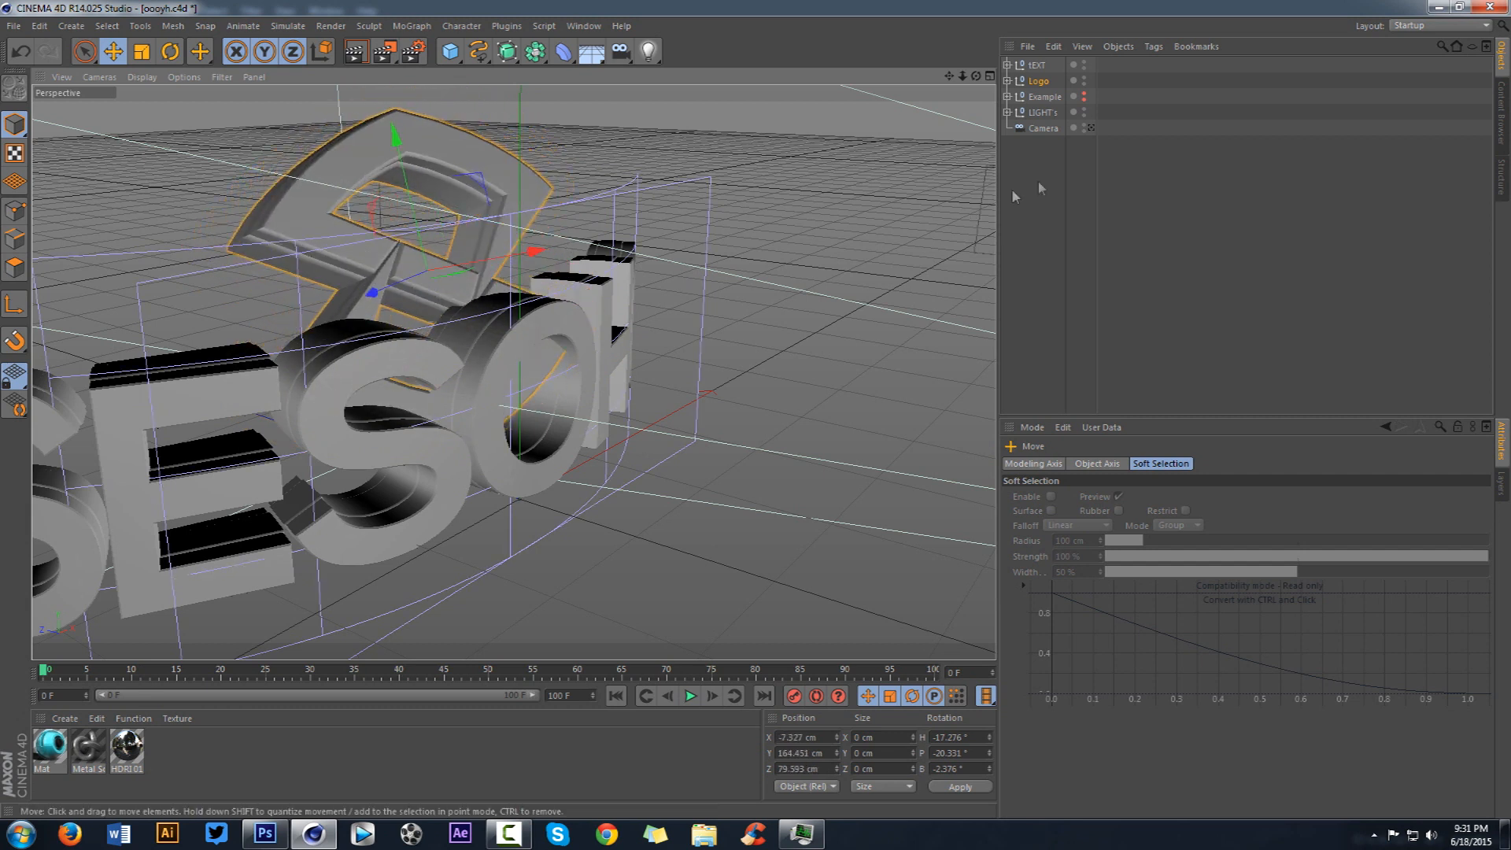
left_click(1091, 128)
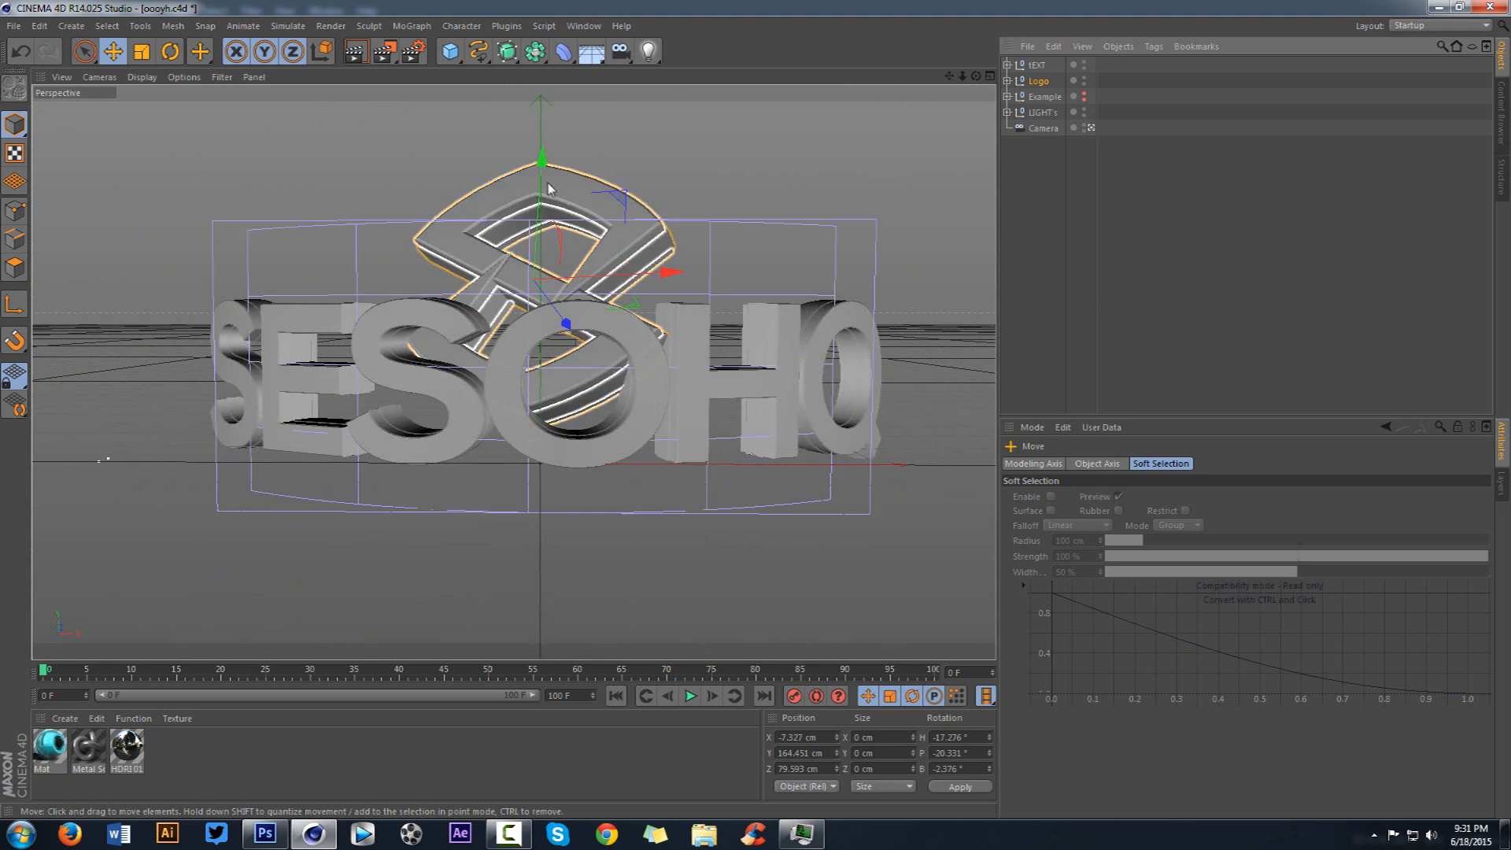
left_click_drag(565, 324, 561, 230)
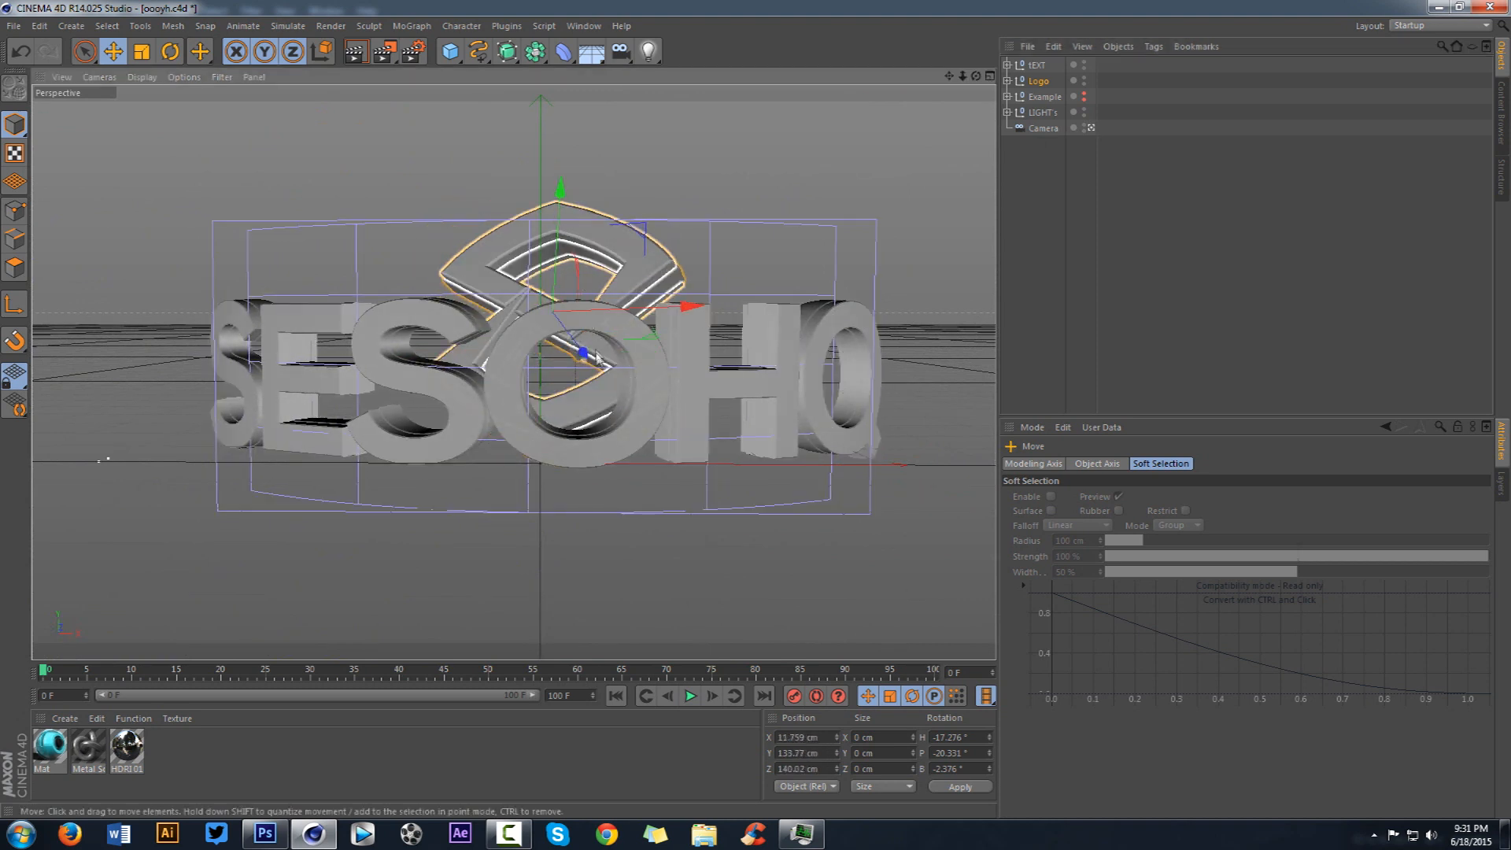
left_click_drag(581, 352, 550, 257)
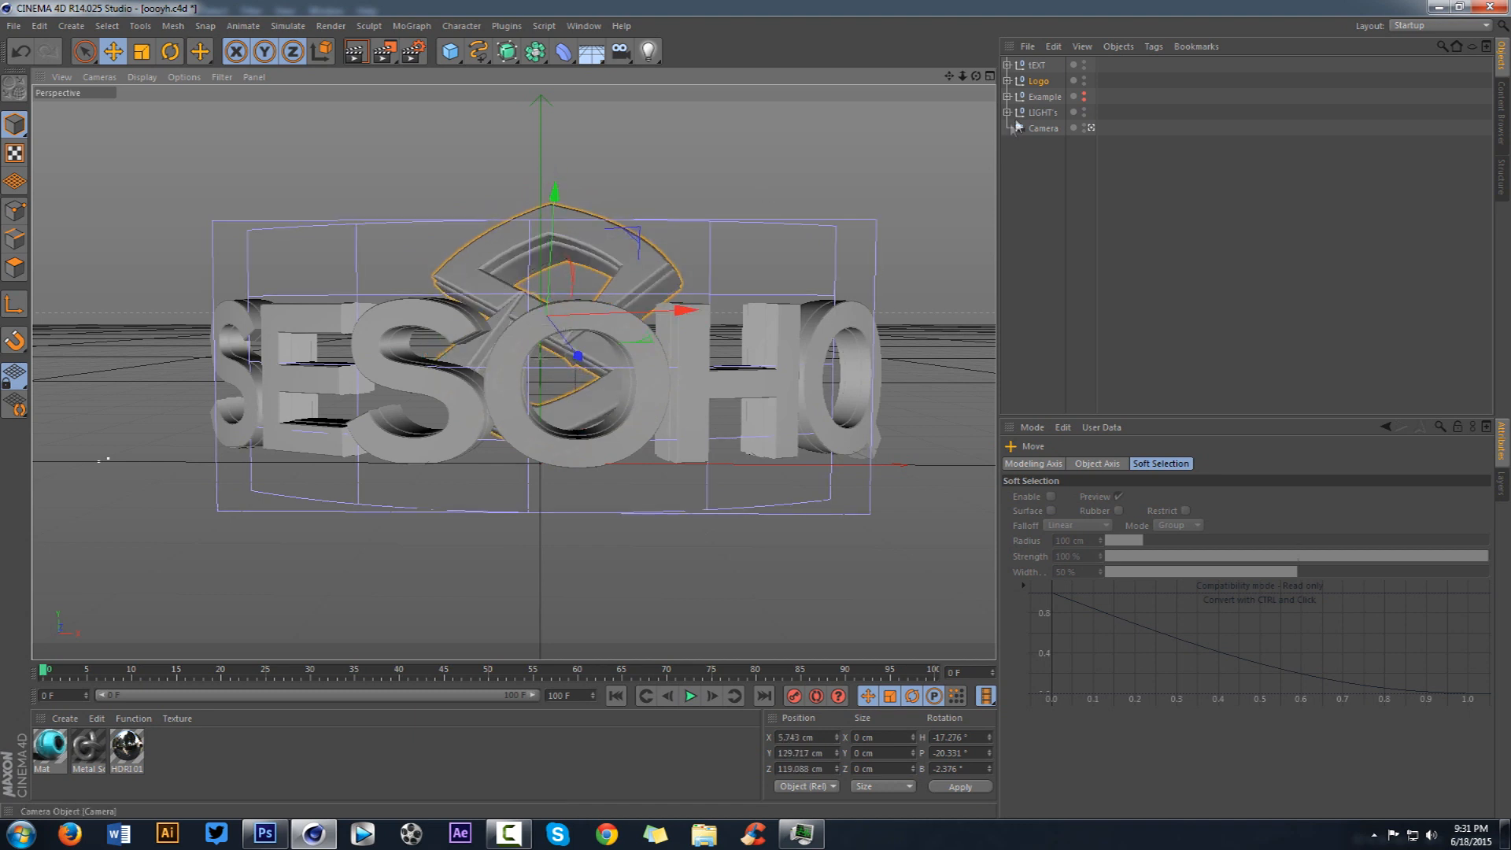
Step: Delete the Sky object with its HDRI material from the Example group and collapse the group
left_click(1007, 81)
left_click(1008, 129)
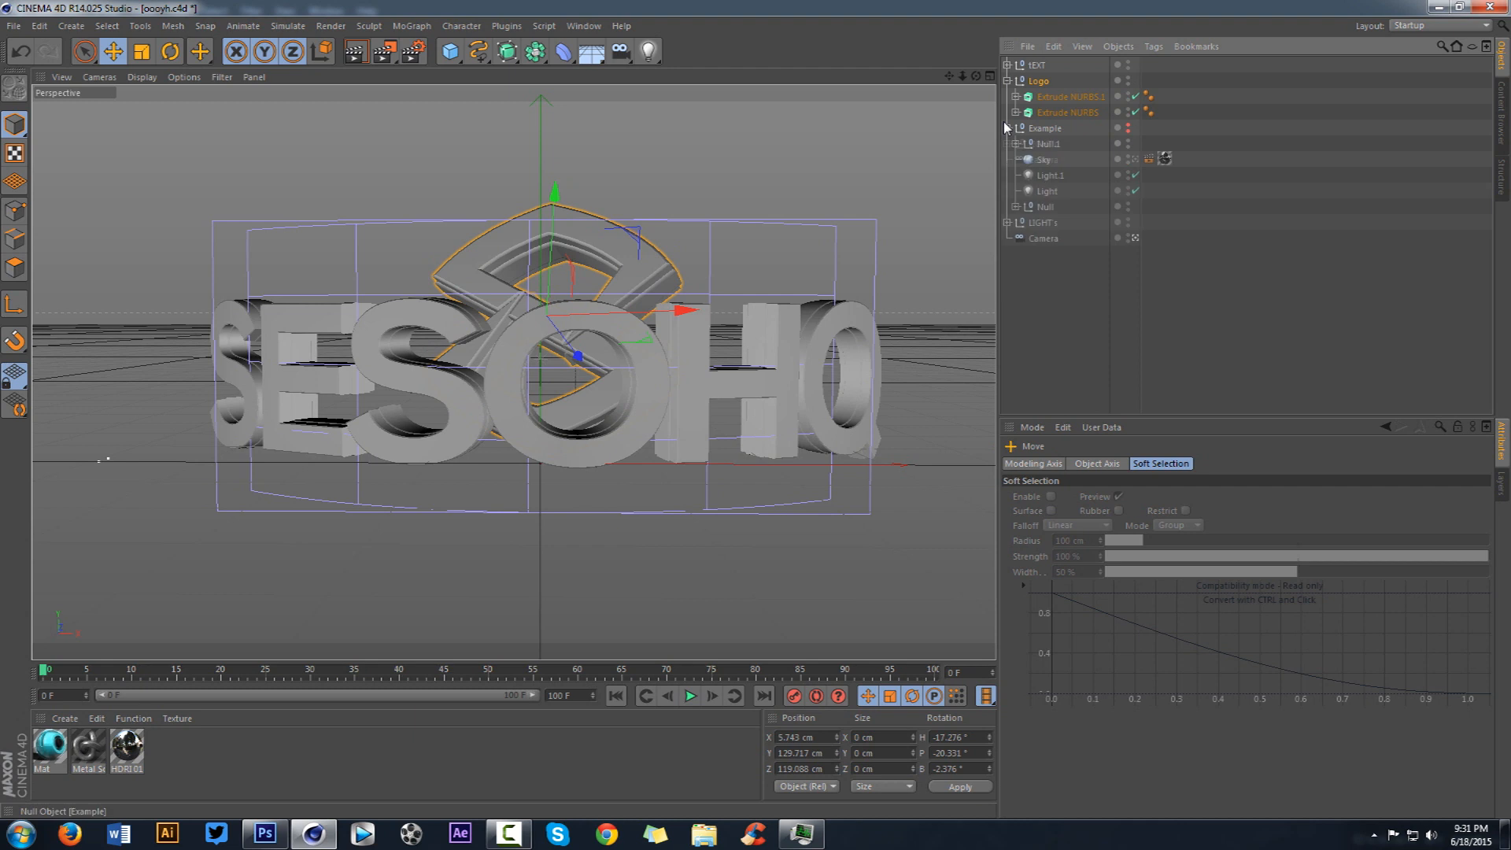
left_click(1164, 158)
left_click(1045, 160)
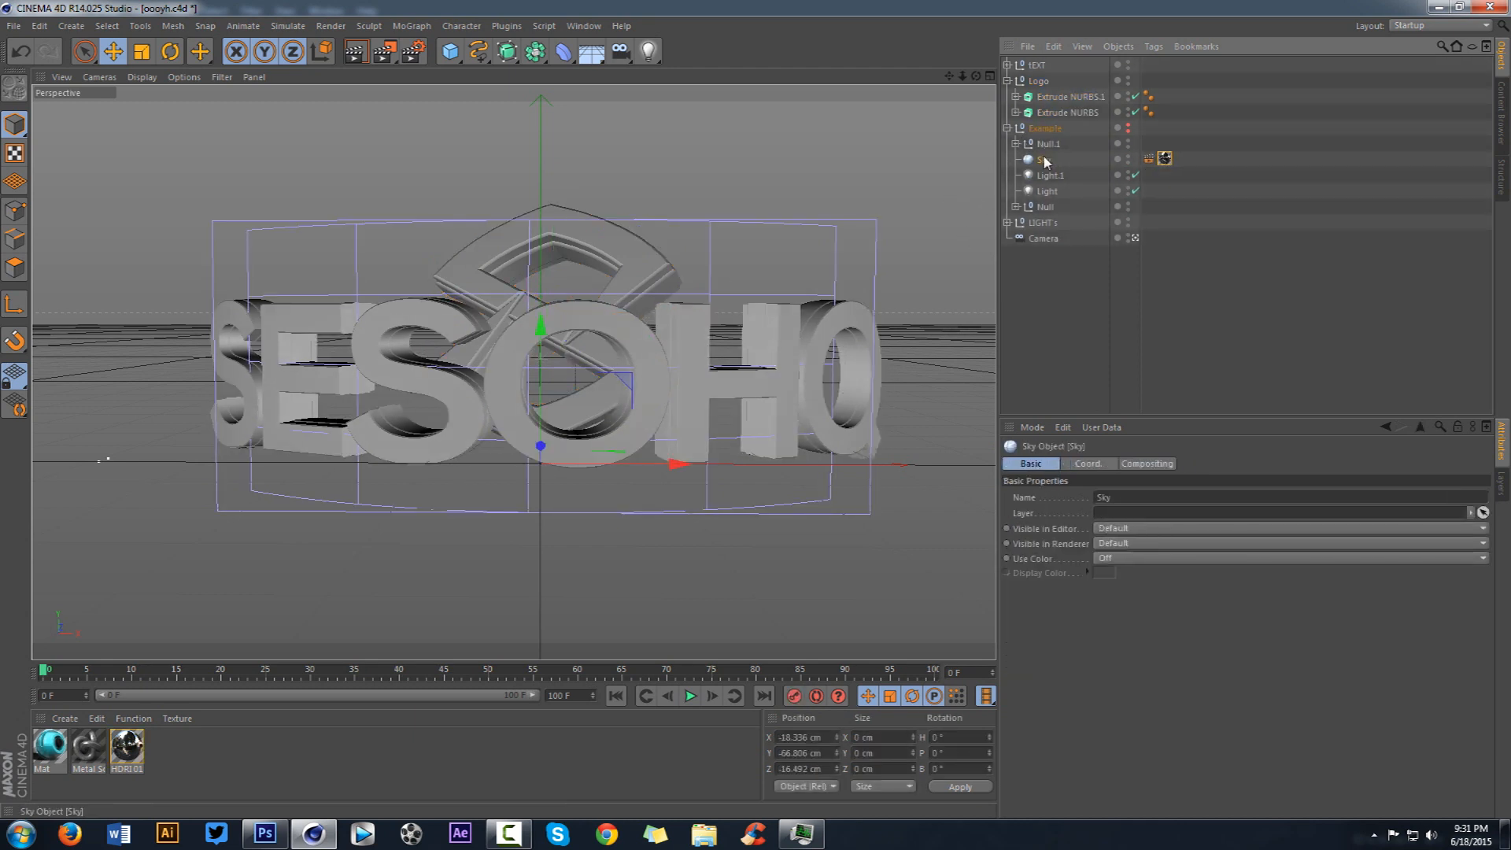
key("Delete")
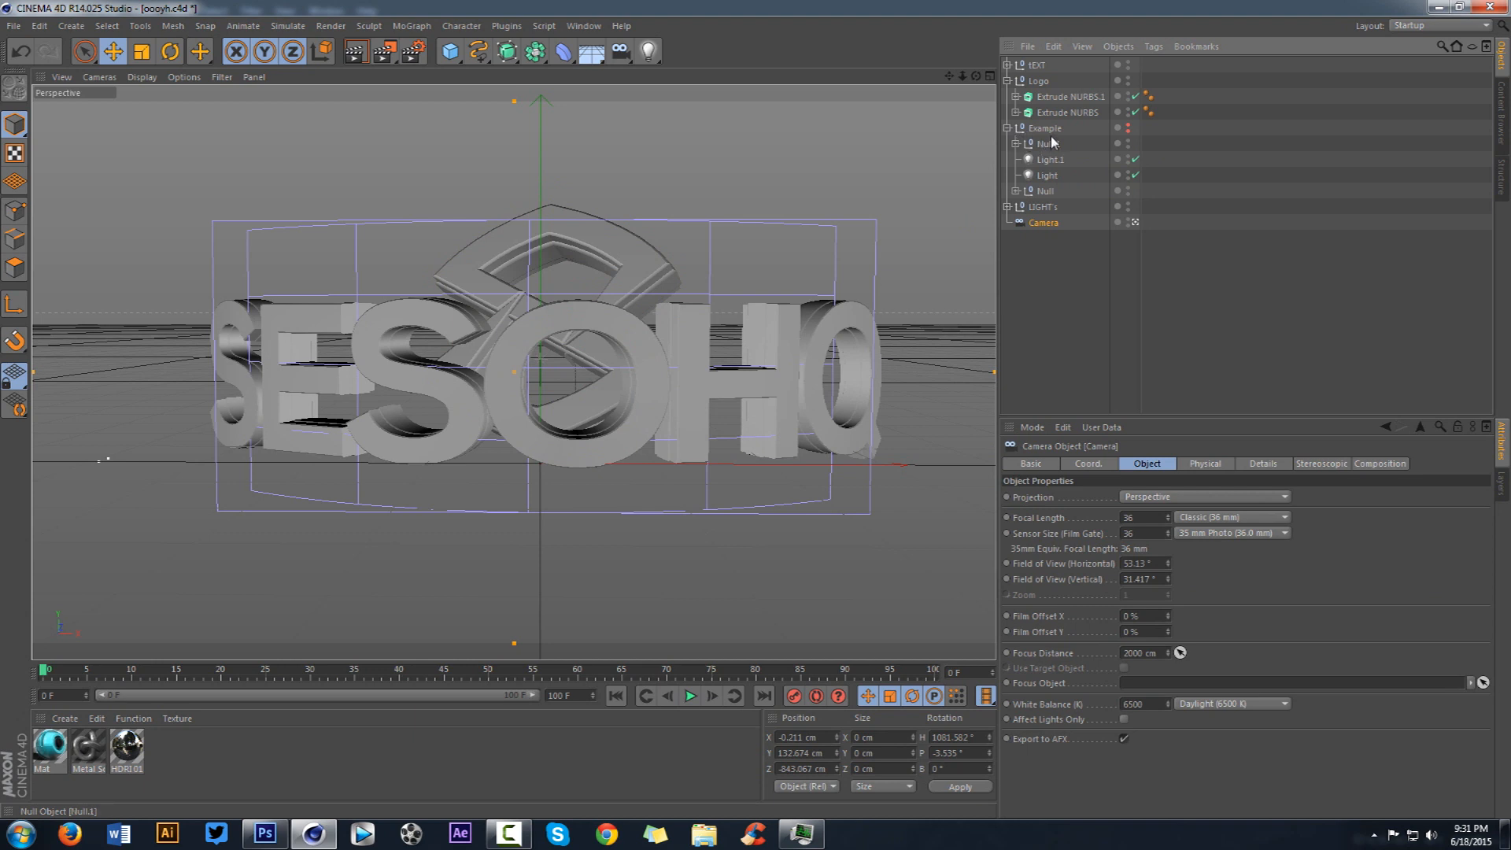
left_click(1099, 132)
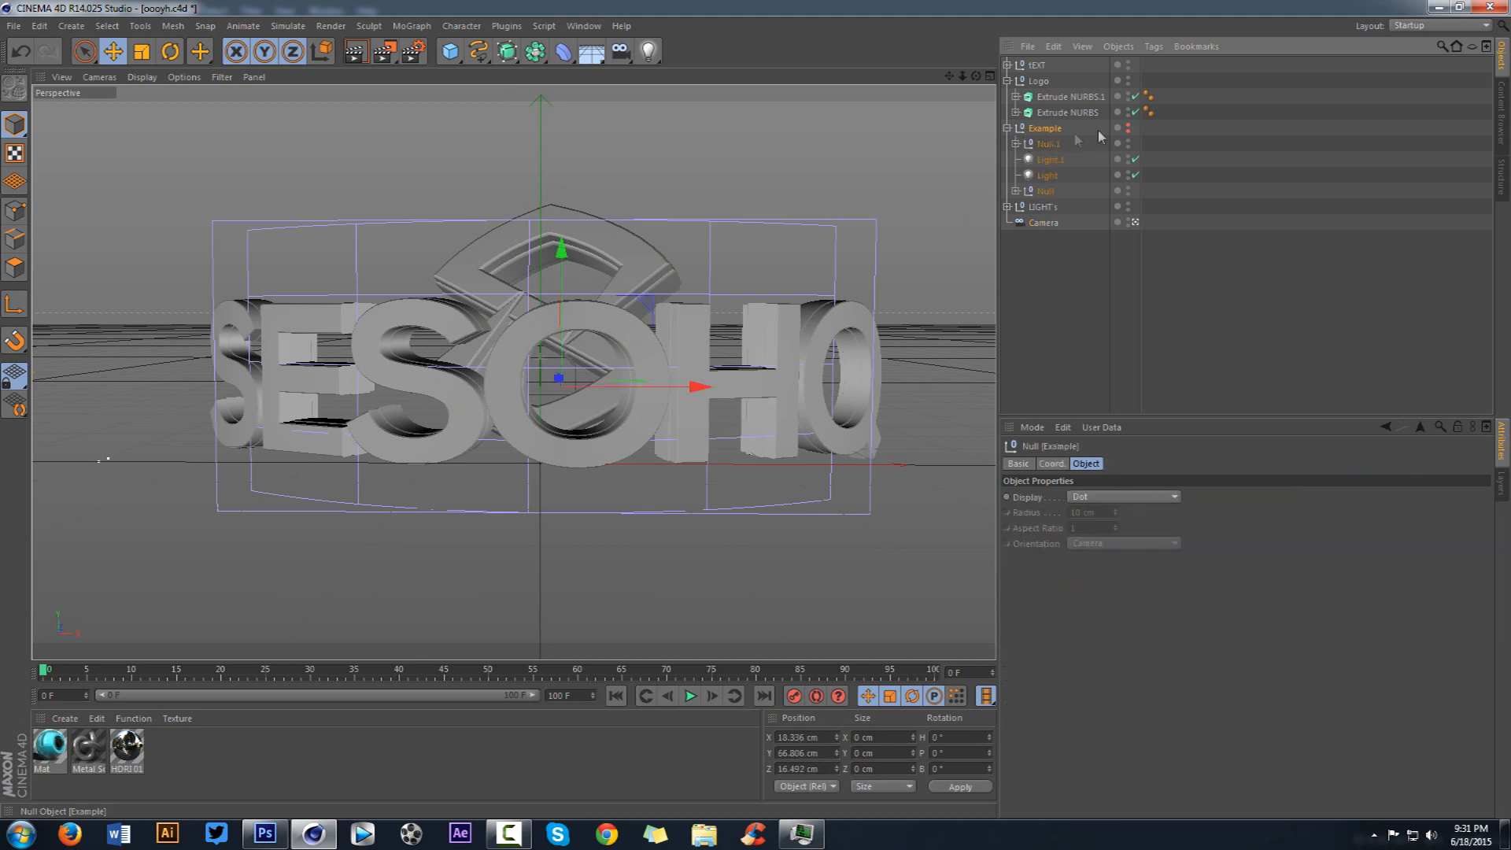
left_click(1008, 128)
Step: Apply the turquoise Mat material to MoText.1 in the text group, with Cubic projection and Seamless enabled
left_click(1024, 112)
left_click(1016, 112)
left_click(1017, 112)
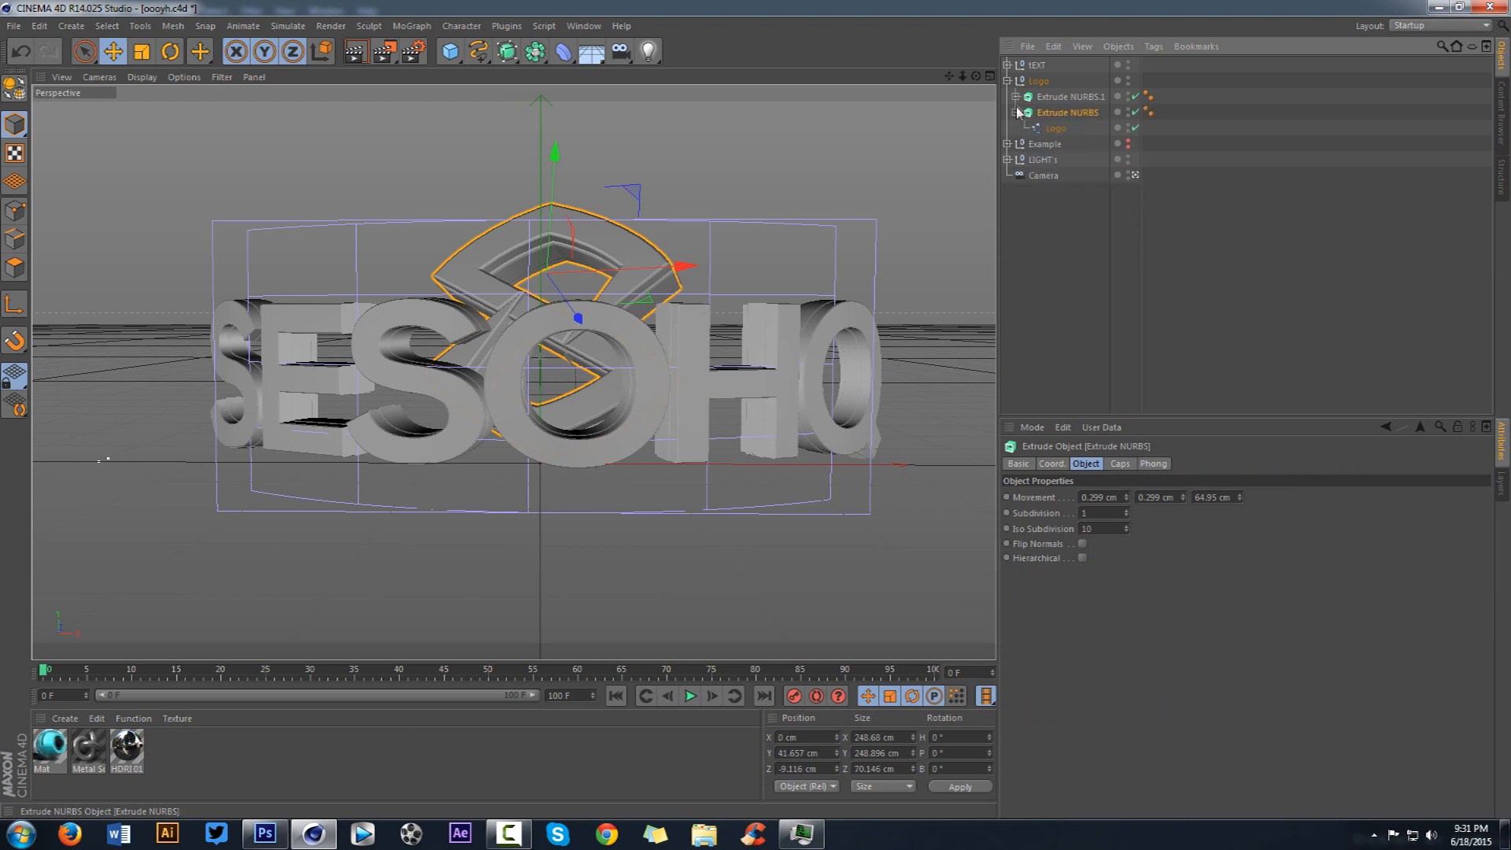
left_click(1007, 65)
left_click(1053, 80)
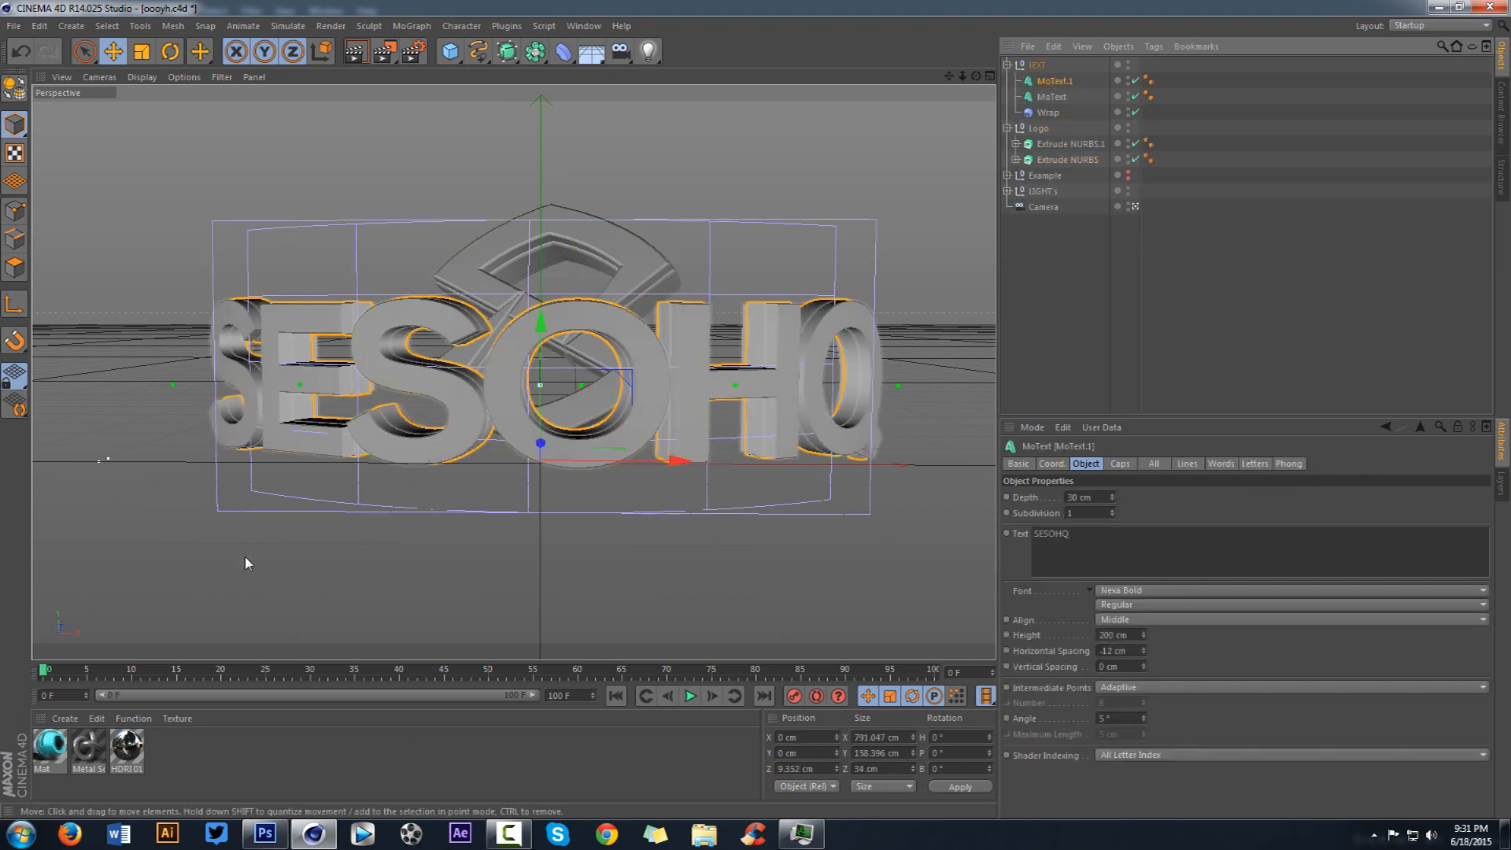
left_click(1055, 81)
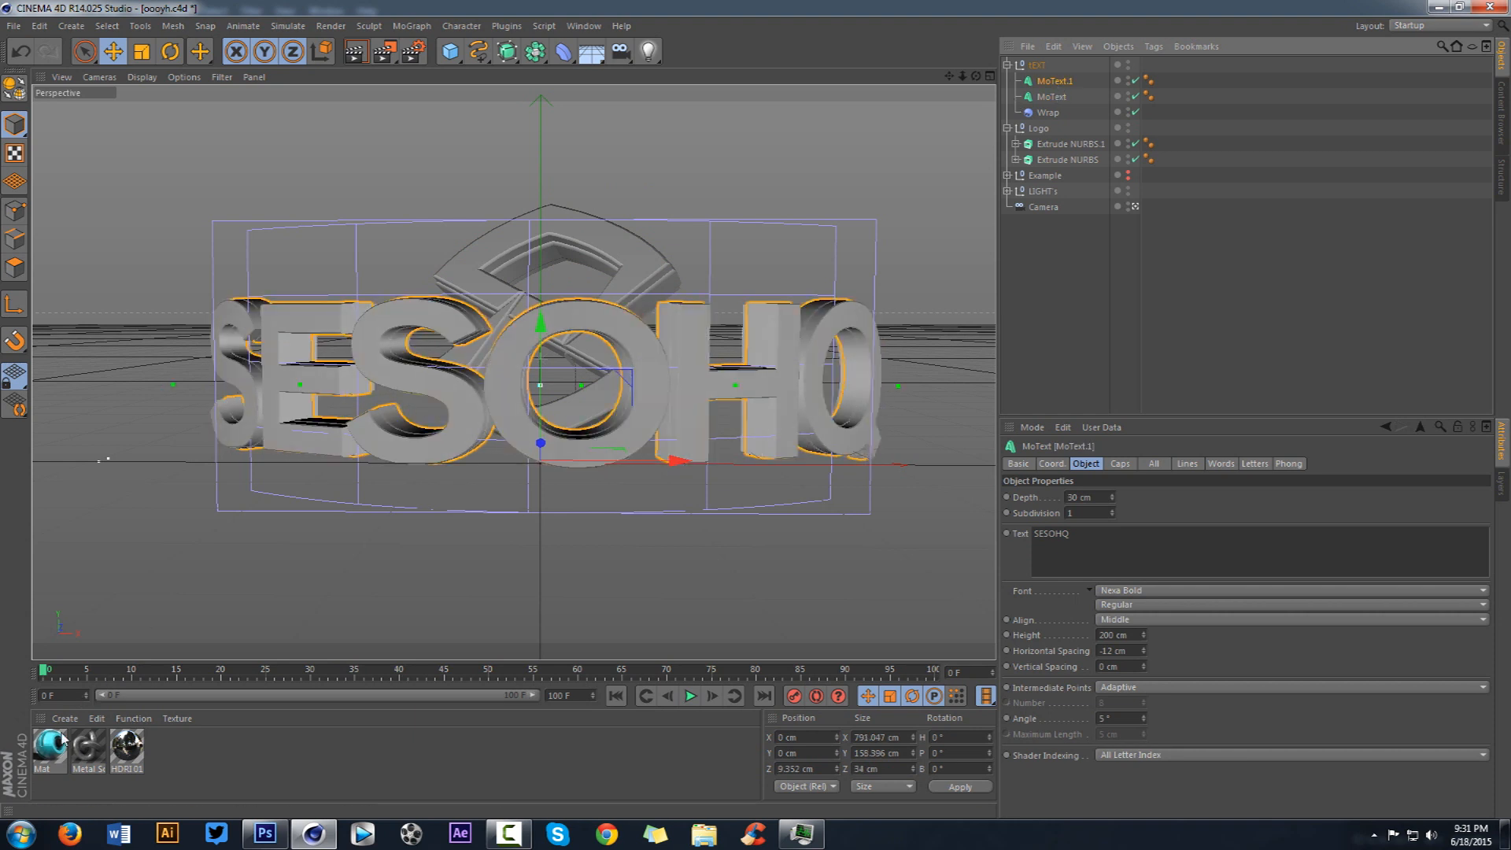
left_click_drag(1131, 102, 1059, 82)
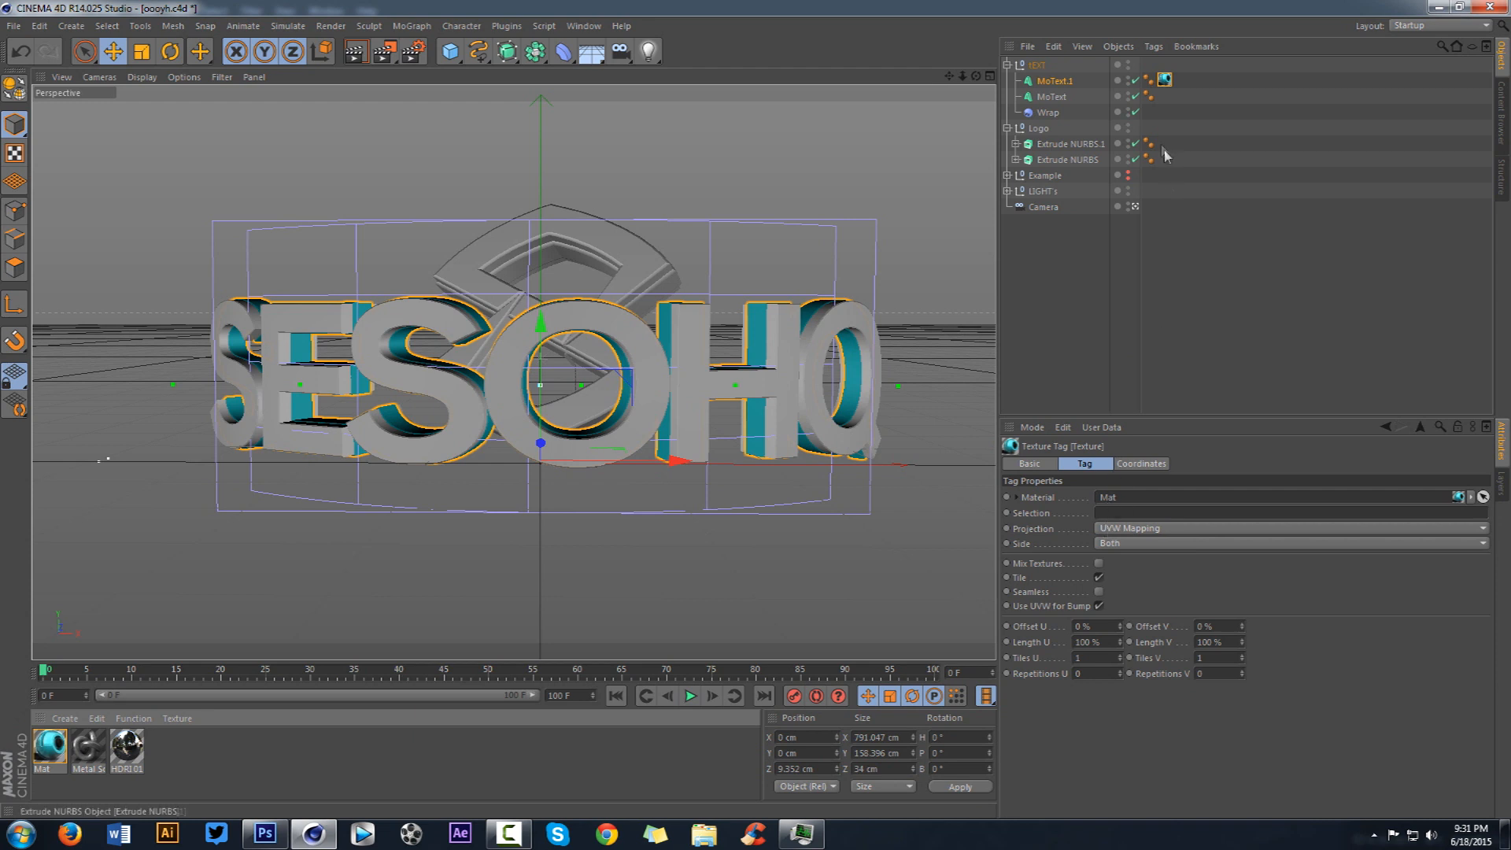
left_click(1133, 529)
left_click(1116, 596)
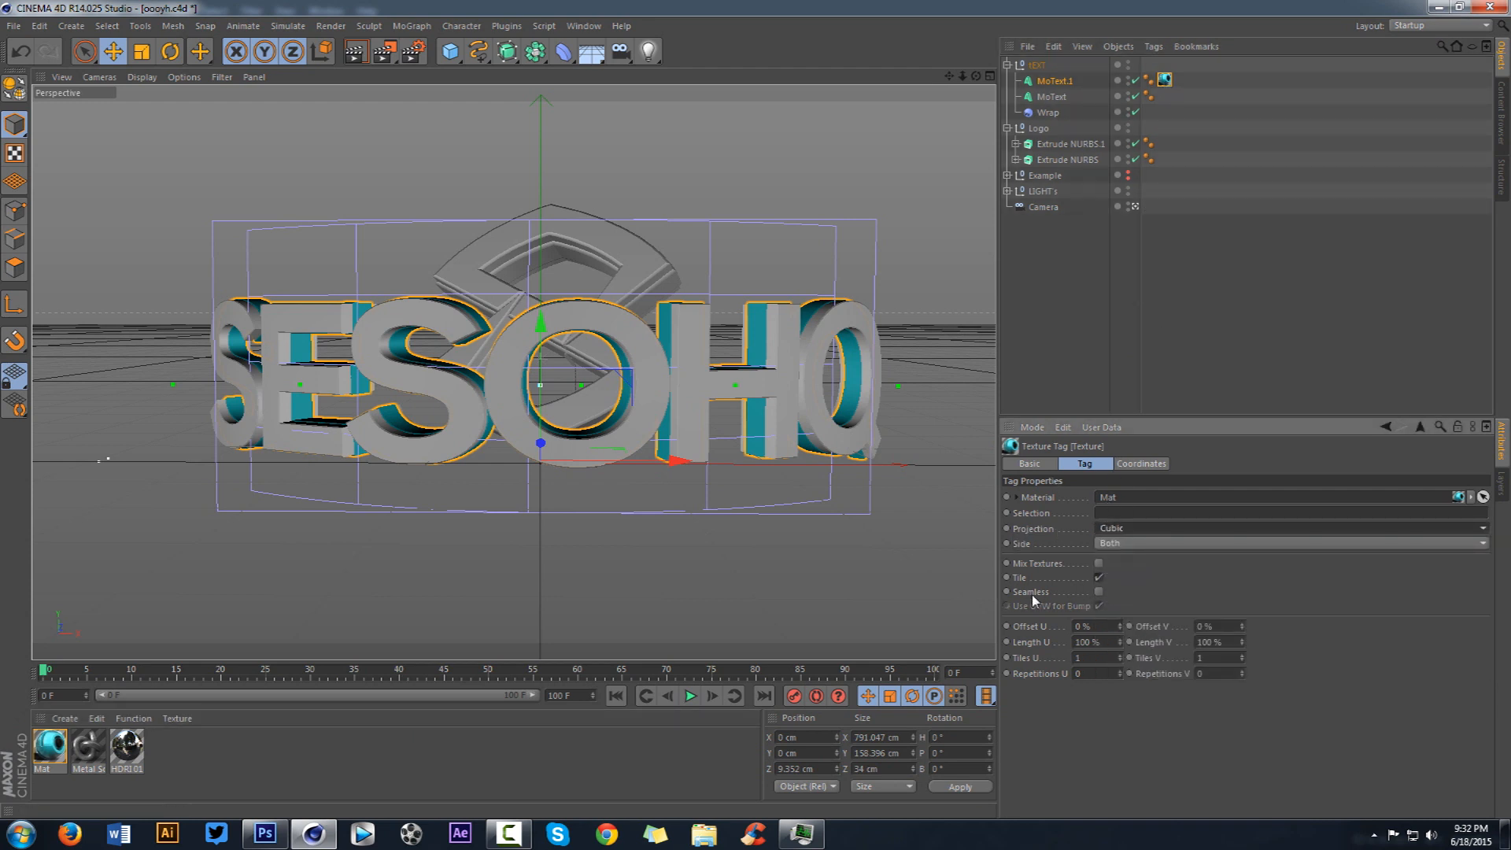
left_click(1099, 592)
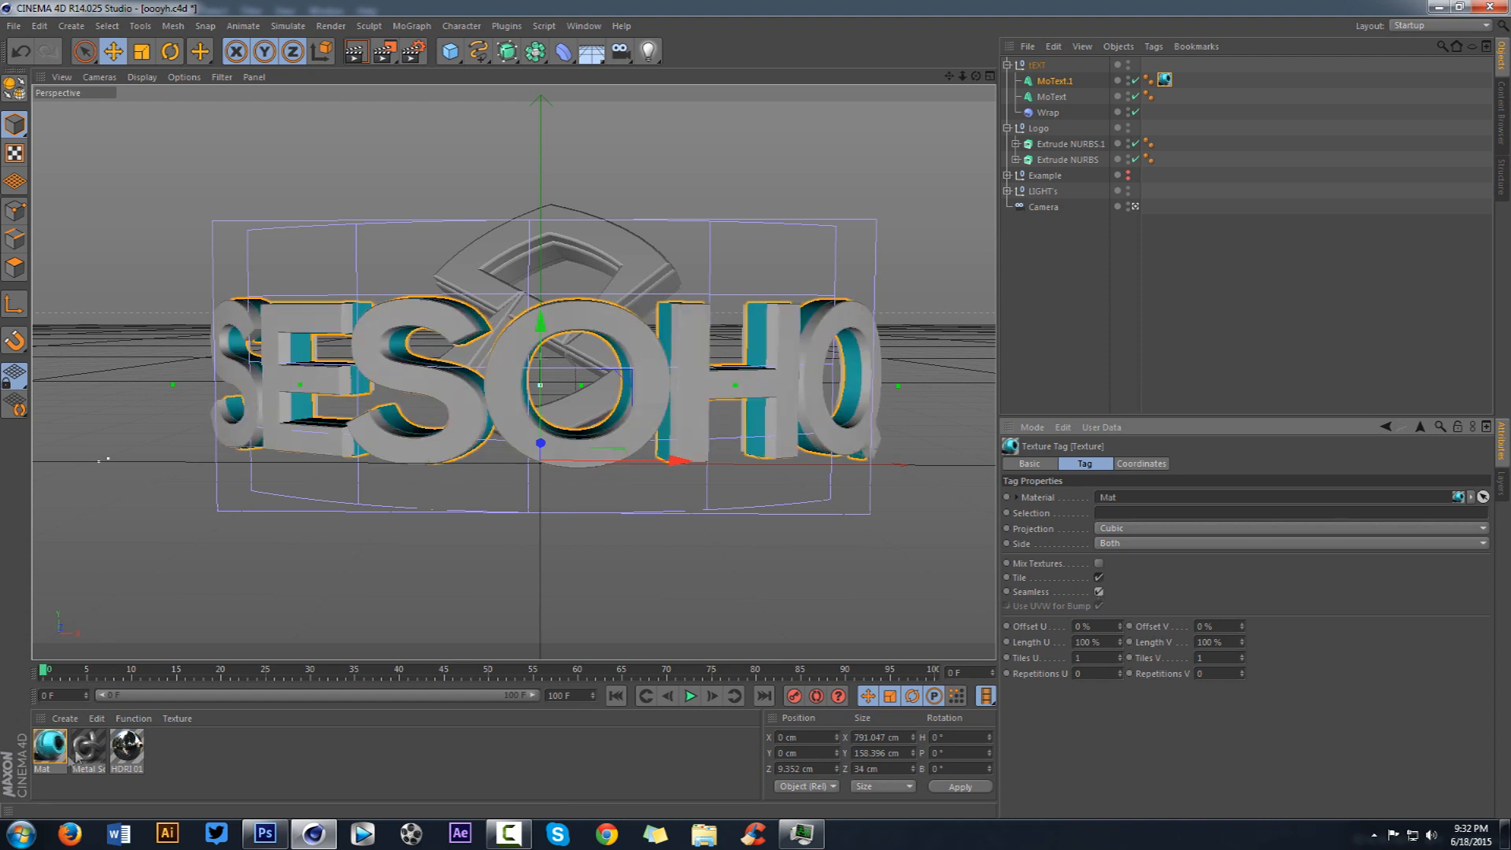
Step: Apply the turquoise Mat material to Extrude NURBS.1 in the Logo group
left_click_drag(66, 760, 721, 396)
left_click_drag(1070, 149, 1072, 148)
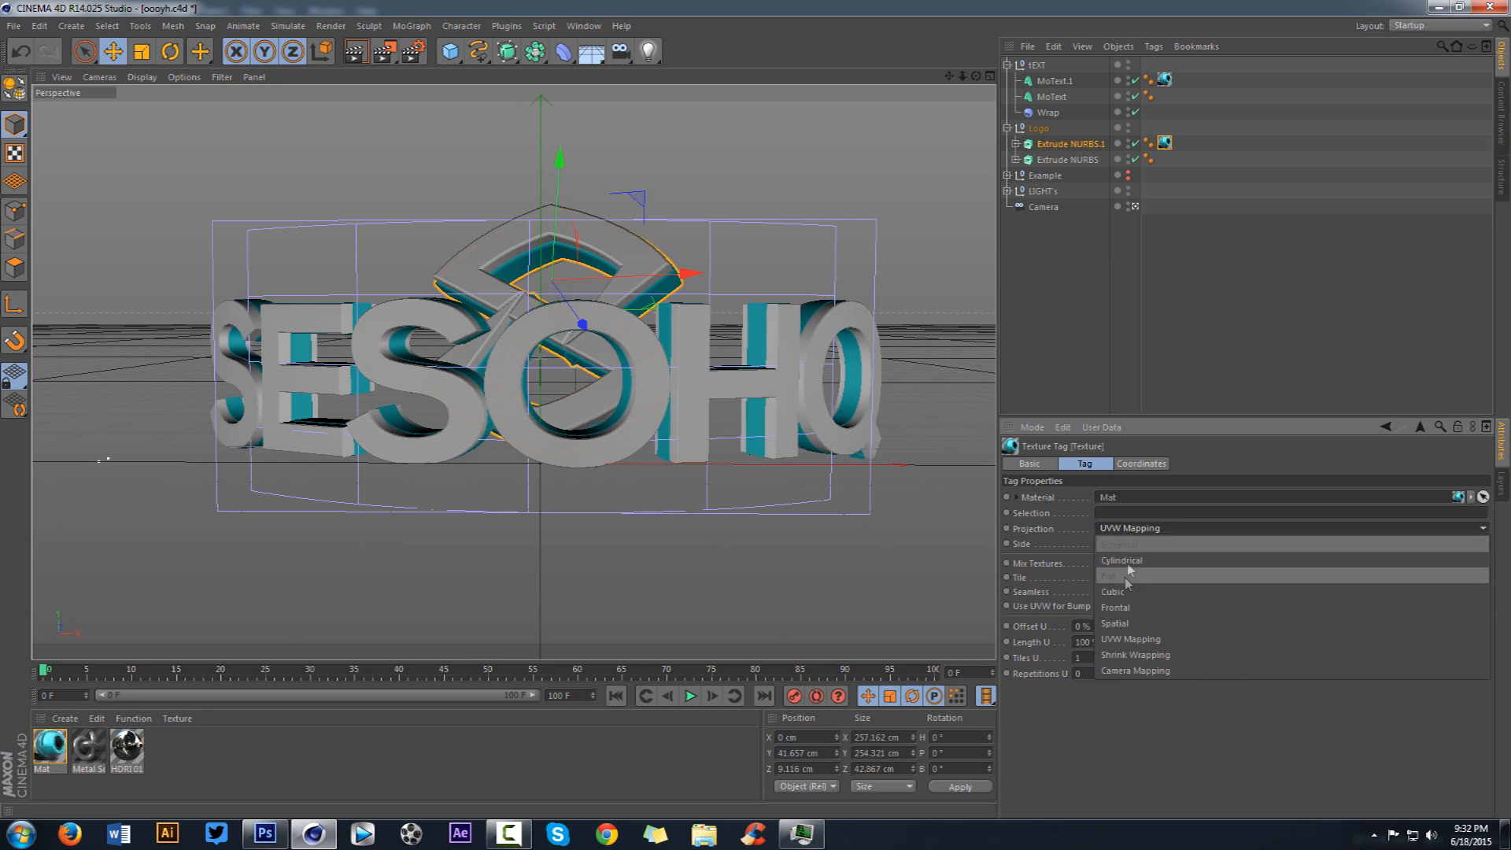
left_click(1082, 252)
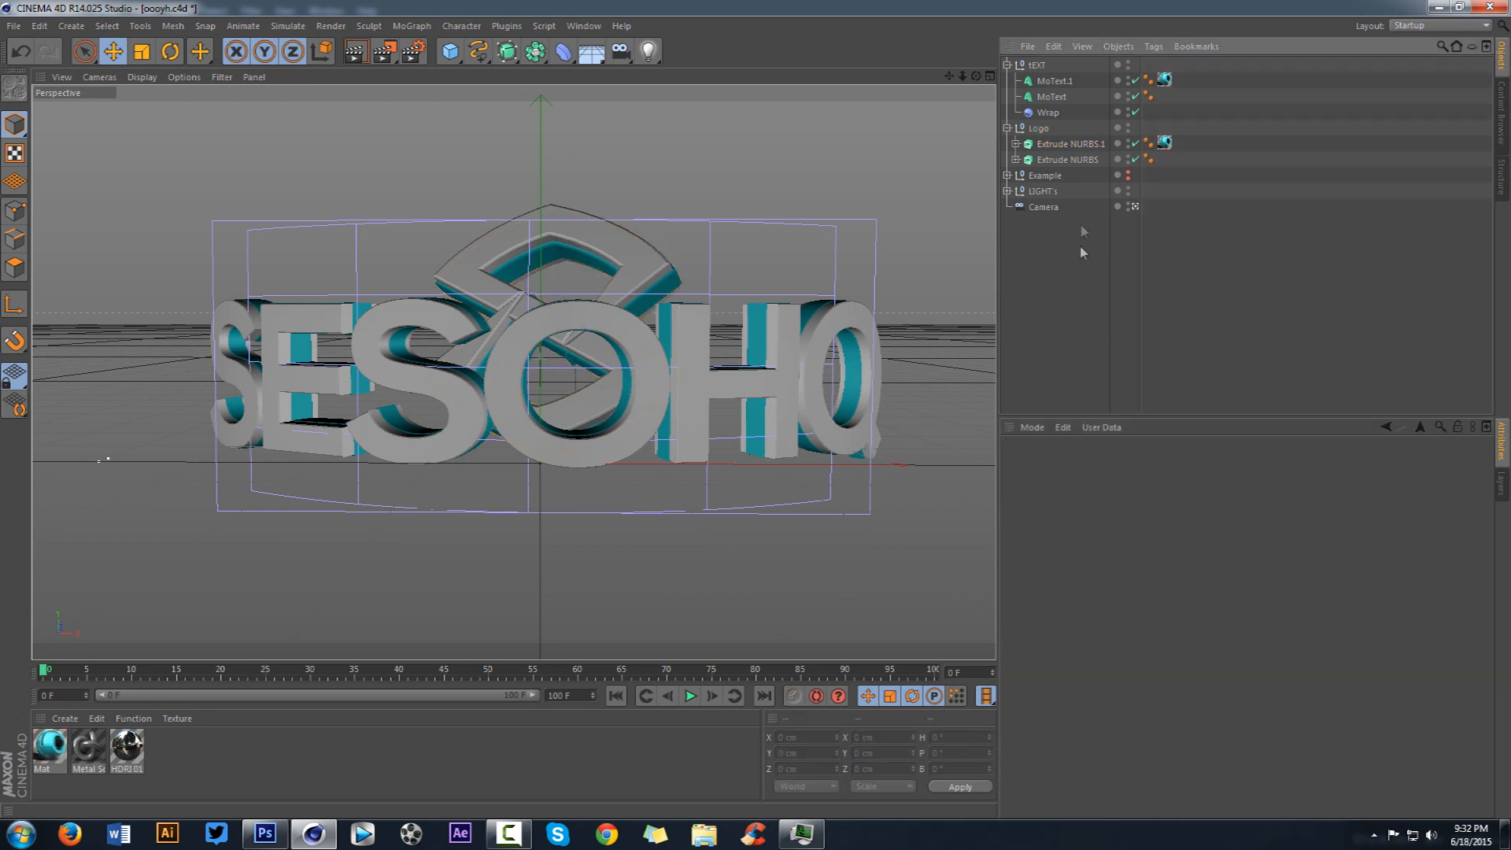
Step: Apply the Metal Scratched material to Extrude NURBS in the Logo group, with Cubic projection and Seamless enabled
left_click(1050, 97)
left_click_drag(92, 751, 1086, 160)
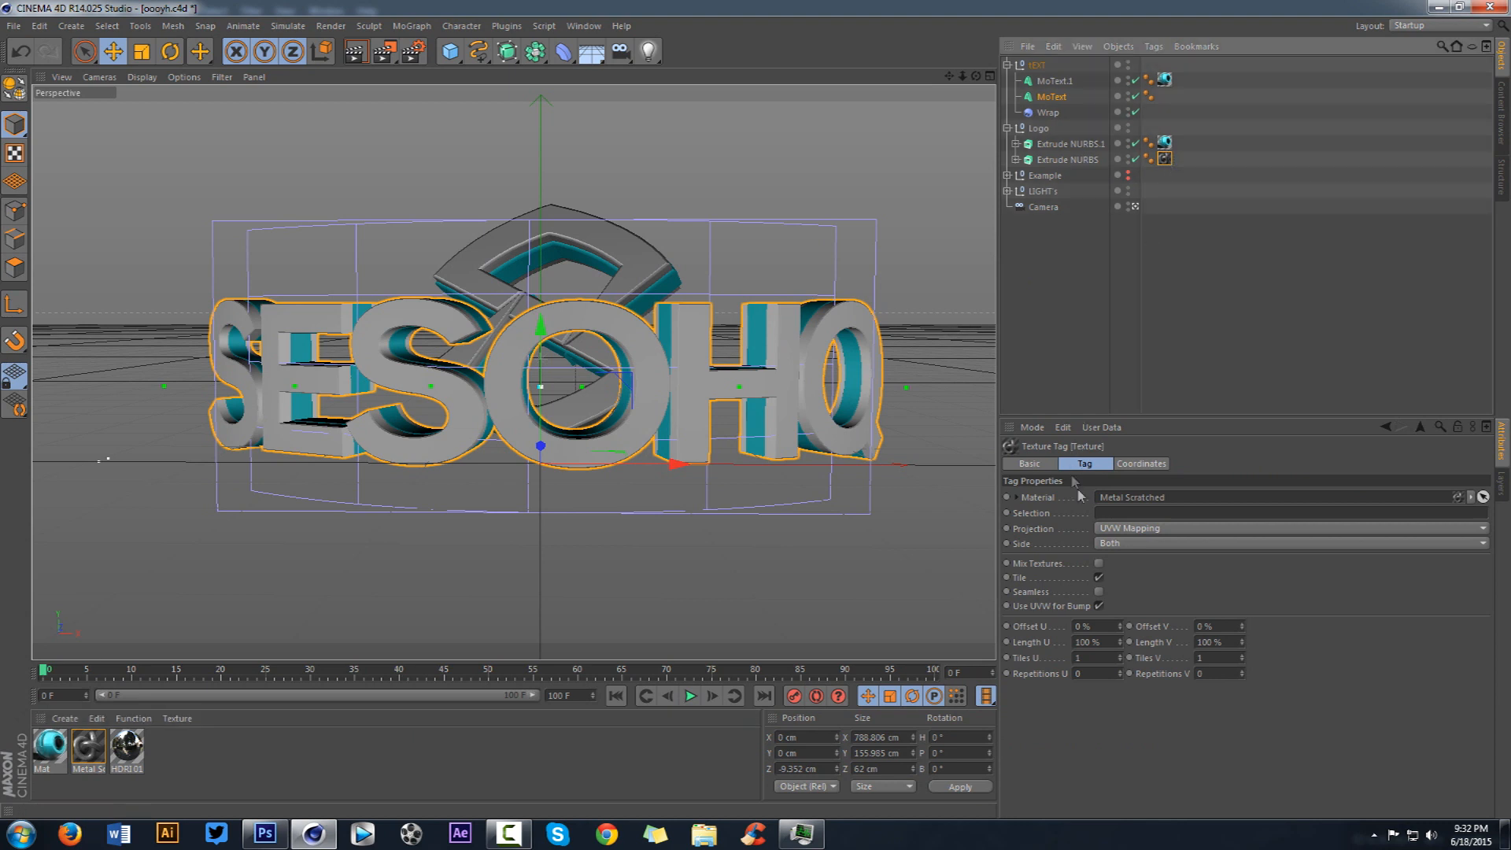
left_click(1121, 536)
left_click(1102, 584)
left_click(1098, 592)
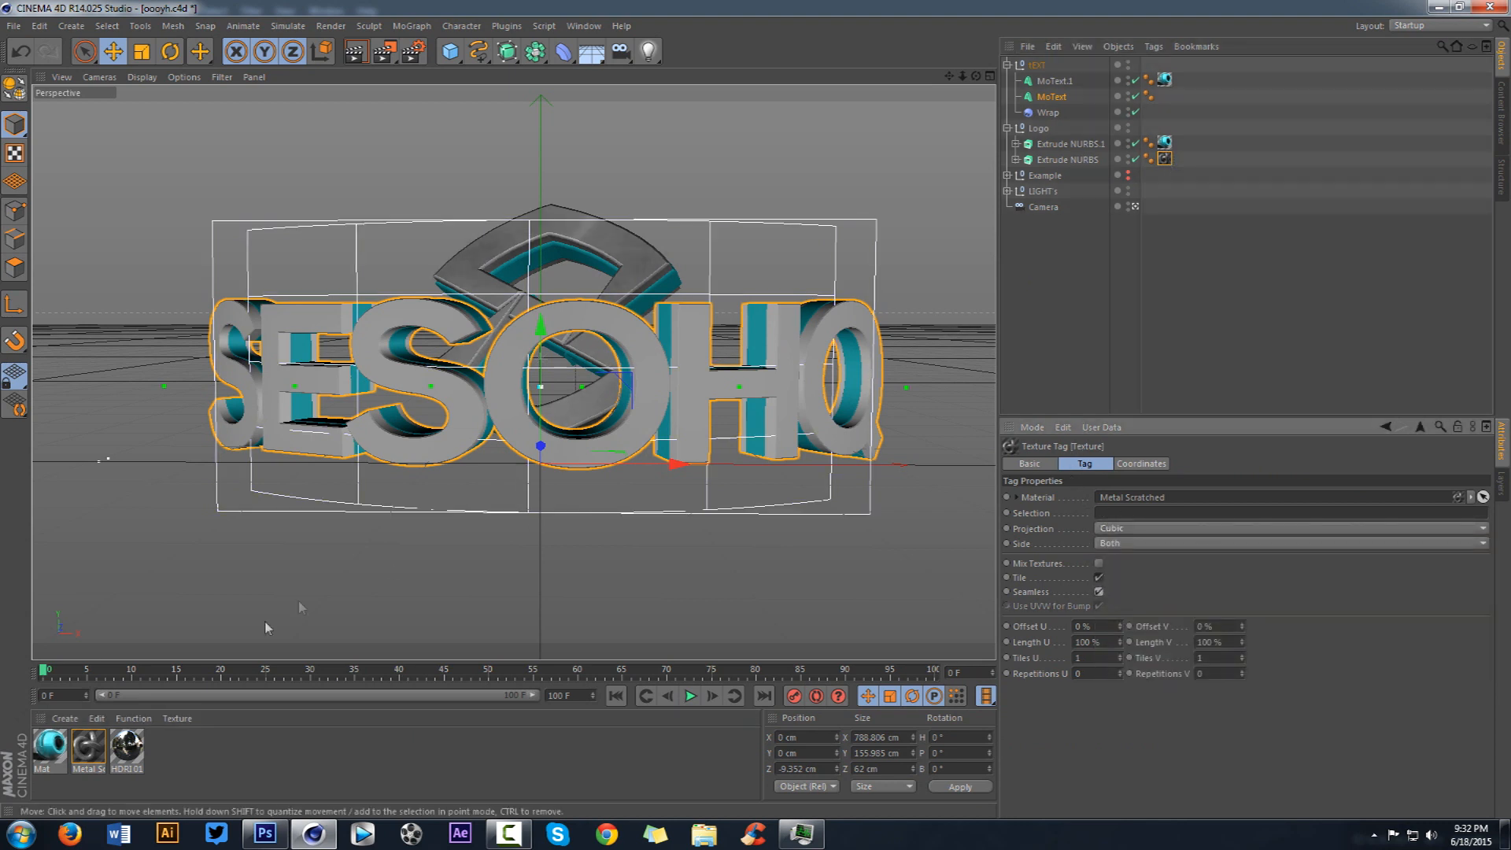
Step: Apply the Metal Scratched material to the MoText object, with Cubic projection and Seamless enabled
left_click_drag(100, 745, 1058, 97)
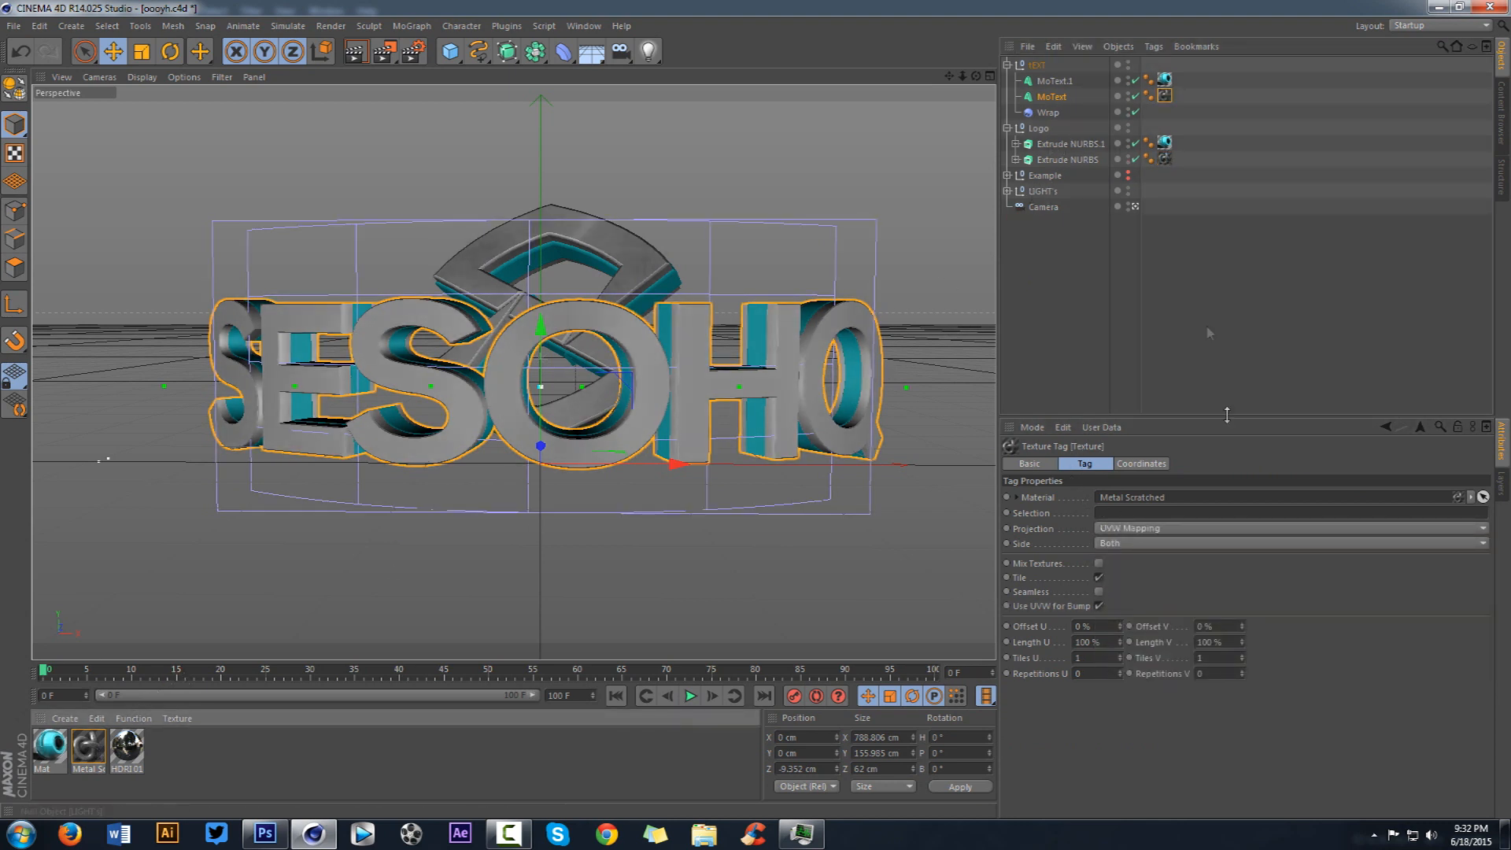
left_click(1155, 532)
left_click(1102, 587)
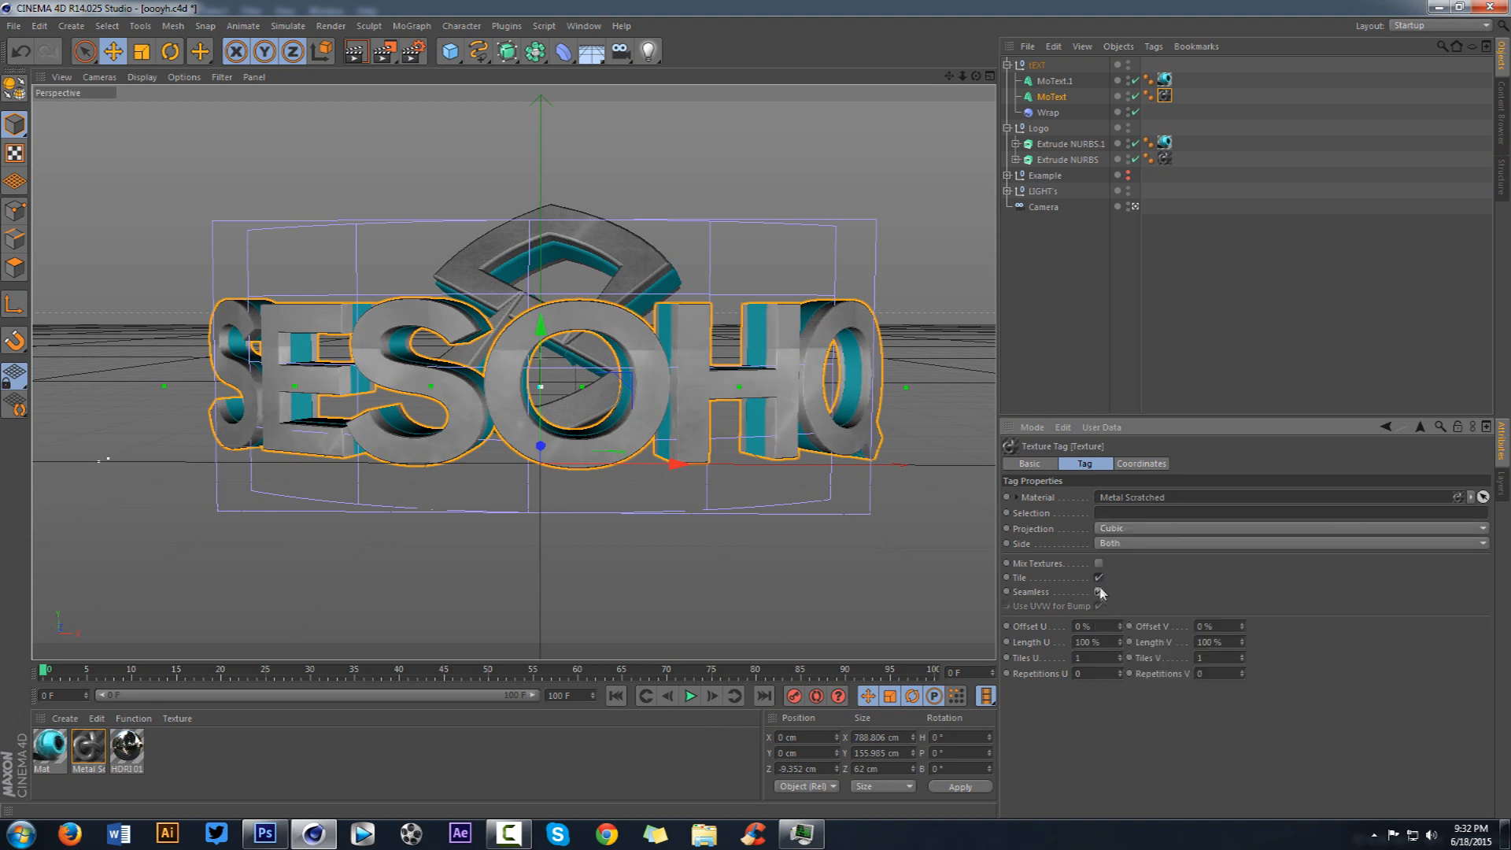
left_click(1099, 591)
left_click(1090, 376)
Step: Render a tall test region across the second S and the logo to check the materials
mouse_move(976, 76)
left_mouse_down()
mouse_move(866, 87)
mouse_move(979, 74)
left_mouse_up()
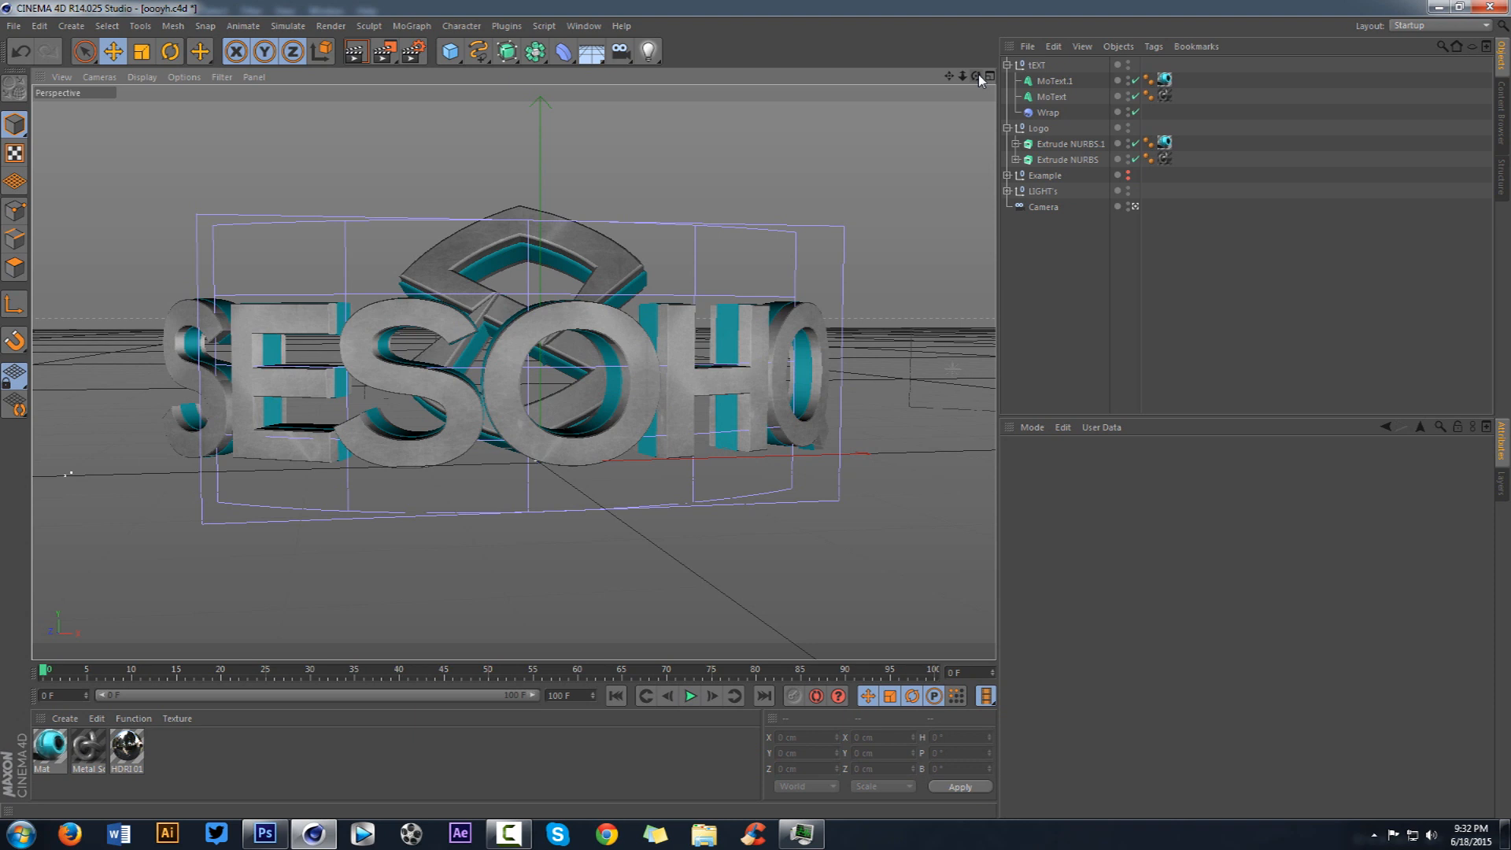
left_click_drag(979, 74, 976, 75)
left_click_drag(386, 55, 453, 75)
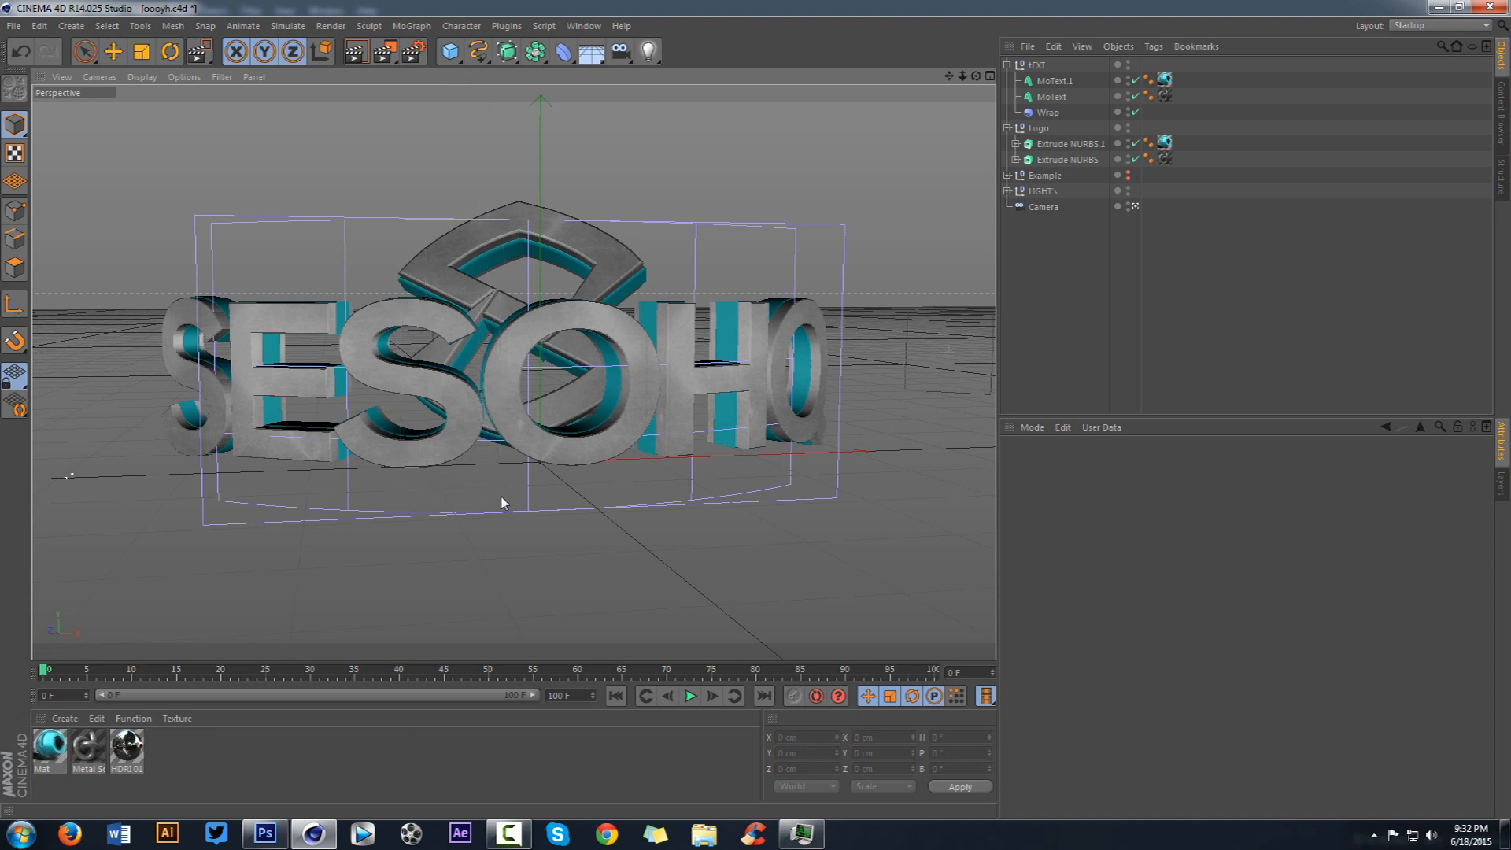
left_click_drag(503, 506, 400, 181)
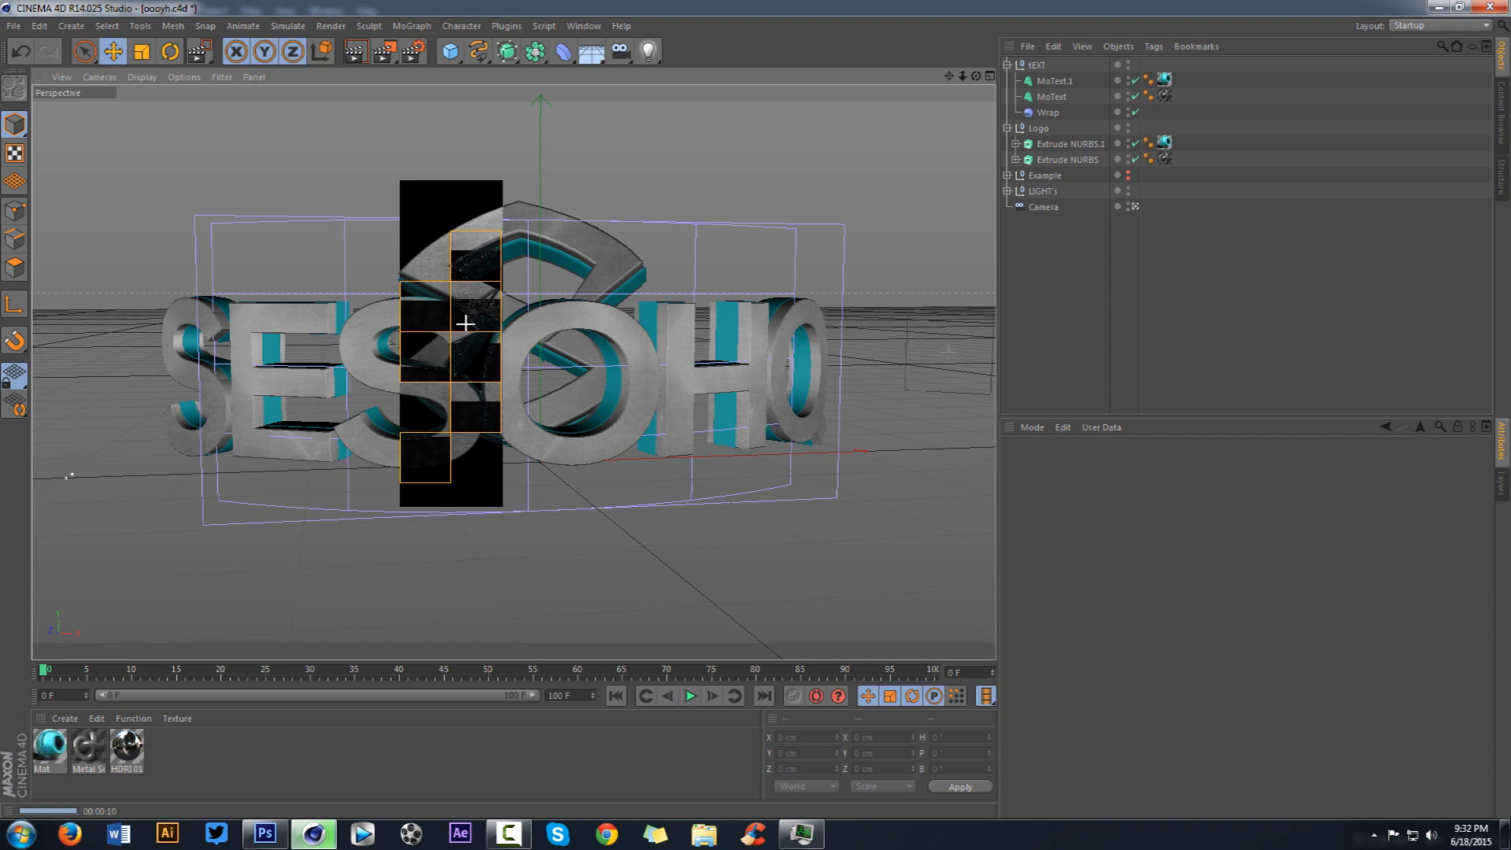
left_click_drag(976, 76, 977, 76)
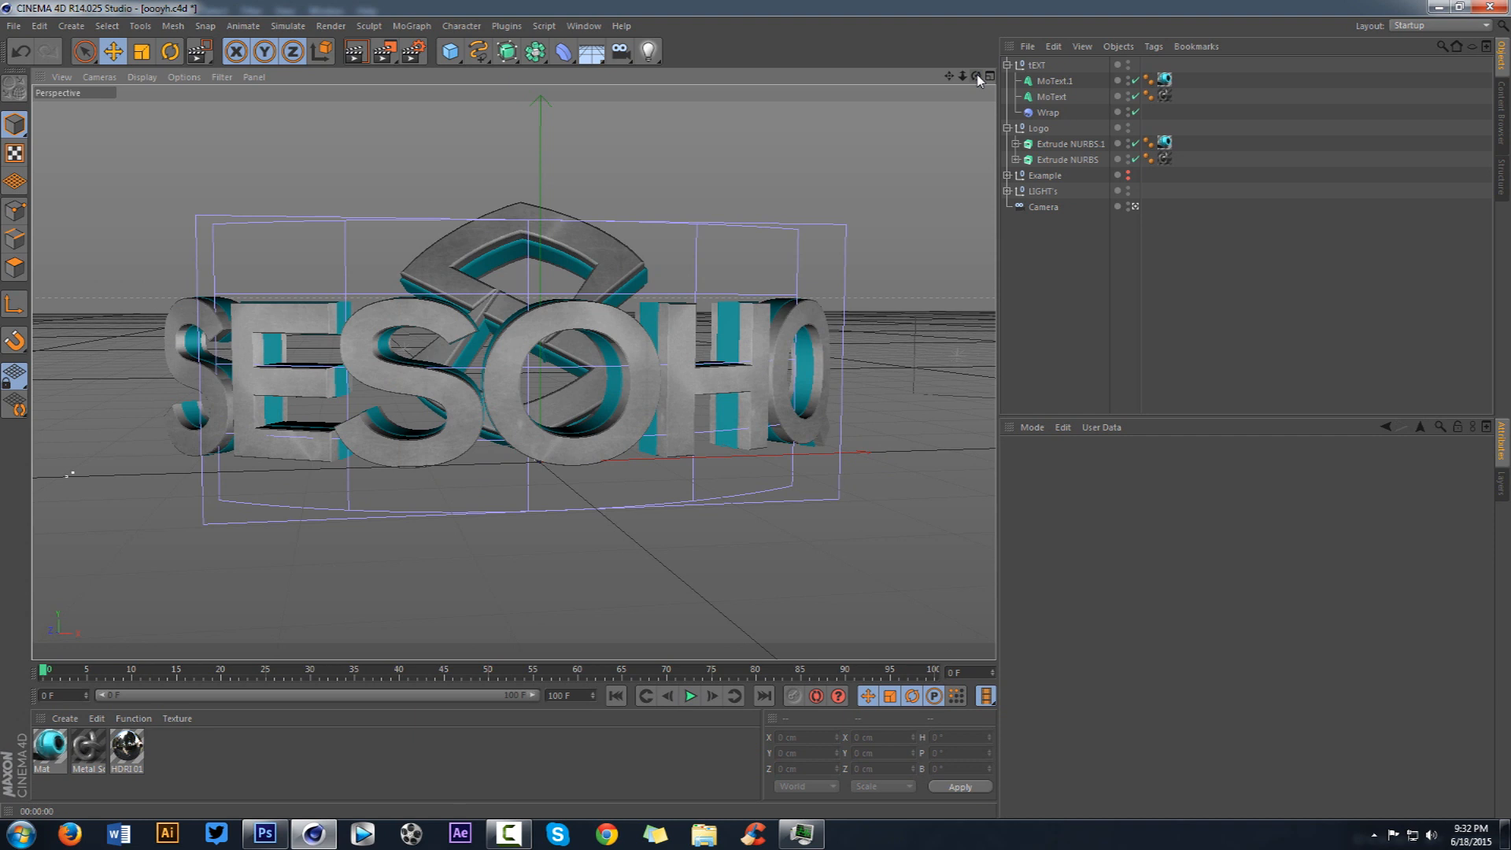
left_click_drag(976, 77, 979, 72)
Step: Collapse the text and Logo groups, add a Sky object and apply the HDRI 018 material to it
left_click(1007, 64)
left_click(1007, 81)
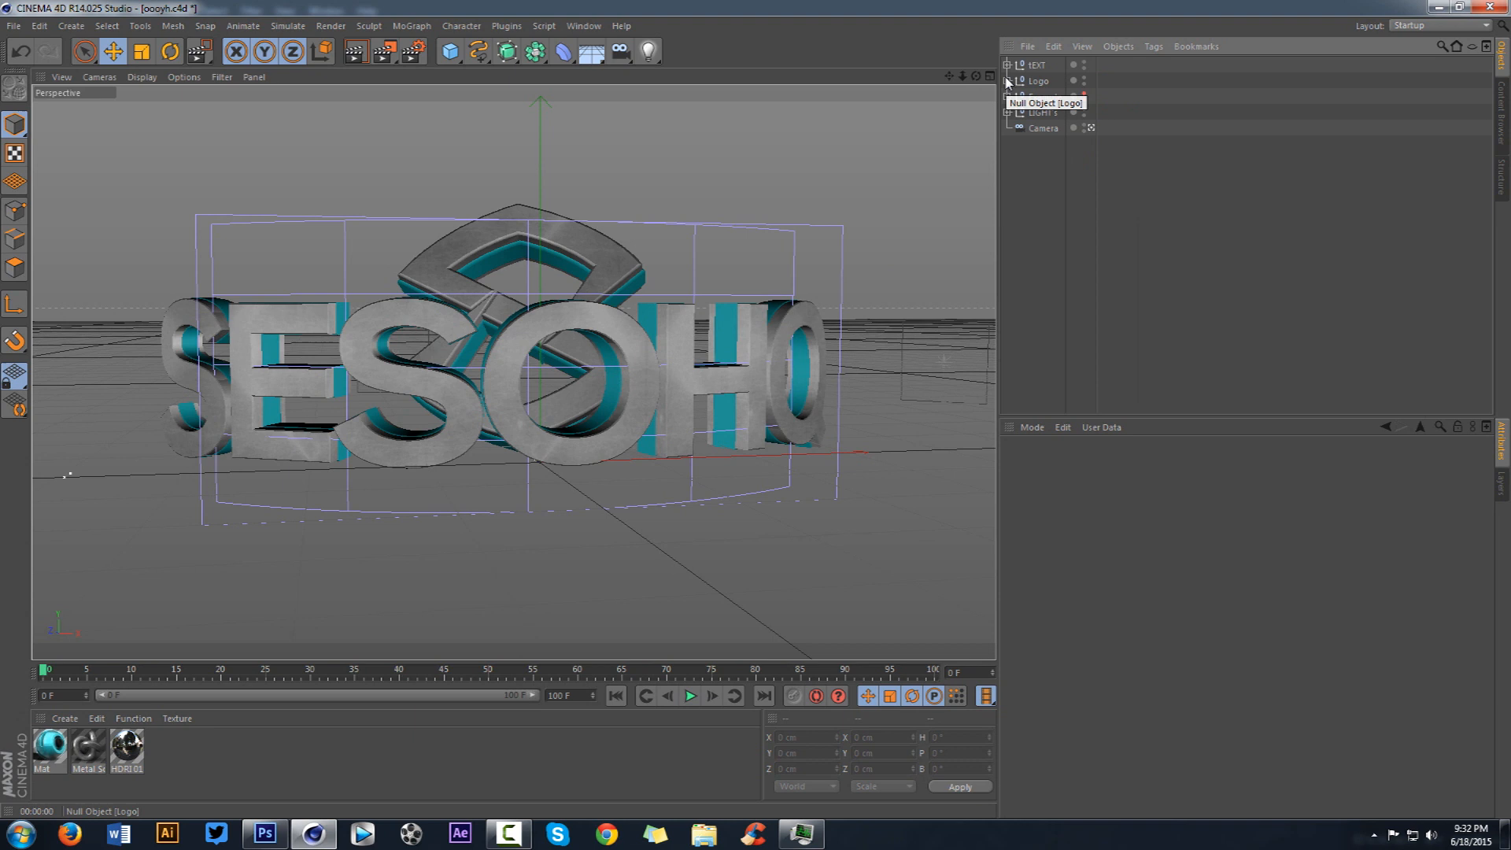
left_click(123, 748)
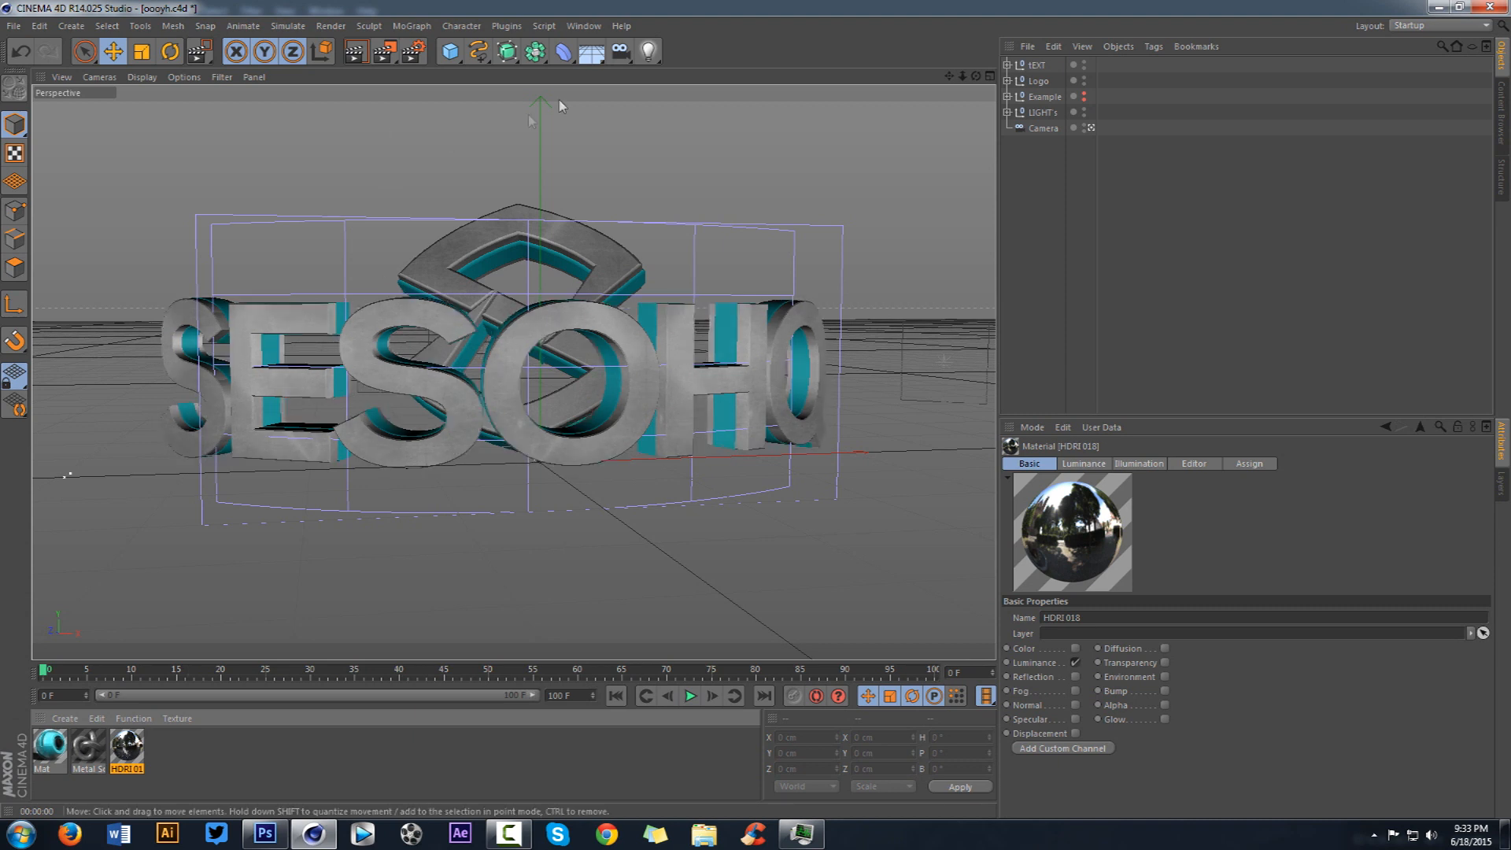
left_click(590, 54)
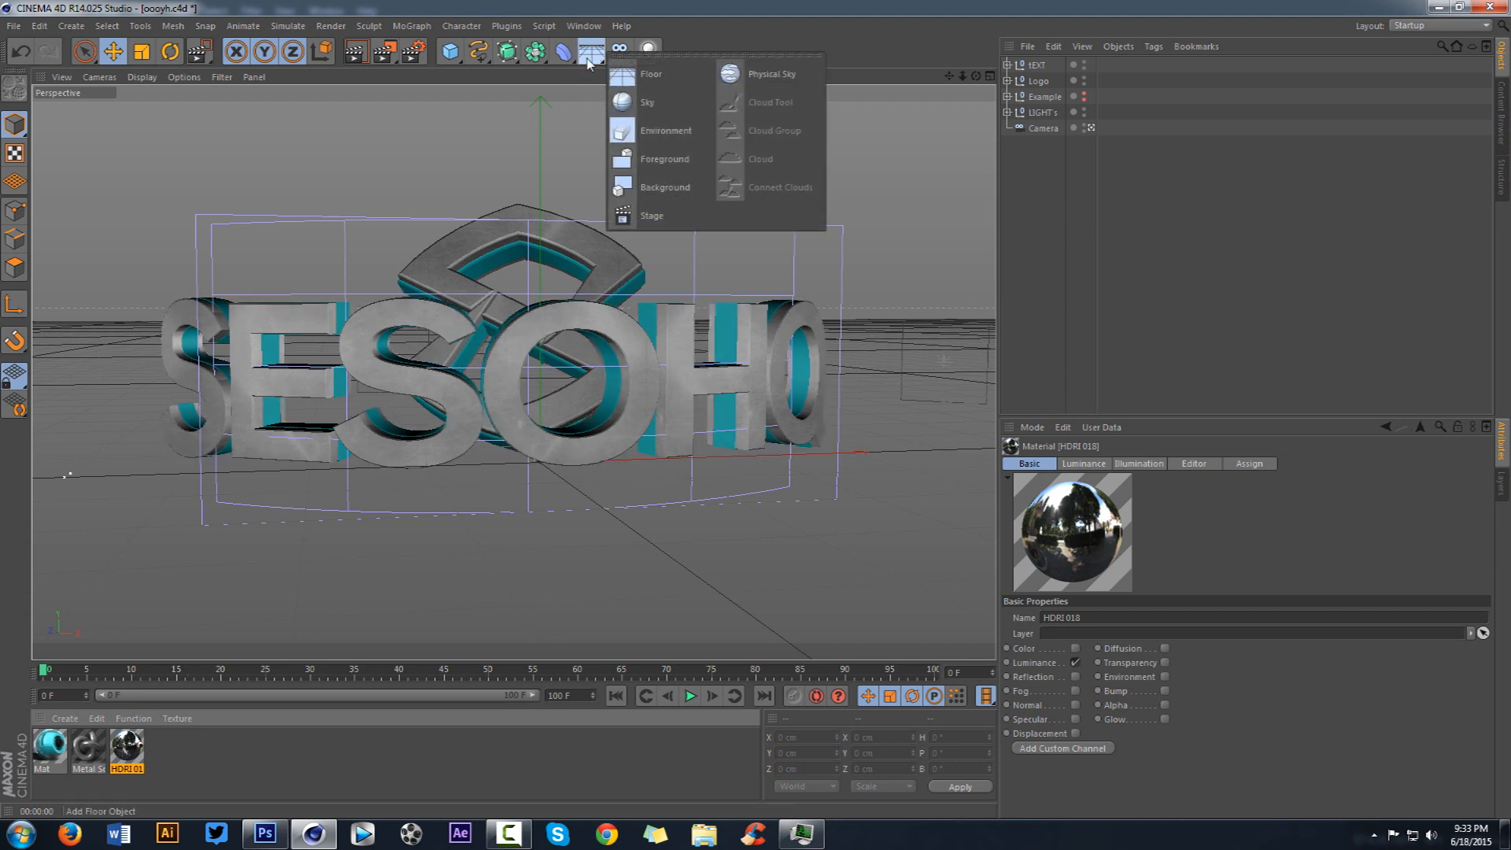
left_click(644, 100)
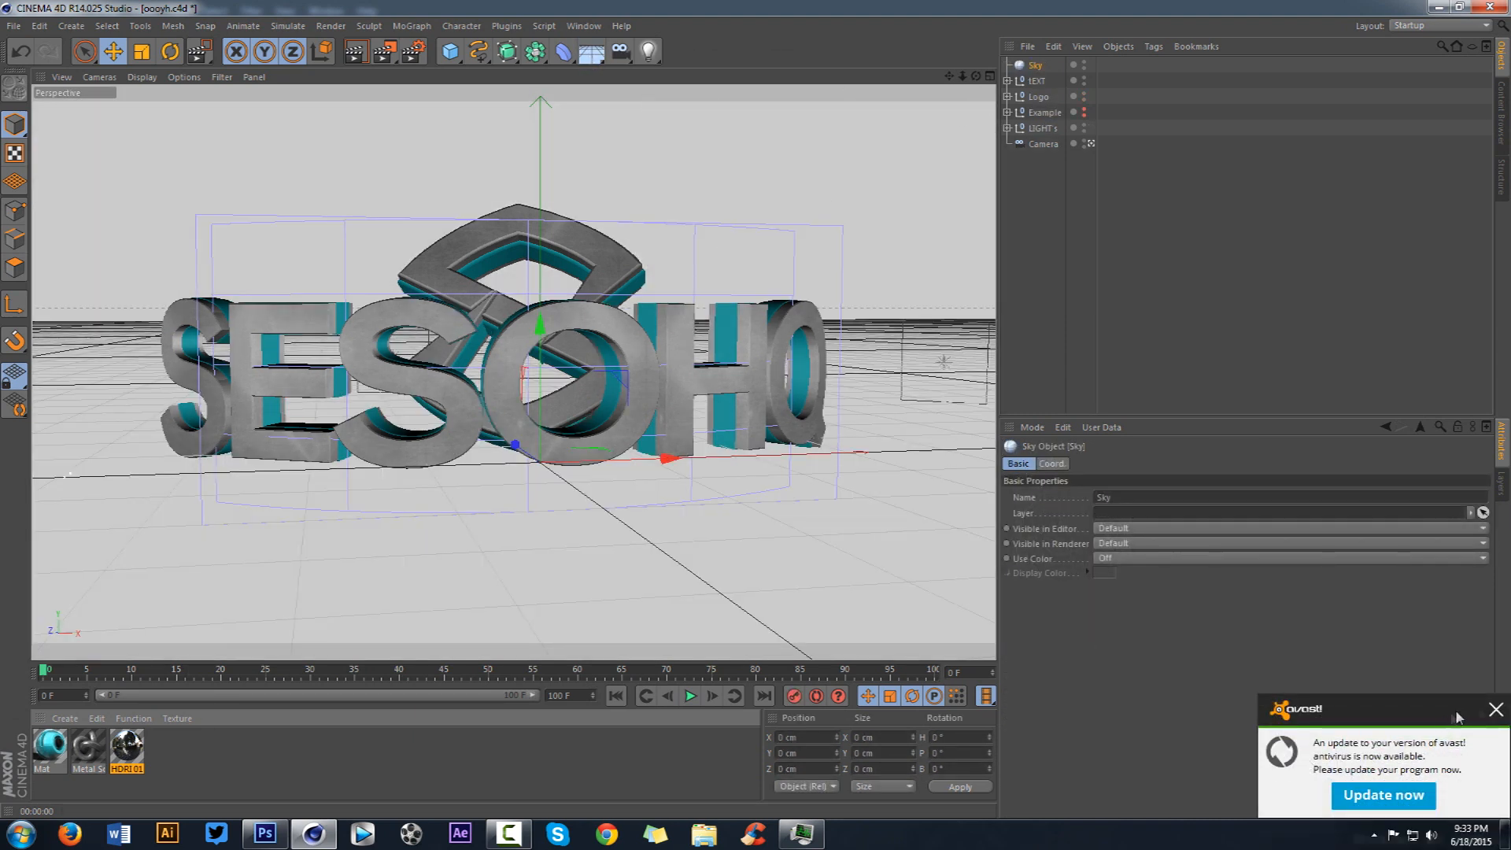
left_click(1497, 711)
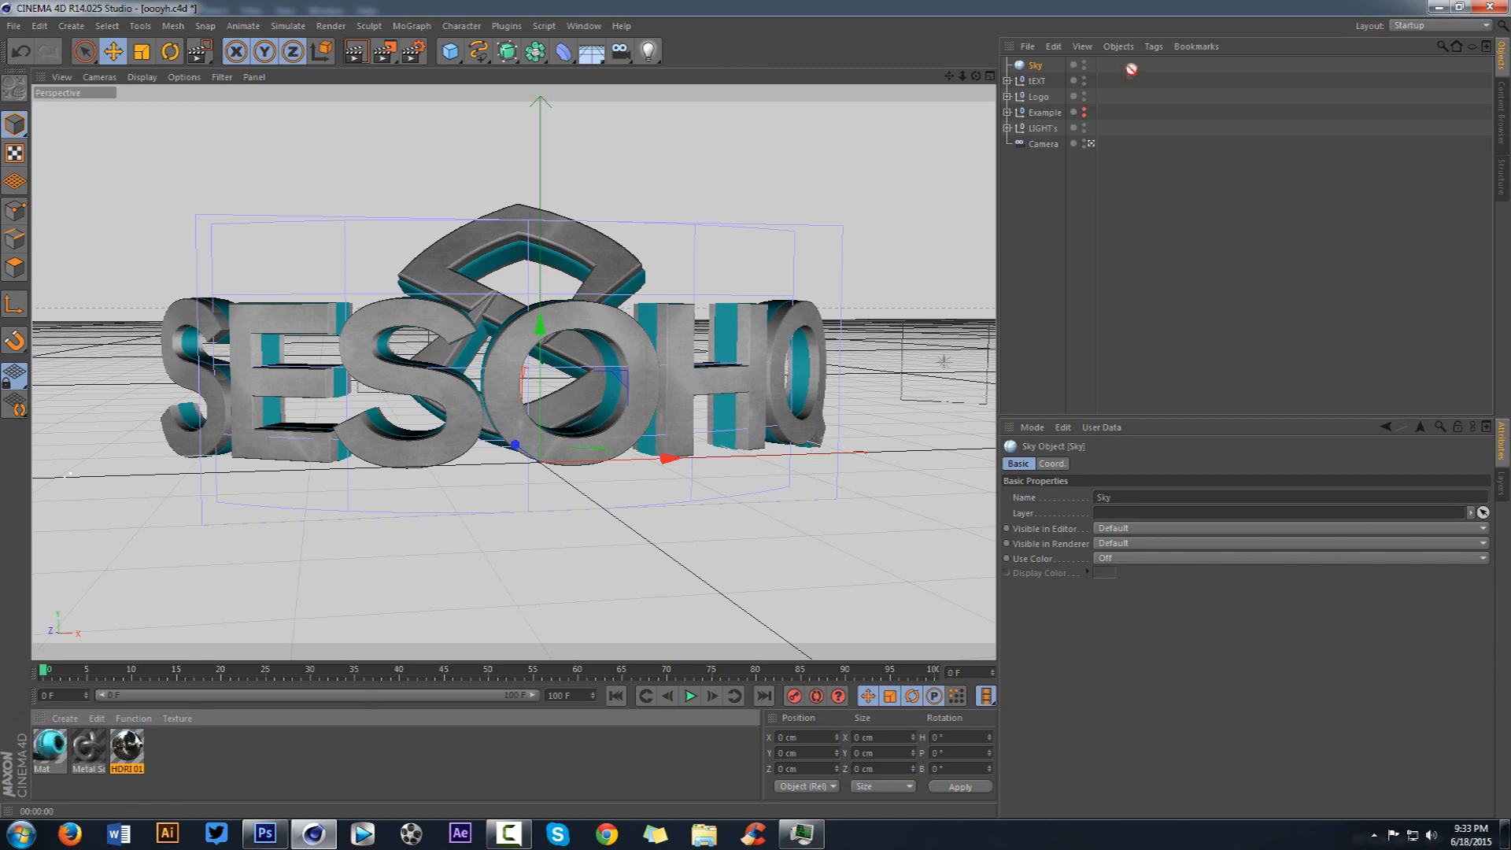
left_click_drag(1034, 70, 1035, 68)
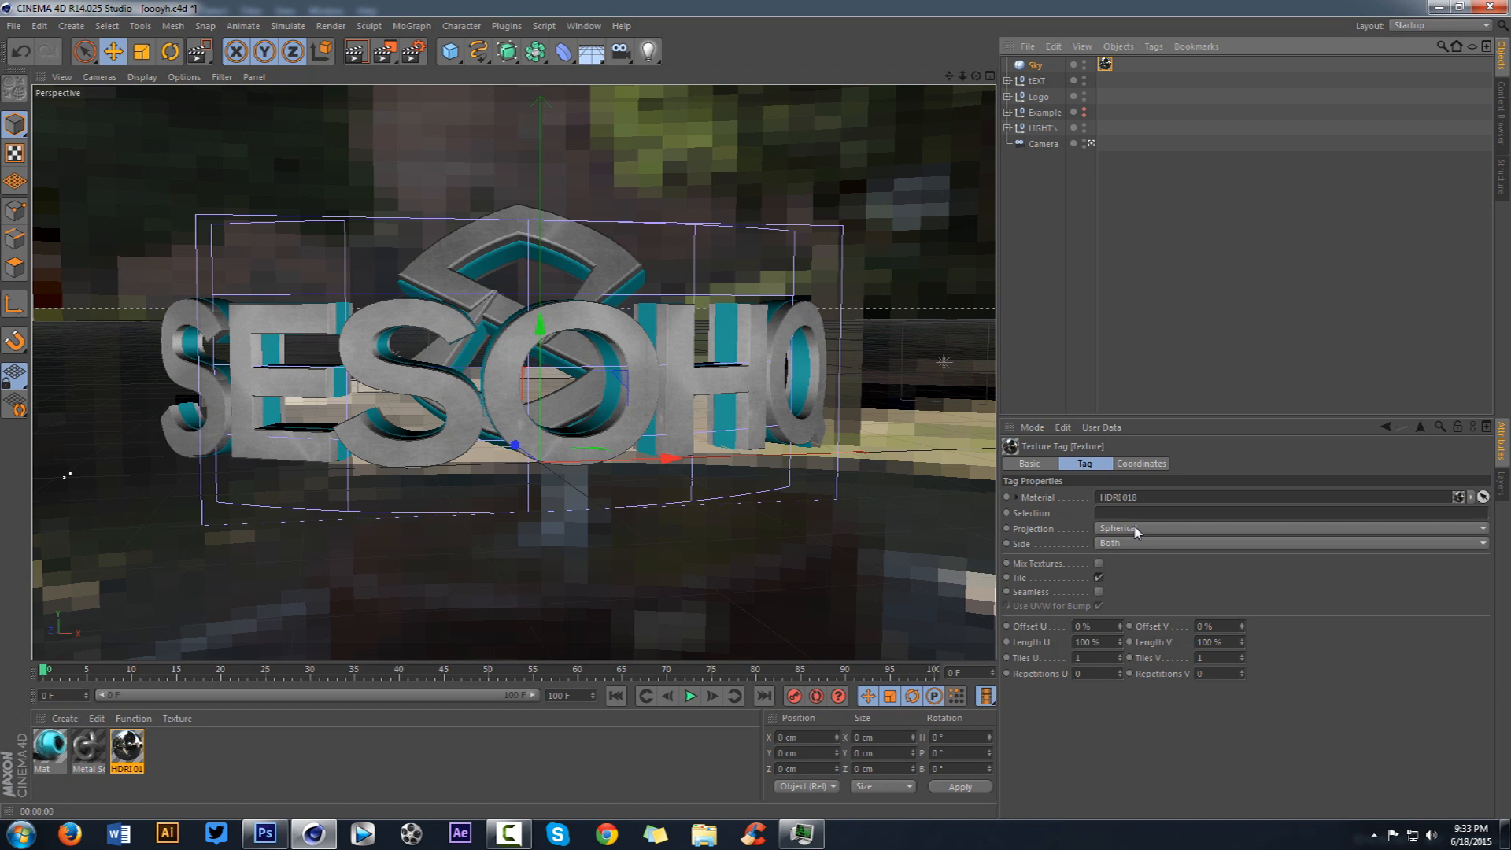
Step: Add a Compositing tag to the Sky with Seen by Camera off, and render a tall test region across the second S and the logo
right_click(1035, 69)
mouse_move(1085, 79)
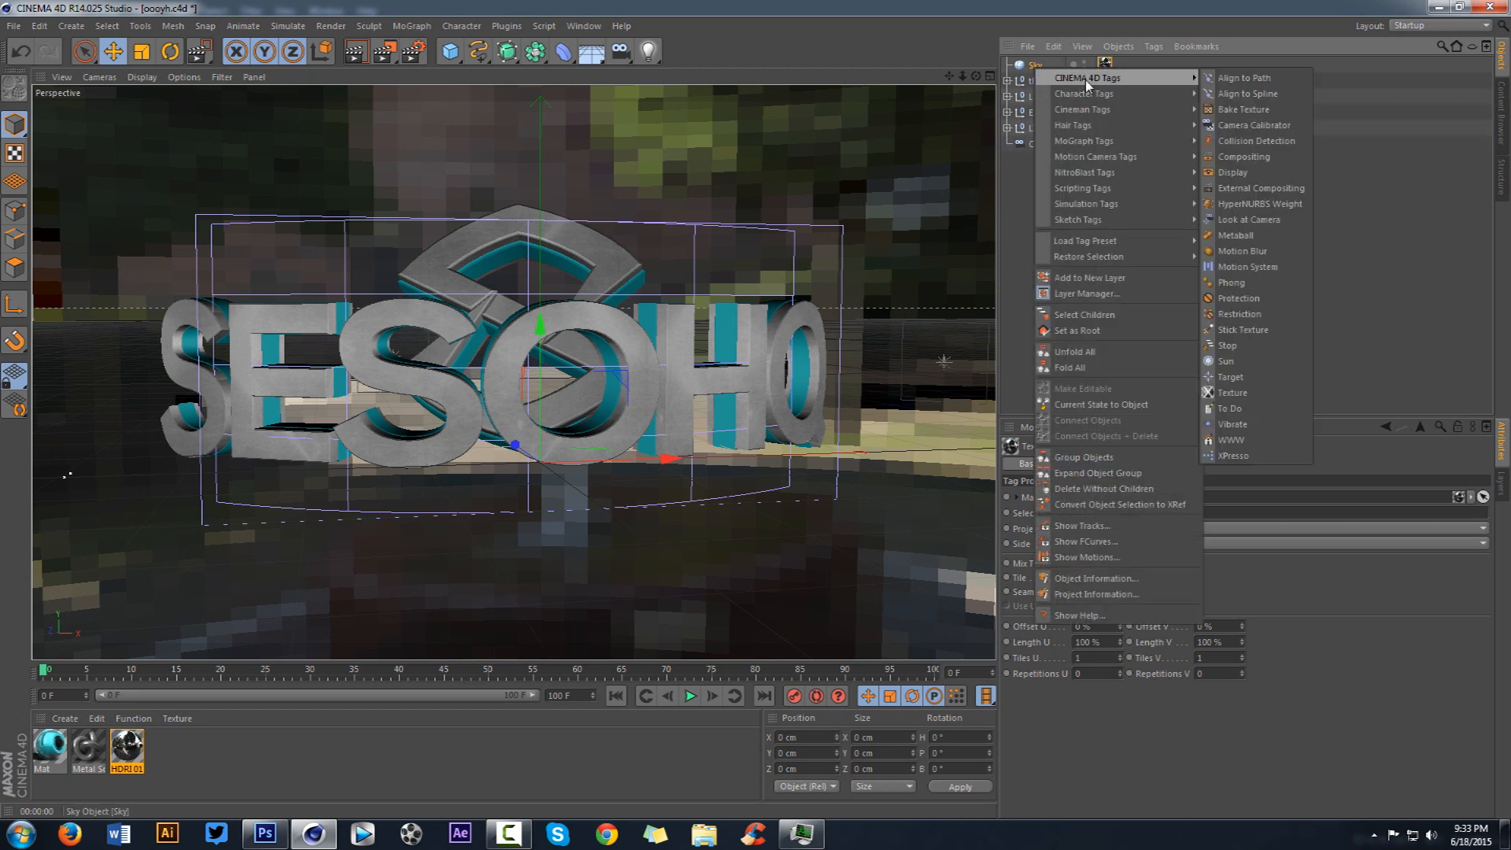
left_click(1255, 158)
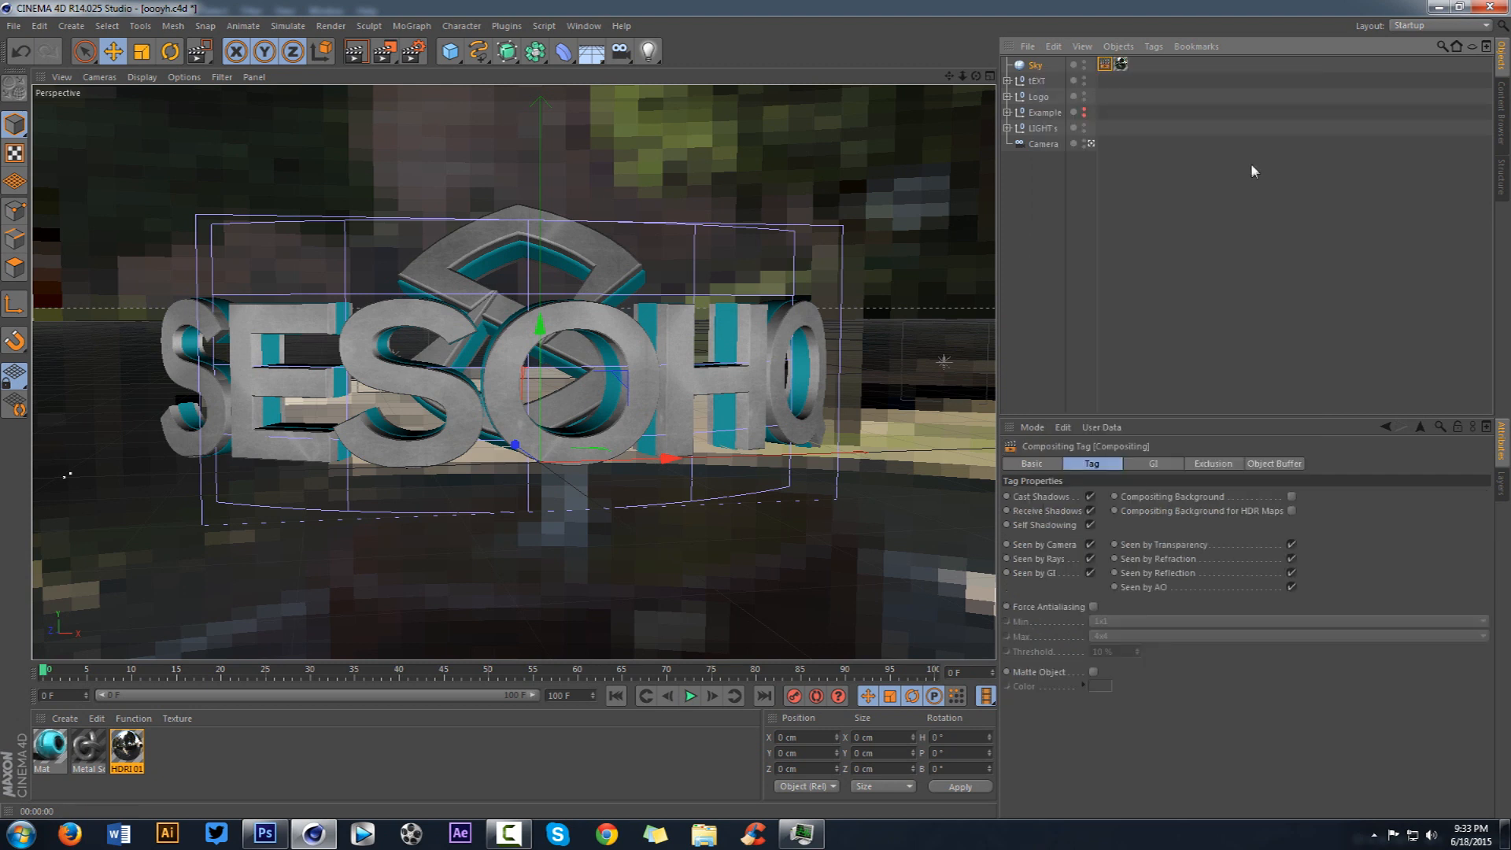
left_click(1090, 545)
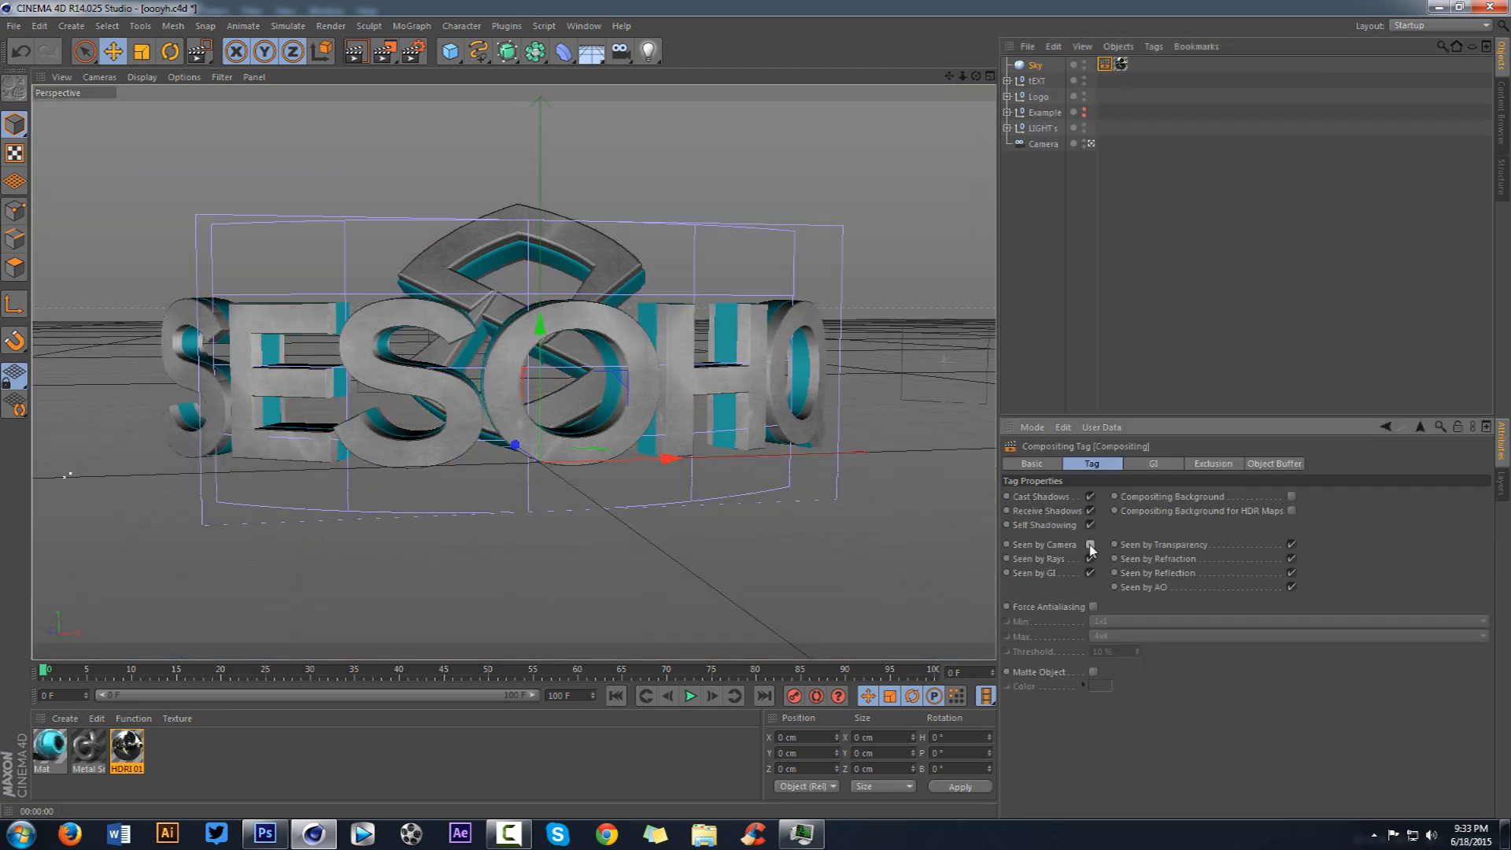
left_click_drag(385, 53, 434, 77)
left_click_drag(390, 199, 507, 510)
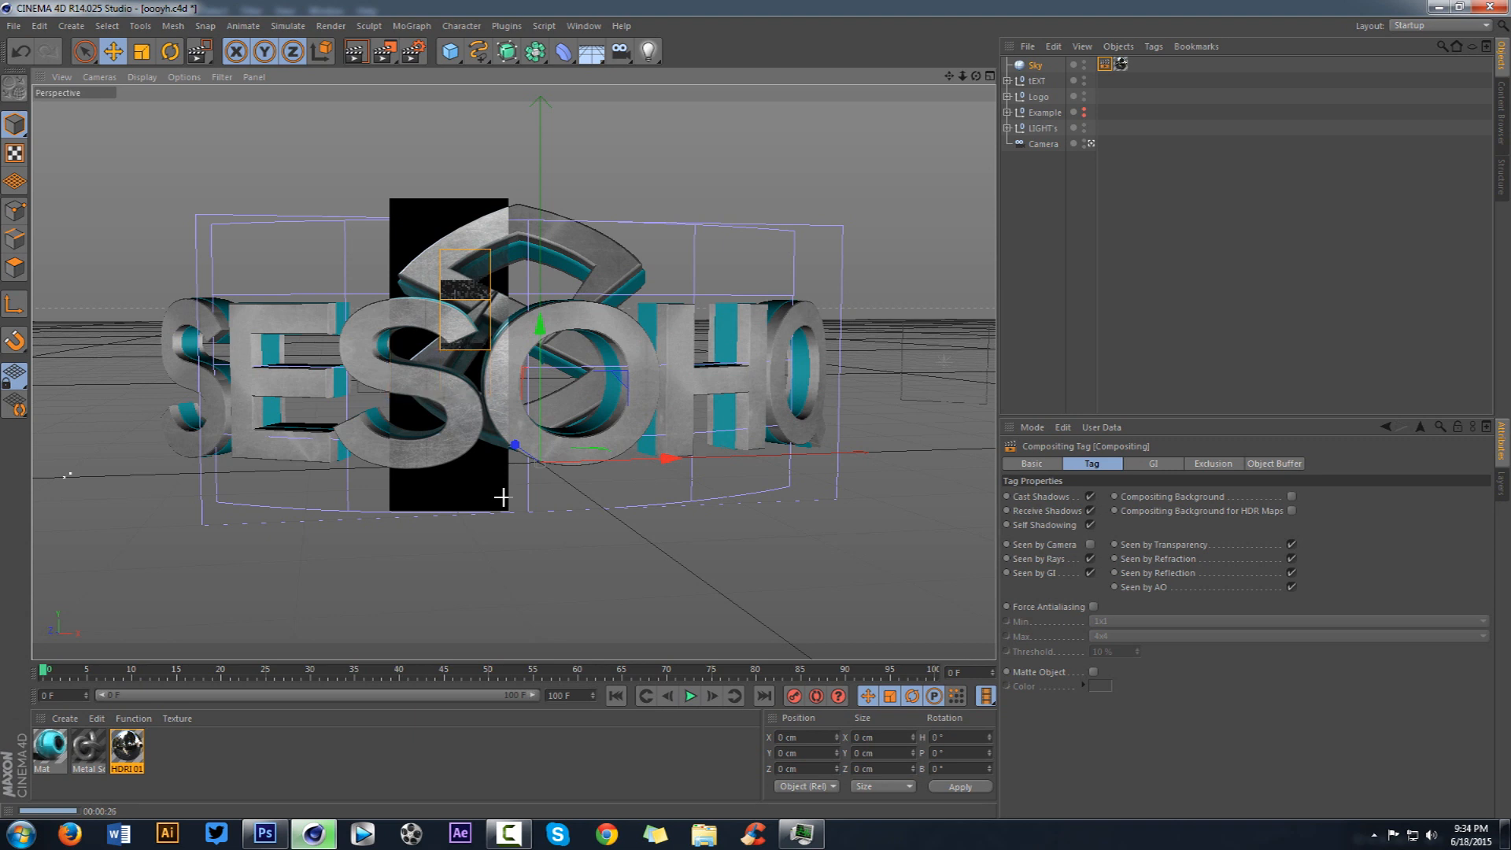
left_click_drag(977, 76, 944, 83)
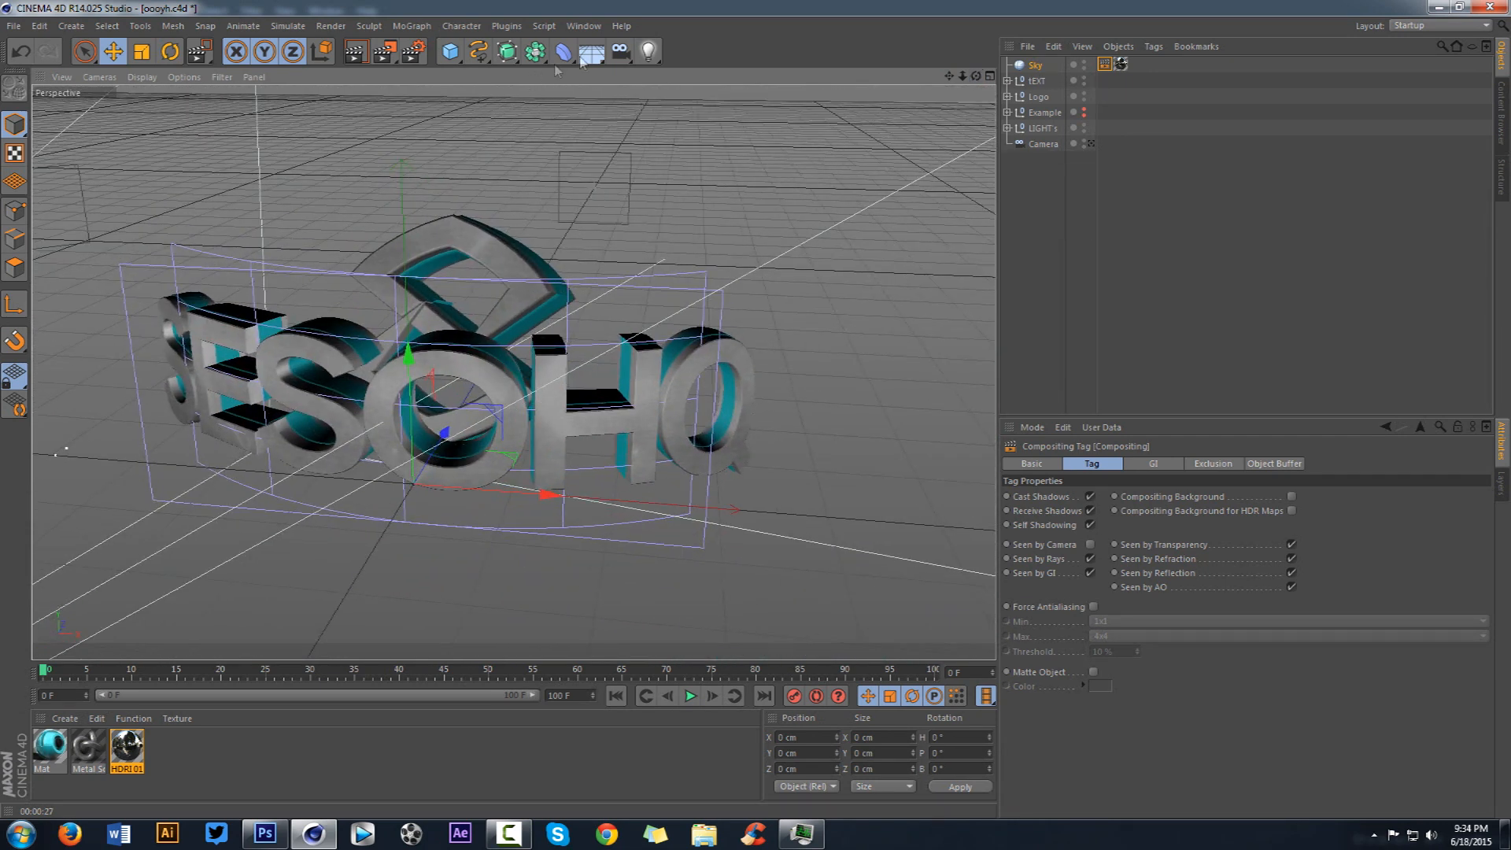
left_click(564, 52)
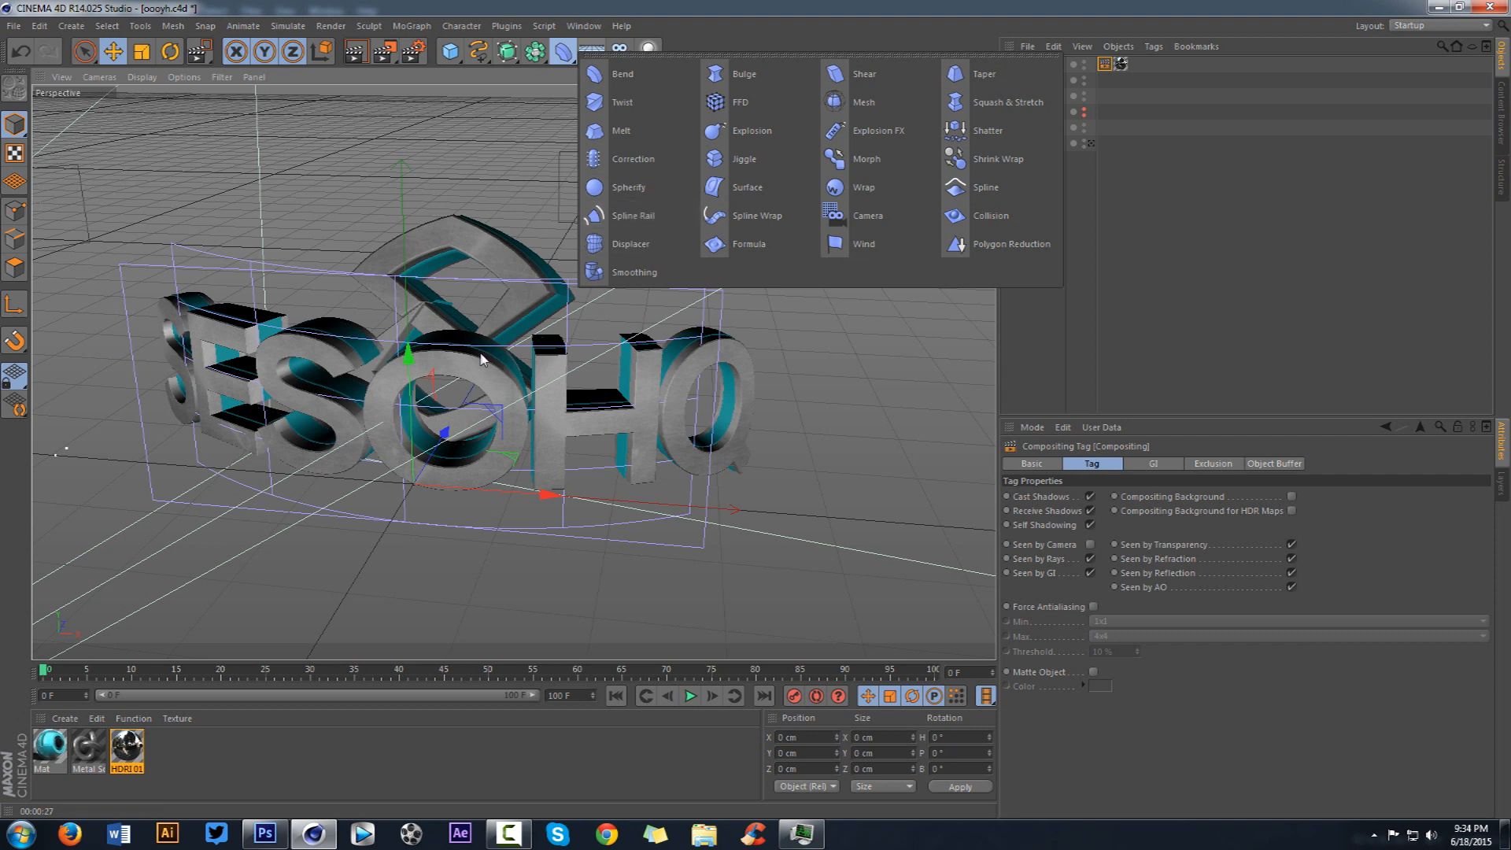
left_click(762, 39)
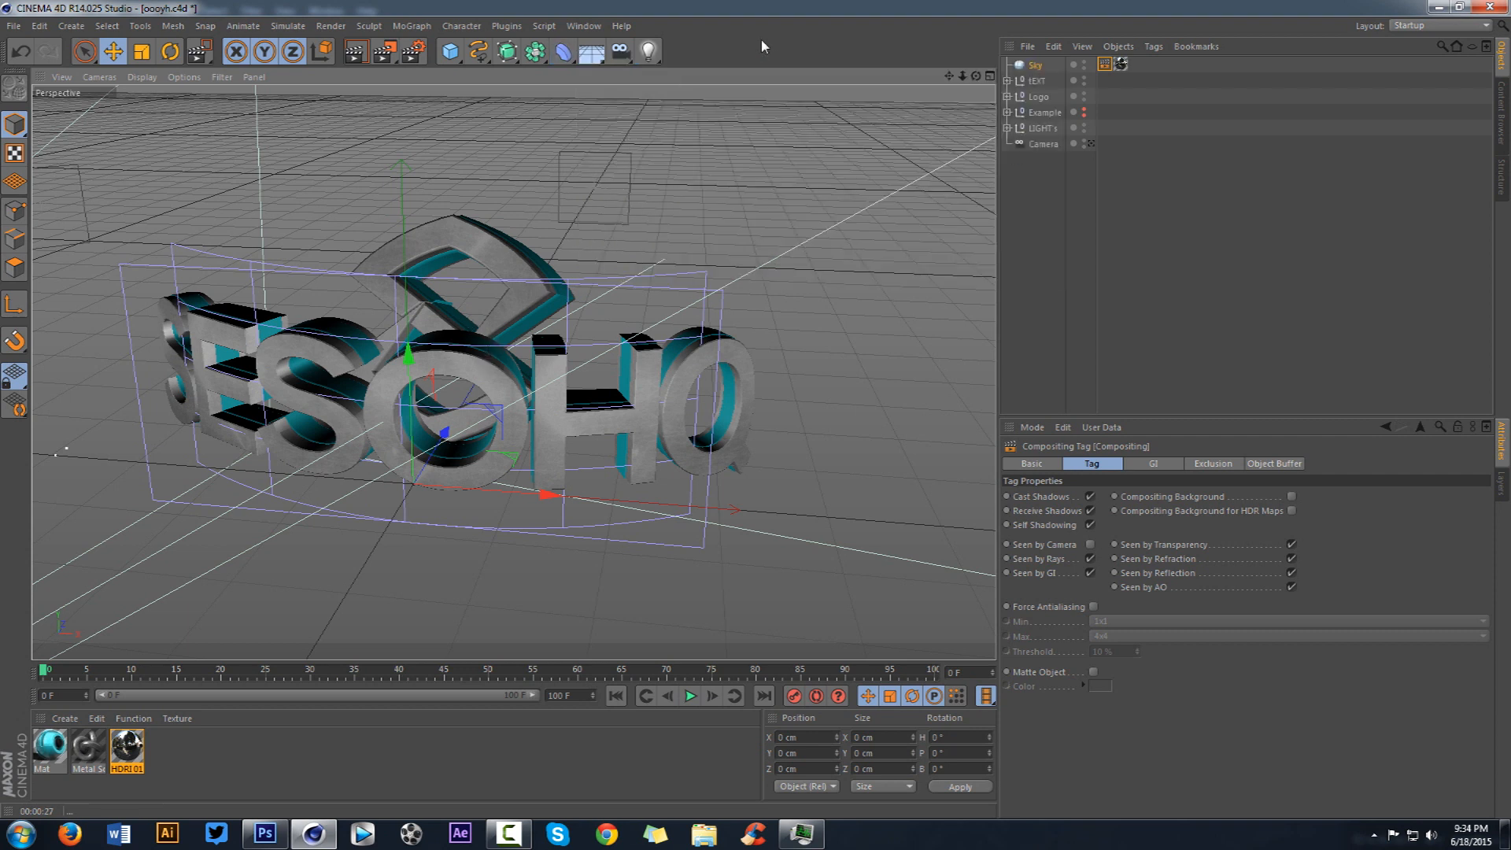
left_click_drag(976, 75, 704, 74)
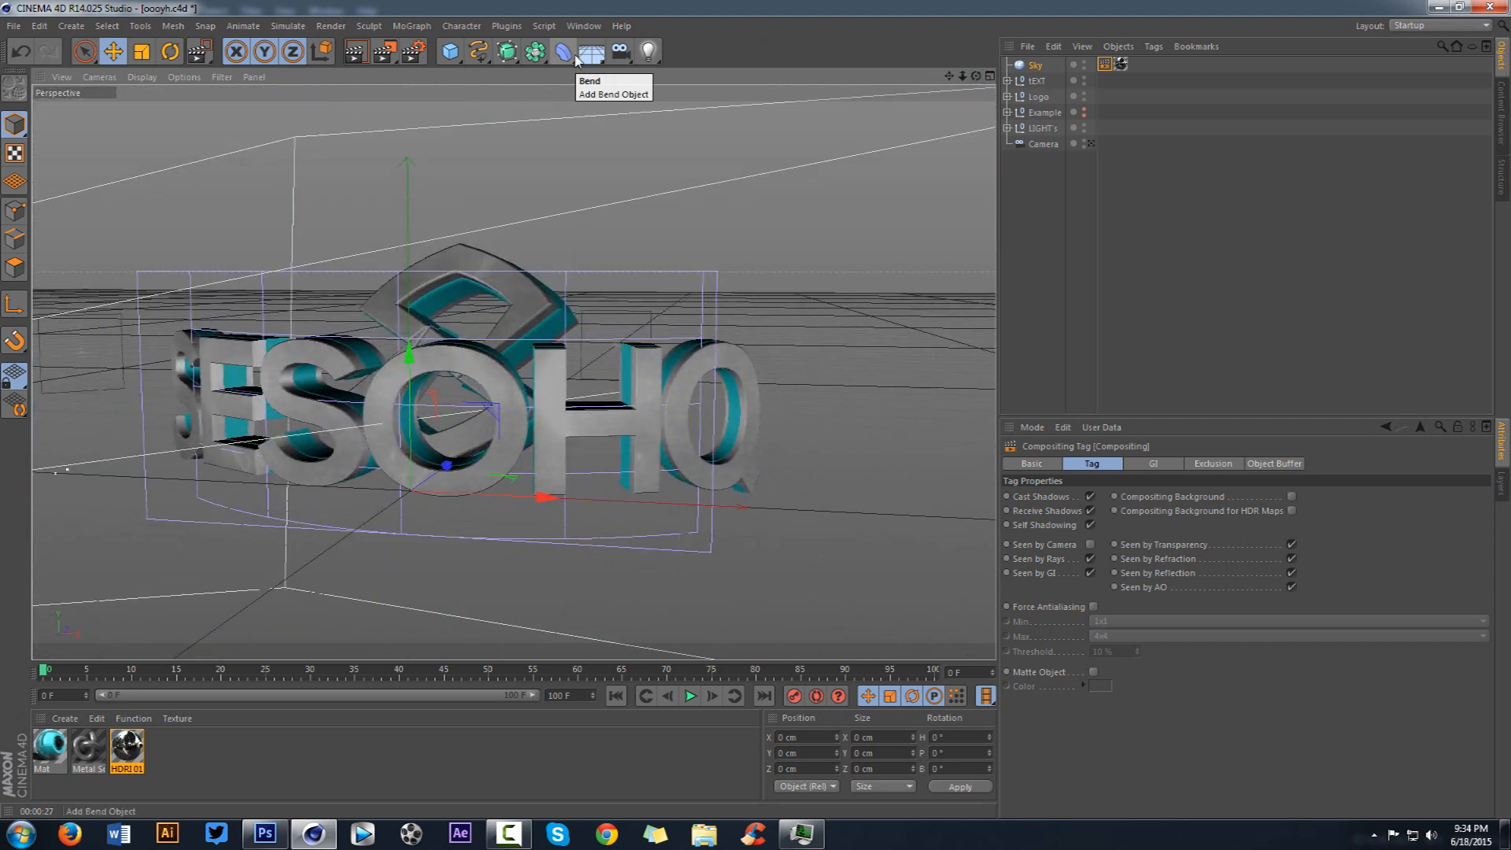
left_click(575, 59)
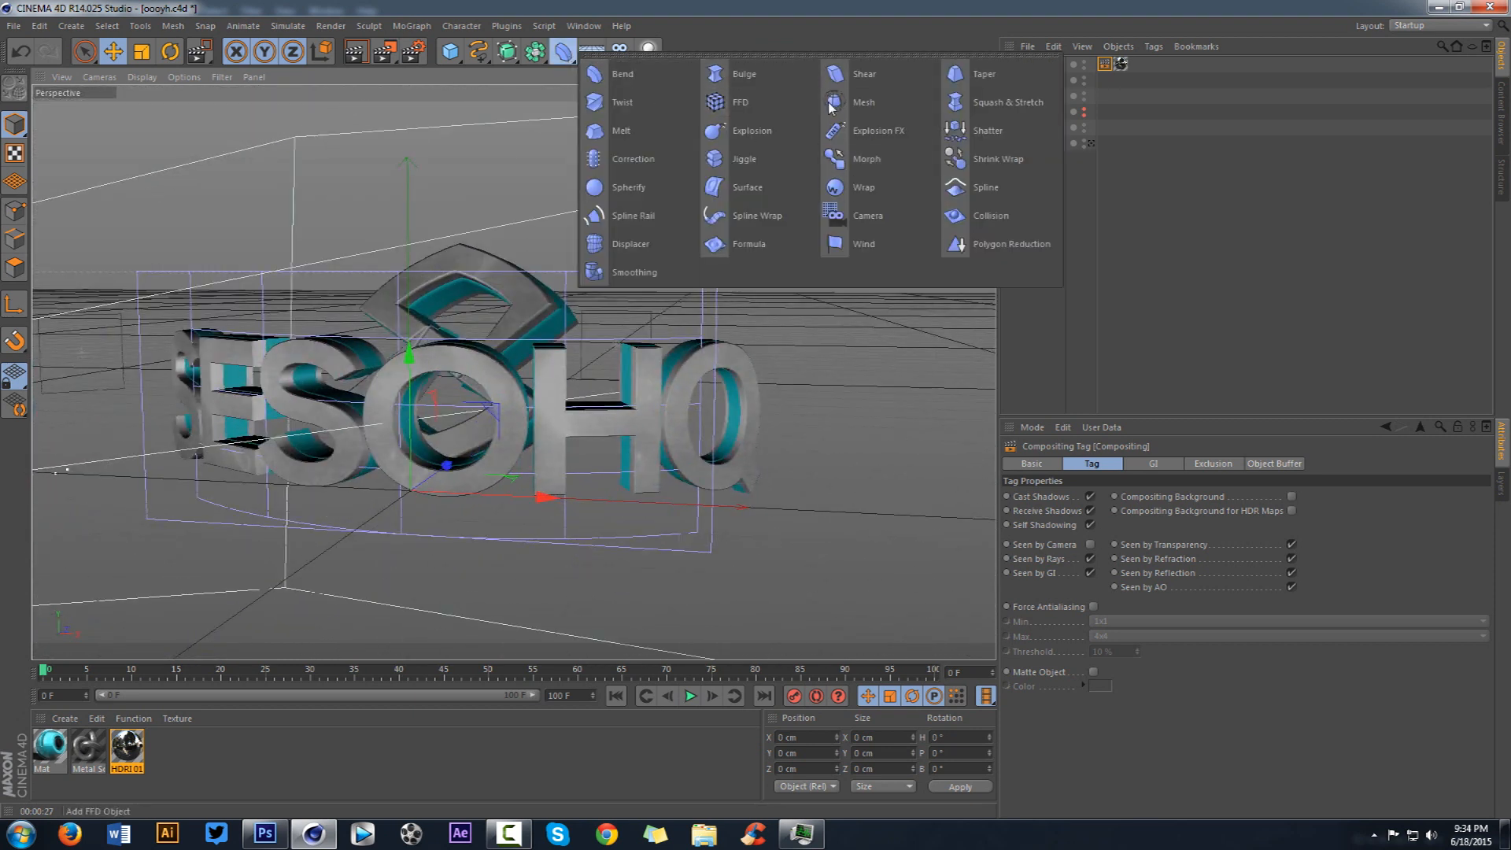
left_click(907, 35)
mouse_move(976, 76)
left_mouse_down()
mouse_move(836, 82)
mouse_move(1058, 73)
mouse_move(972, 61)
left_mouse_up()
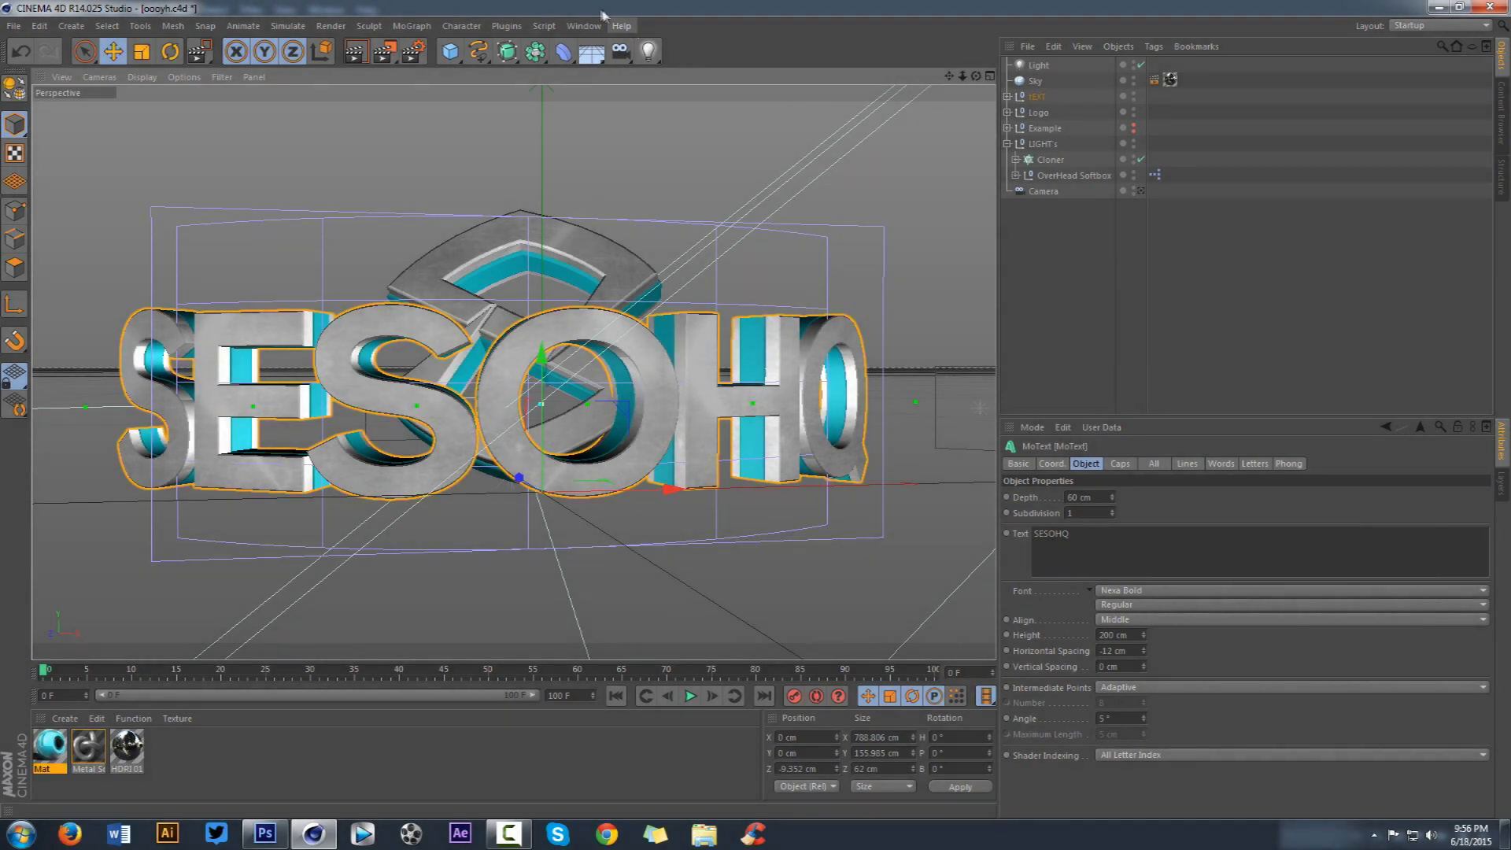
Step: Inspect the finished quicktut6.png render of the SESOHQ text and logo up close in the Picture Viewer
left_click(587, 25)
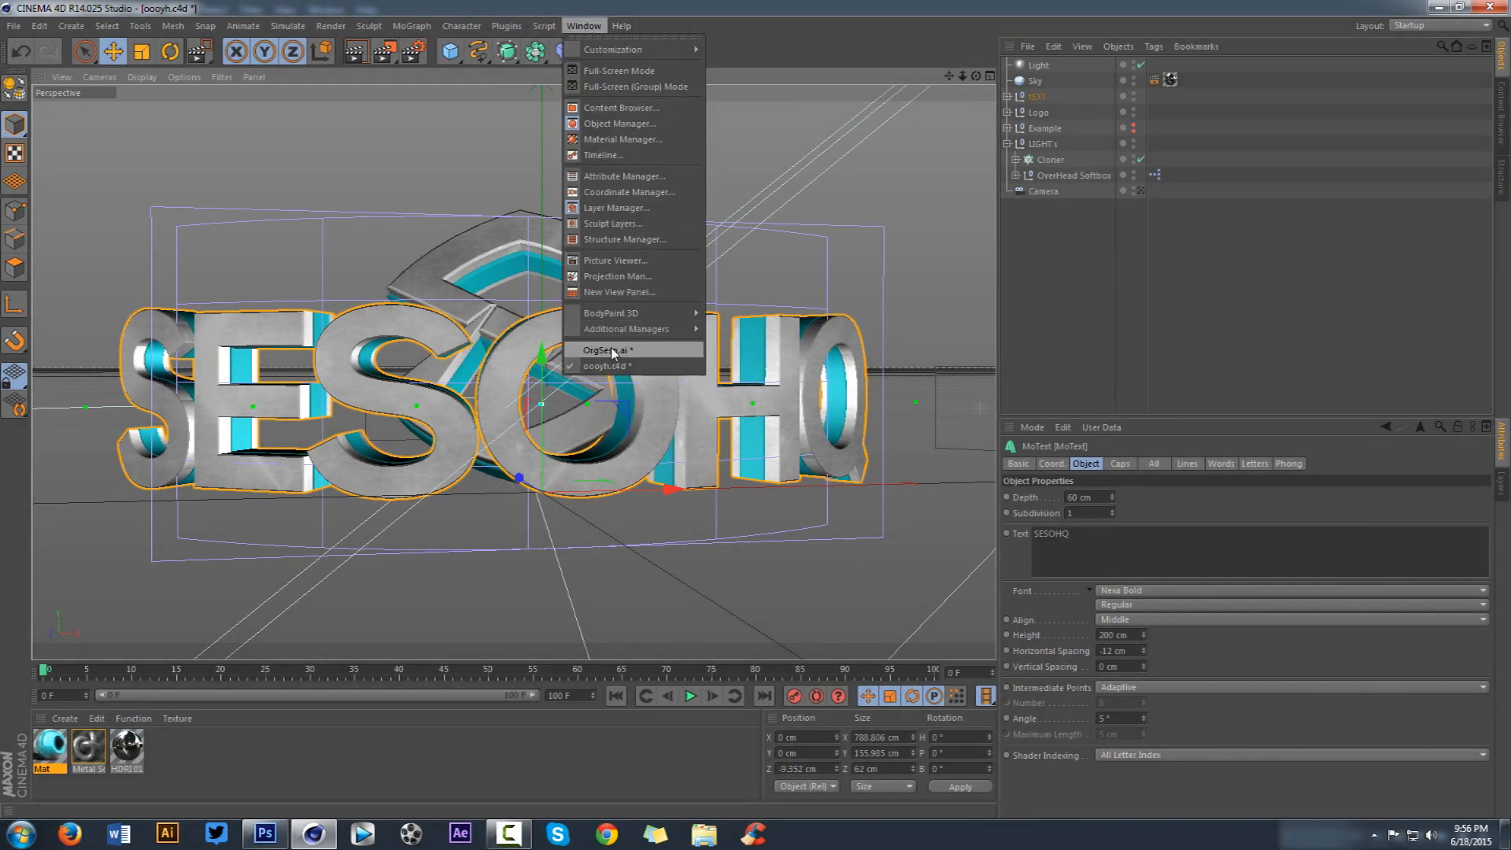
left_click(615, 262)
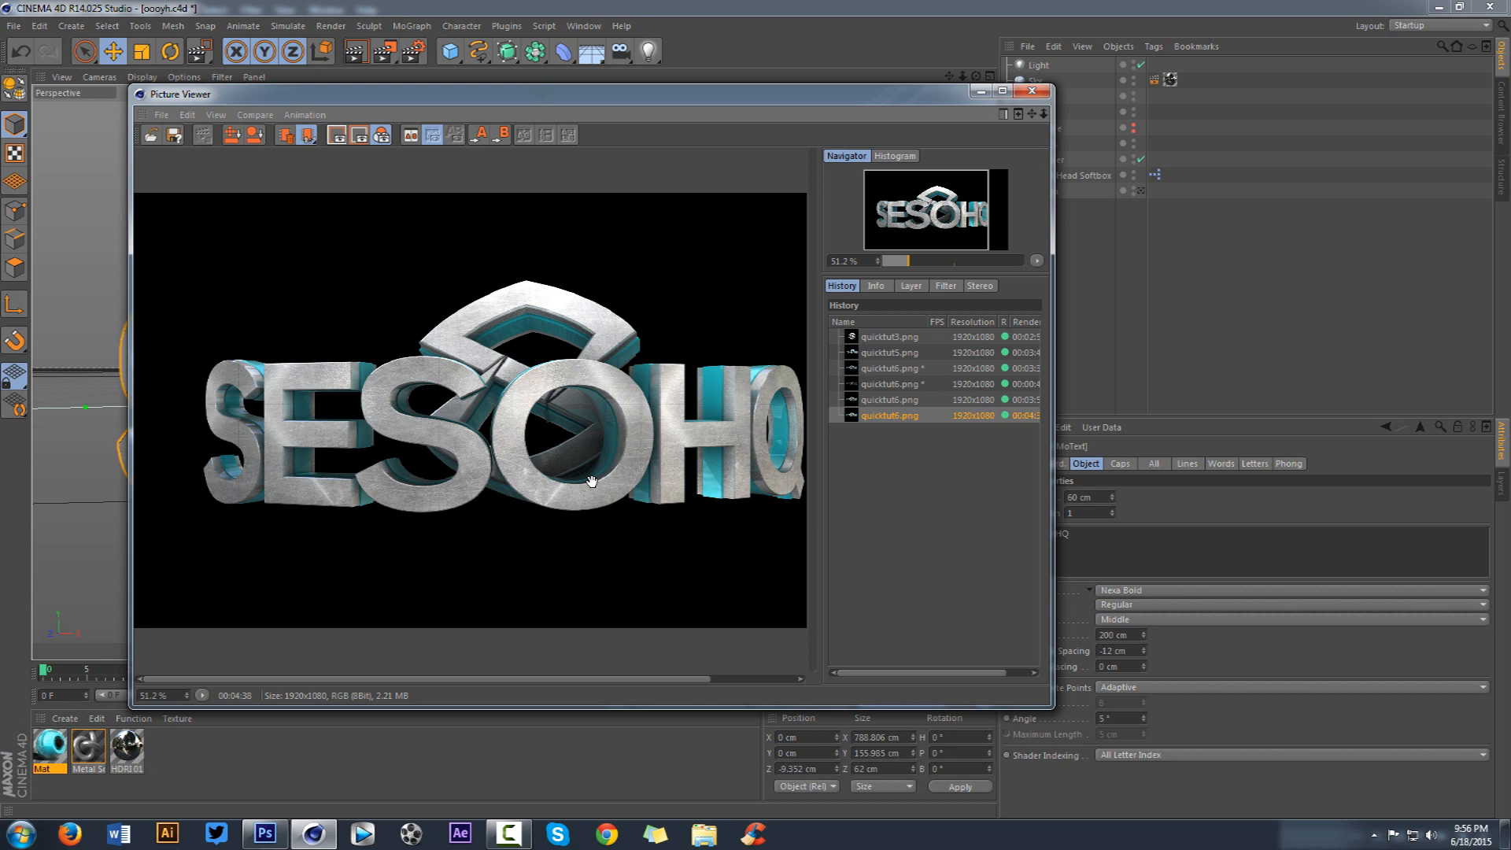
scroll(592, 432, "up", 4)
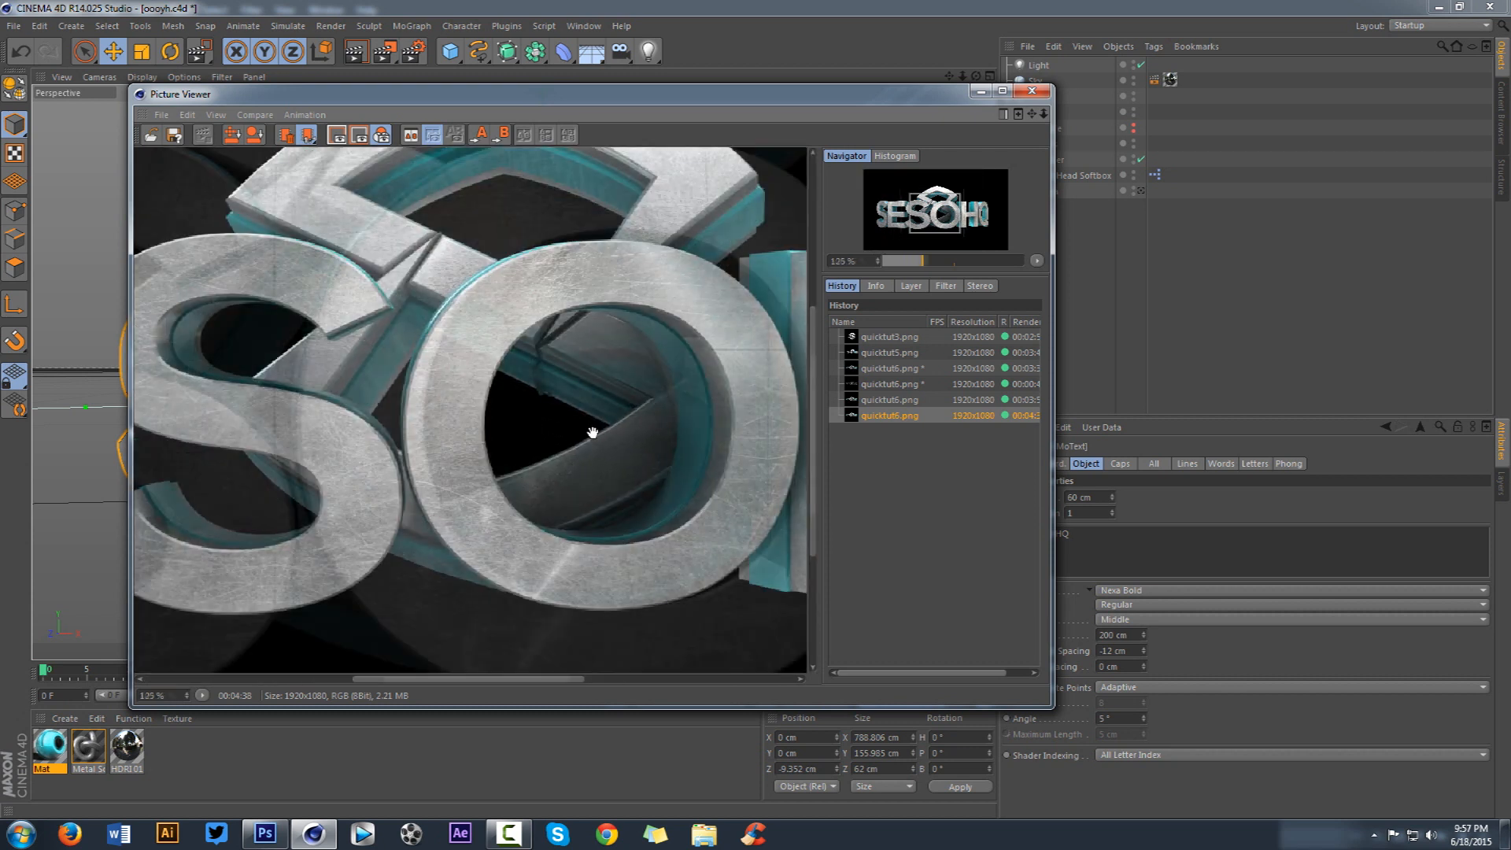
scroll(592, 432, "up", 2)
scroll(698, 492, "down", 5)
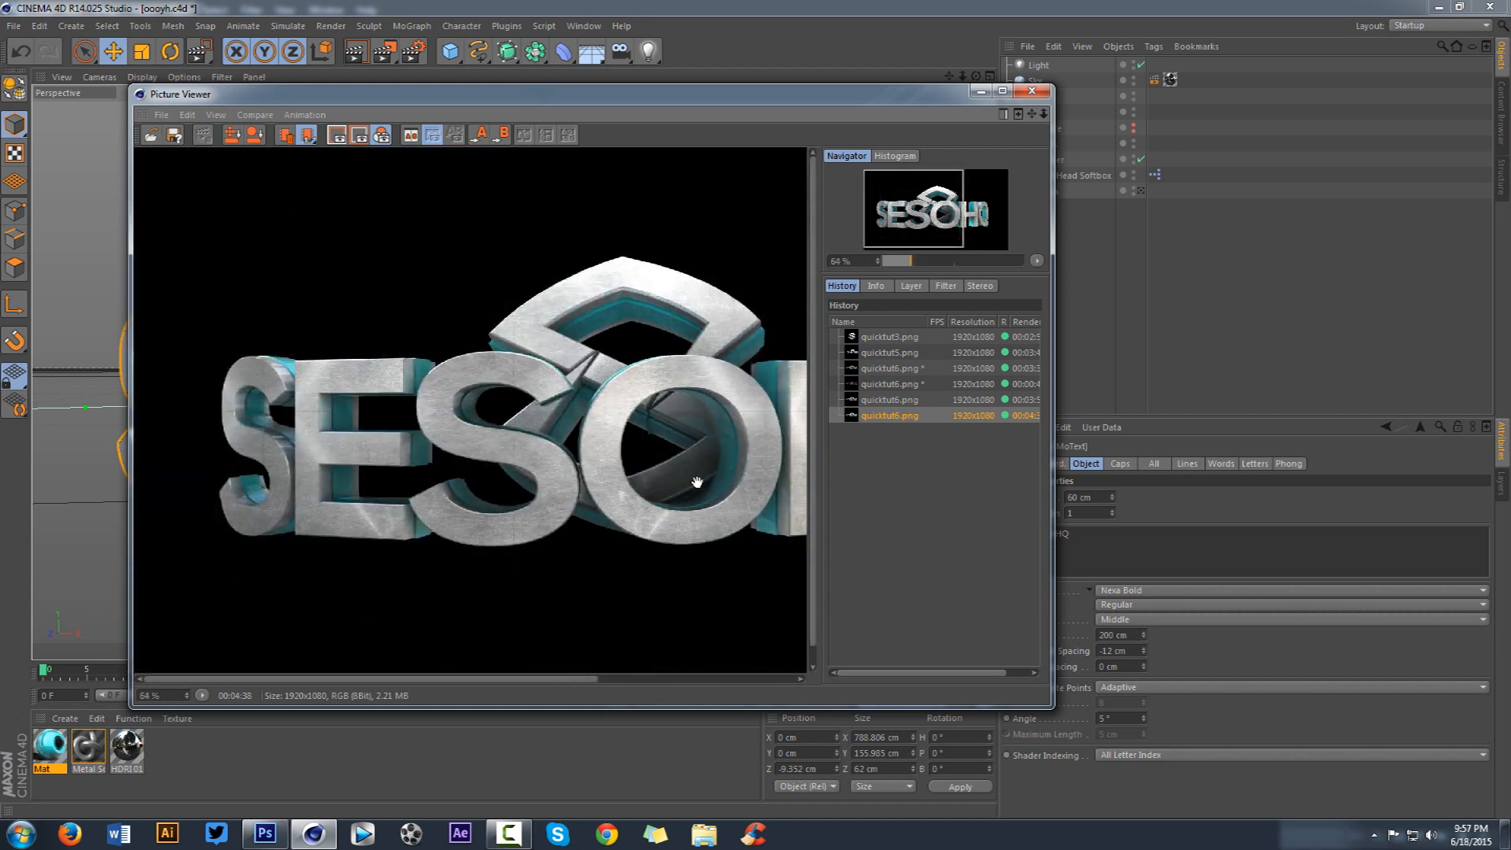
scroll(696, 482, "down", 1)
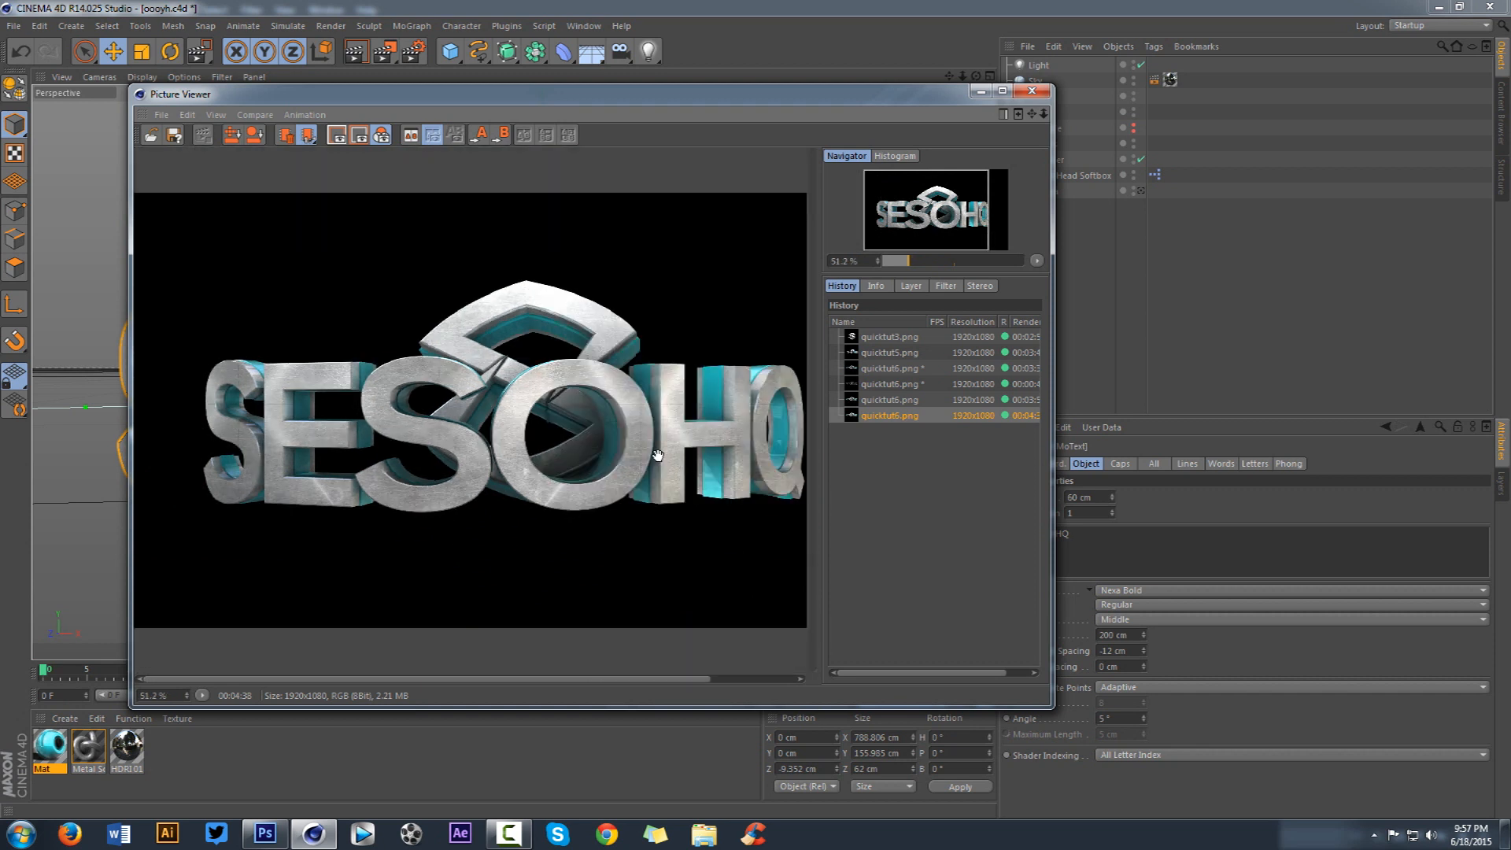
Step: Switch to Photoshop and show the Clean3D.psd banner in Full Screen Mode With Menu Bar
left_click(265, 834)
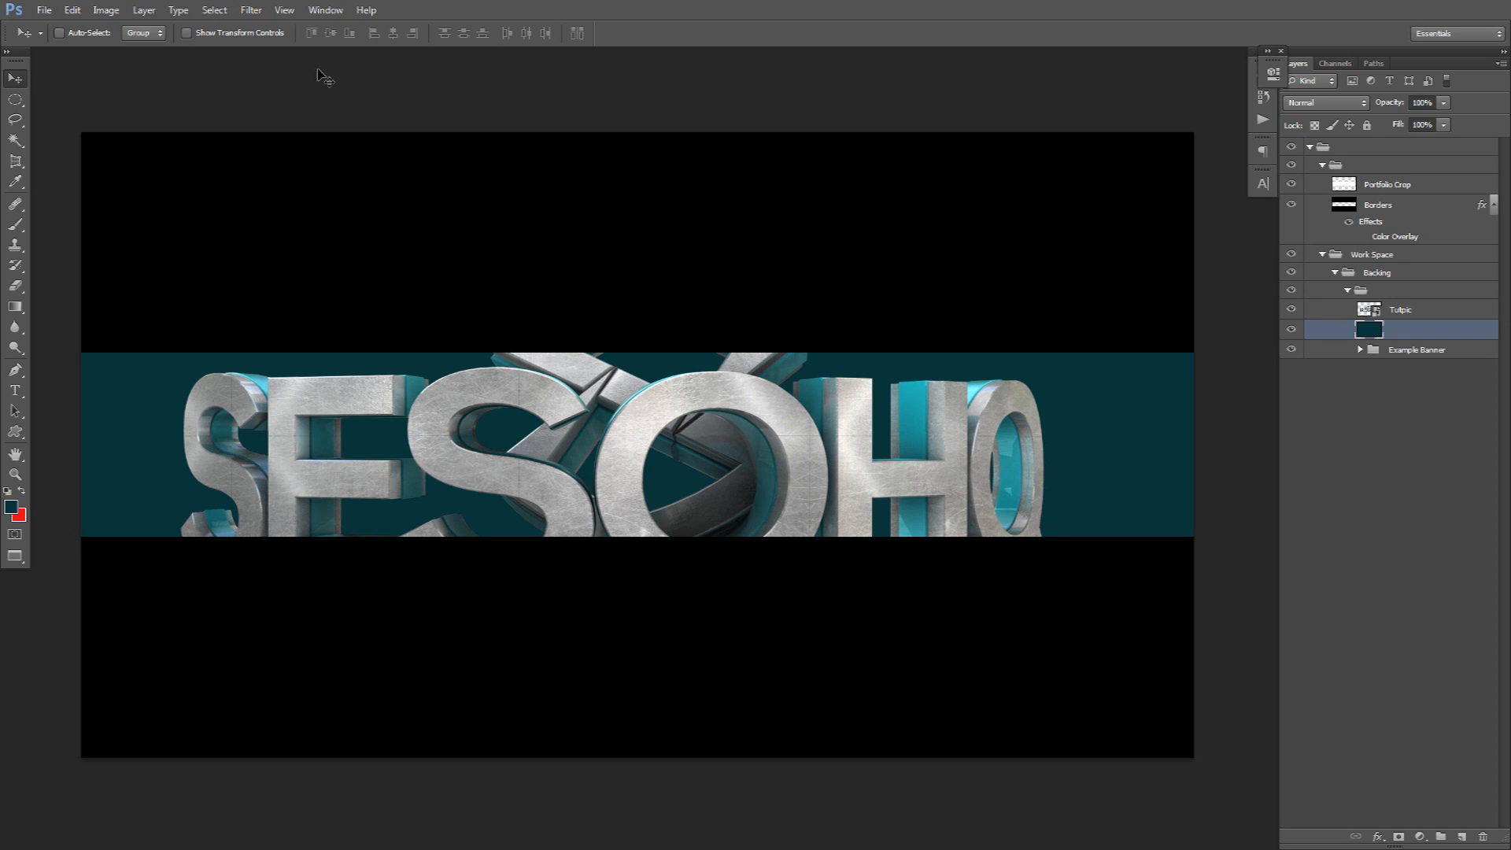
left_click(284, 11)
mouse_move(313, 214)
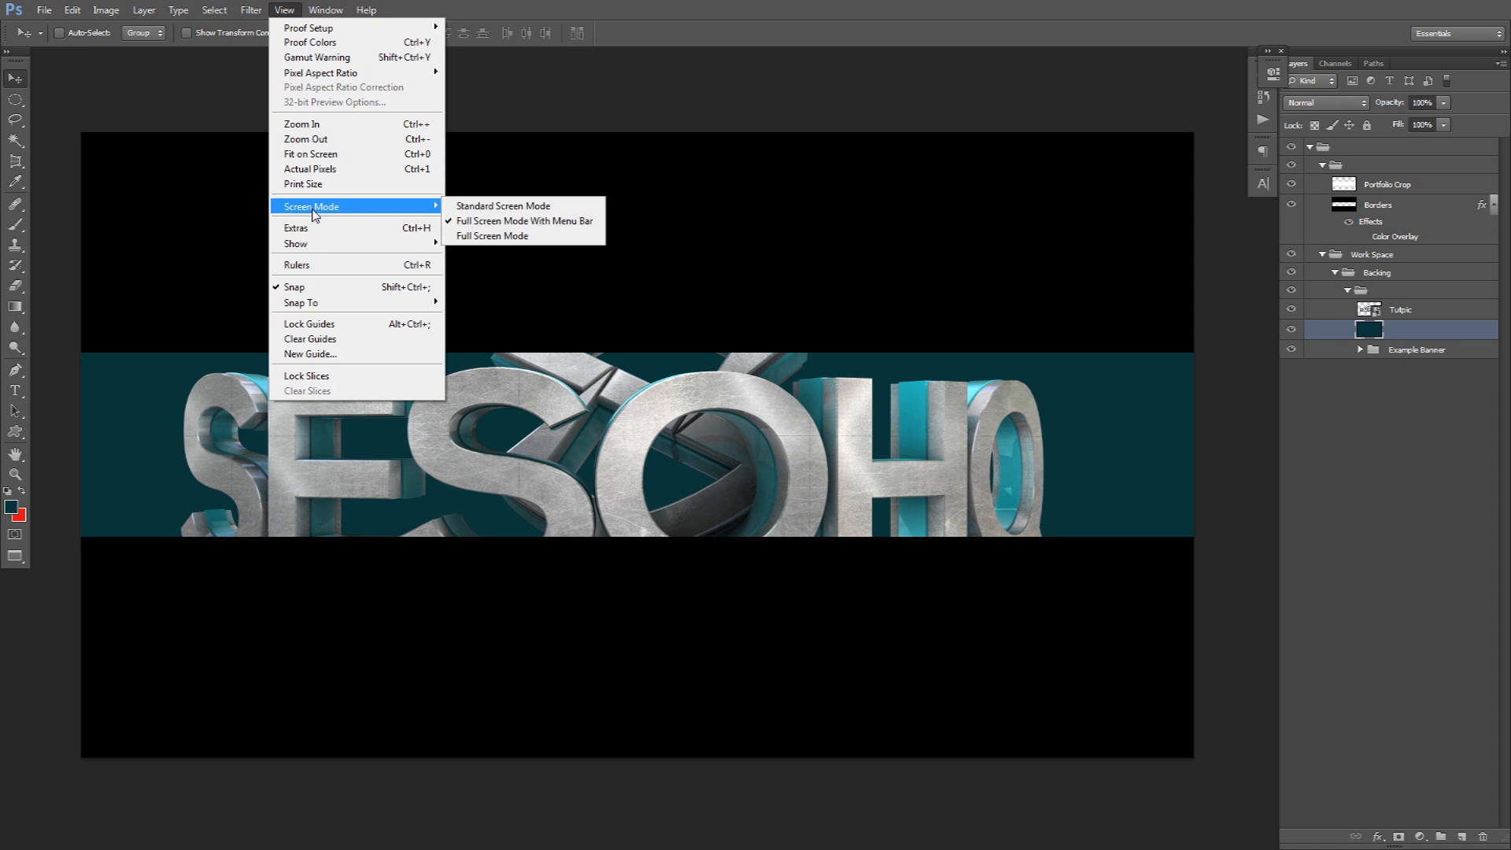
left_click(531, 206)
left_click(254, 7)
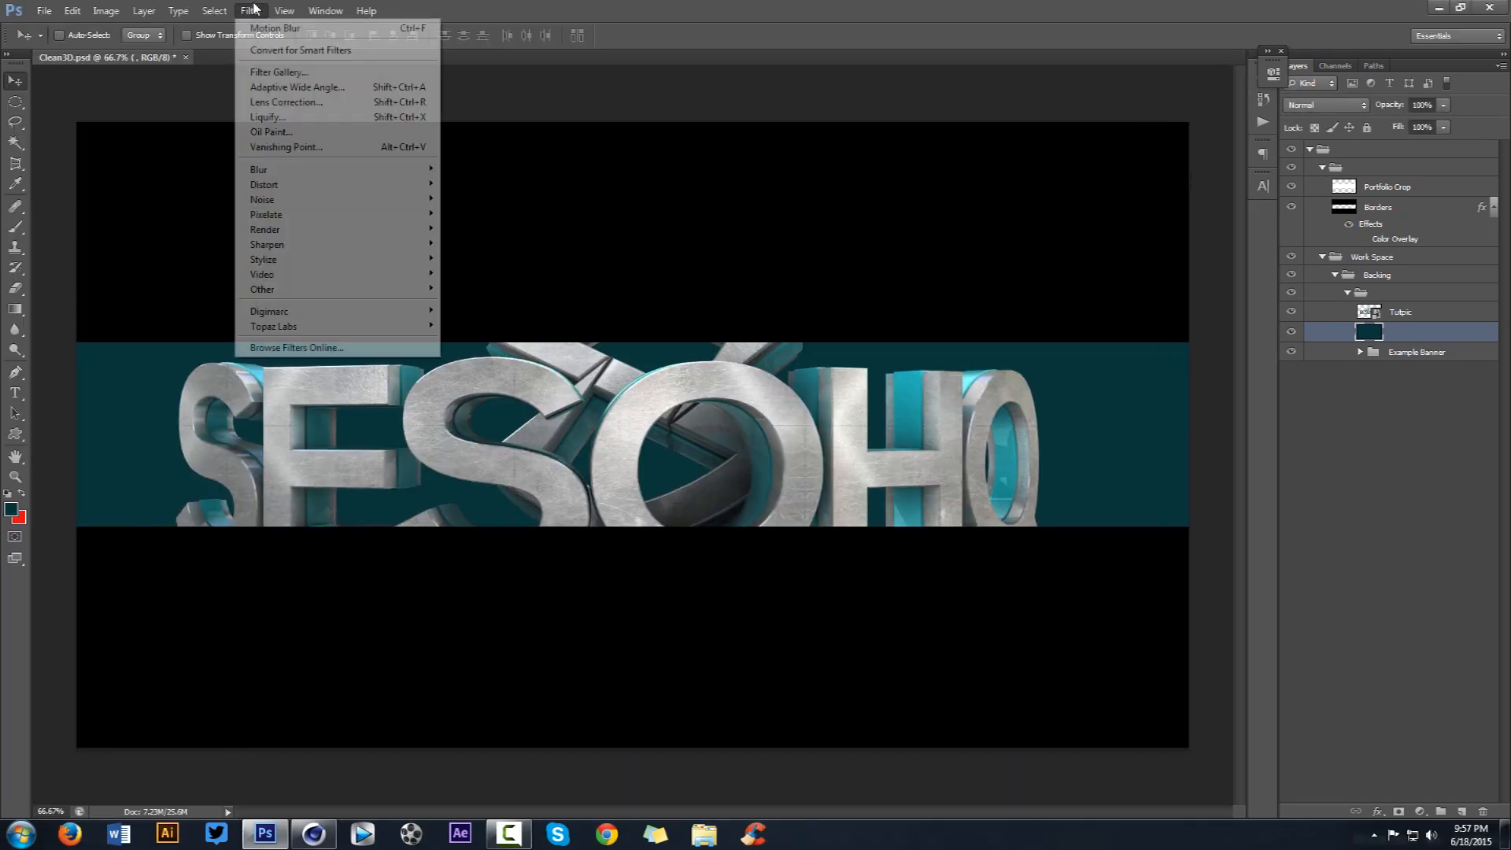
left_click(284, 11)
mouse_move(334, 208)
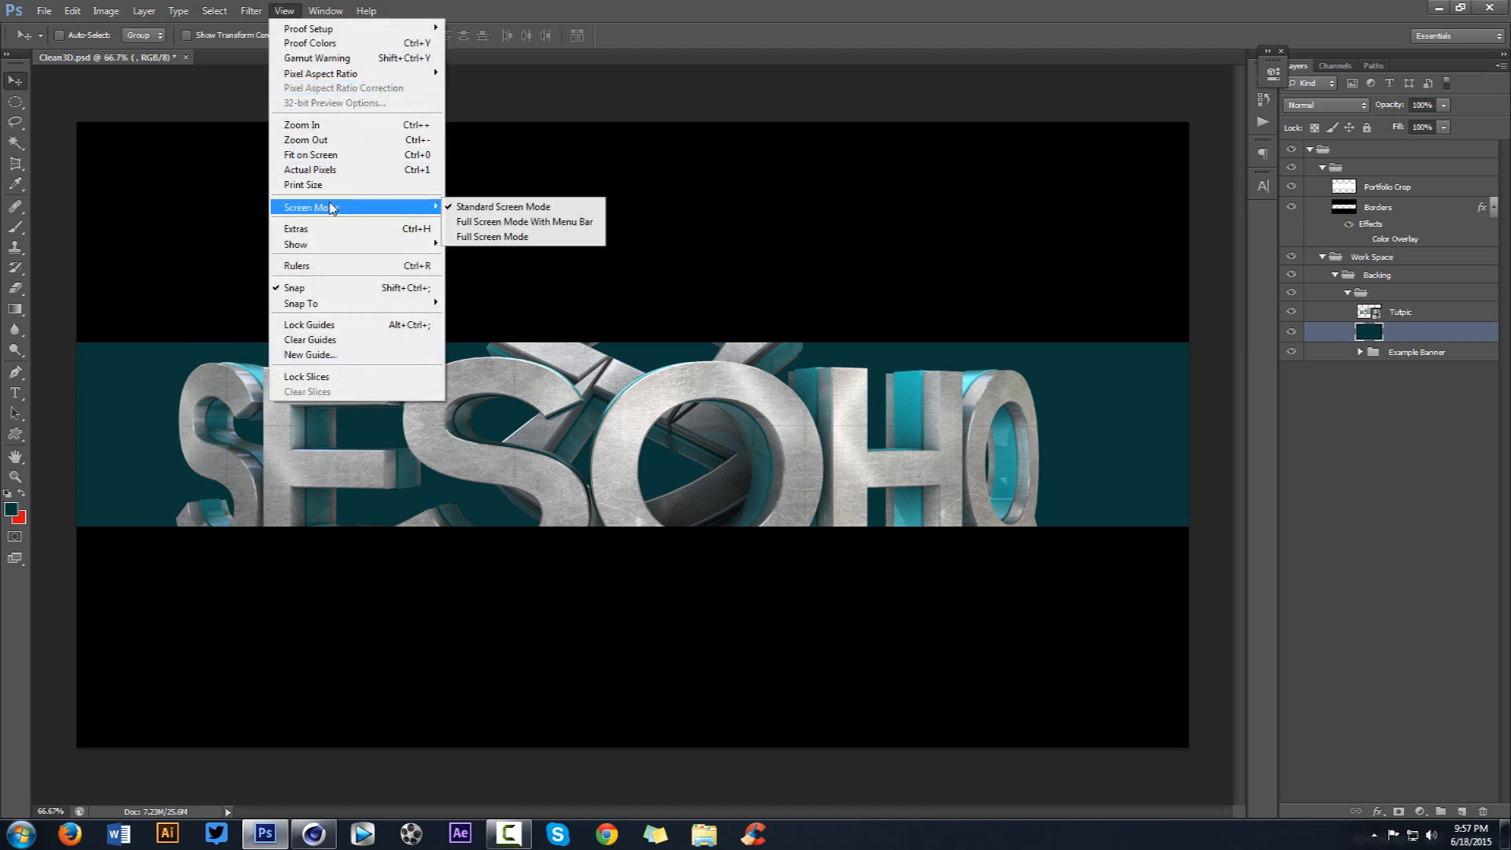
left_click(489, 222)
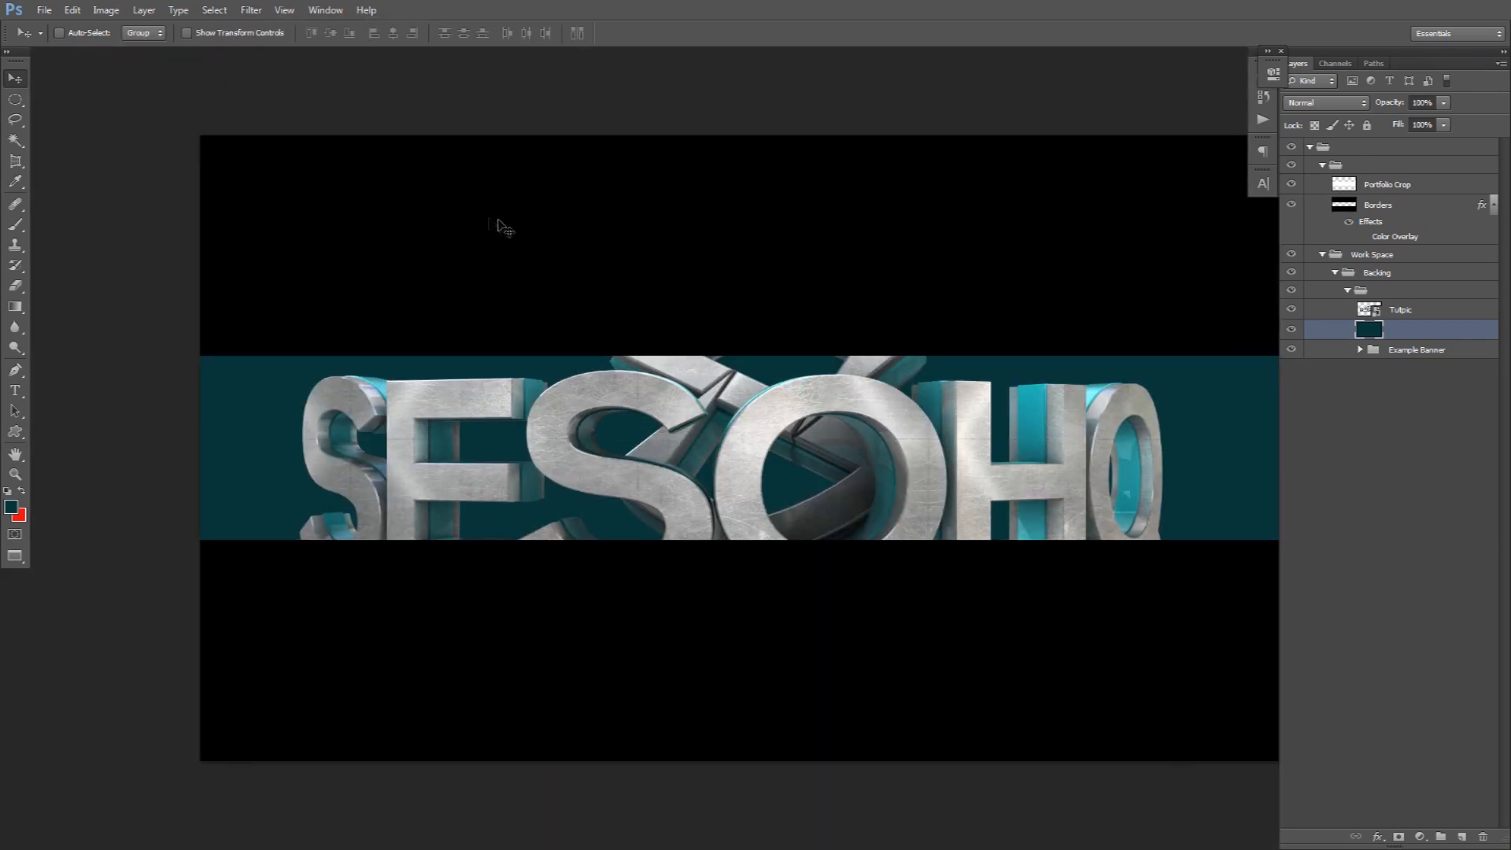
left_click_drag(810, 270, 716, 271)
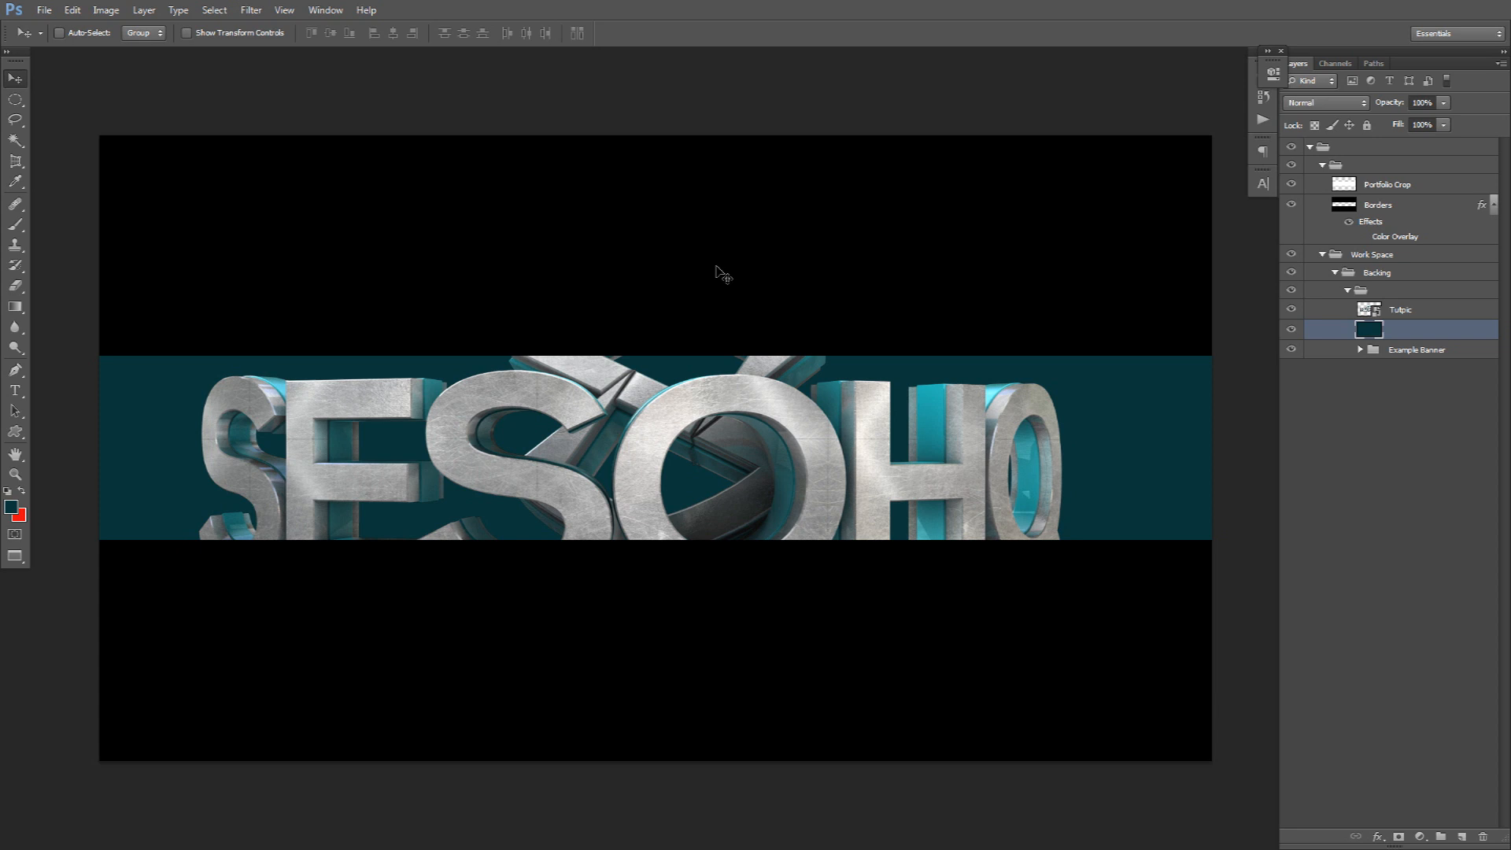
Step: Temporarily hide the Tutpic and teal background layers to view the Example Banner, and show both layers again
left_click(1291, 309)
left_click(1291, 329)
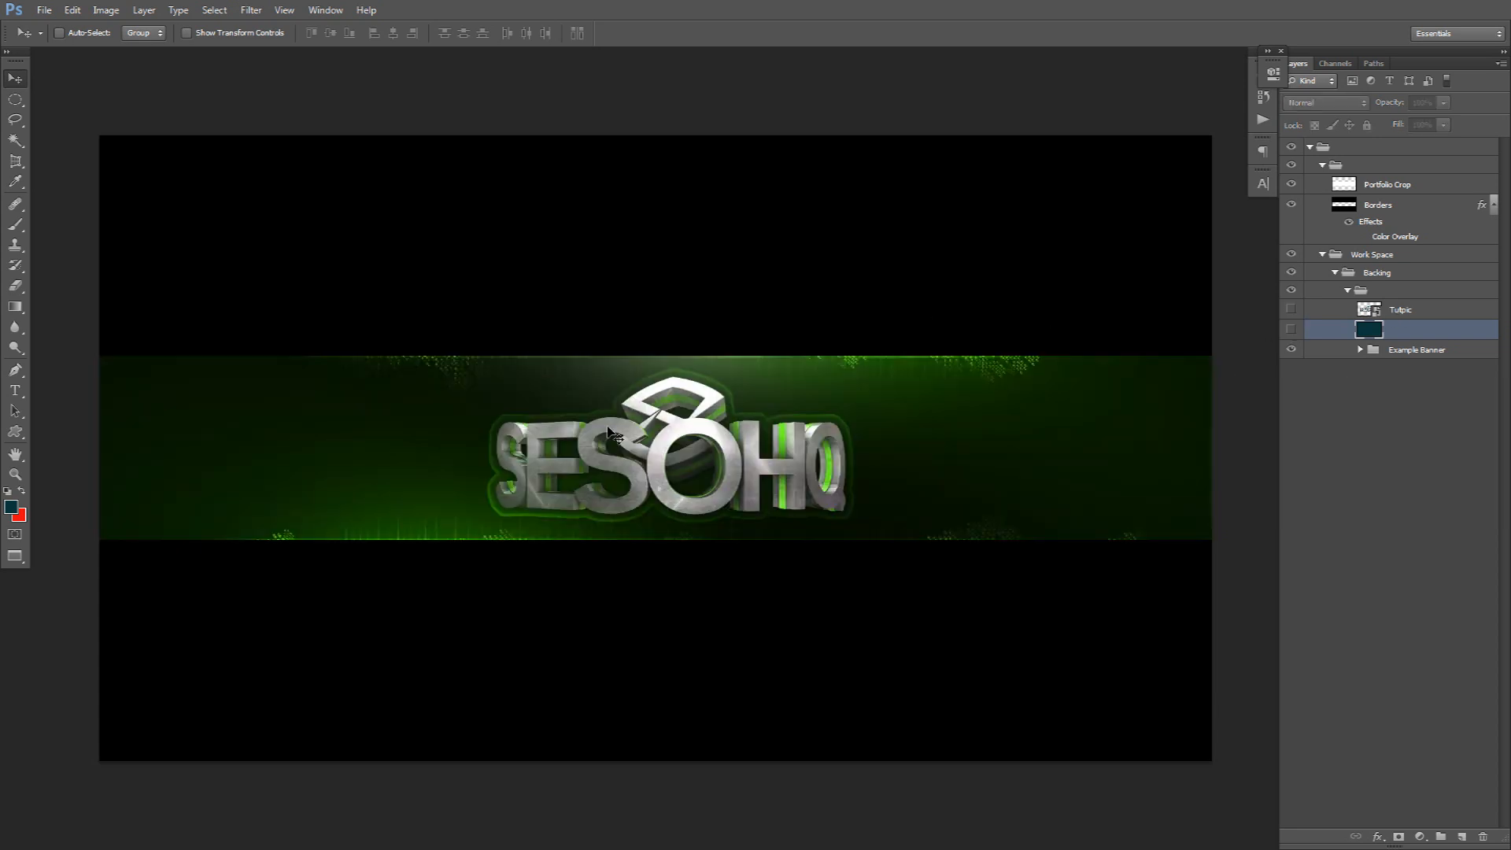
left_click(1291, 329)
left_click(1290, 309)
Step: Scale down the Tutpic render so the text and logo fit inside the banner strip, and move it to the strip's centre
left_click(1415, 312)
key("ctrl+t")
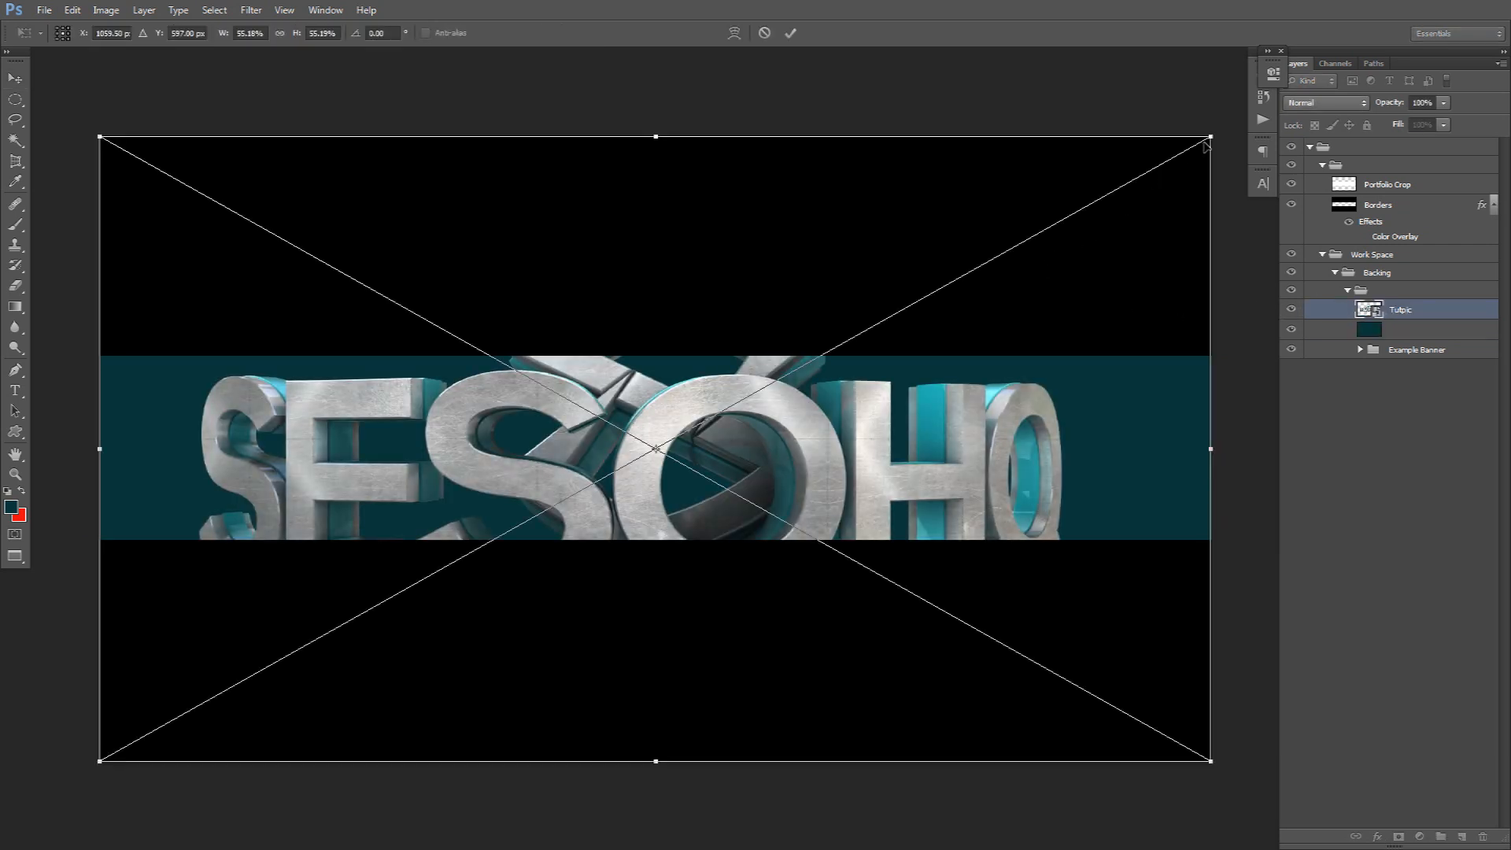
left_click_drag(1212, 136, 594, 474)
key("Return")
left_click_drag(587, 533, 924, 362)
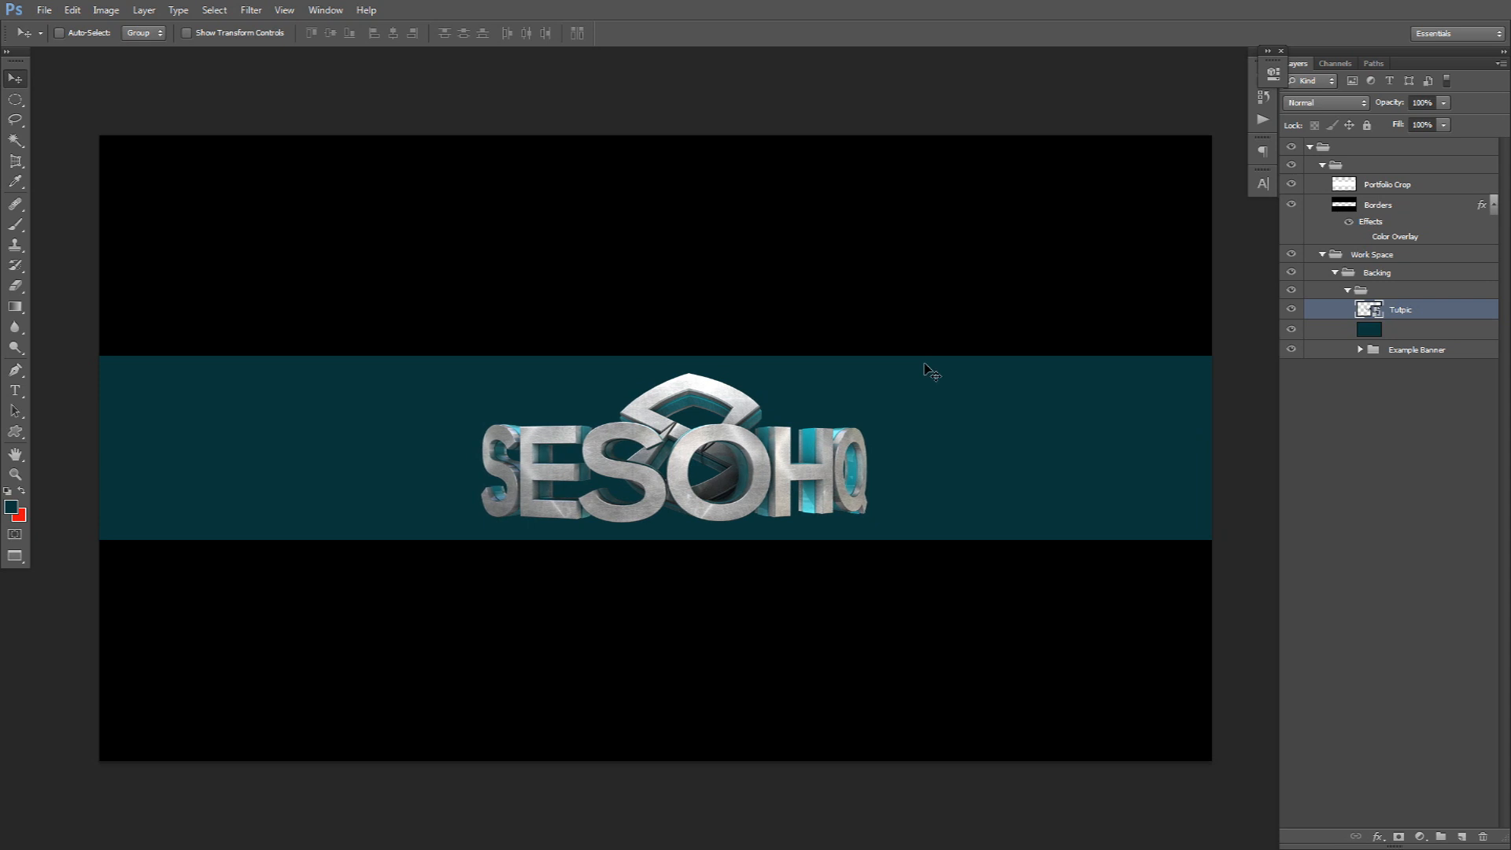
Step: Hide the Tutpic layer and fill the solid background layer with the dark teal foreground colour #0a373b
left_click(1291, 309)
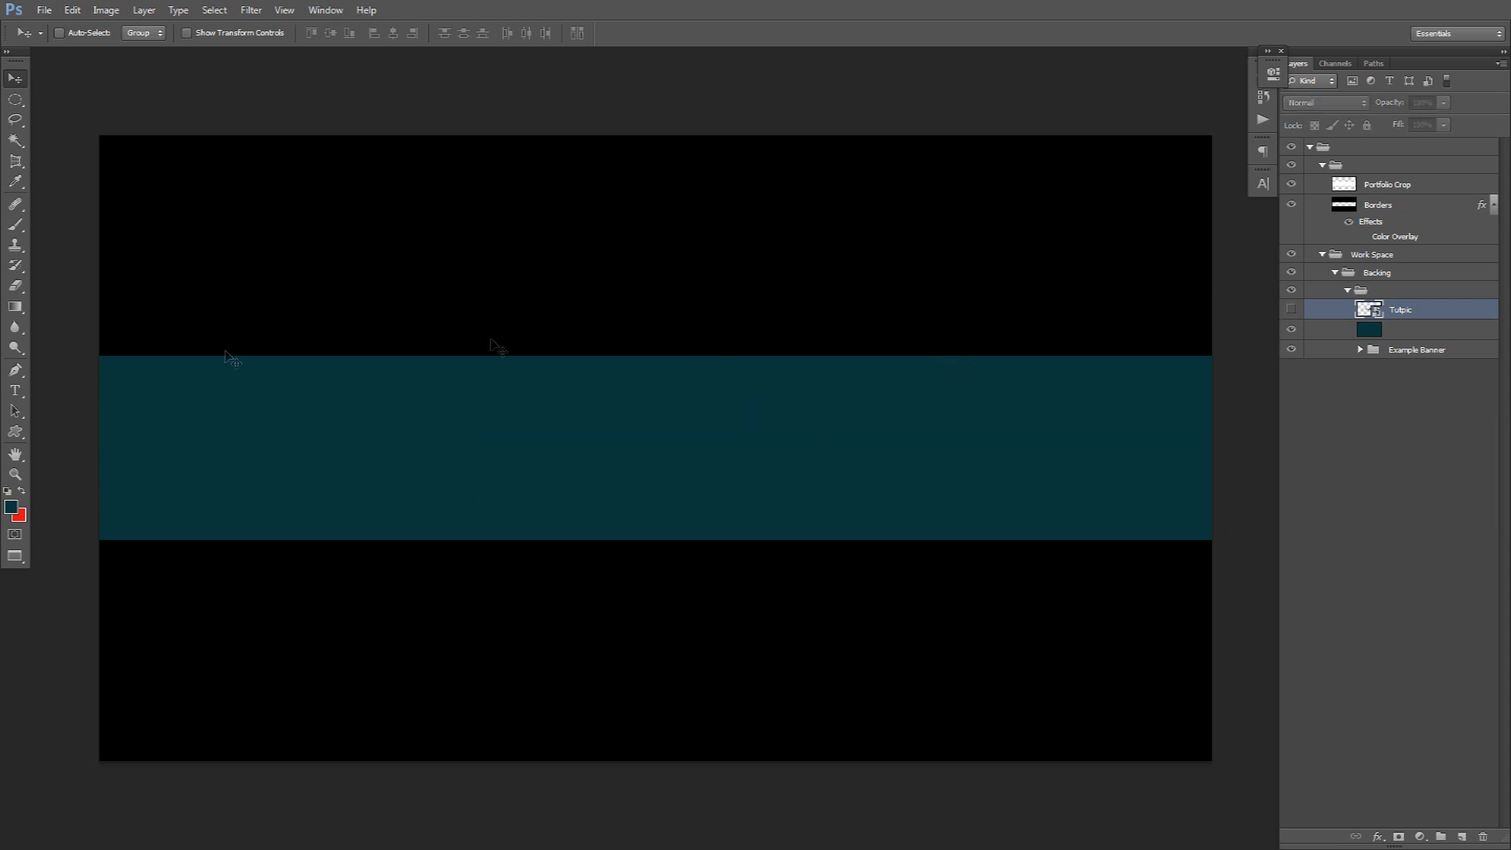
left_click(12, 506)
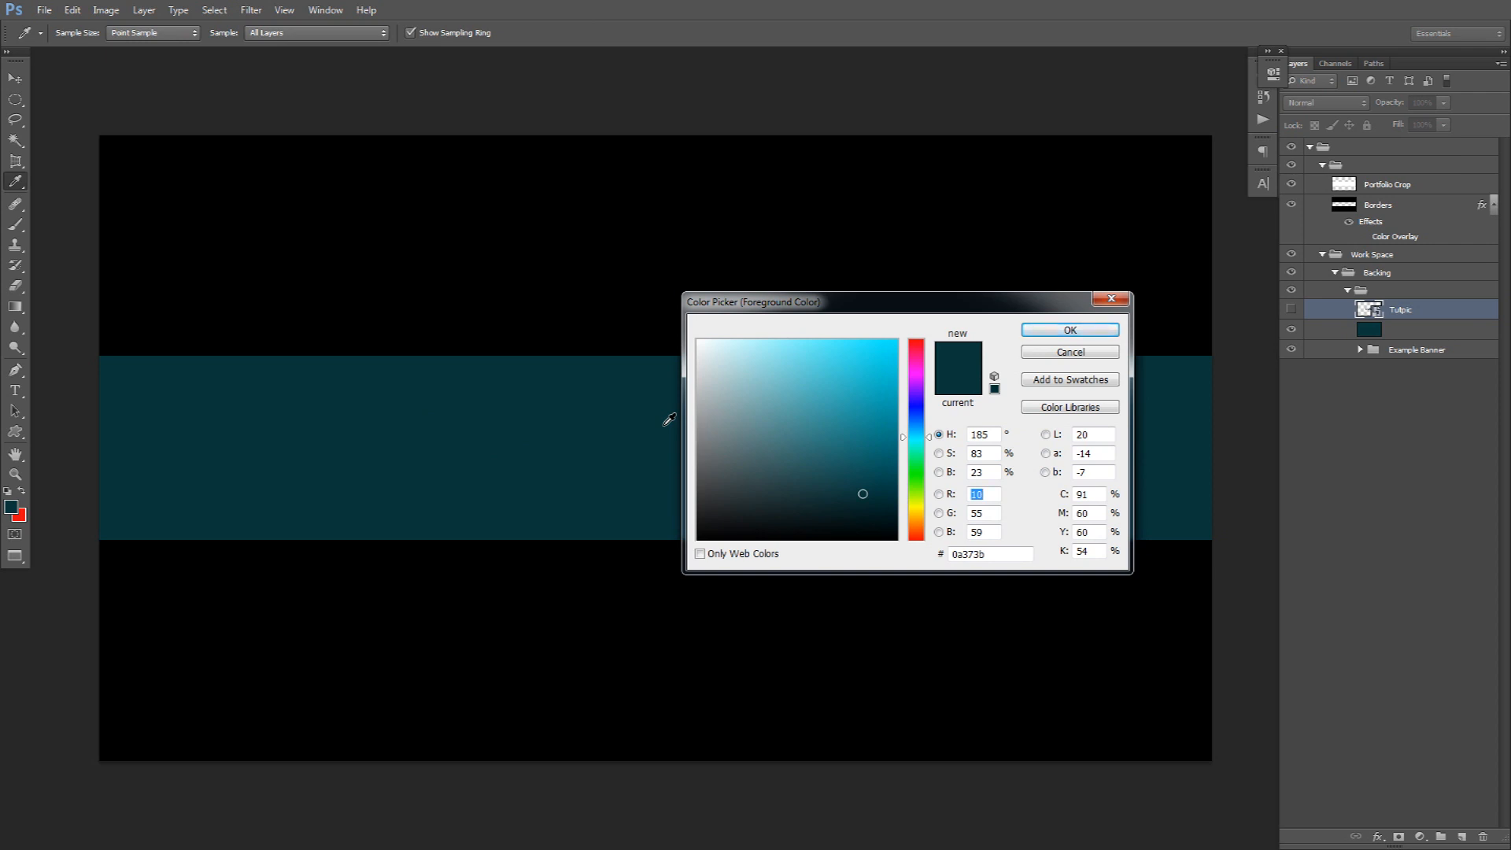
left_click(1023, 555)
left_click(1030, 331)
key("v")
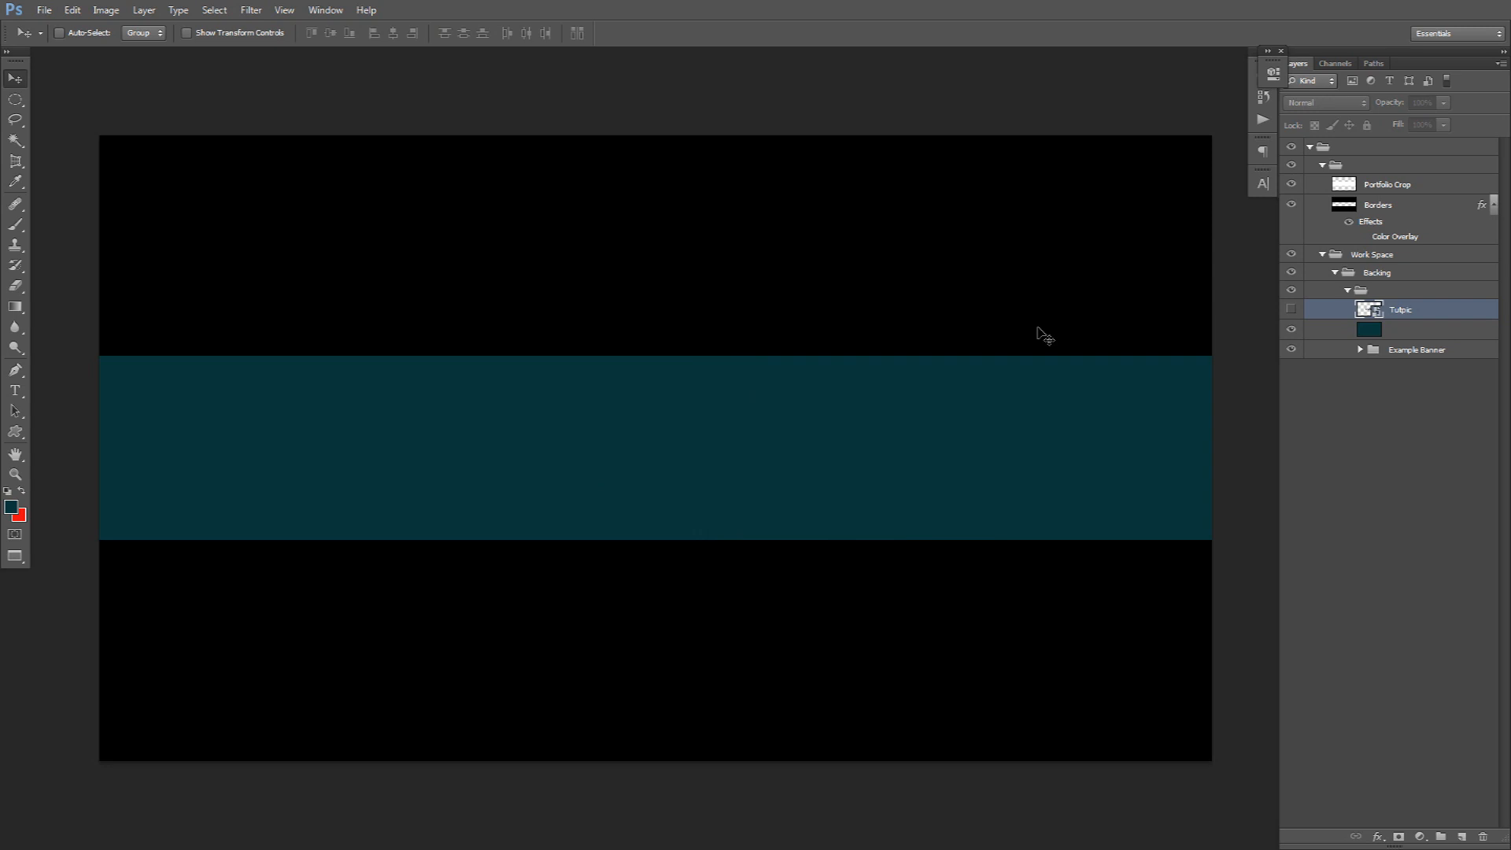
left_click(1448, 329)
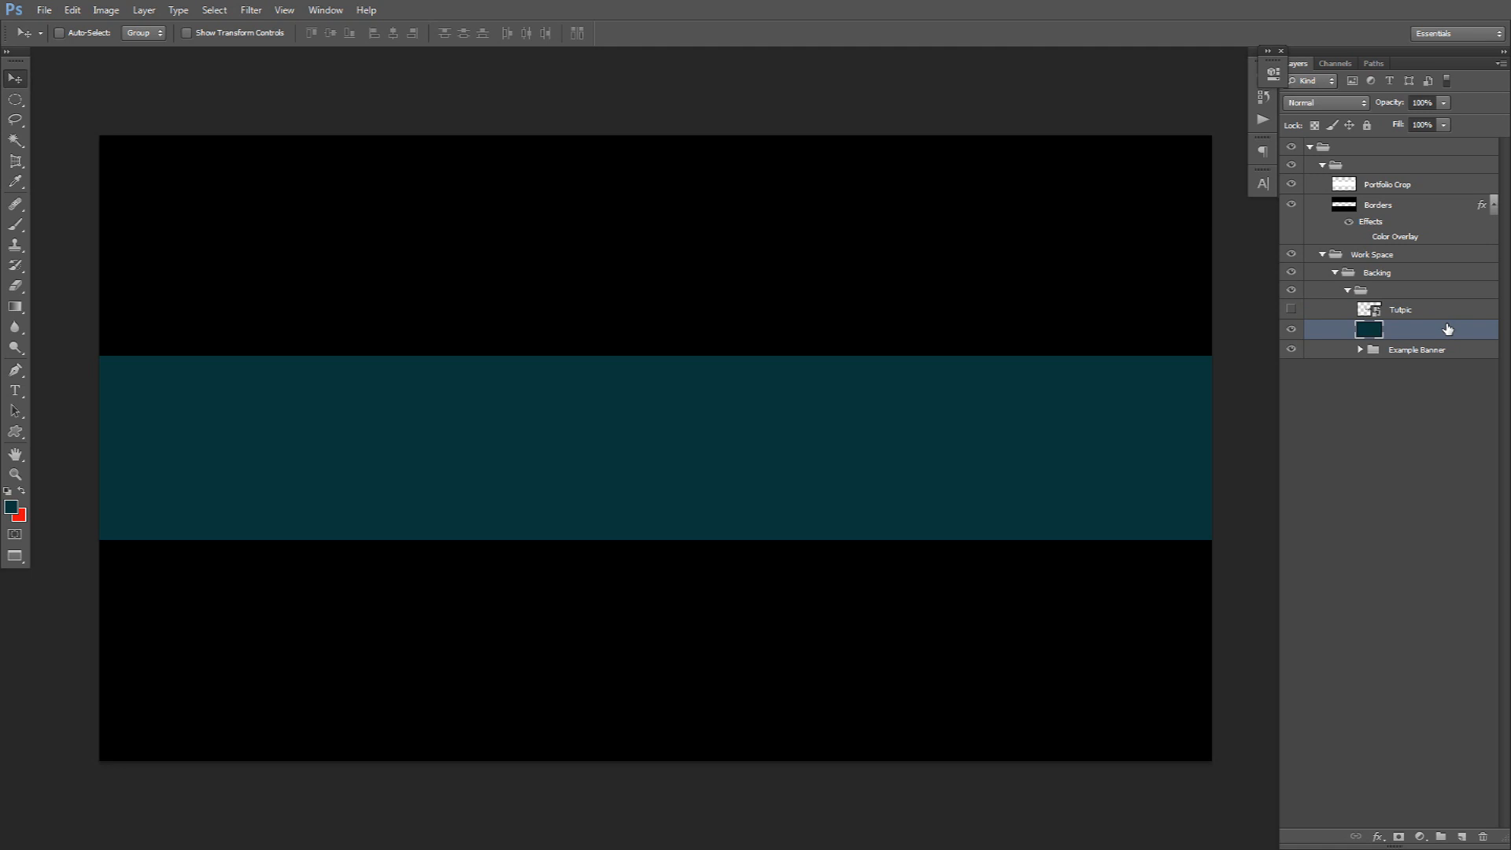
key("ctrl+BackSpace")
key("alt+BackSpace")
Step: On a new layer above the background, paint soft white (#ffffff) strokes along the strip's upper-left and lower-right edges with an 841 px brush
left_click(1462, 837)
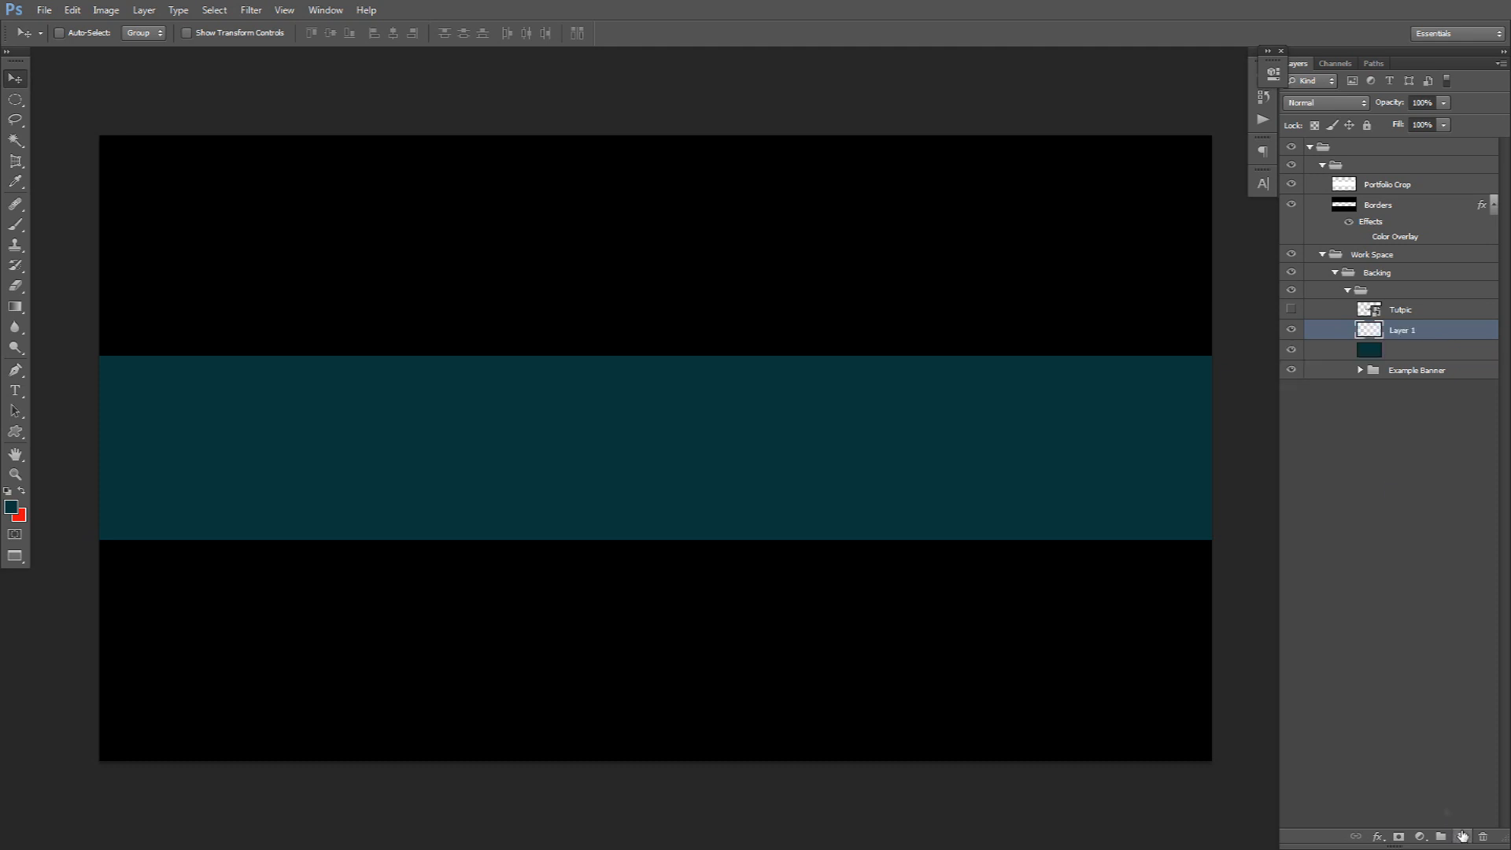
key("b")
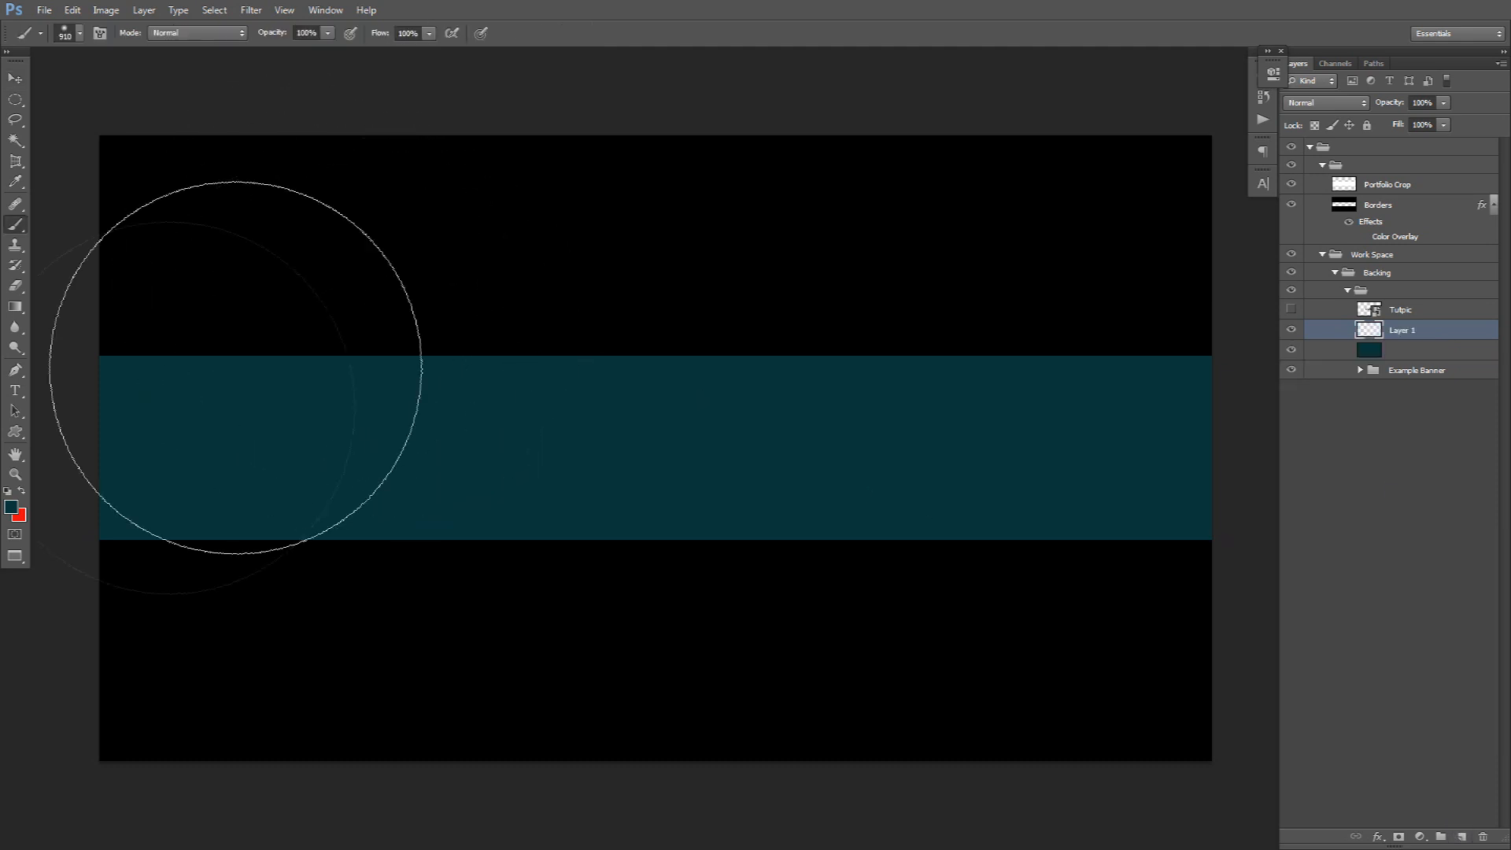
left_click(11, 508)
left_click_drag(728, 370, 573, 314)
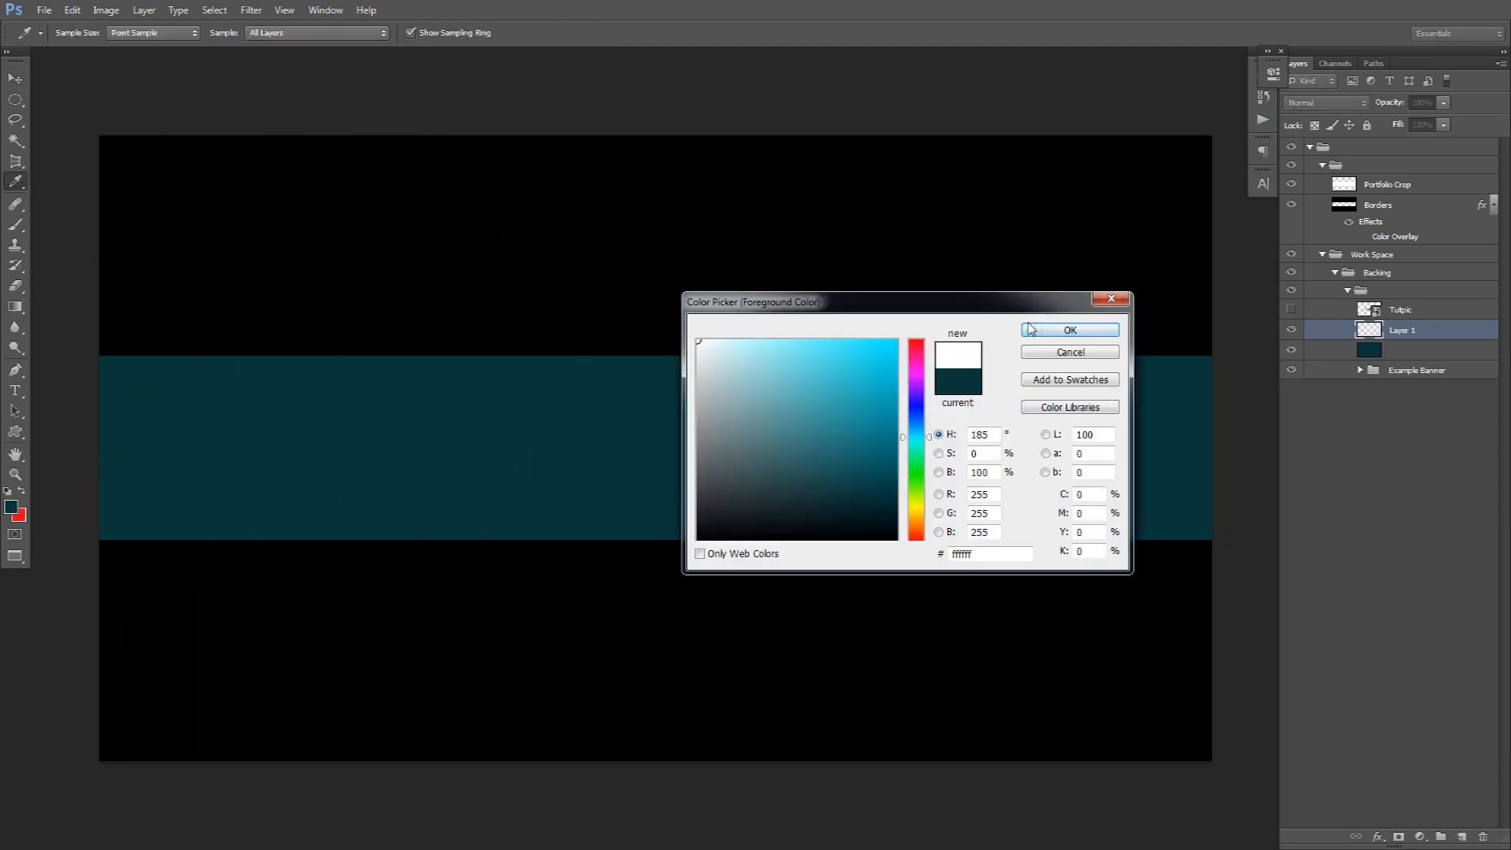
left_click(1047, 330)
mouse_move(707, 454)
right_mouse_down("alt")
mouse_move(679, 454)
mouse_move(726, 455)
right_mouse_up("alt")
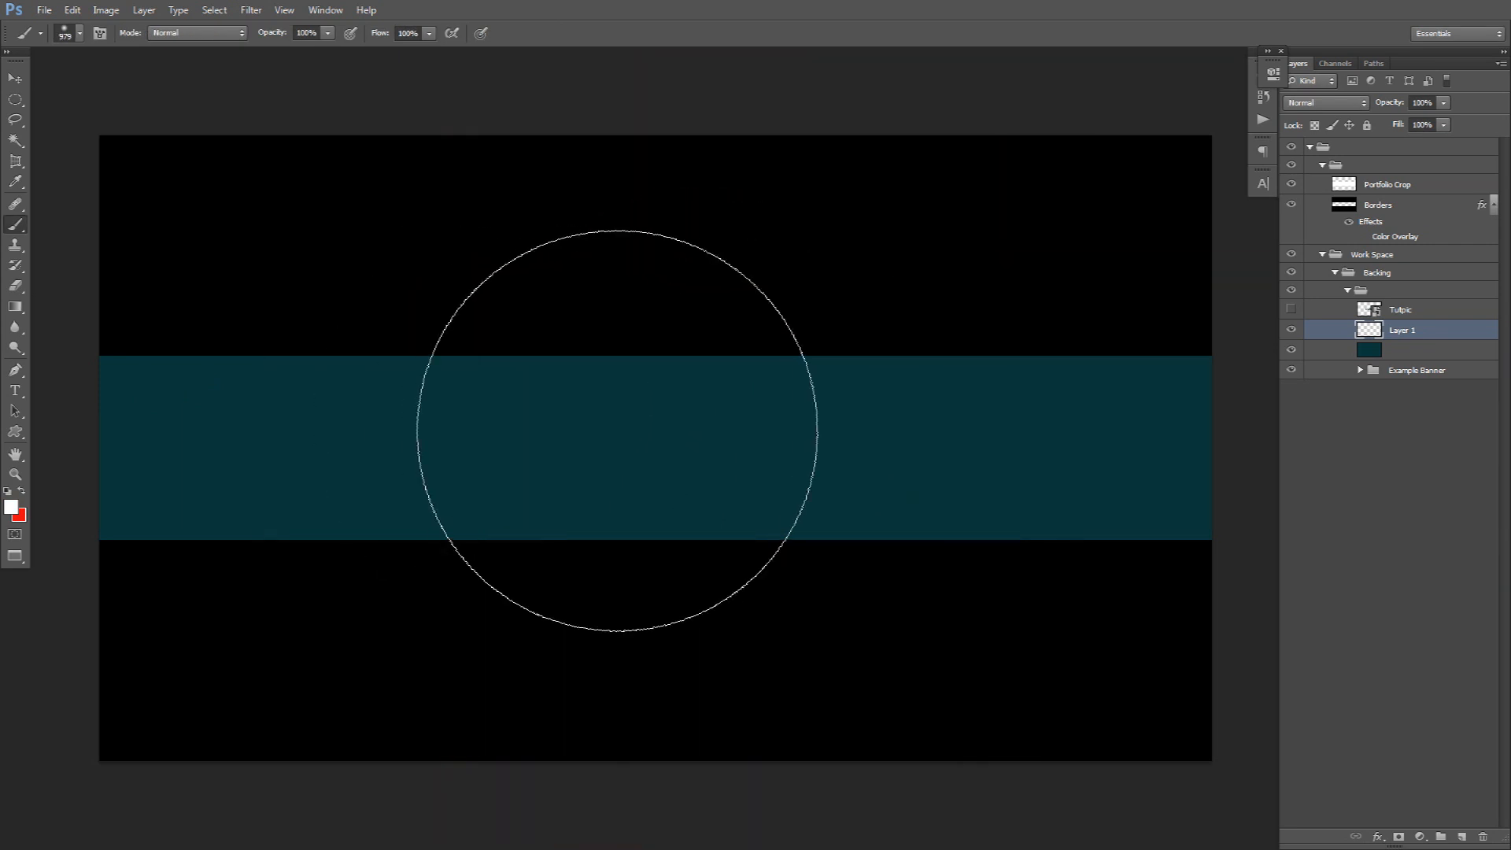
mouse_move(611, 432)
right_mouse_down("alt")
mouse_move(526, 423)
mouse_move(773, 429)
mouse_move(428, 431)
mouse_move(840, 428)
mouse_move(425, 435)
mouse_move(695, 432)
mouse_move(567, 431)
right_mouse_up("alt")
mouse_move(104, 379)
left_mouse_down()
mouse_move(678, 250)
mouse_move(663, 680)
left_mouse_up()
left_click_drag(819, 675, 1197, 578)
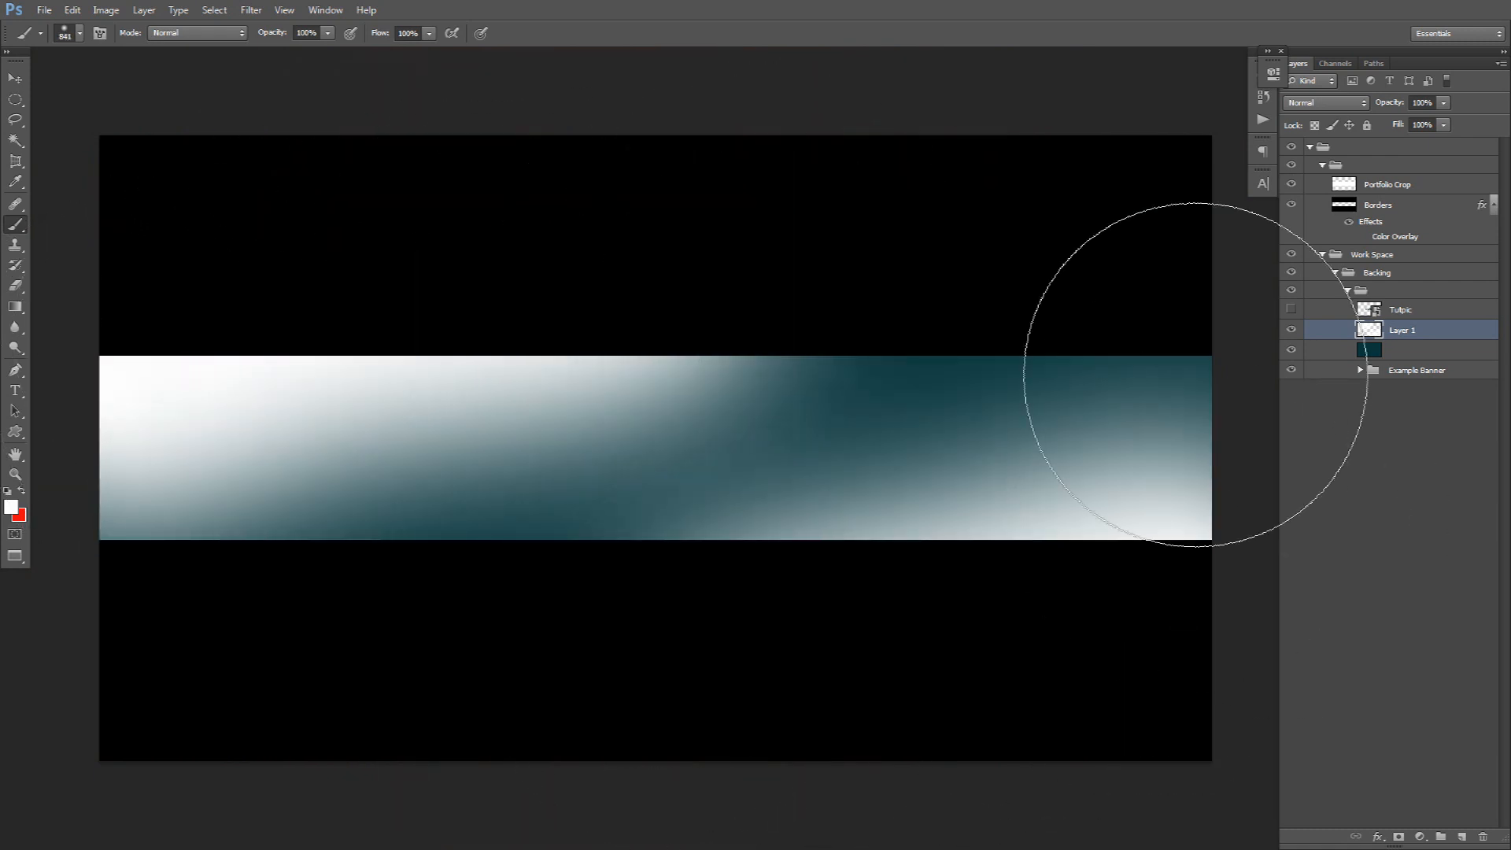
Step: Set the white brush-stroke layer's blend mode to Overlay and its opacity to 85%
left_click(1320, 108)
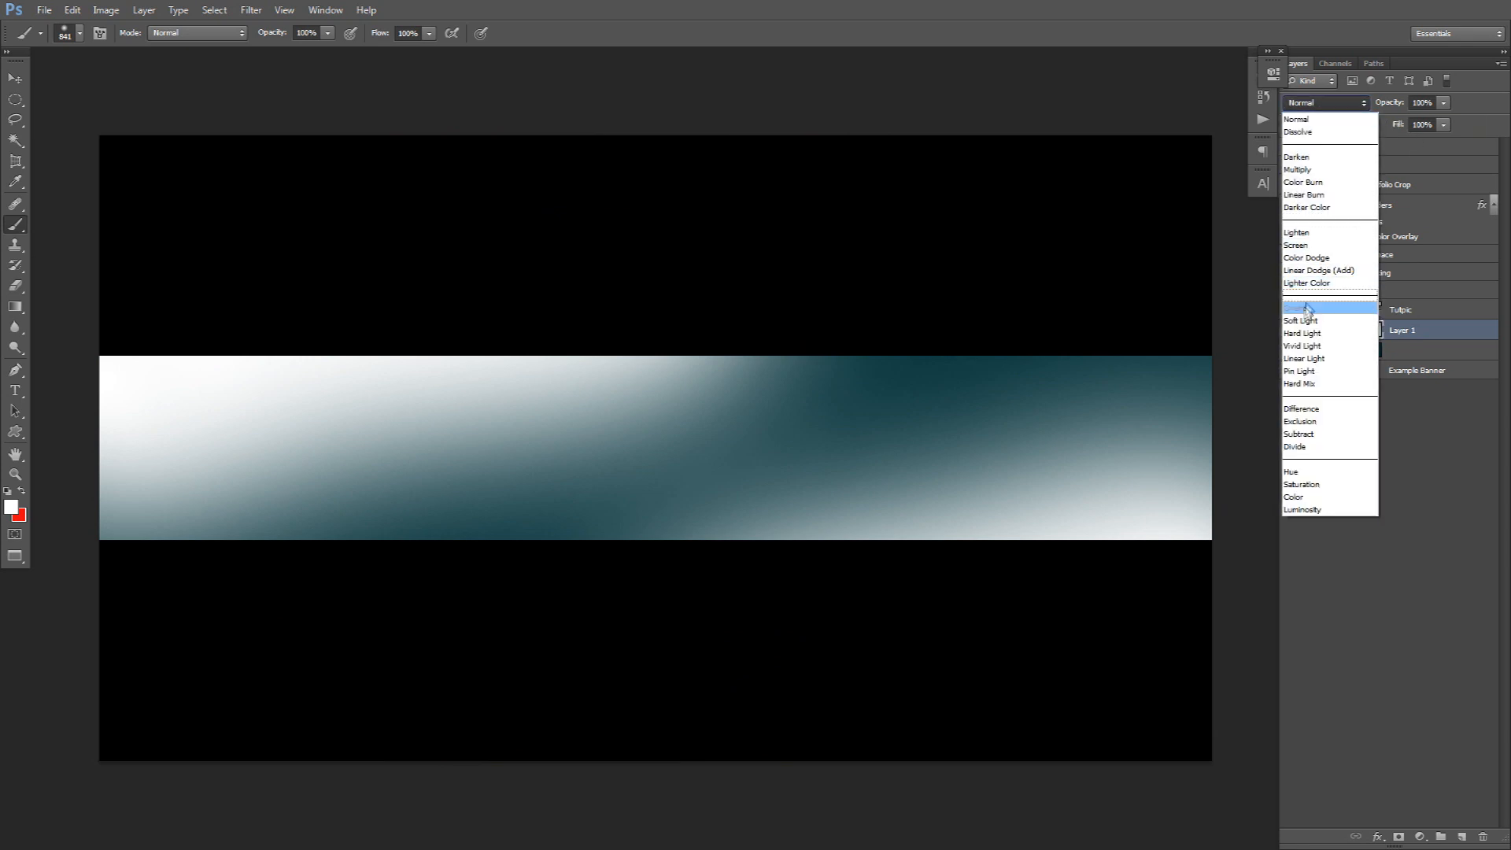
left_click(1322, 309)
left_click(1442, 104)
left_click(1407, 102)
type("85")
key("Return")
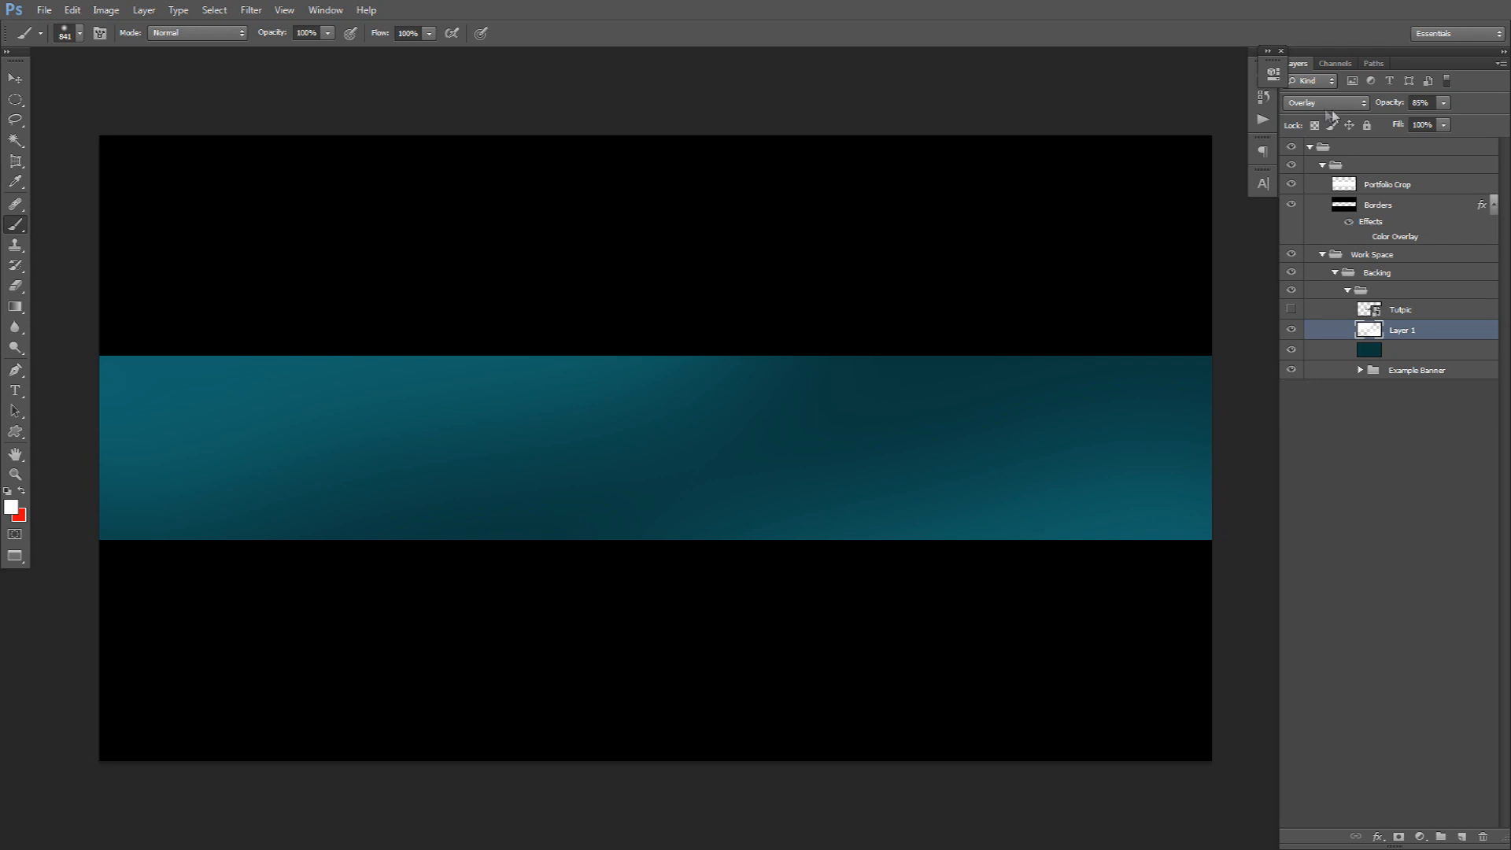
Step: On a new layer, paint soft white spots on the strip's upper-middle and lower-left edges, and set its blend mode to Overlay
left_click(1462, 836)
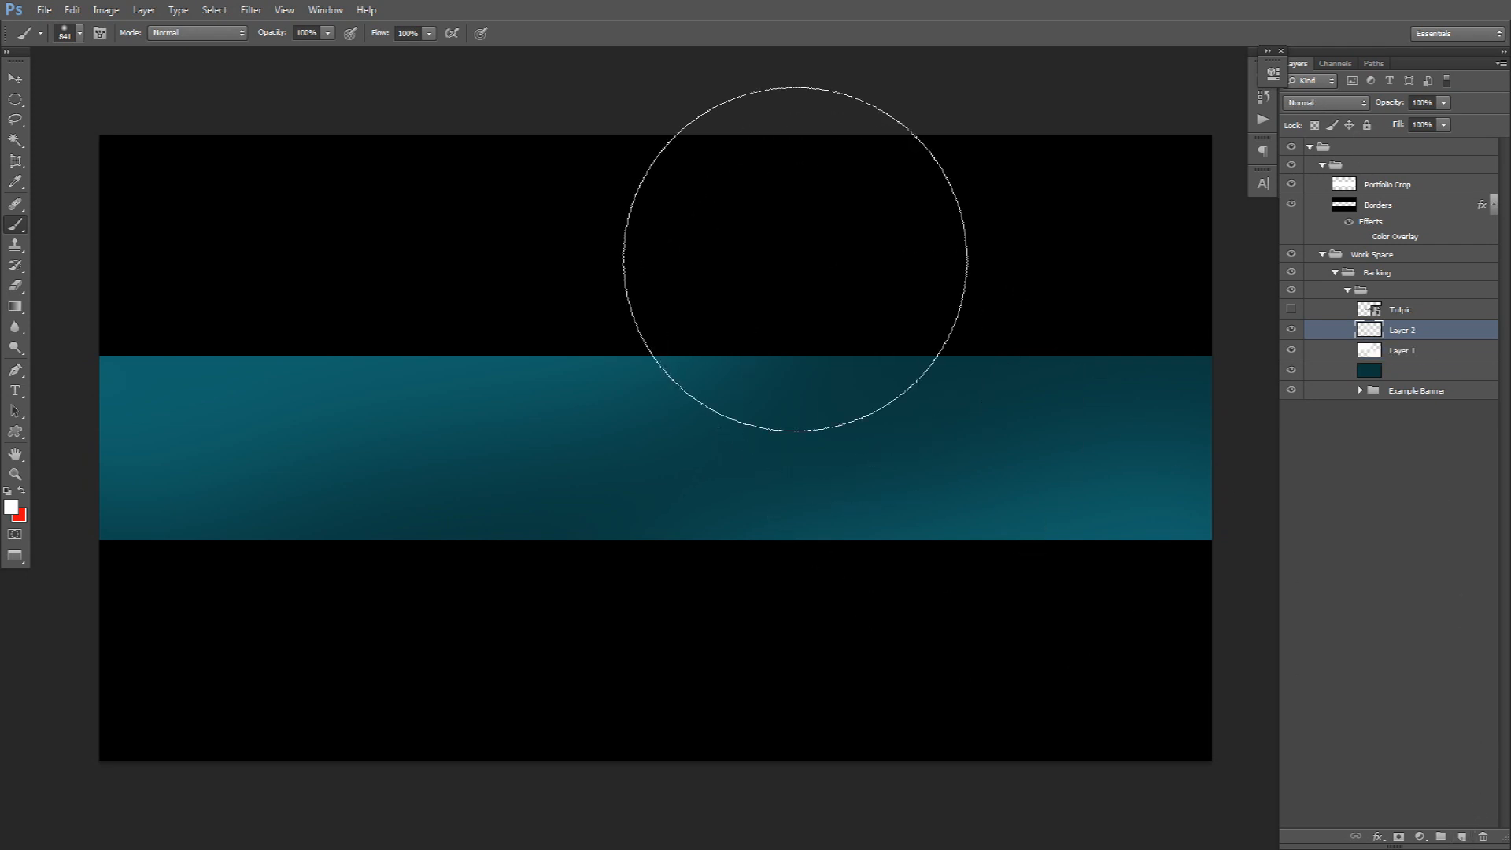
left_click(732, 224)
left_click(386, 606)
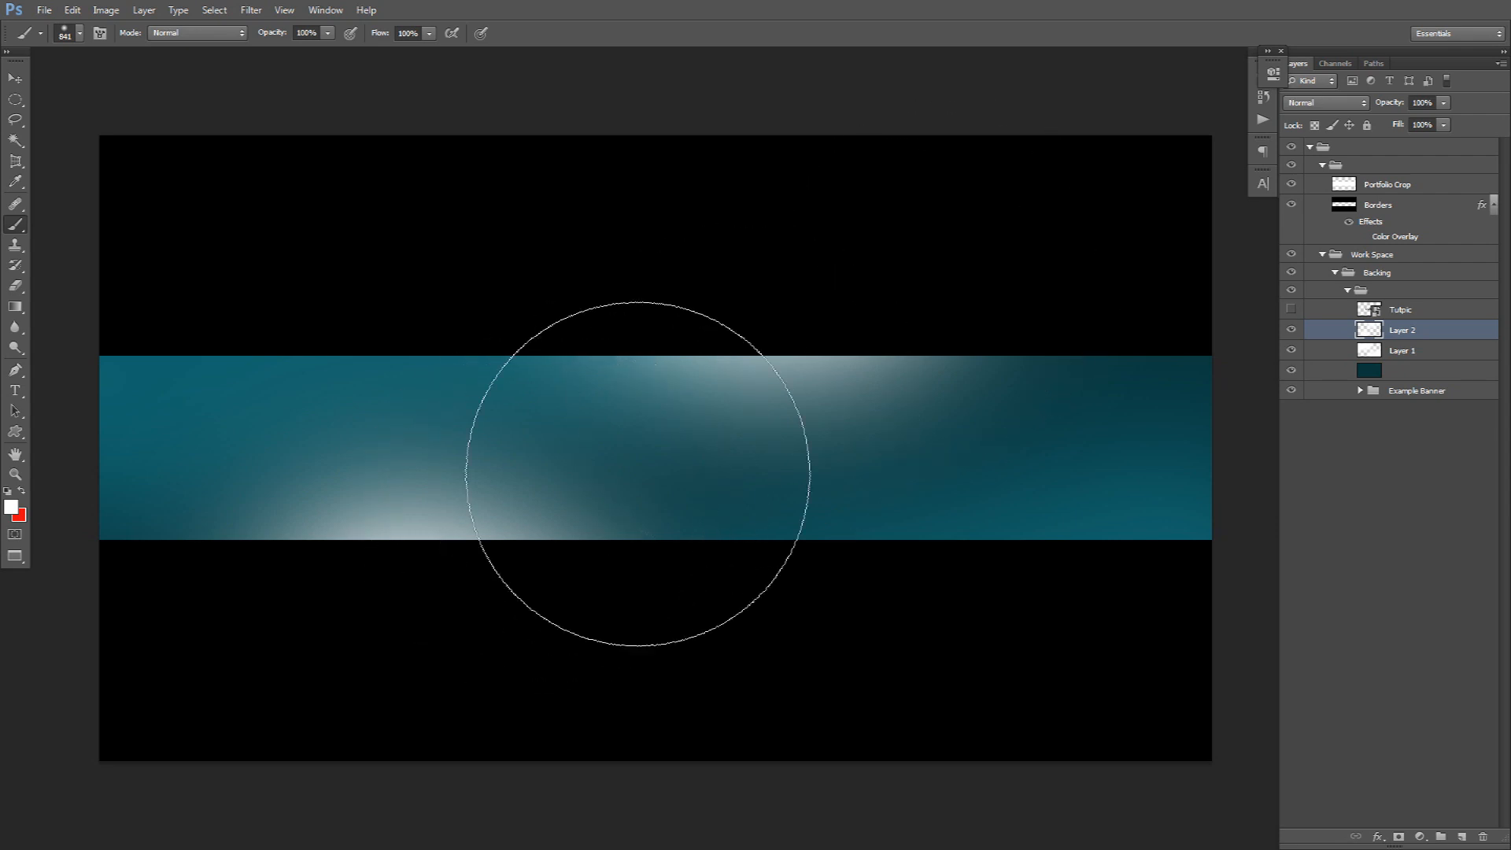
left_click(1326, 103)
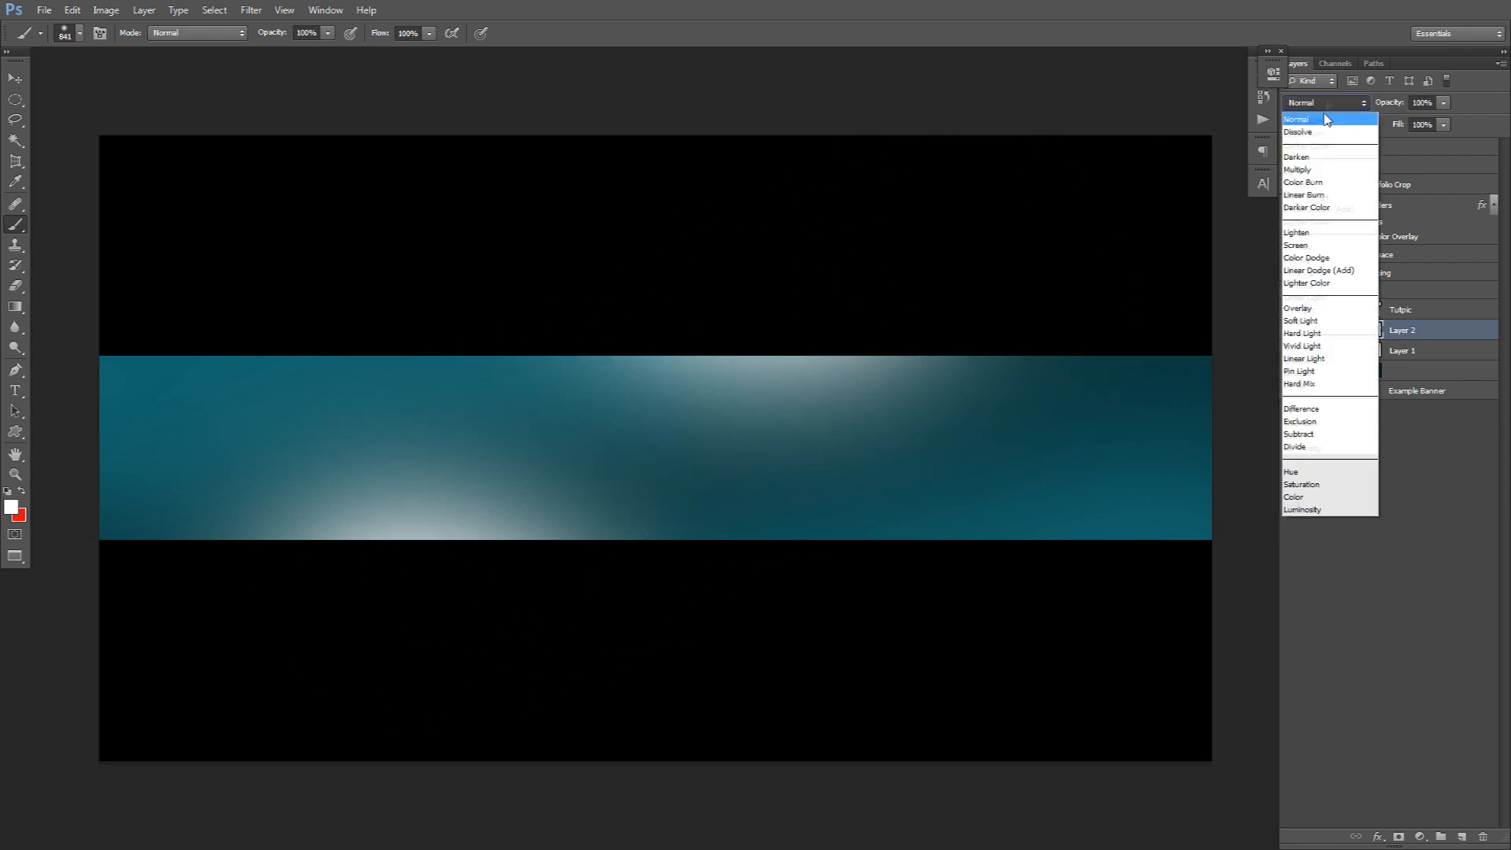
left_click(1318, 309)
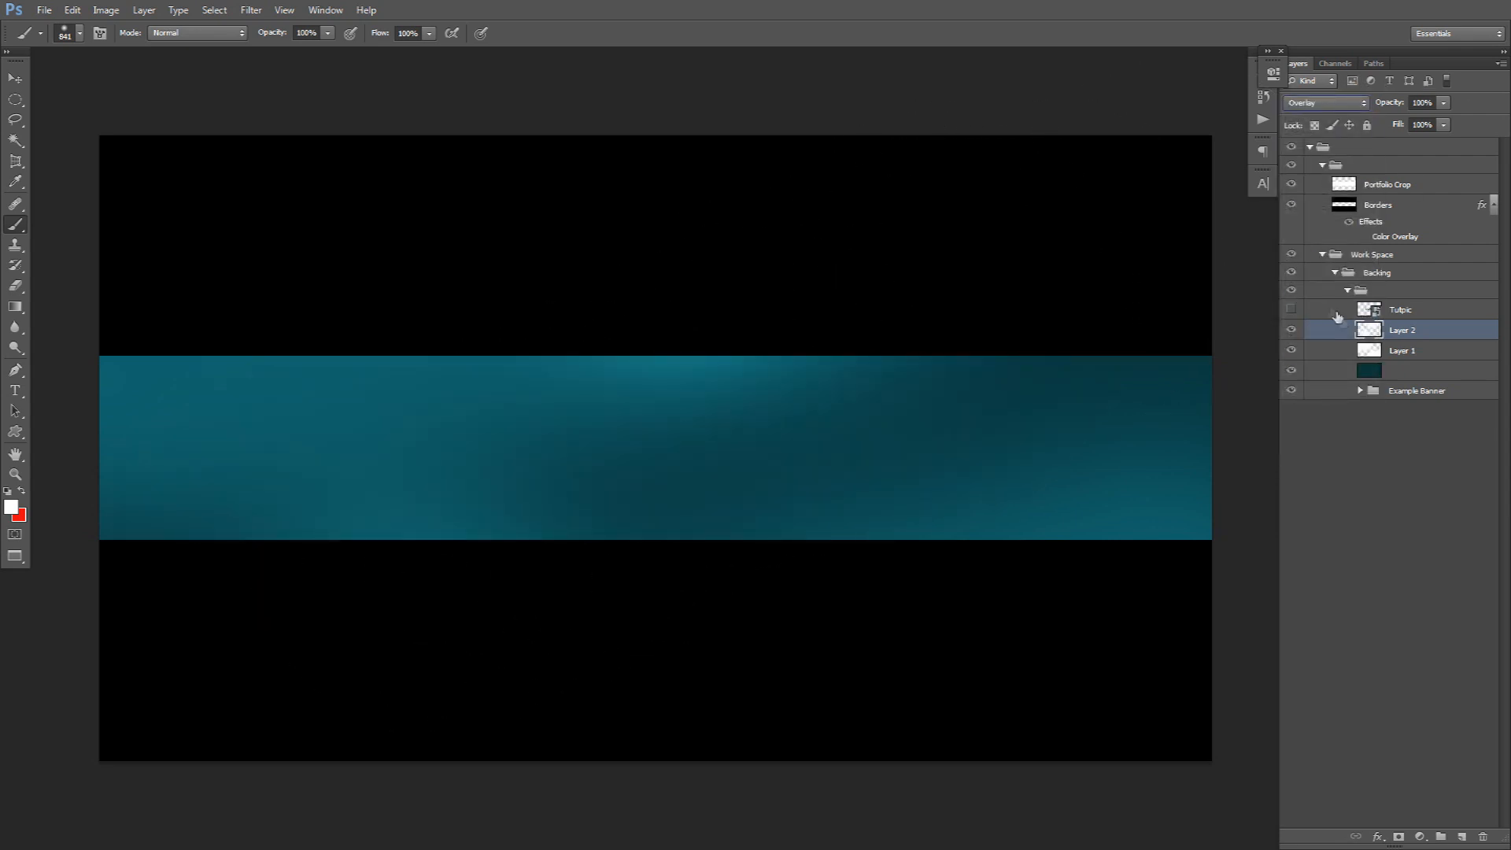
Step: Duplicate the two white brush layers and the teal fill, merge the copies into one layer, and blend it with Multiply
left_click(1398, 366, "shift")
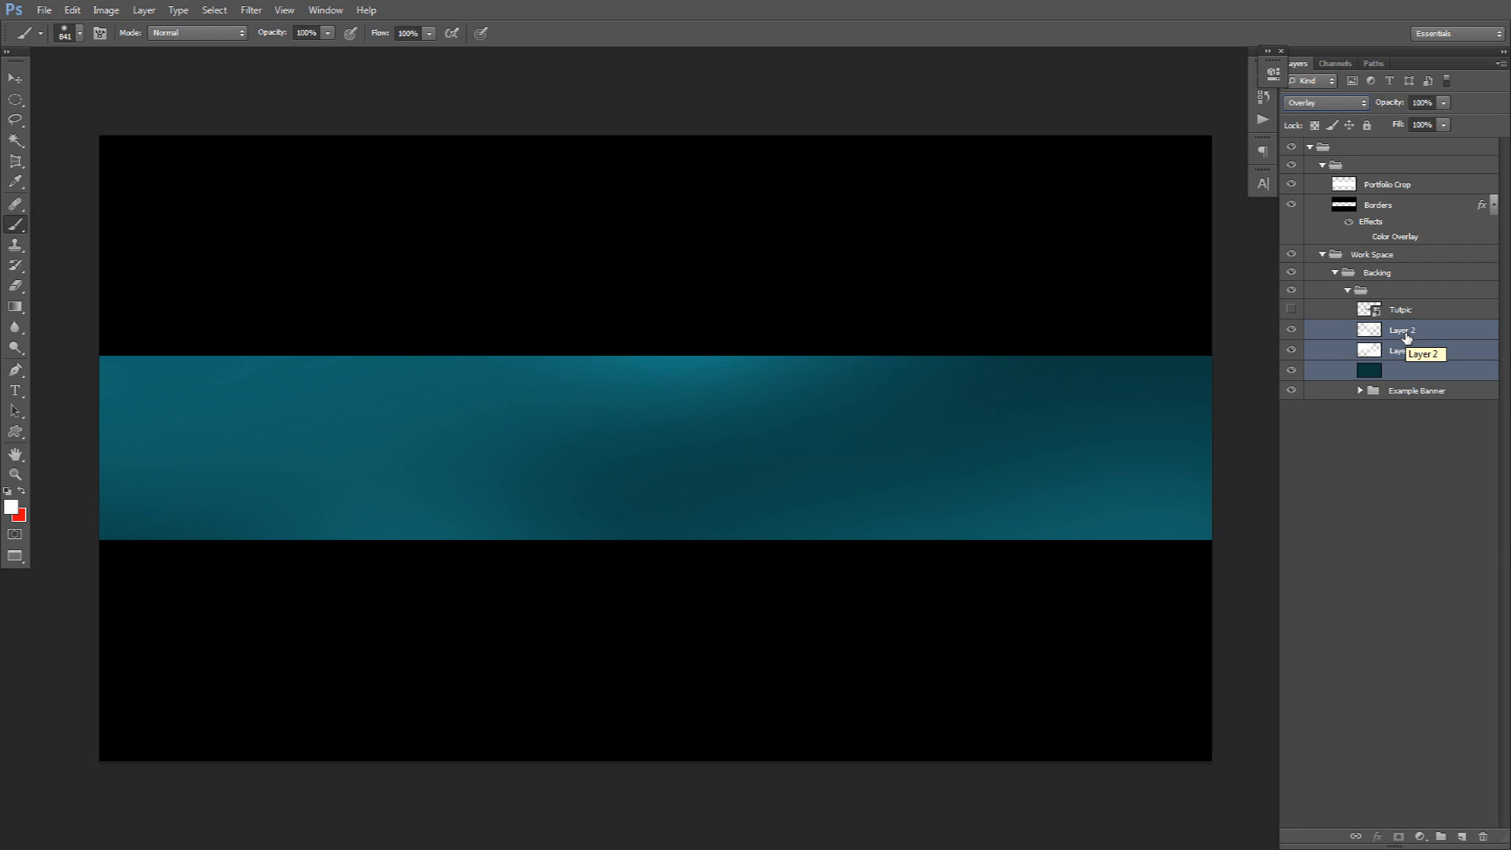
key("ctrl+j")
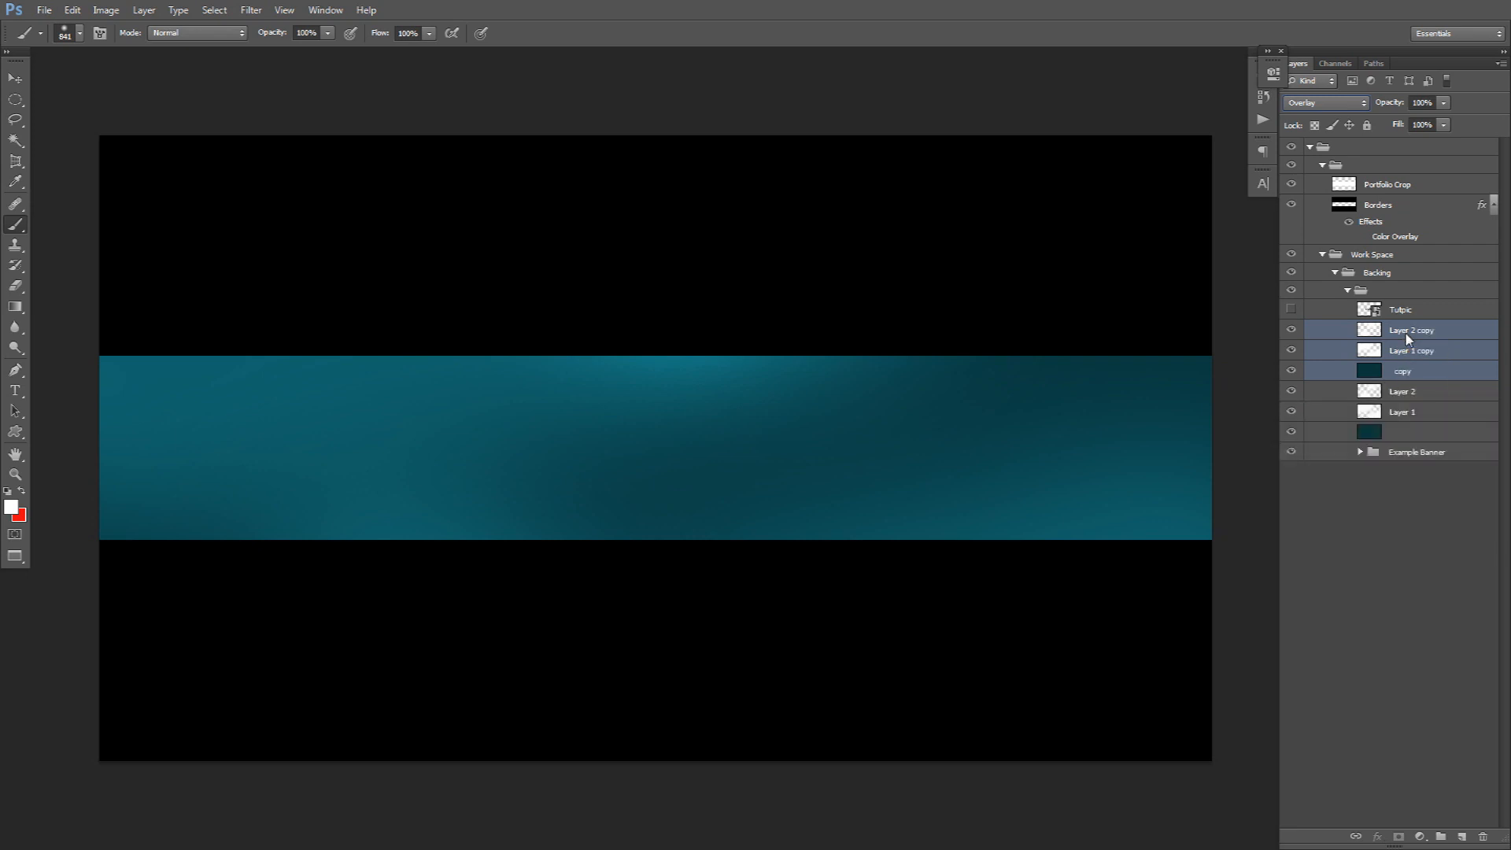
key("ctrl+e")
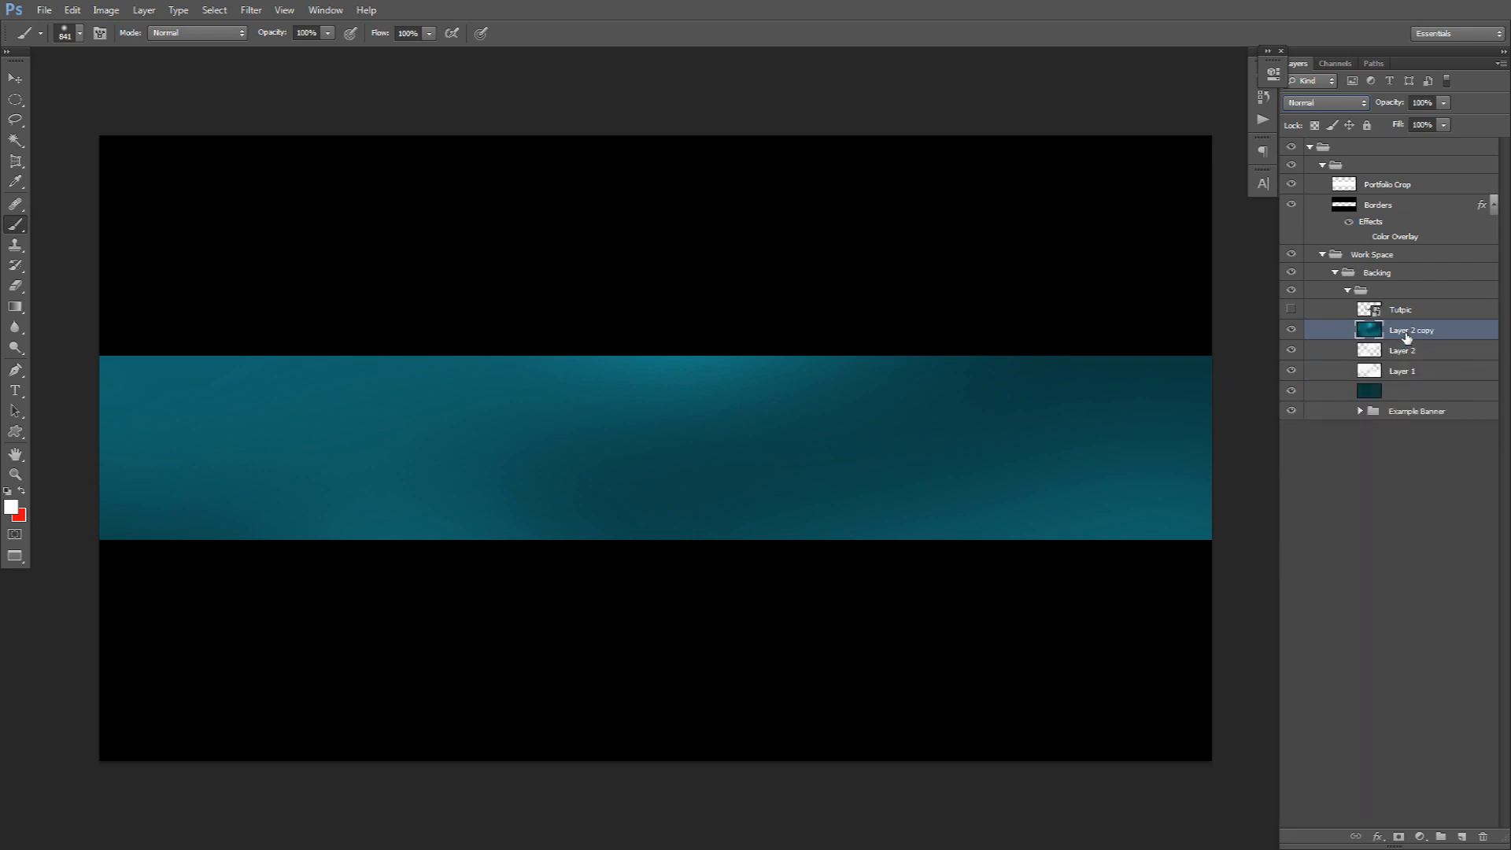
left_click(1310, 102)
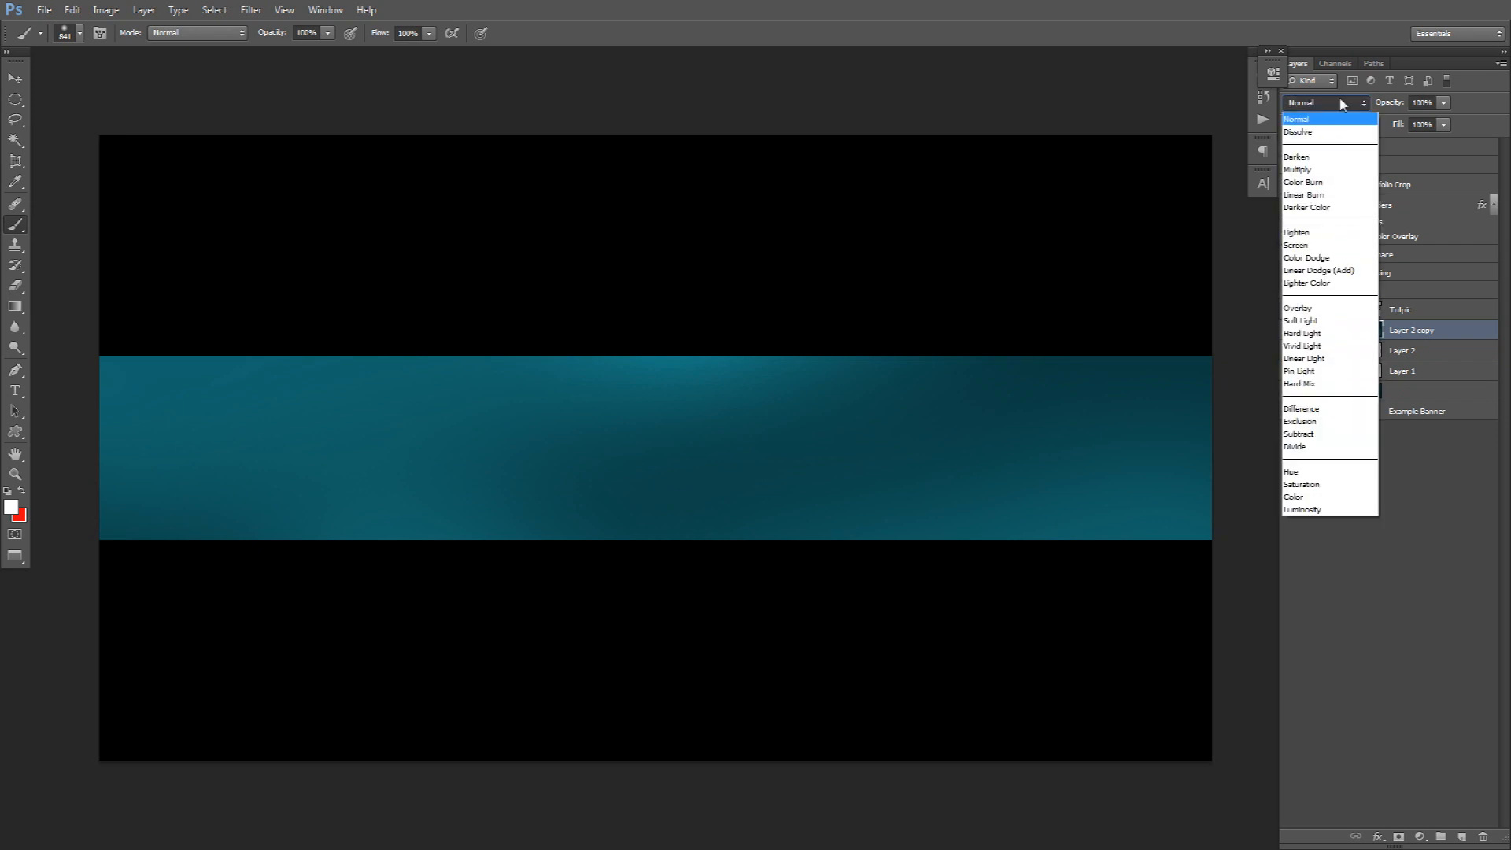
left_click(1305, 169)
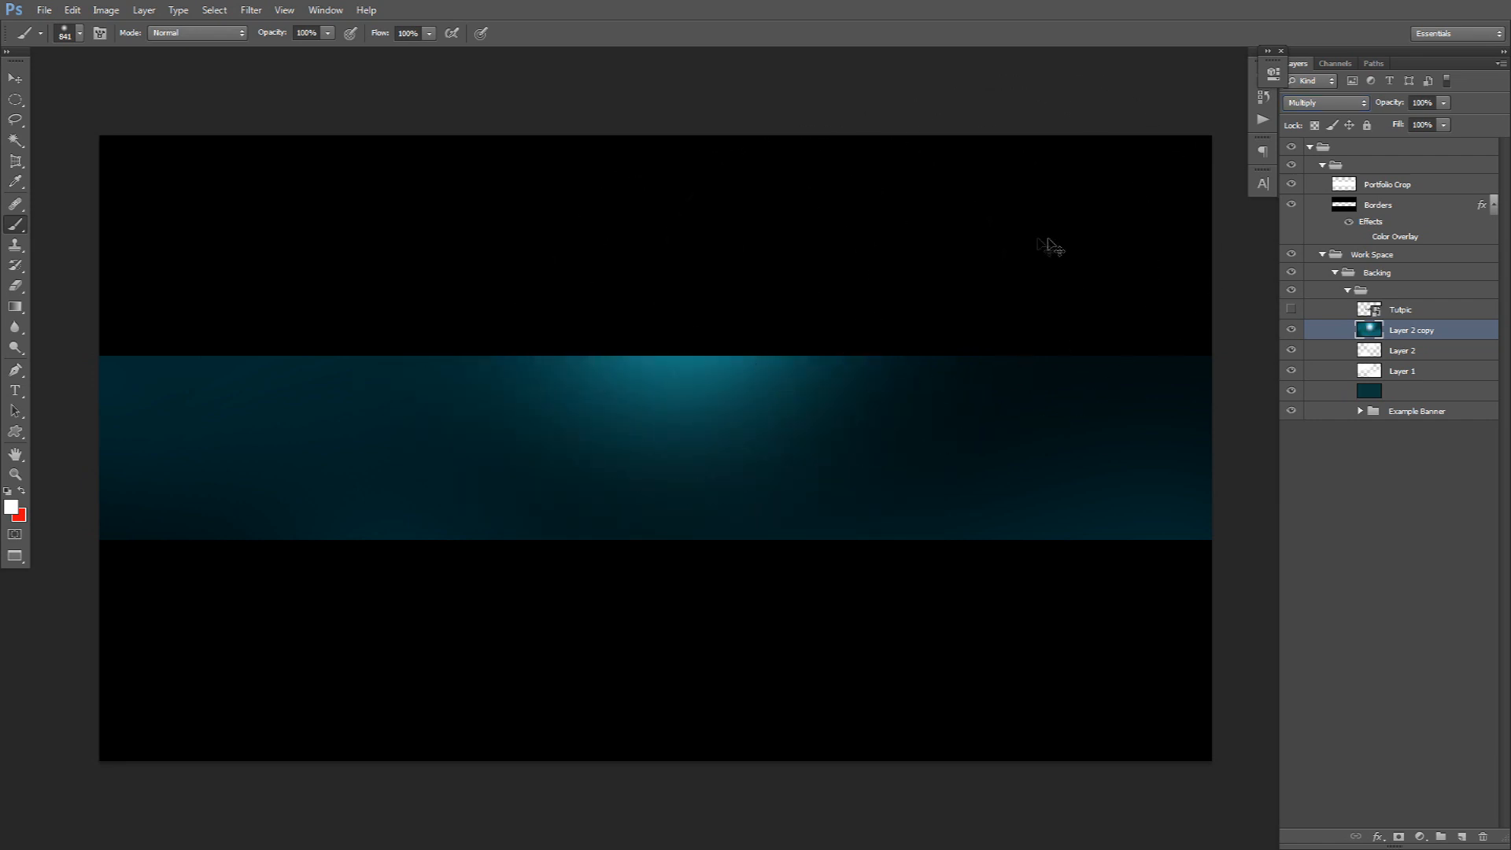
Step: Set the merged Multiply layer's opacity to 65%
key("v")
left_click(1443, 103)
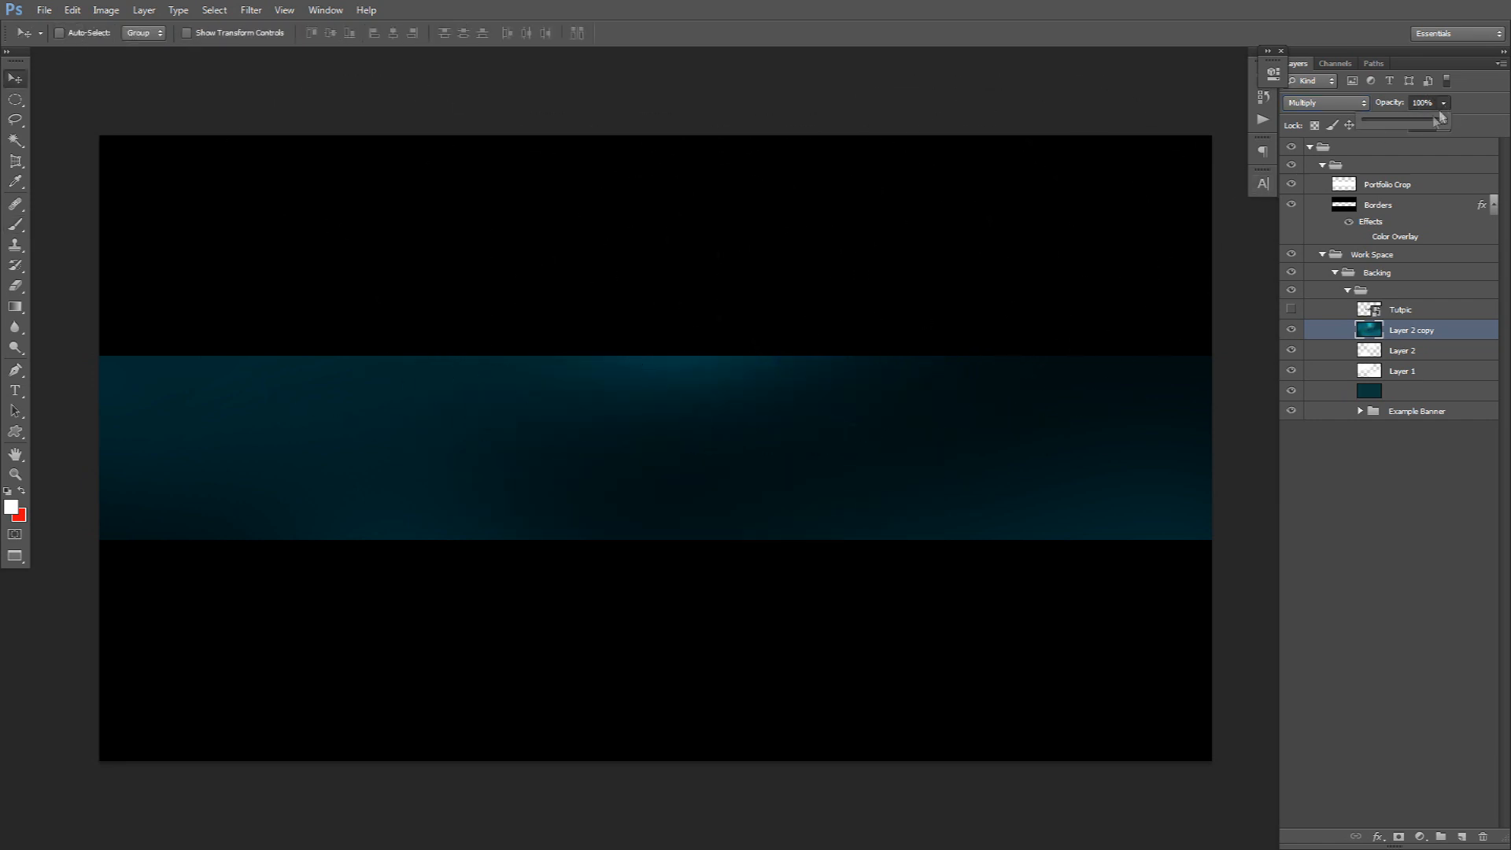
left_click_drag(1423, 120, 1418, 116)
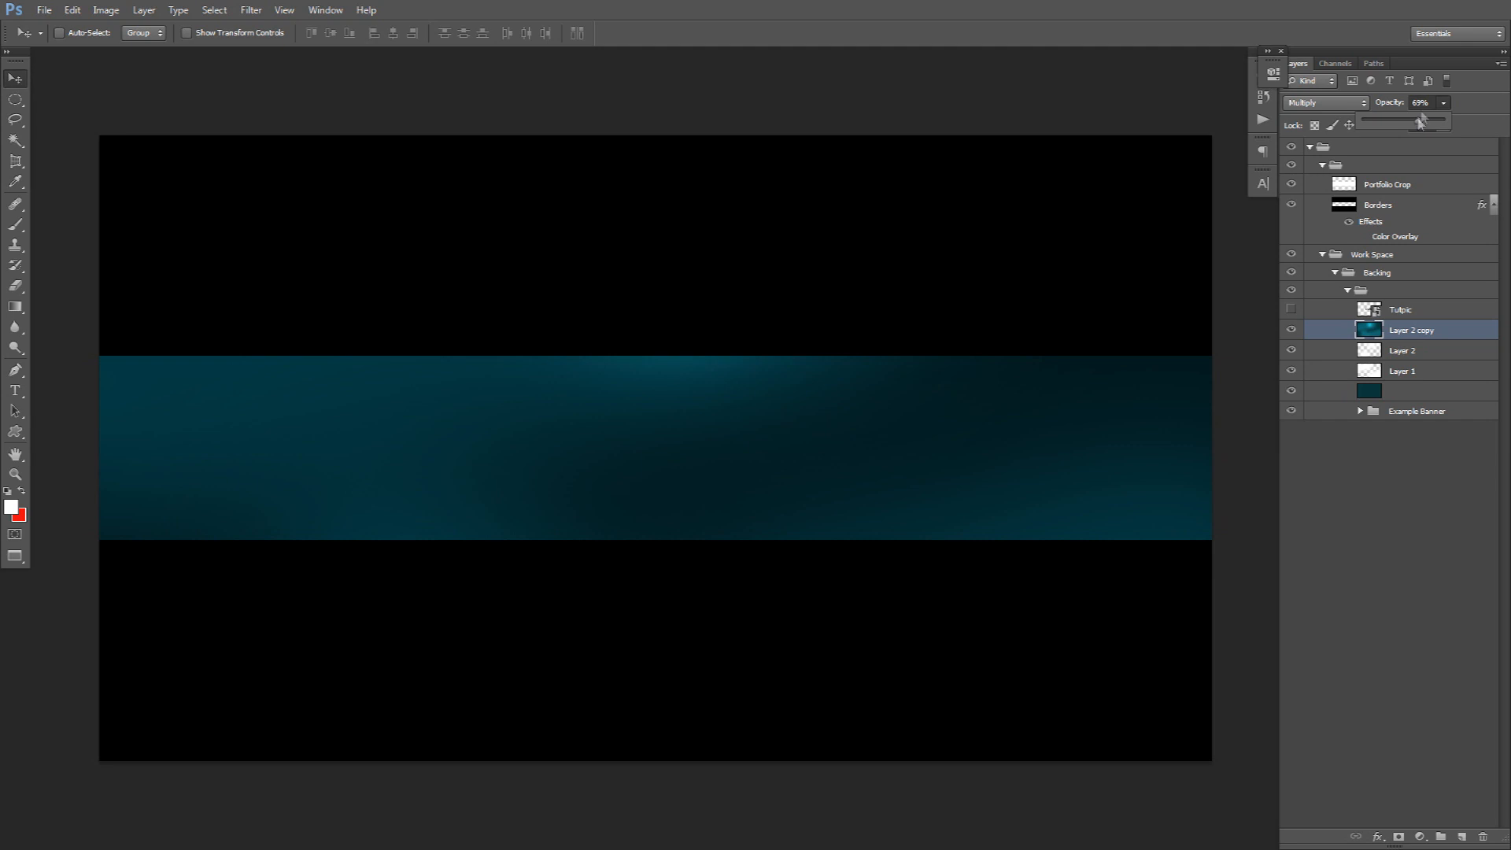
type("65")
key("Return")
Step: Add a Brightness/Contrast adjustment layer above the merged background copy, with brightness at -75 and a raised contrast
left_click(1421, 836)
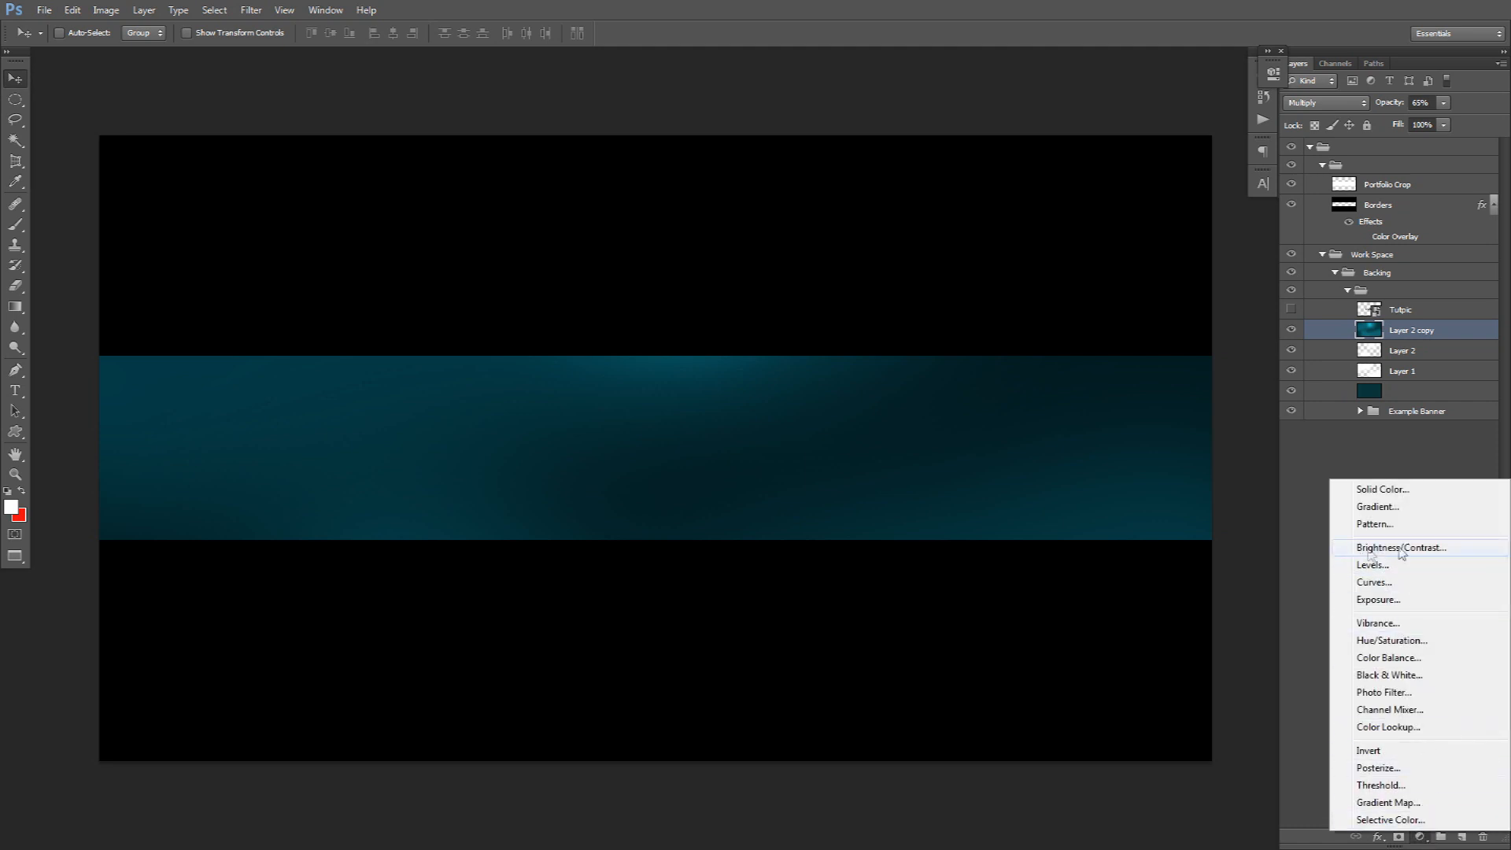
left_click(1445, 549)
left_click_drag(1069, 149, 1076, 153)
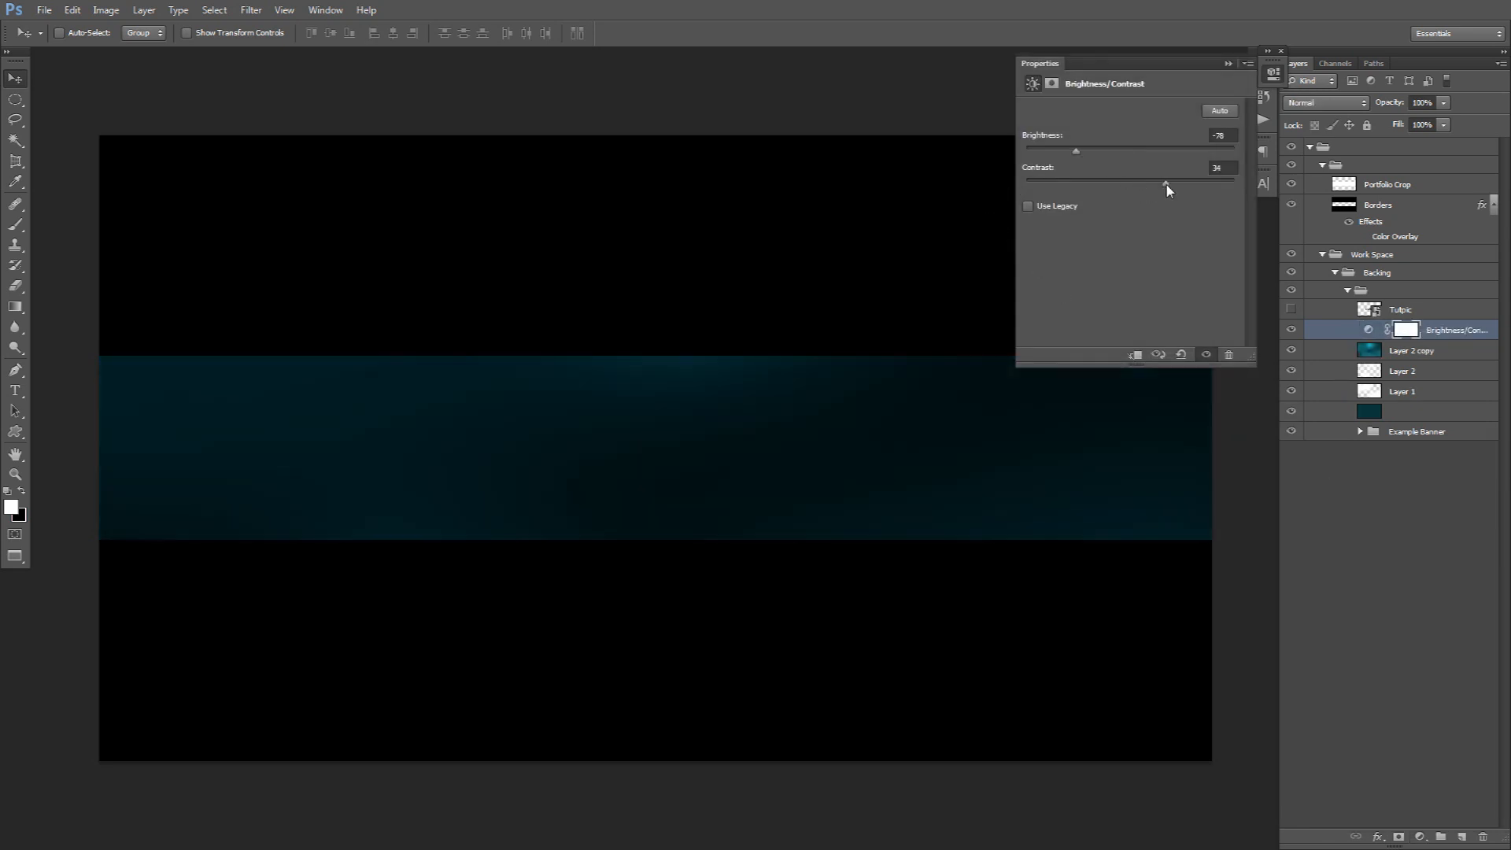
left_click_drag(1228, 139, 1063, 144)
type("-75")
key("Tab")
left_click(1274, 74)
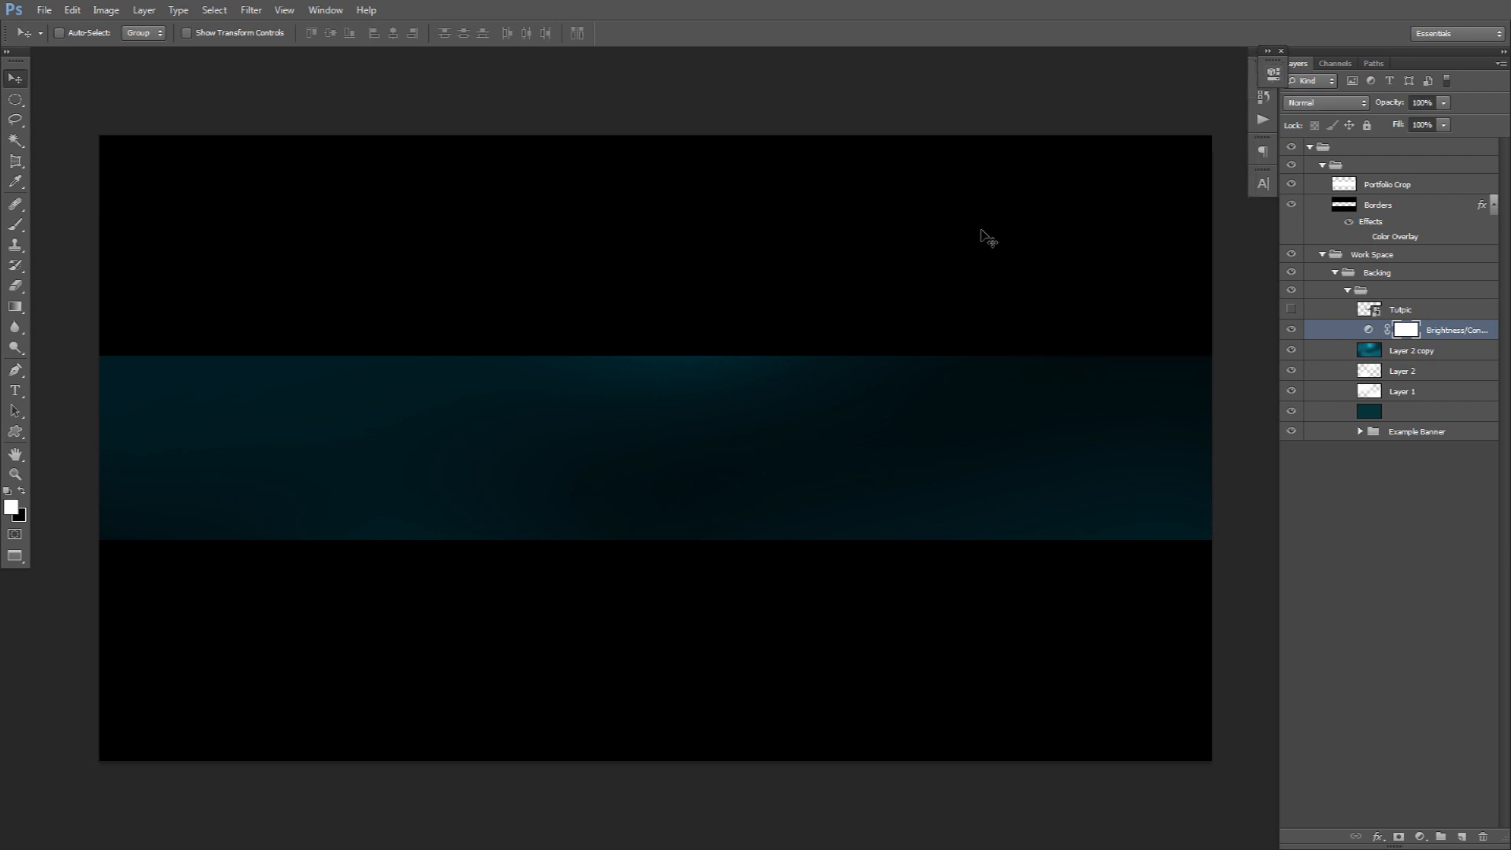
Step: On a new layer, paint soft white spots along the strip's upper and lower-left edges with an 868 px brush, blended with Overlay
key("ctrl+shift+n")
key("Return")
key("b")
right_click_drag(696, 299, 711, 311, "alt")
left_click(668, 193)
left_click(994, 276)
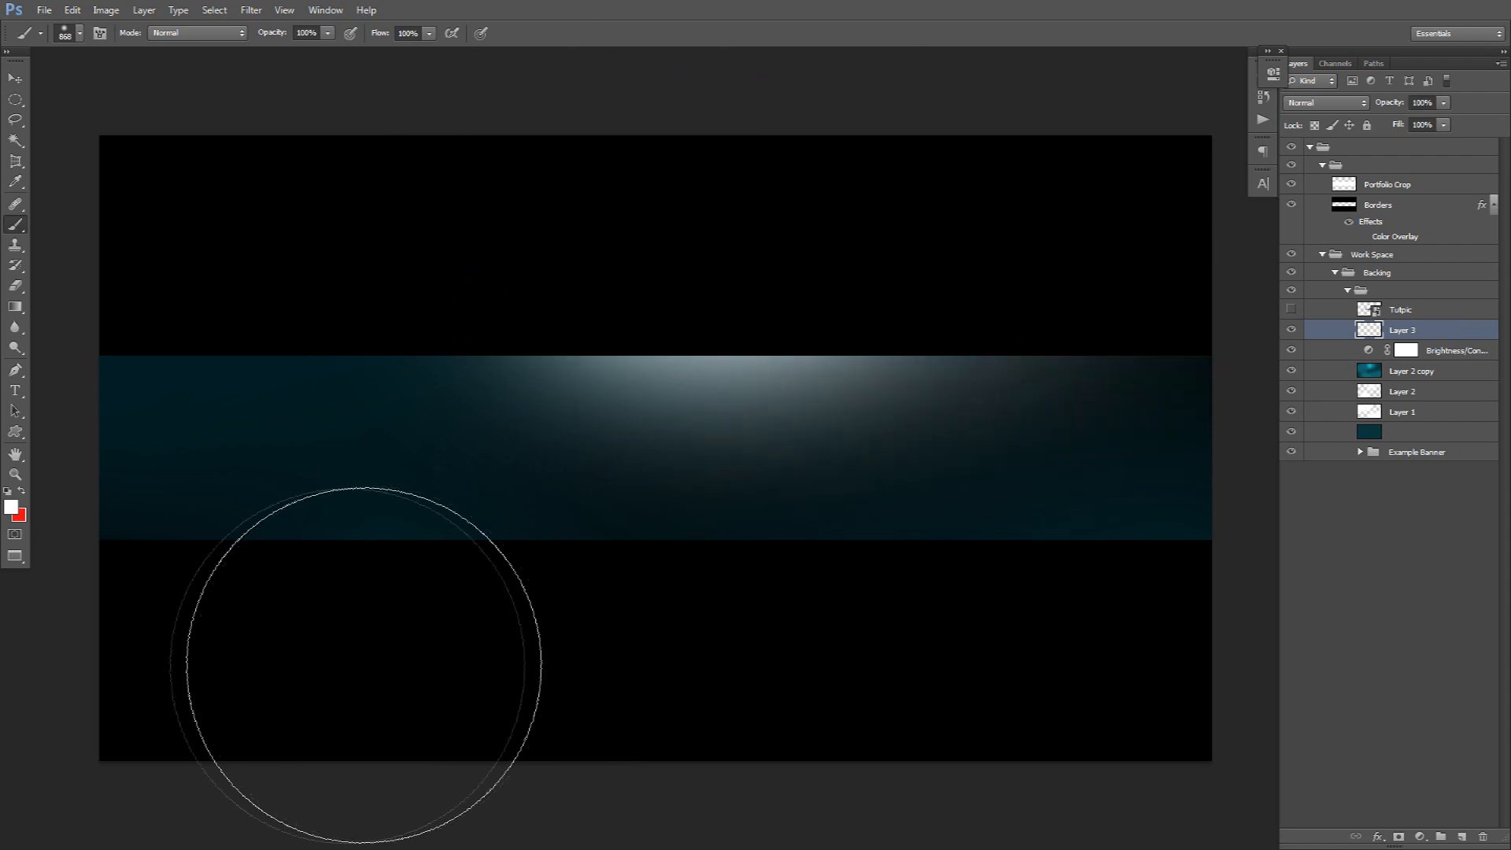
left_click(361, 658)
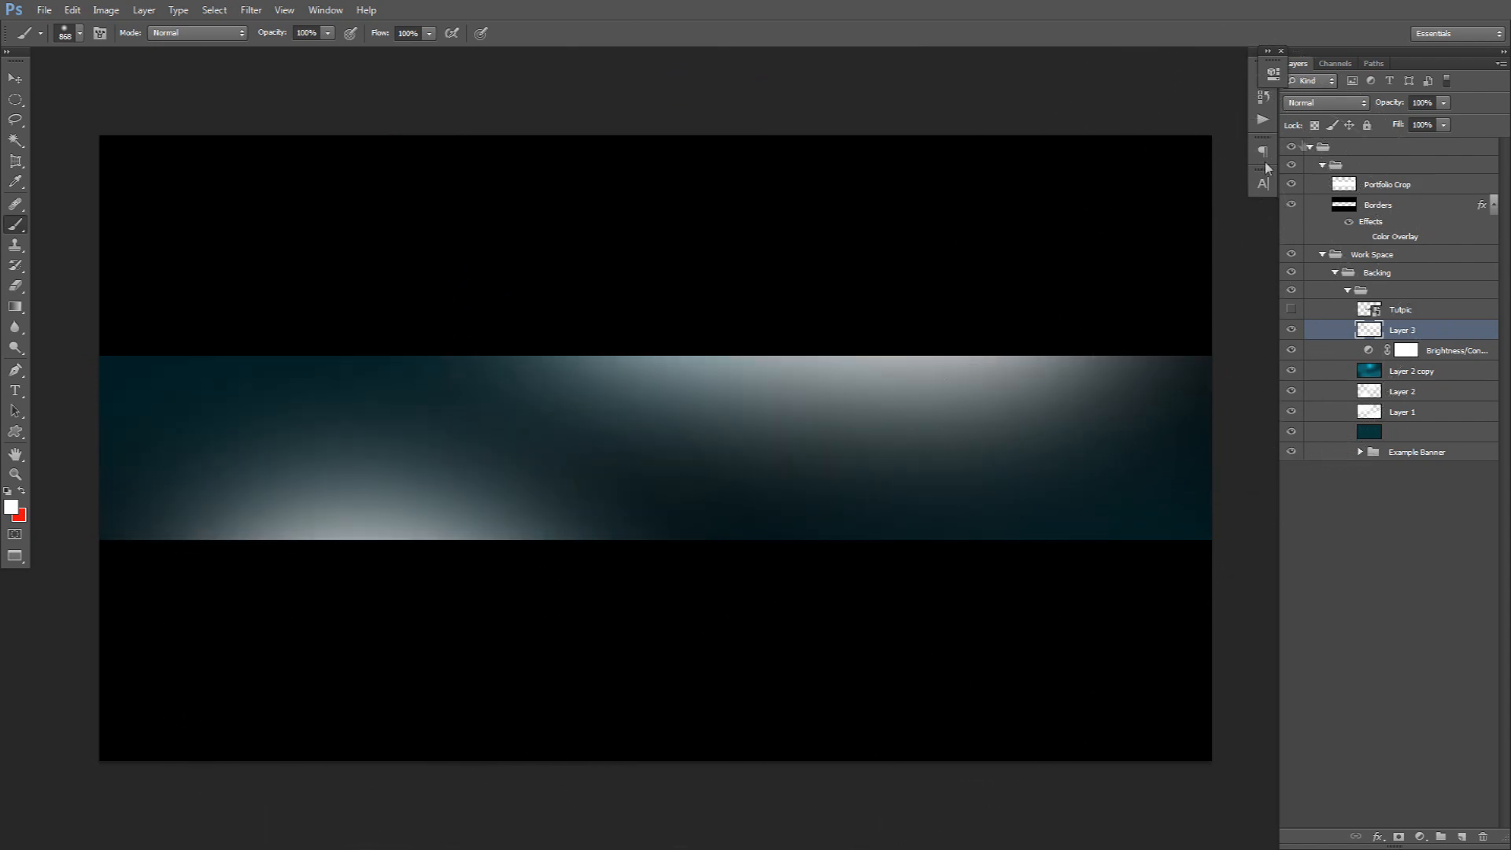
left_click(1326, 103)
left_click(1311, 309)
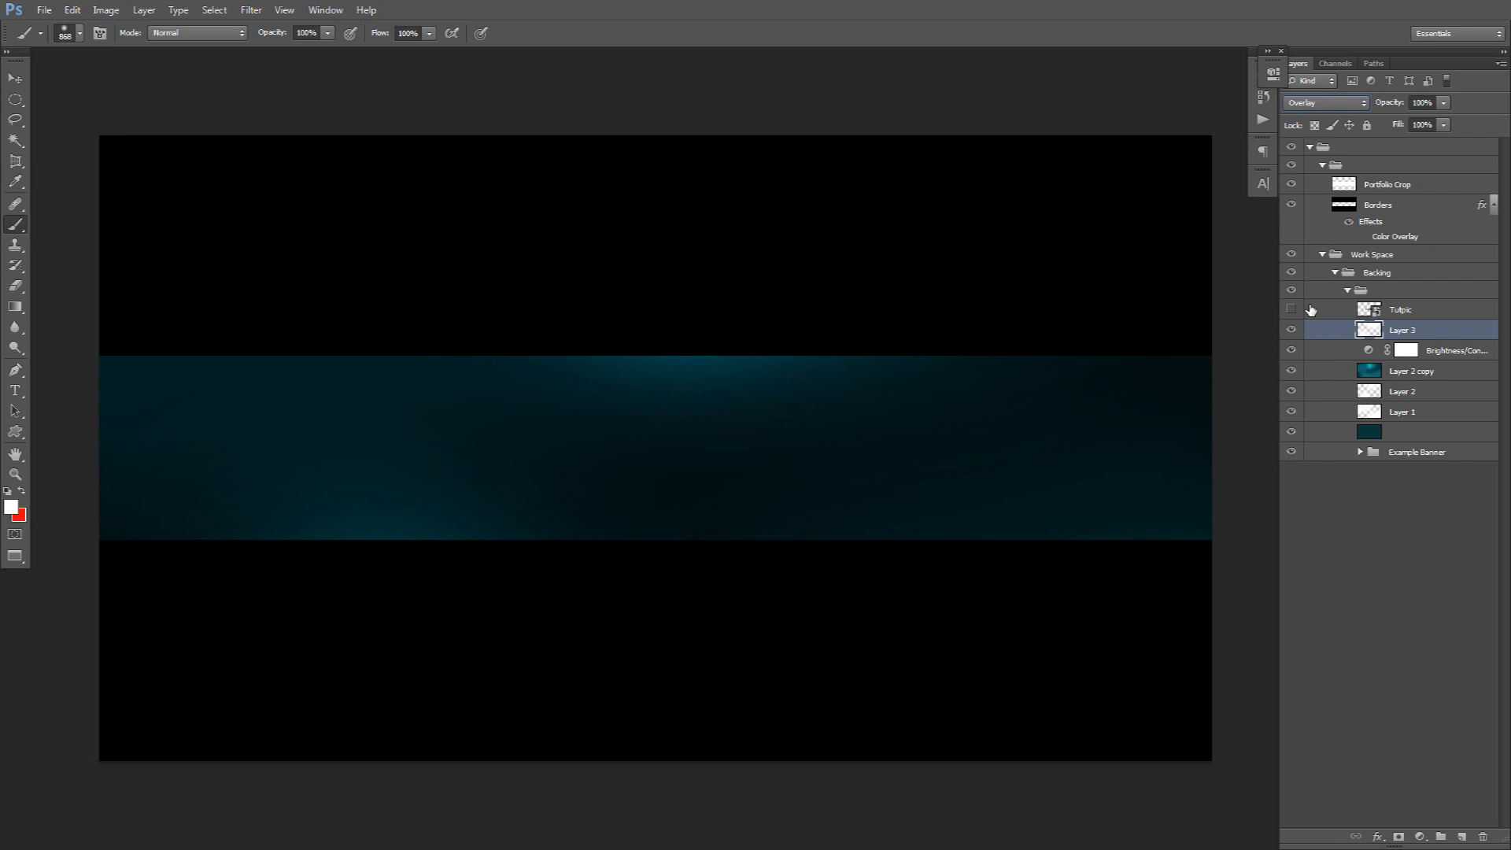
Step: Show the Tutpic layer, and compare the composition with the Example Banner by hiding and reshowing the layers above it
left_click(1292, 310)
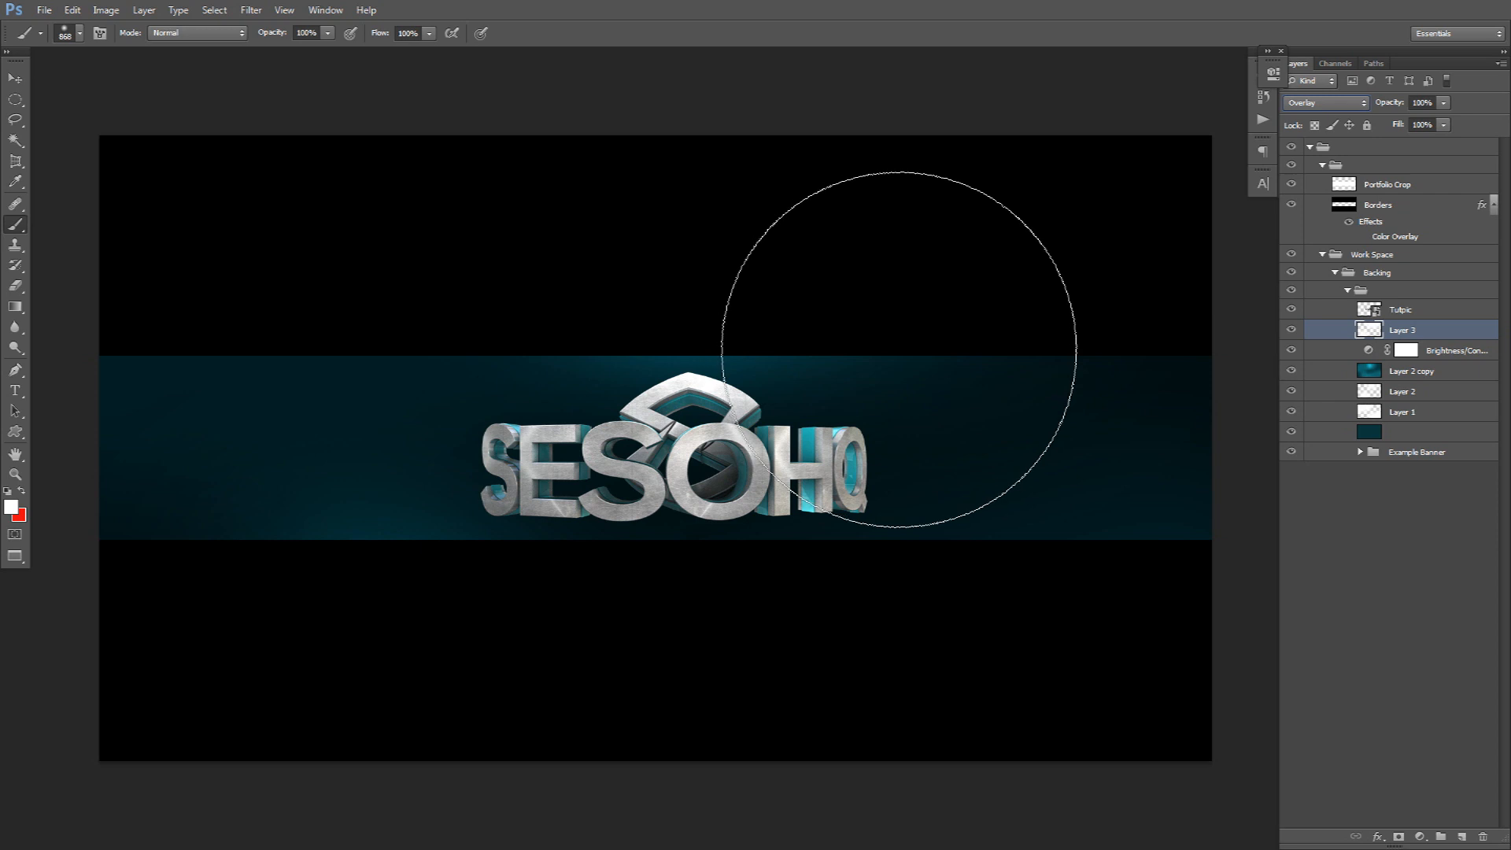
left_click_drag(1292, 310, 1292, 431)
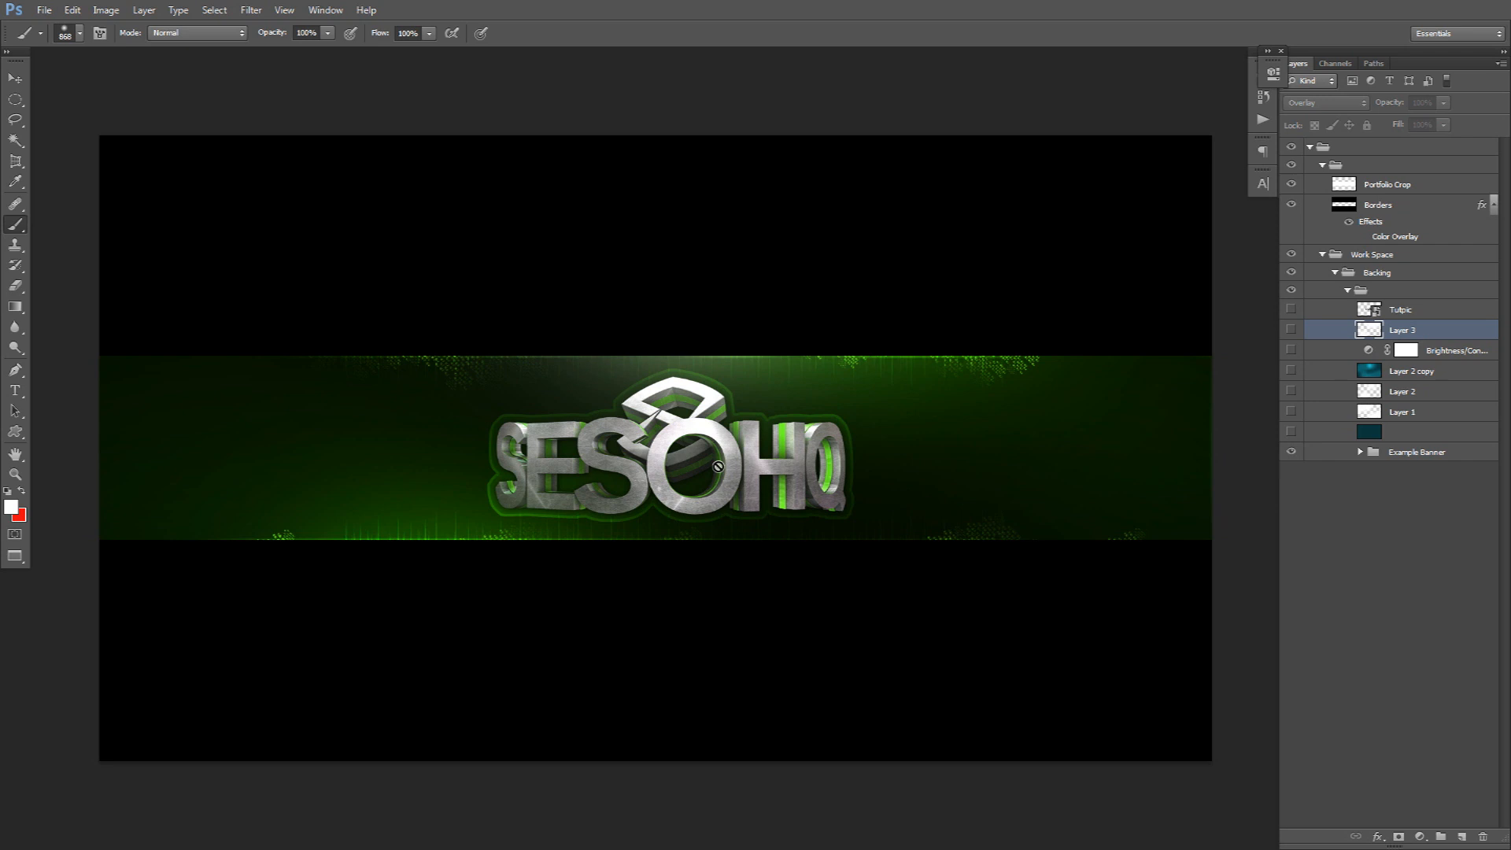
left_click_drag(1291, 433, 1297, 311)
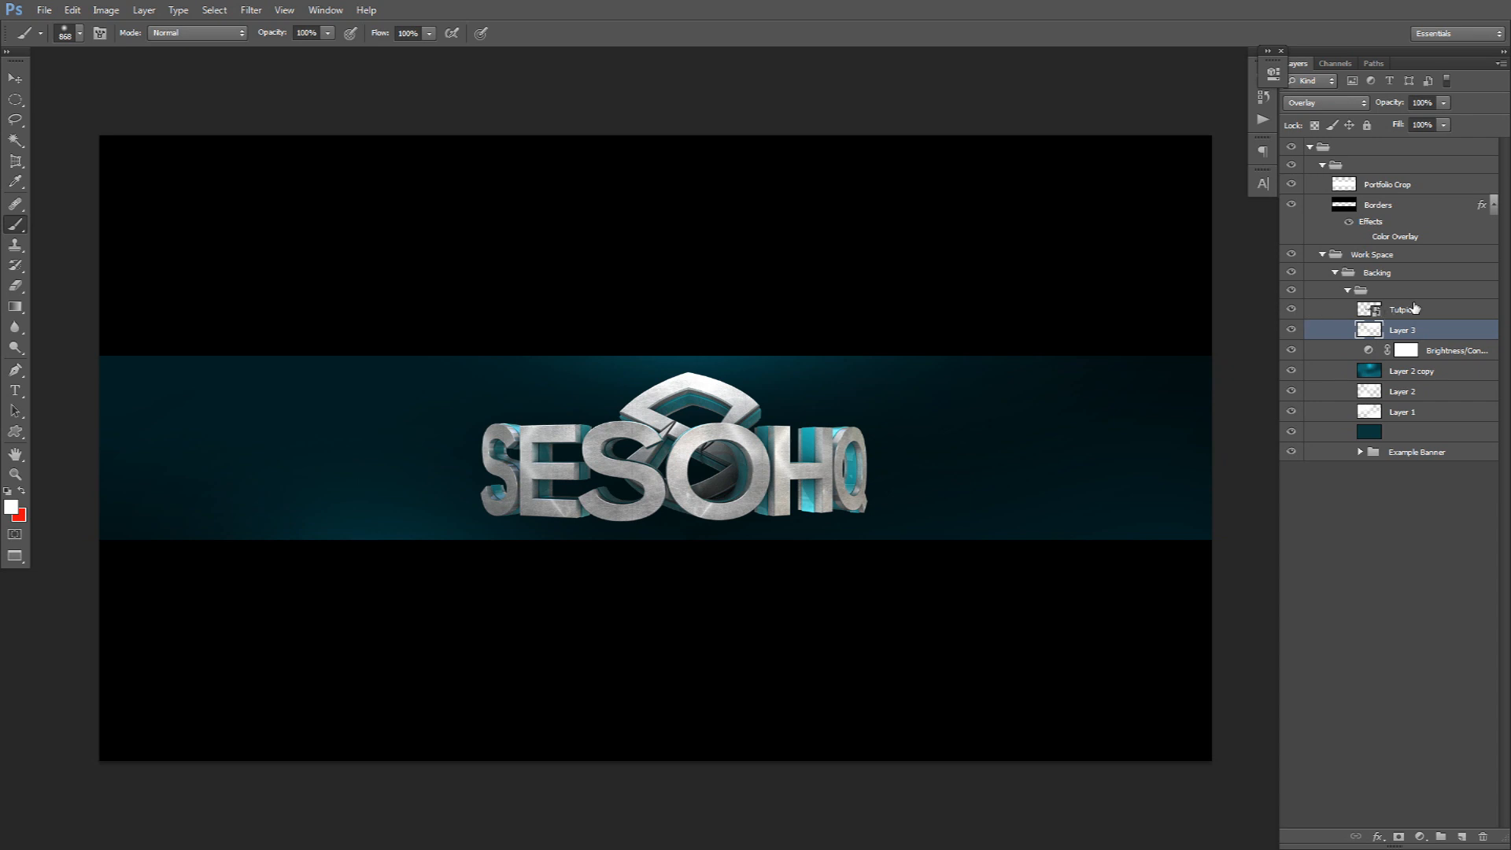
Step: Add a Drop Shadow to the Tutpic layer with 49% opacity, 0 px distance, 7% spread and 10 px size
double_click(1439, 309)
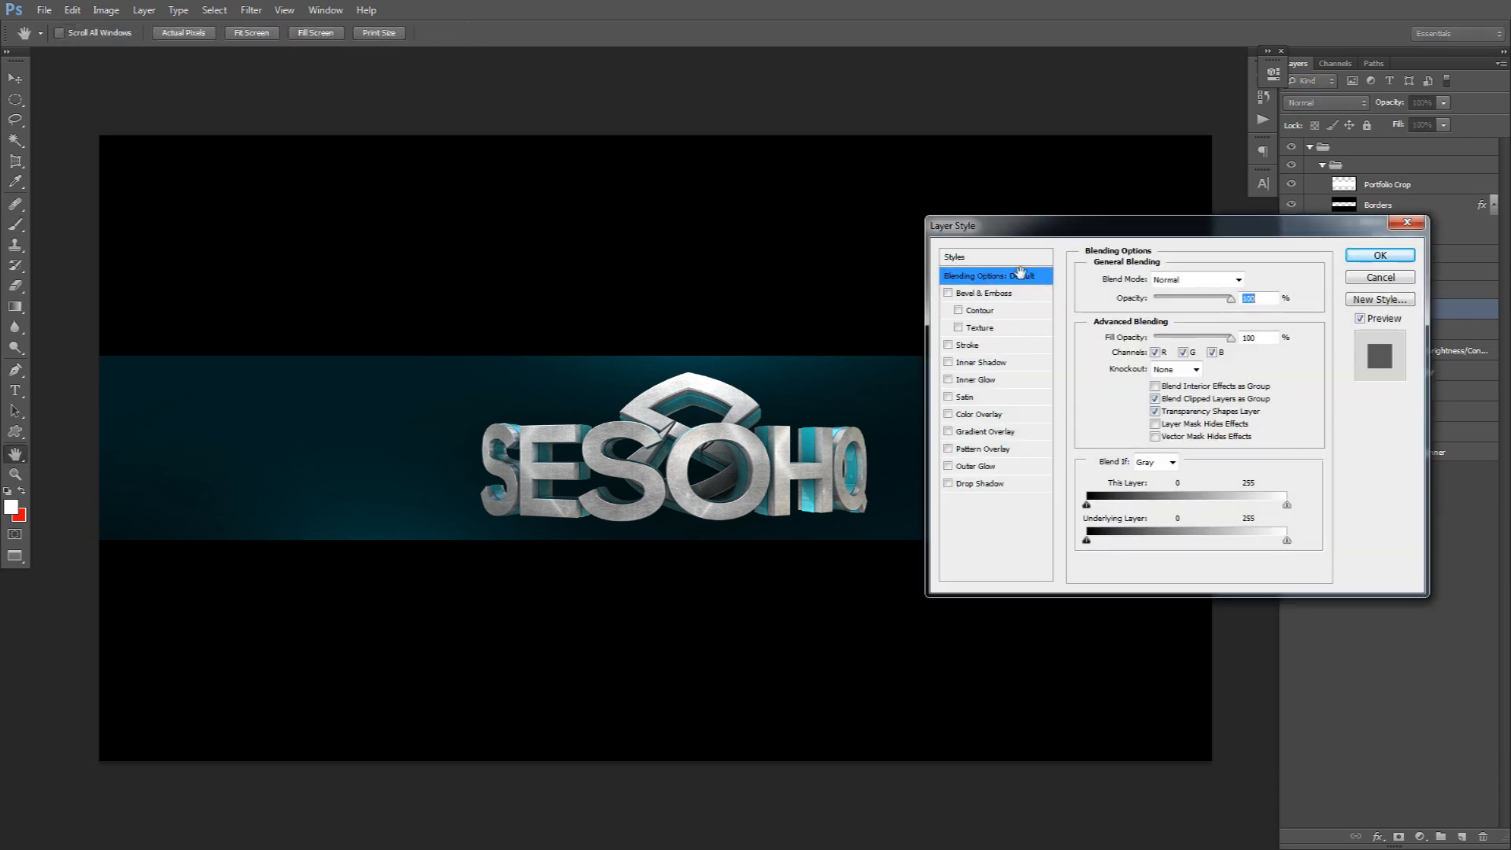
left_click(979, 485)
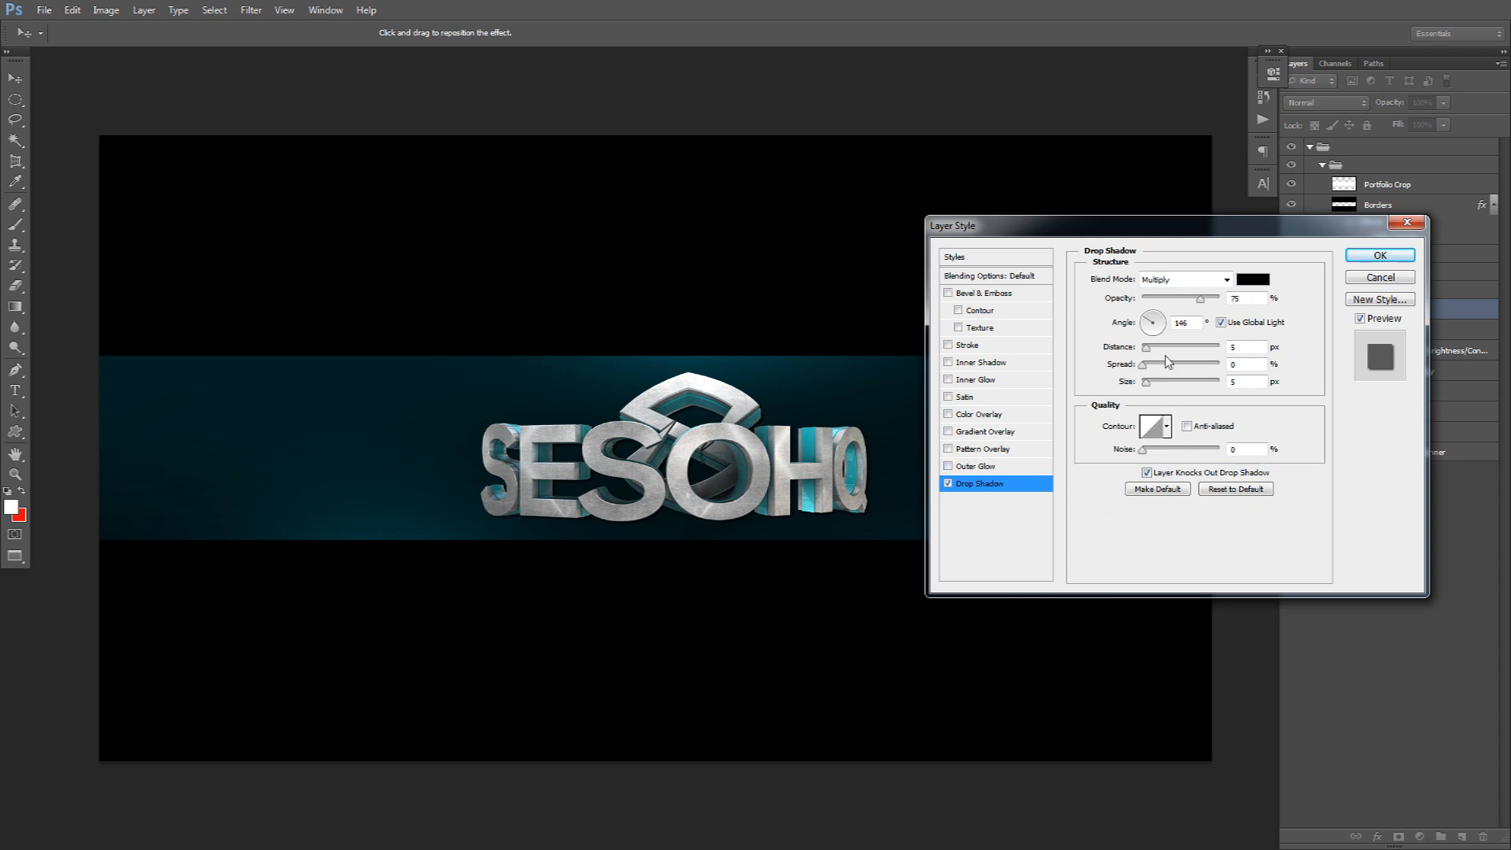
left_click_drag(1146, 347, 1150, 383)
left_click(1179, 299)
Step: Add an Inner Shadow to the Tutpic layer with 37% opacity, 0 px distance, 11% choke and 9 px size
left_click(984, 363)
left_click_drag(1146, 347, 1150, 384)
left_click(1152, 364)
left_click_drag(1200, 299, 1170, 300)
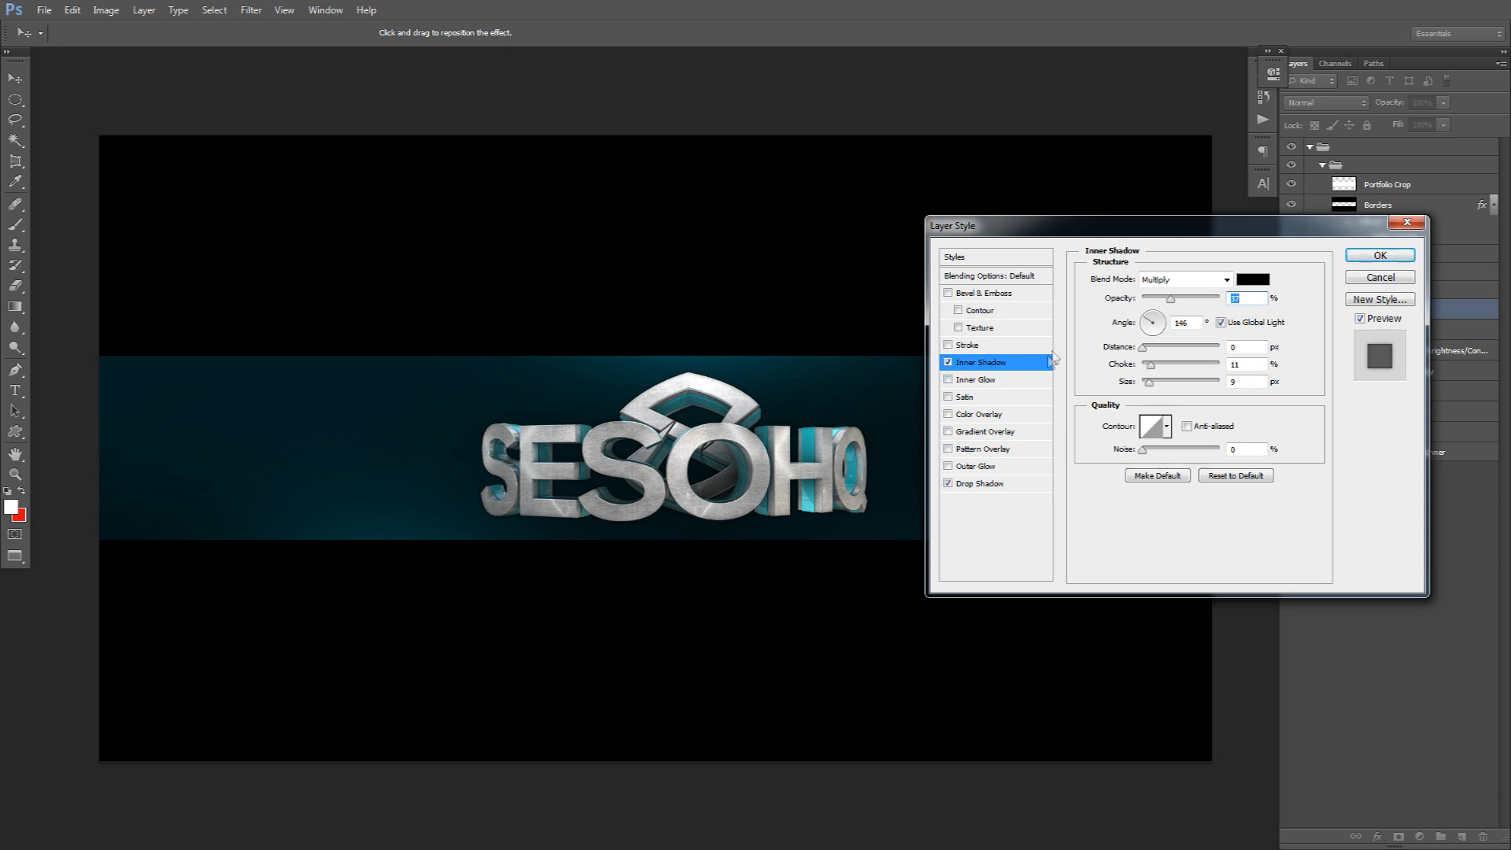
Step: Add a black-to-white linear Gradient Overlay to the Tutpic layer in Soft Light at 57% opacity, and apply the layer style
left_click(984, 432)
left_click(1166, 280)
left_click(1162, 488)
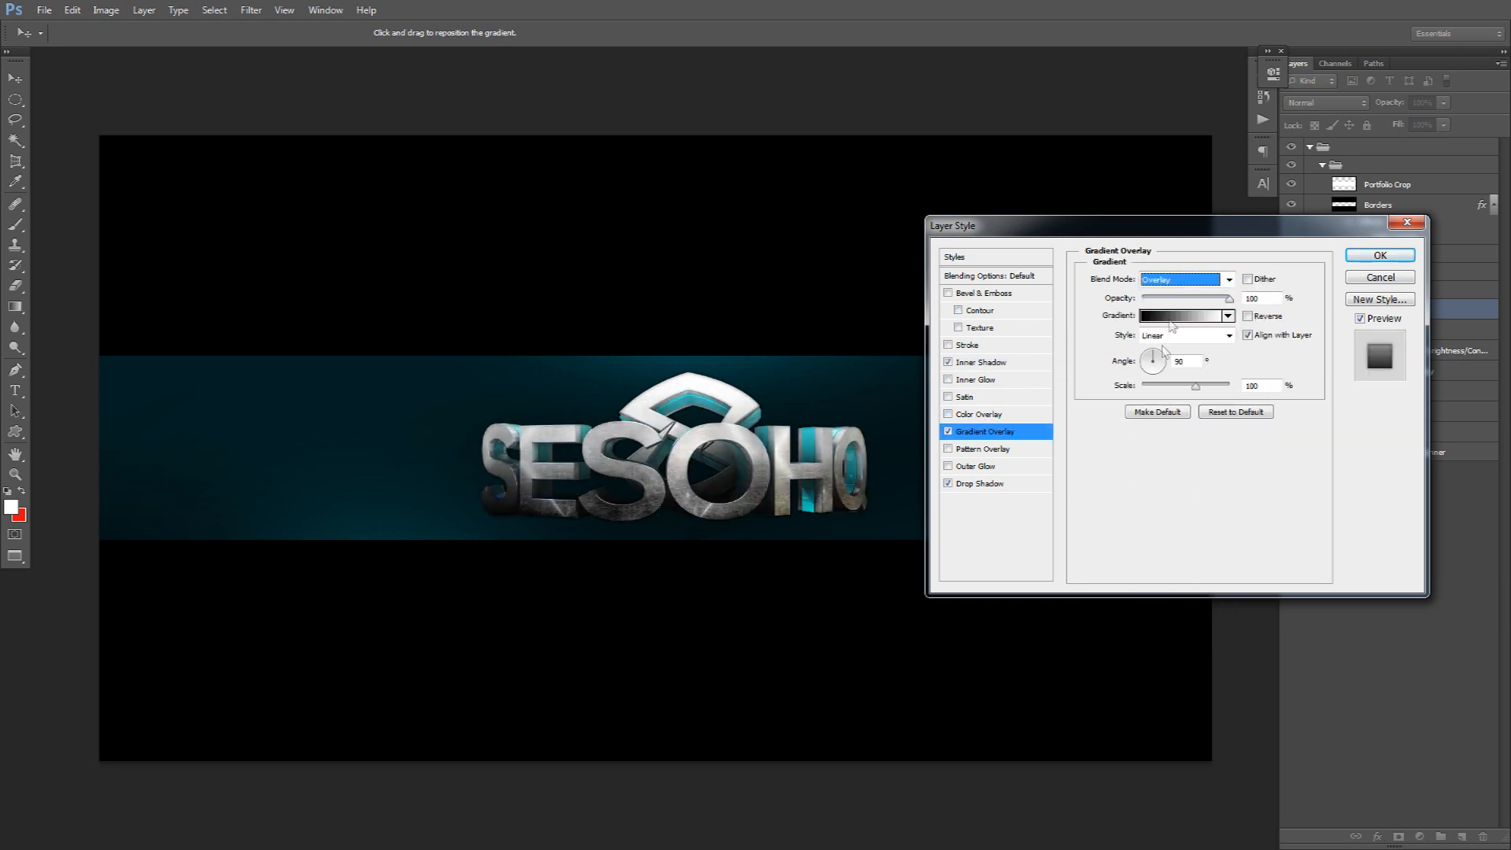
scroll(1185, 285, "down", 1)
left_click(1192, 298)
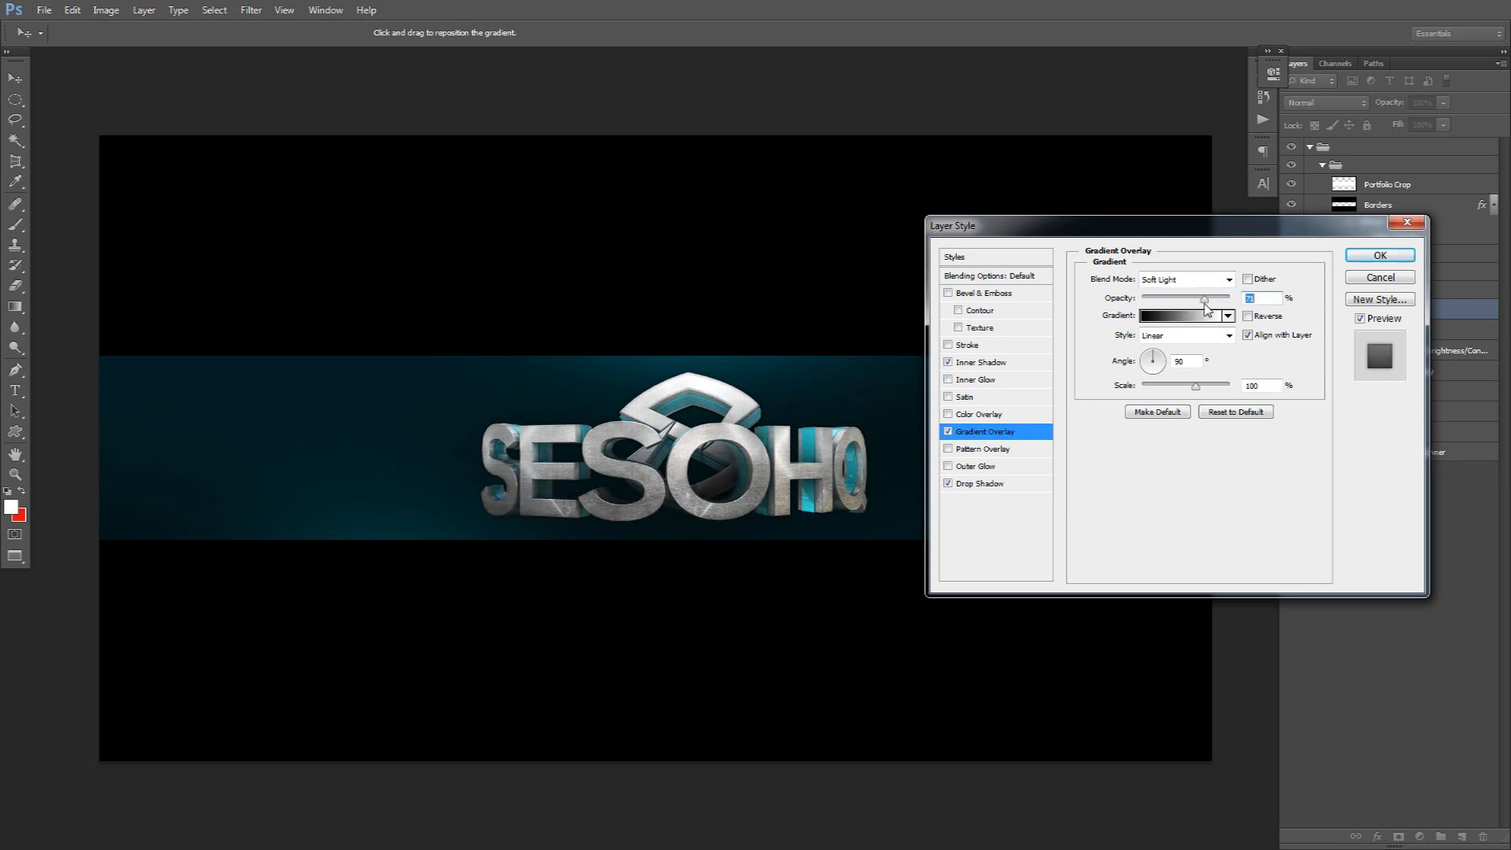
left_click(1380, 255)
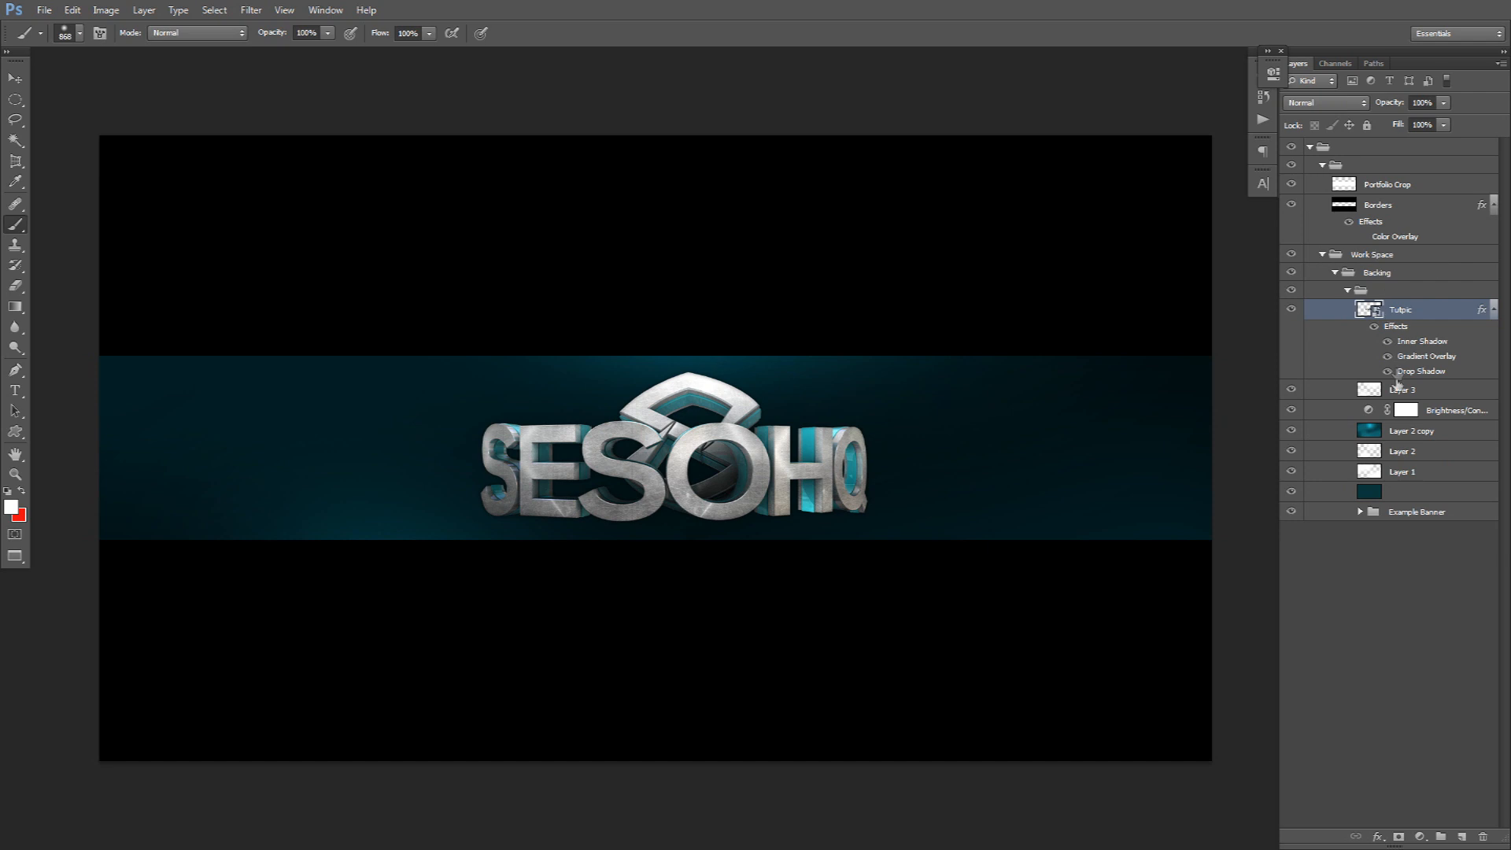
Step: Set the Tutpic layer's Gradient Overlay opacity to 55%, review both shadow settings, and collapse the layer's effects list
double_click(1416, 344)
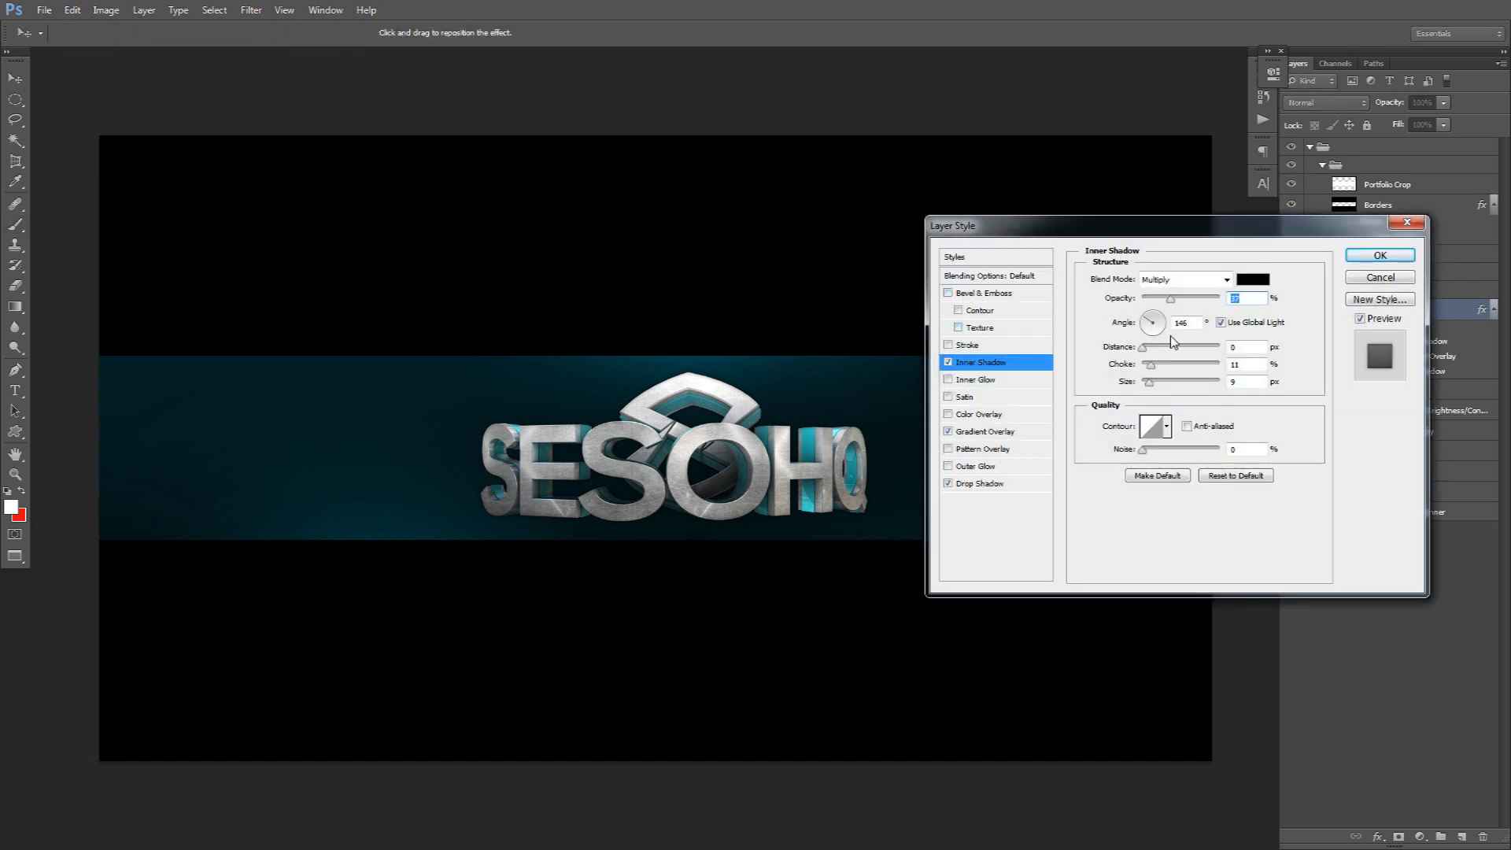
left_click_drag(1252, 348, 1146, 352)
left_click_drag(1245, 365, 1090, 359)
left_click_drag(1244, 381, 996, 388)
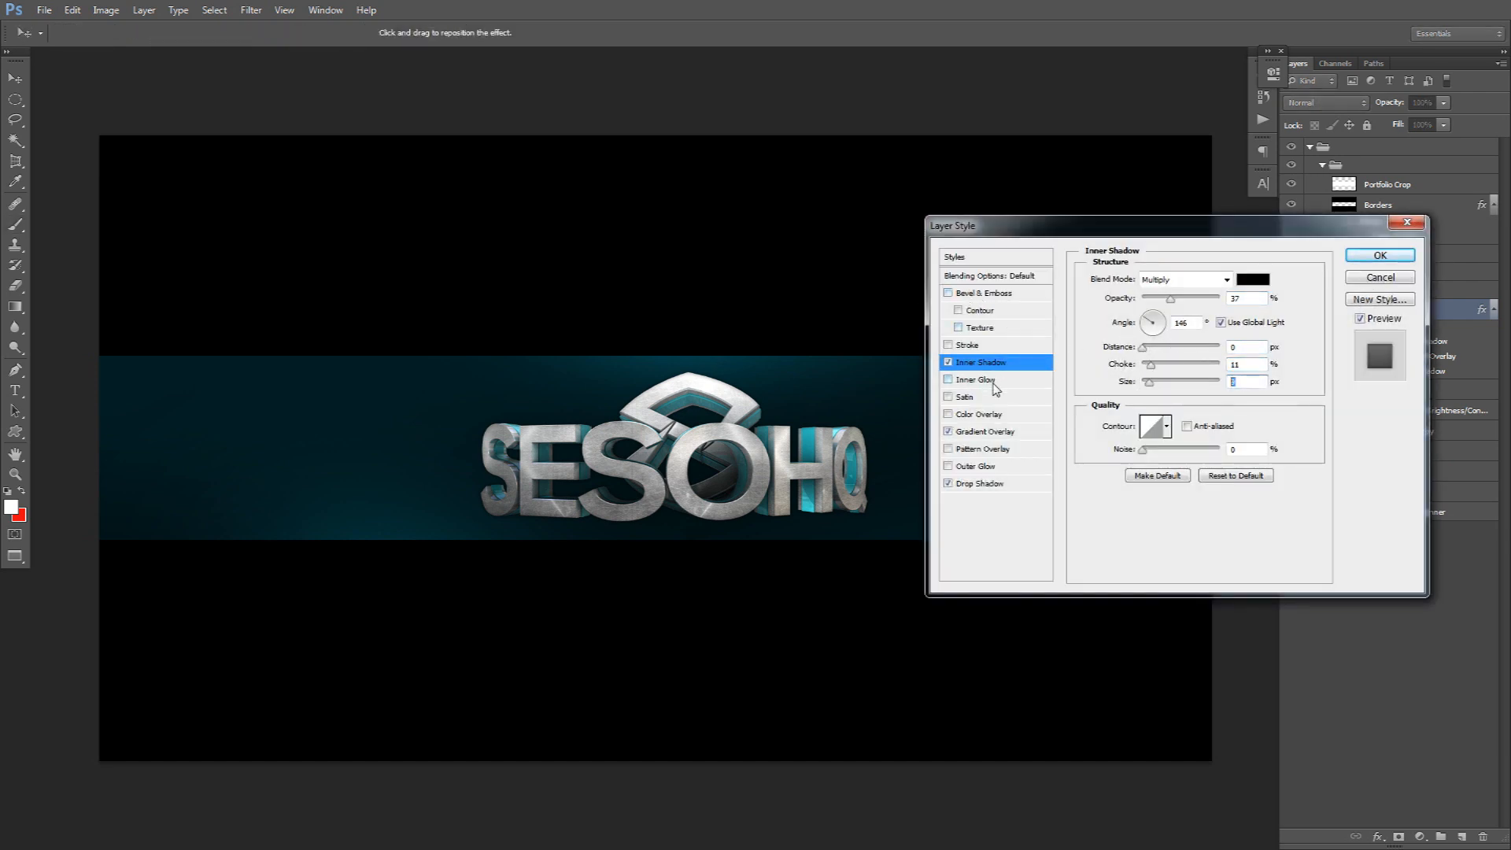
left_click(976, 432)
left_click_drag(1070, 228, 968, 189)
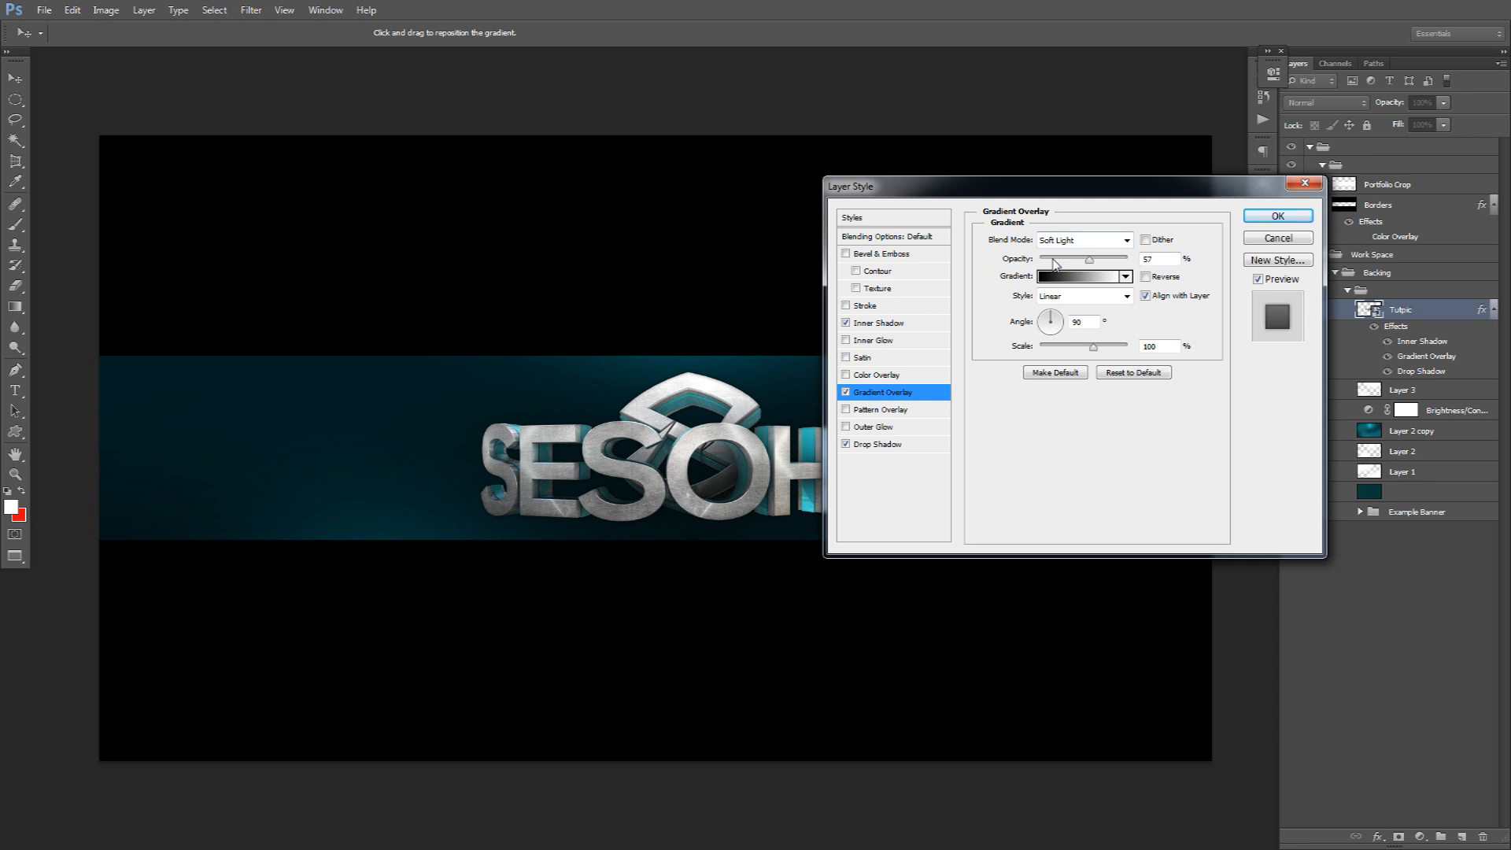
double_click(1170, 259)
type("55")
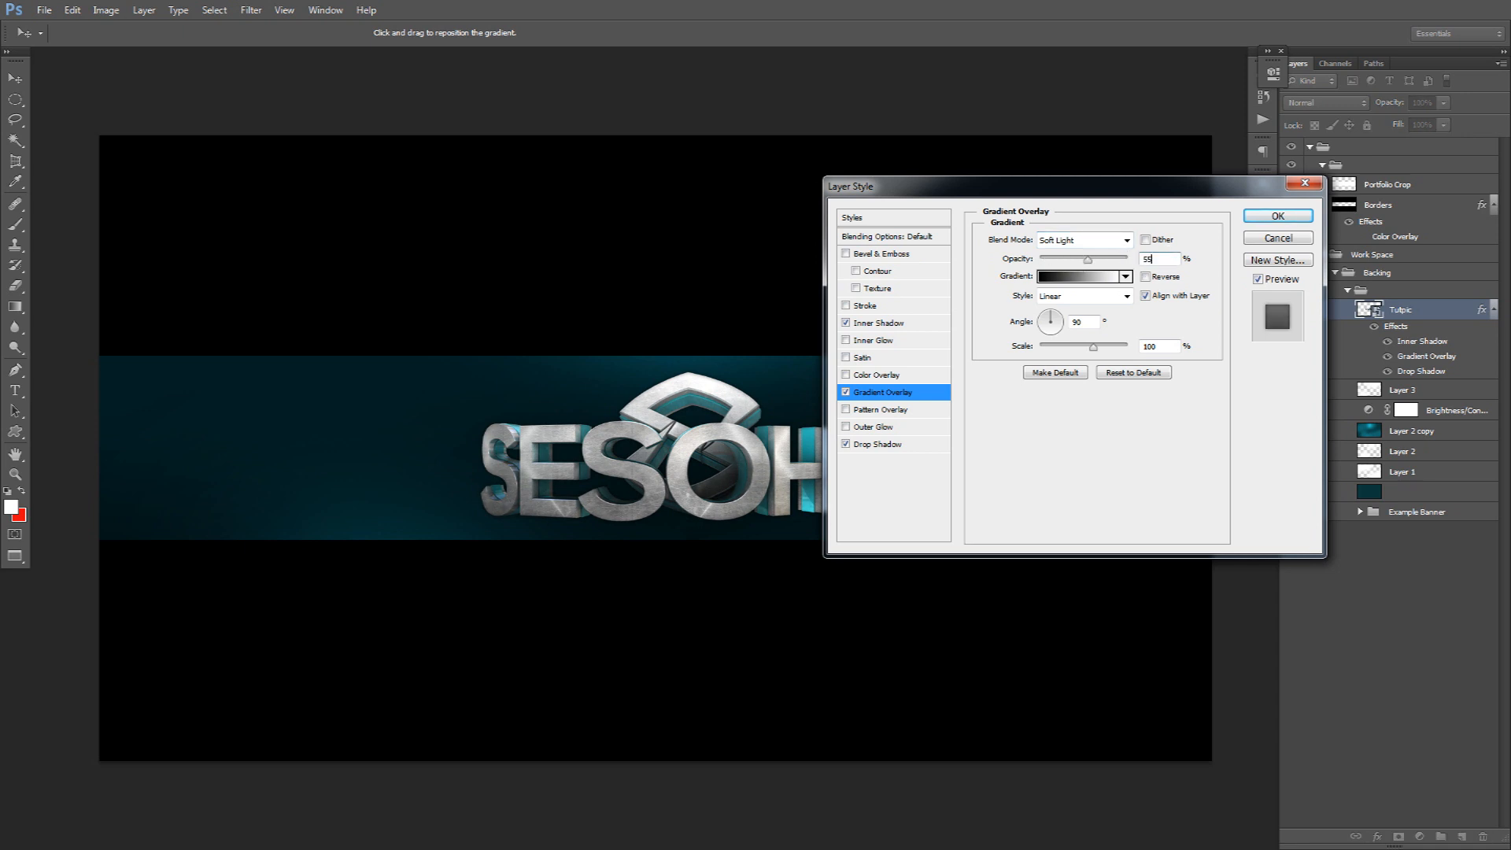
left_click(878, 445)
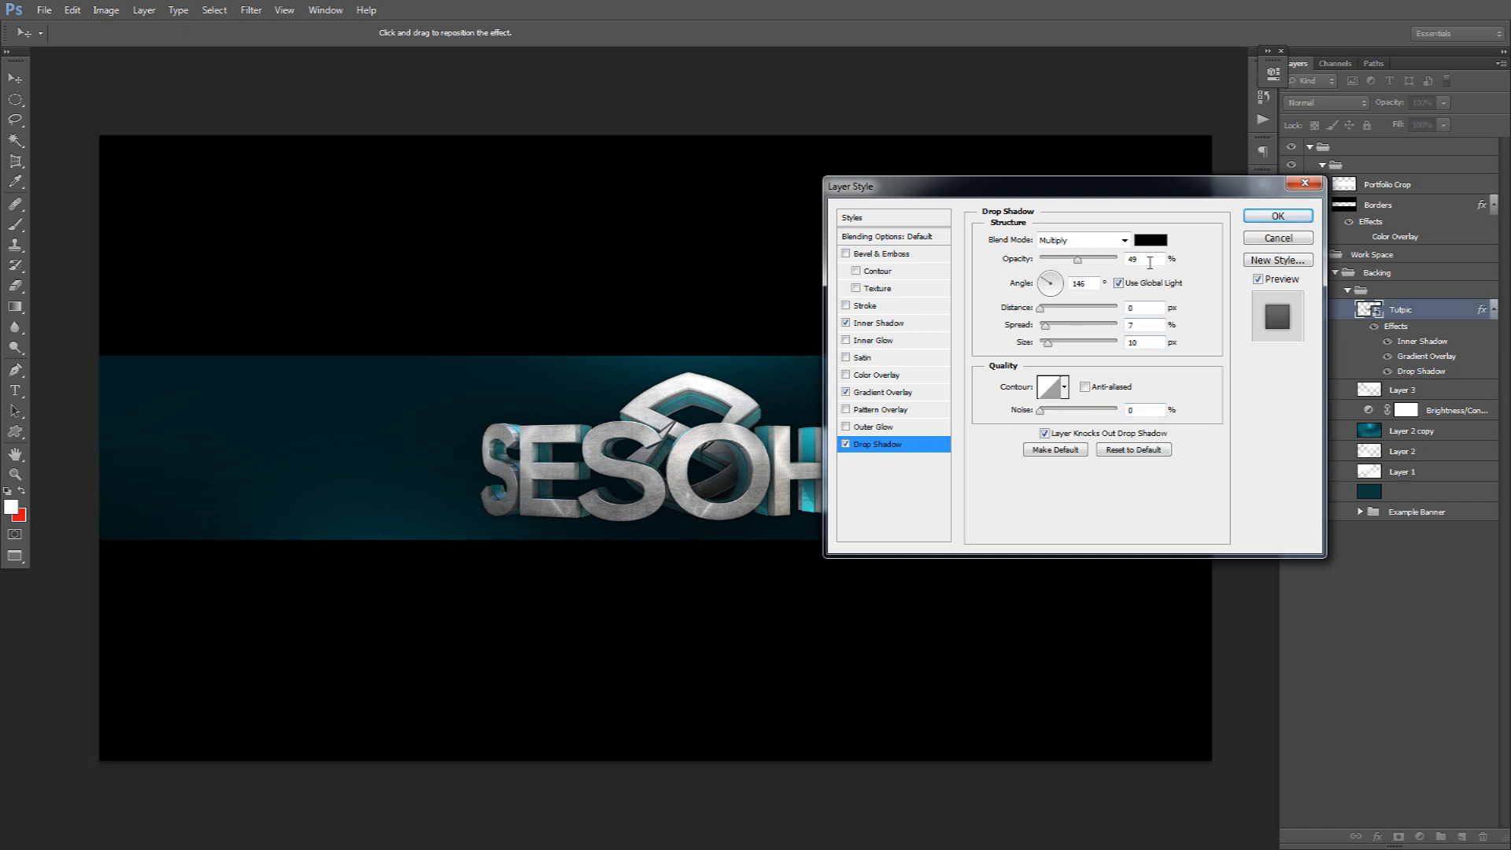
key("Return")
key("b")
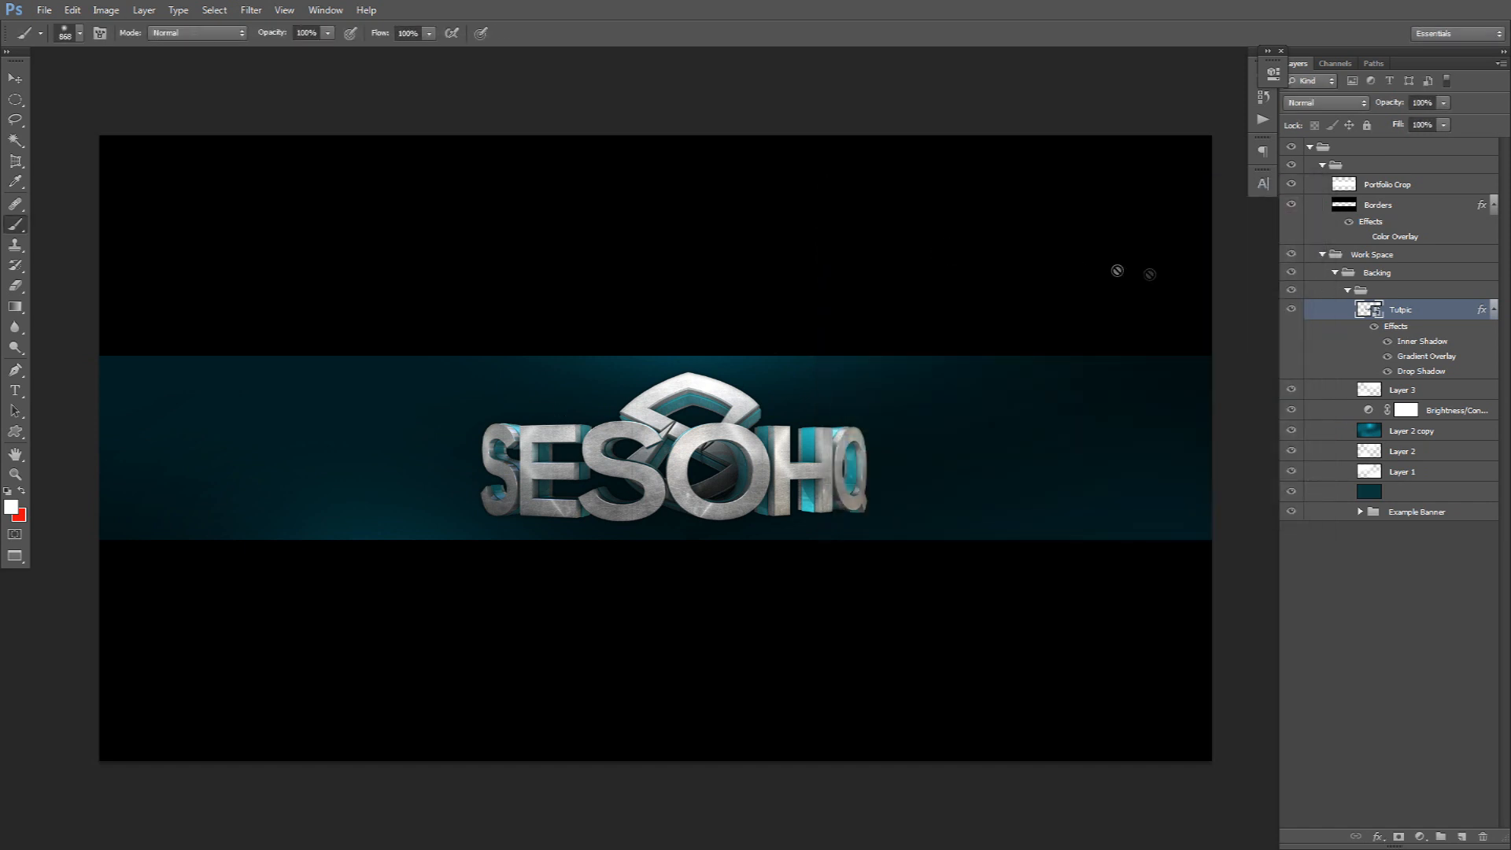
left_click(1494, 309)
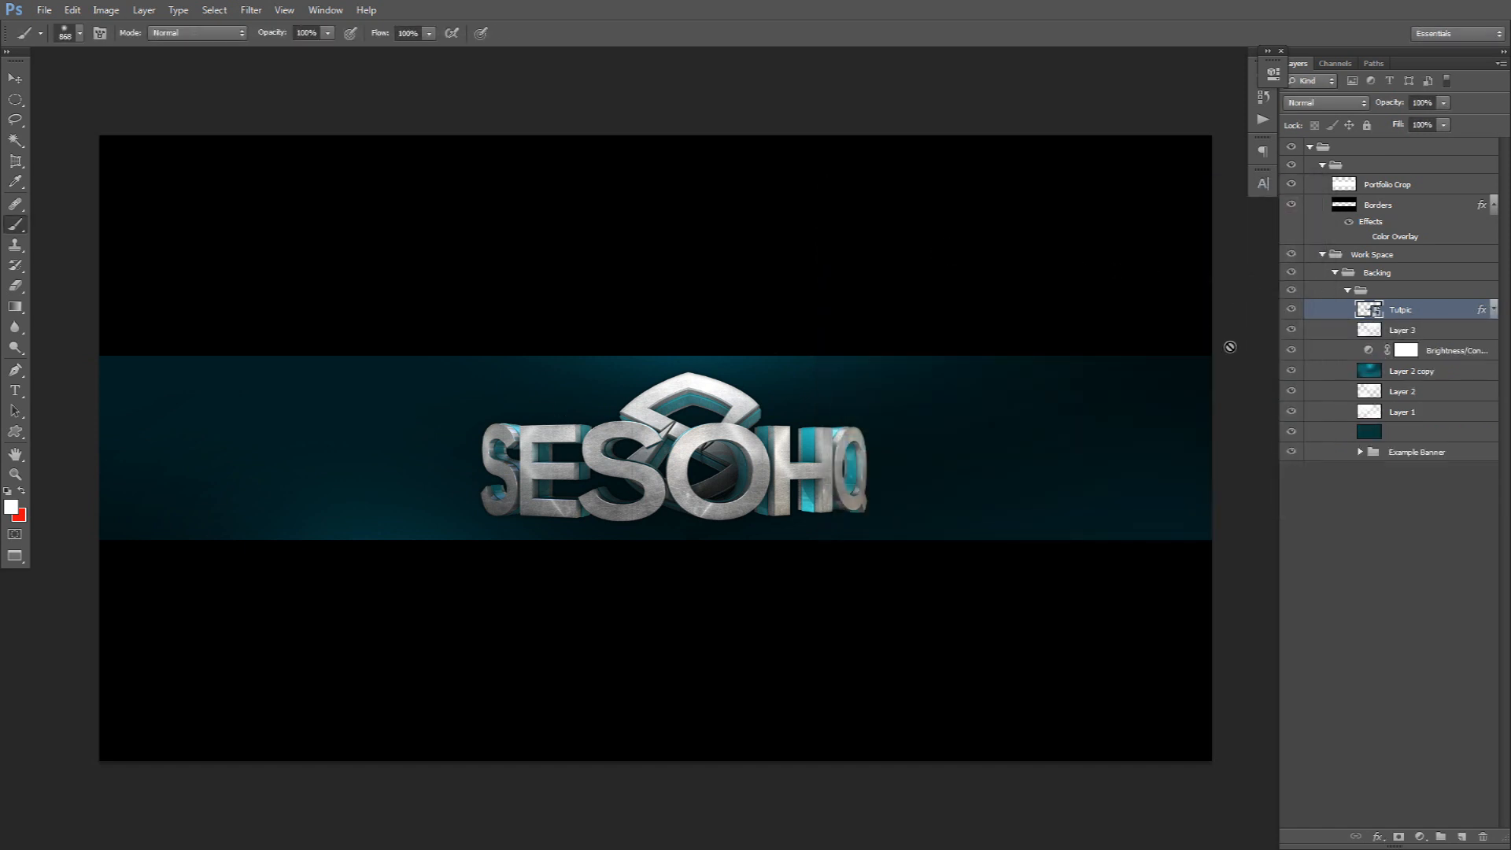
Step: Scale the Tutpic text and logo down slightly and nudge it into position at the centre of the strip
key("ctrl+t")
left_click_drag(930, 318, 922, 320)
key("Return")
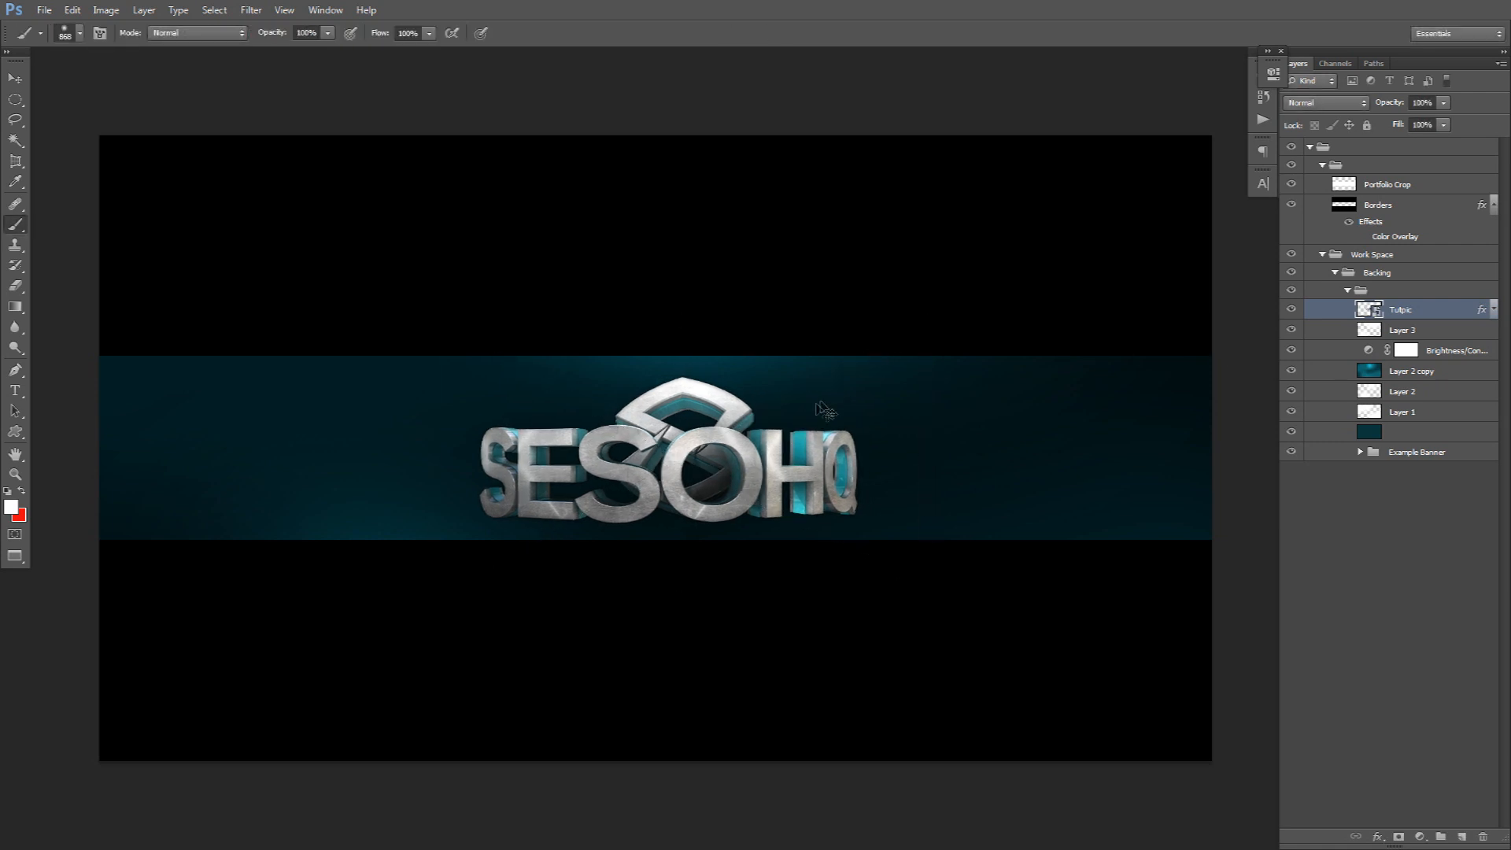
key("ctrl+h")
key("v")
left_click_drag(762, 401, 756, 397)
key("ctrl+h")
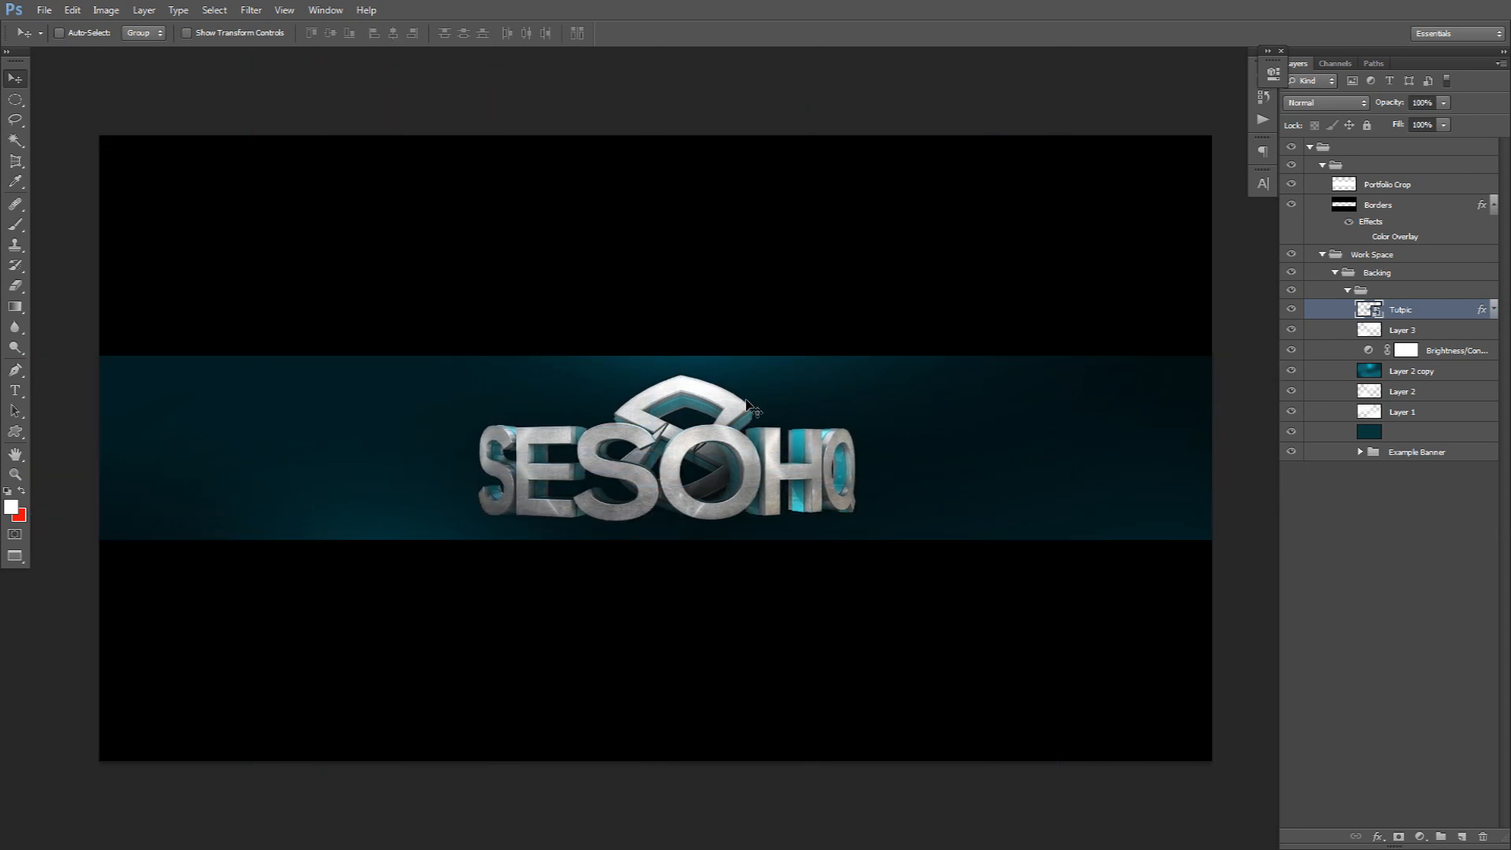
Step: Select the transparent area around the SESOHQ artwork on the Tutpic layer with the Magic Wand and contract the selection by 10 pixels
key("w")
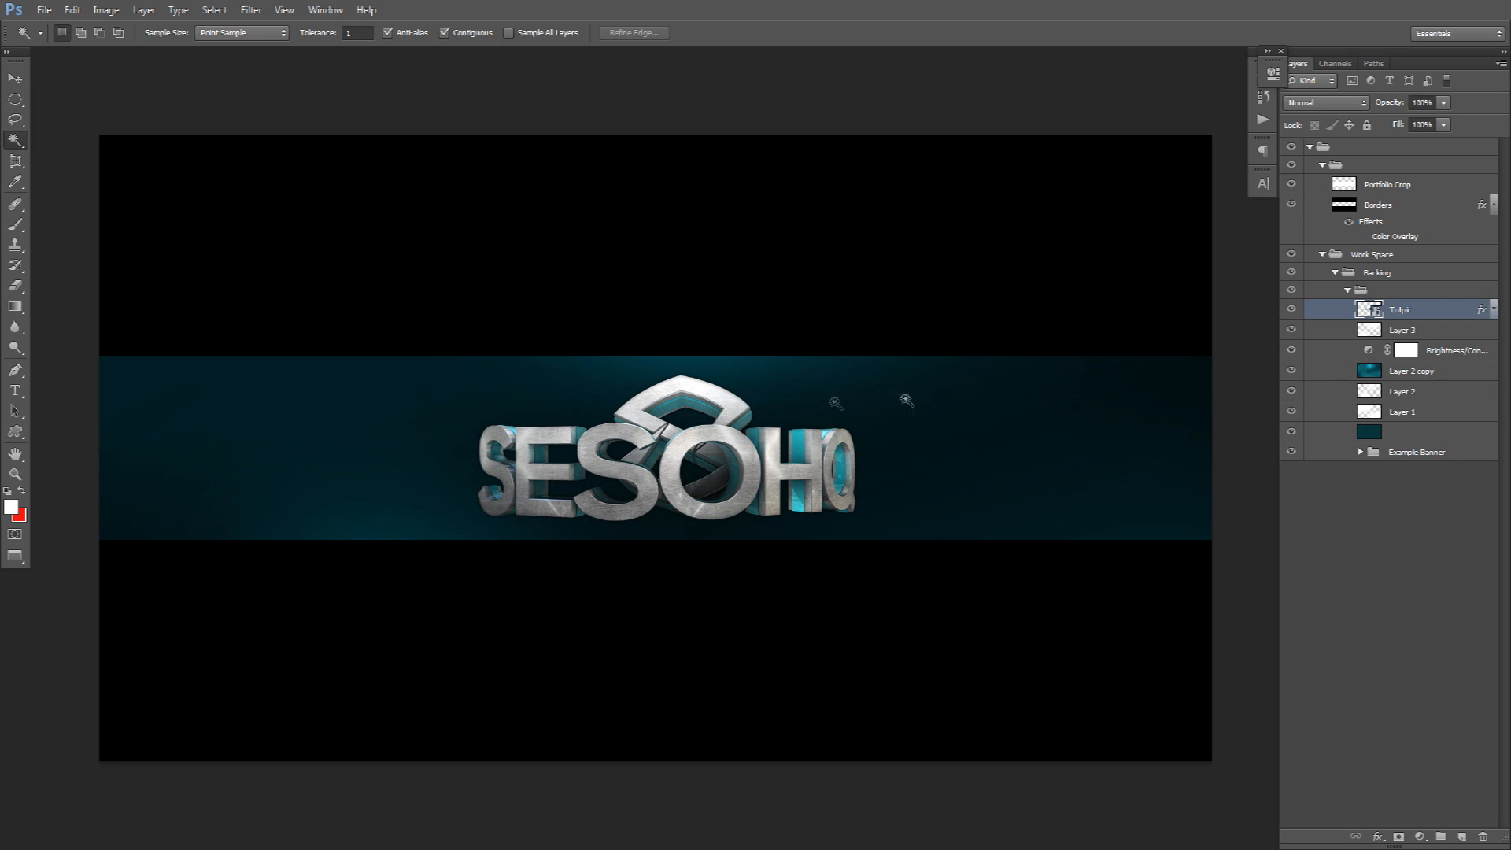
left_click(926, 418)
left_click(213, 11)
mouse_move(248, 185)
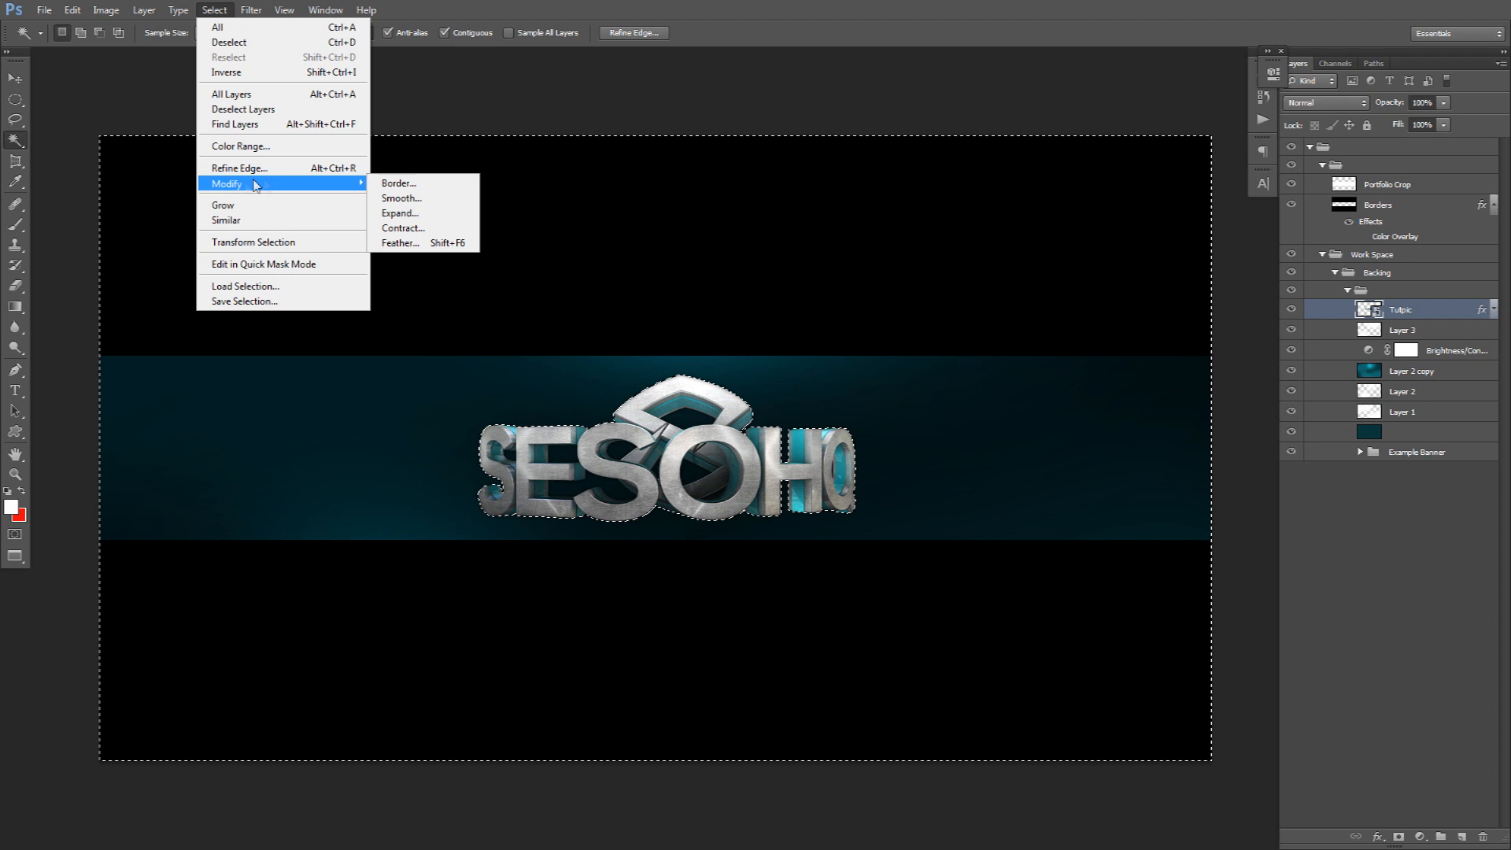
left_click(422, 227)
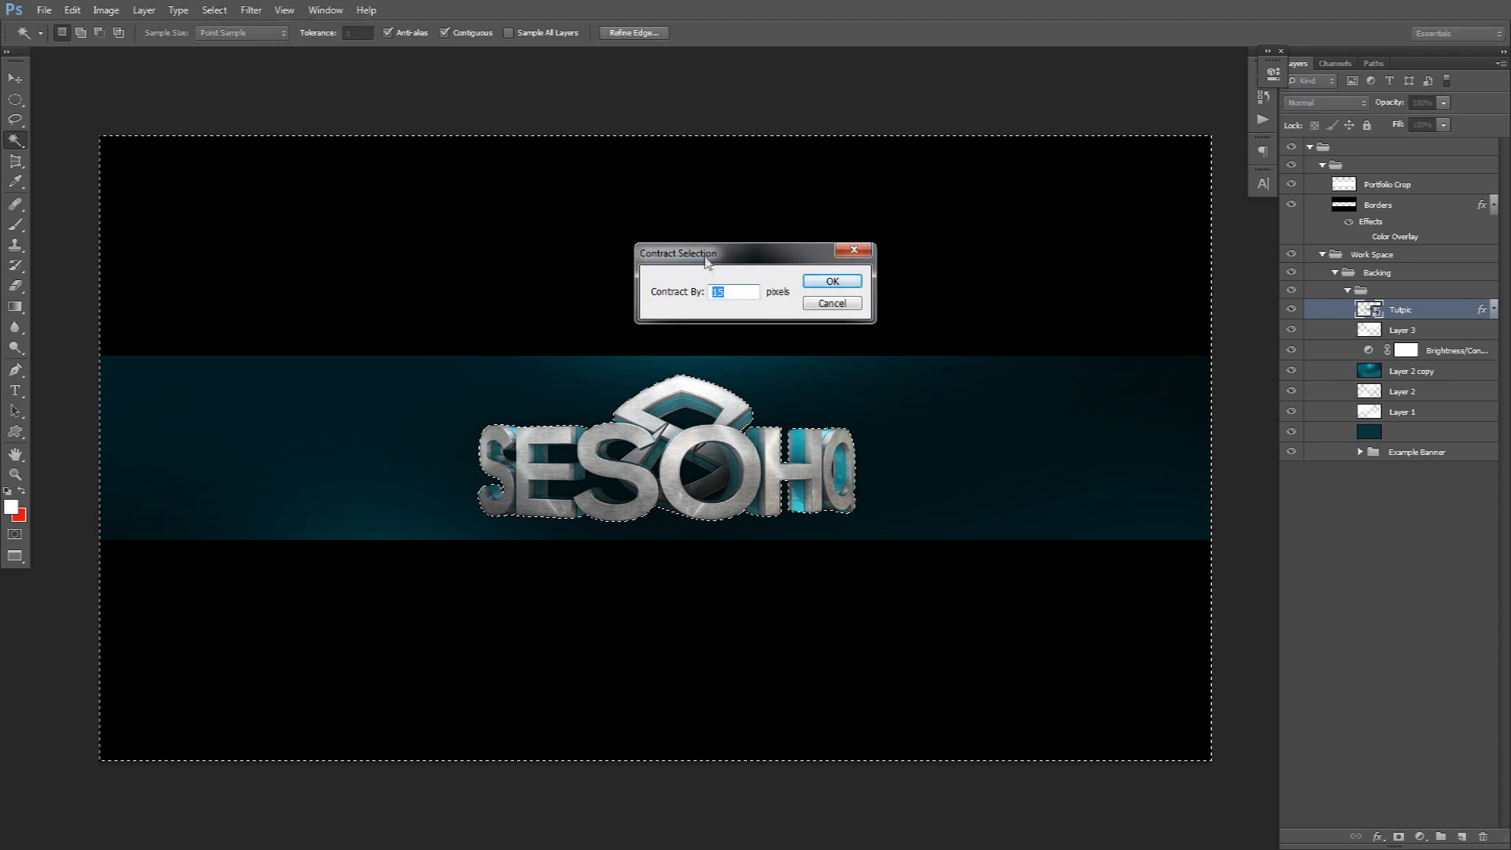
type("10")
left_click(830, 282)
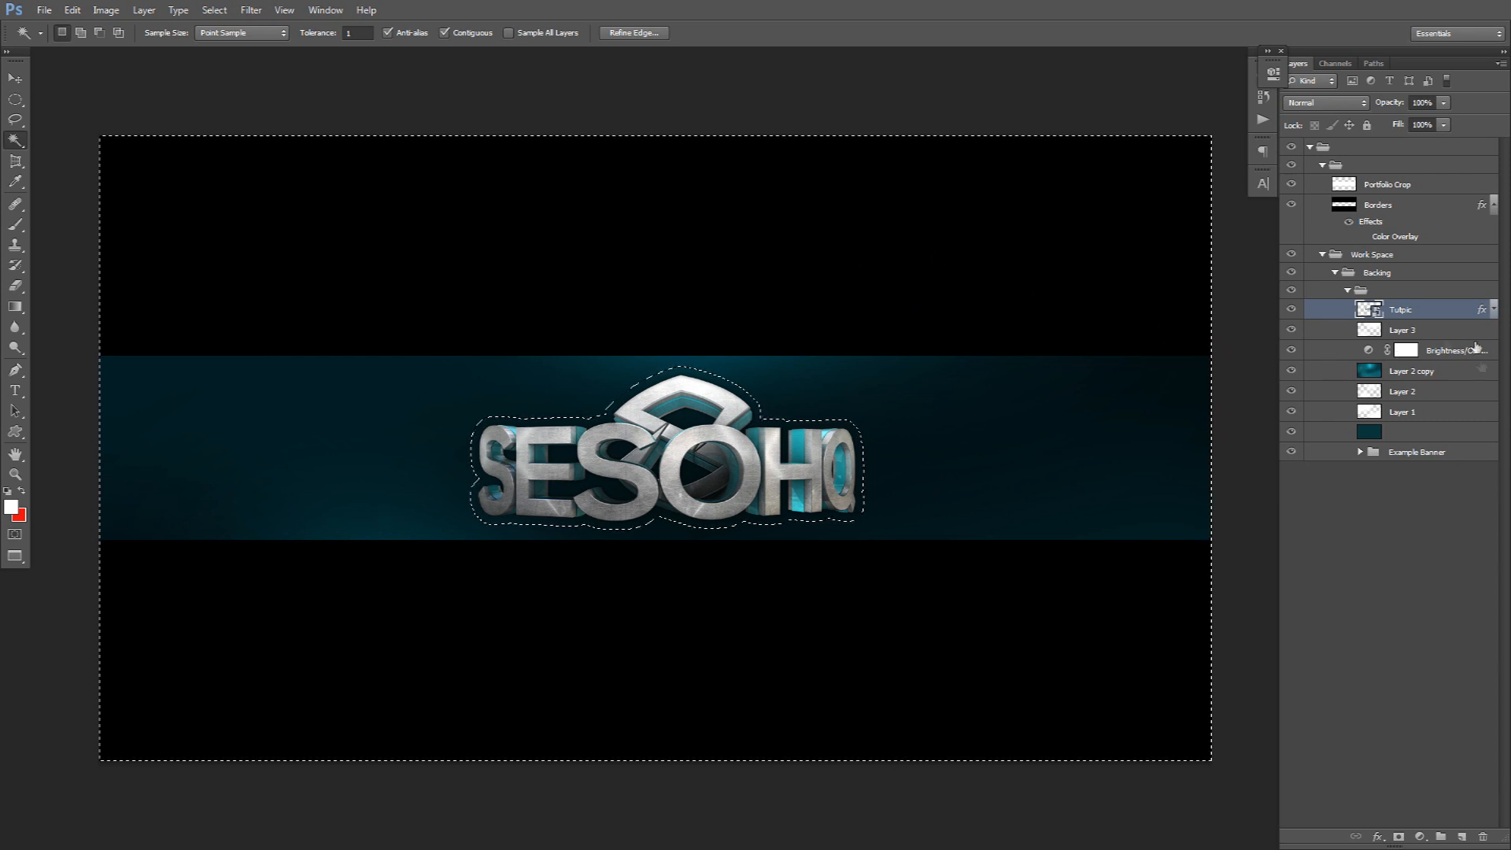
Step: Fill the selection with black (000000) on a new layer above Tutpic, and deselect
left_click(1465, 836)
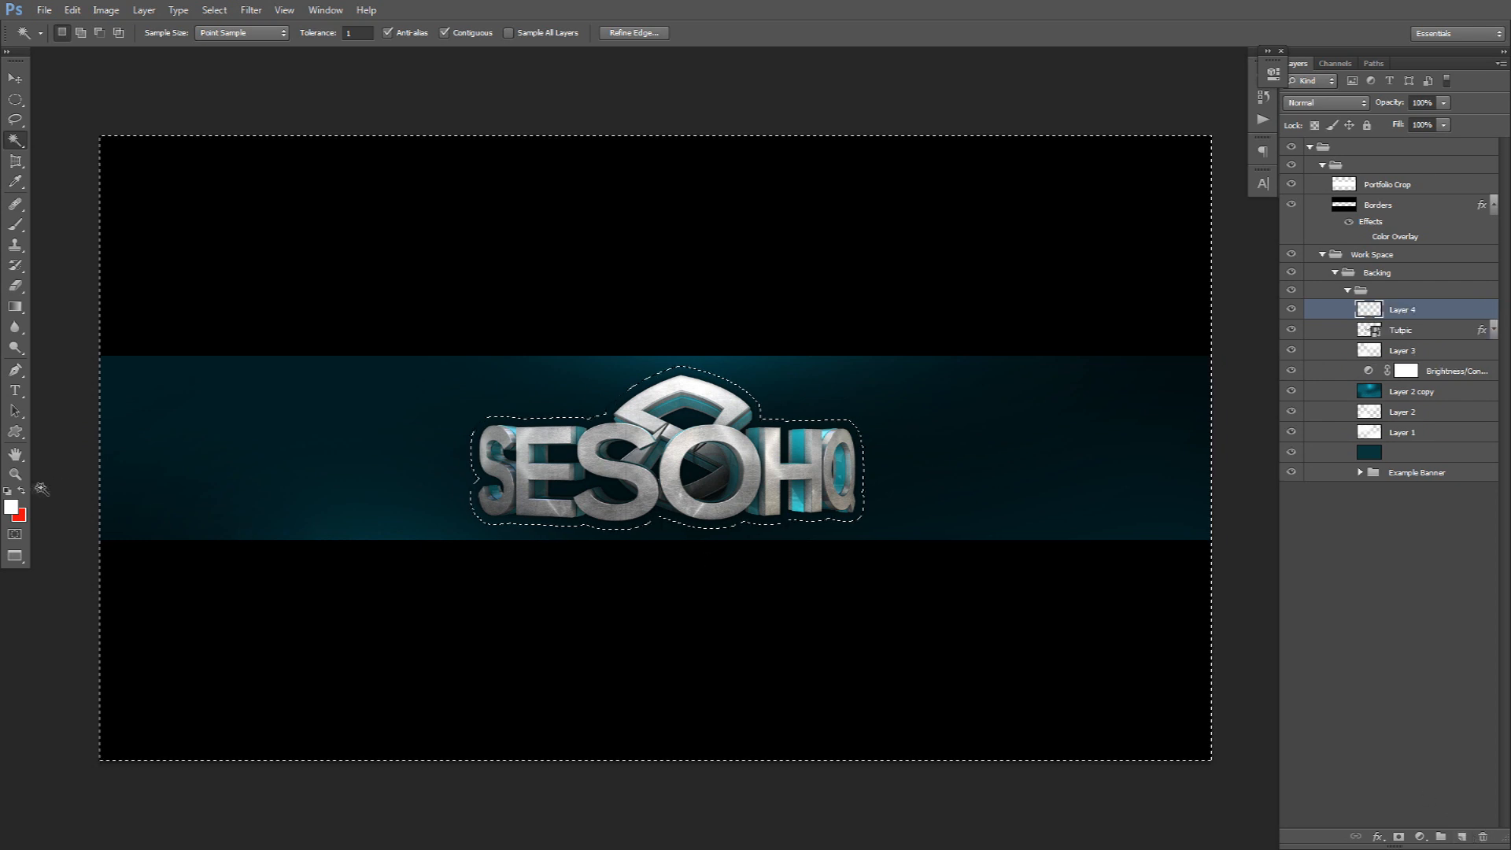
left_click(10, 508)
left_click(395, 268)
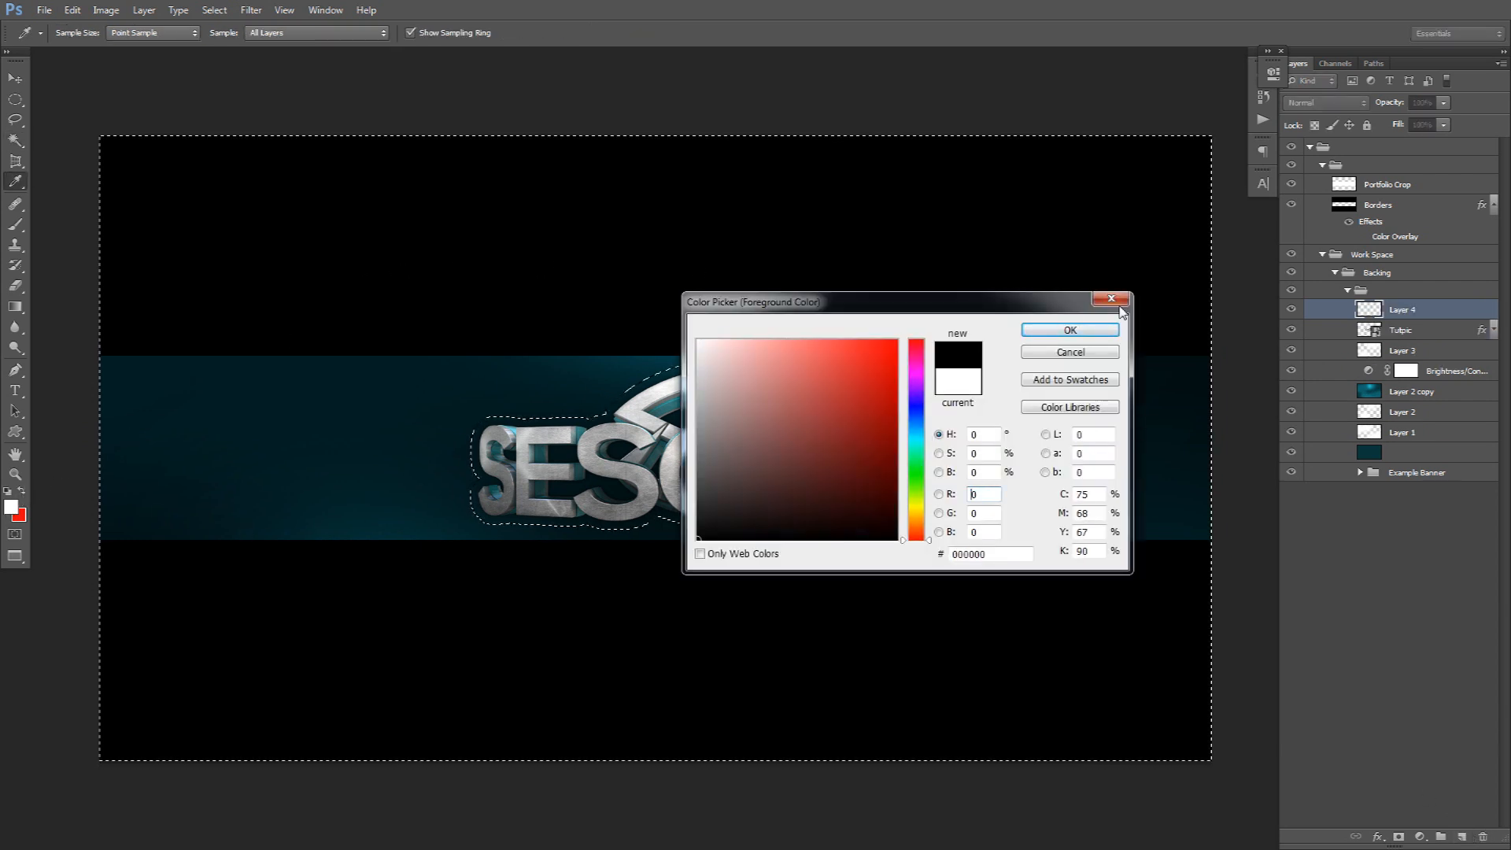
left_click(1071, 331)
key("w")
key("alt+BackSpace")
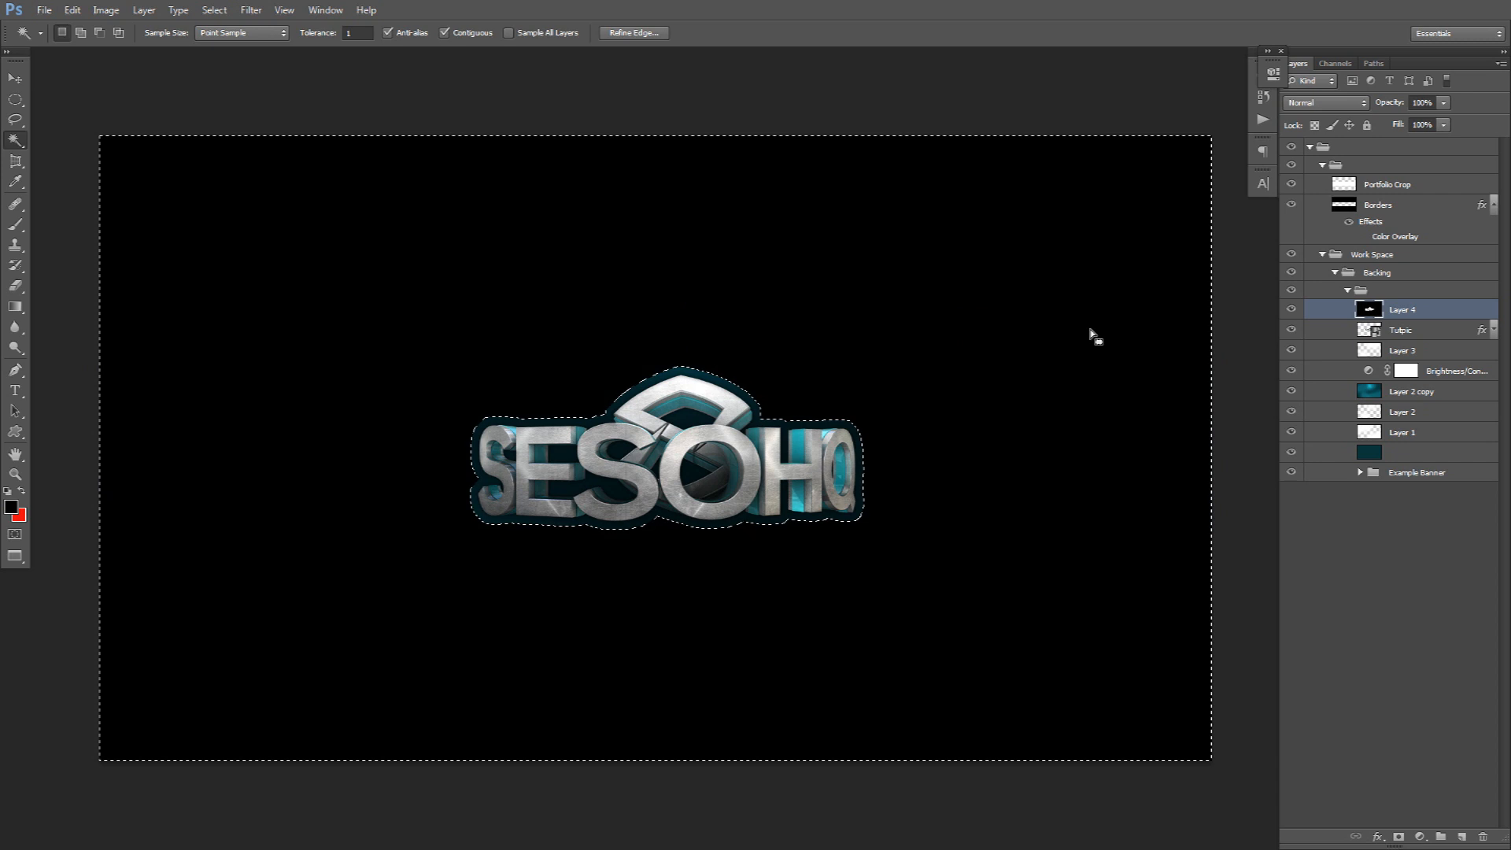
right_click(963, 343)
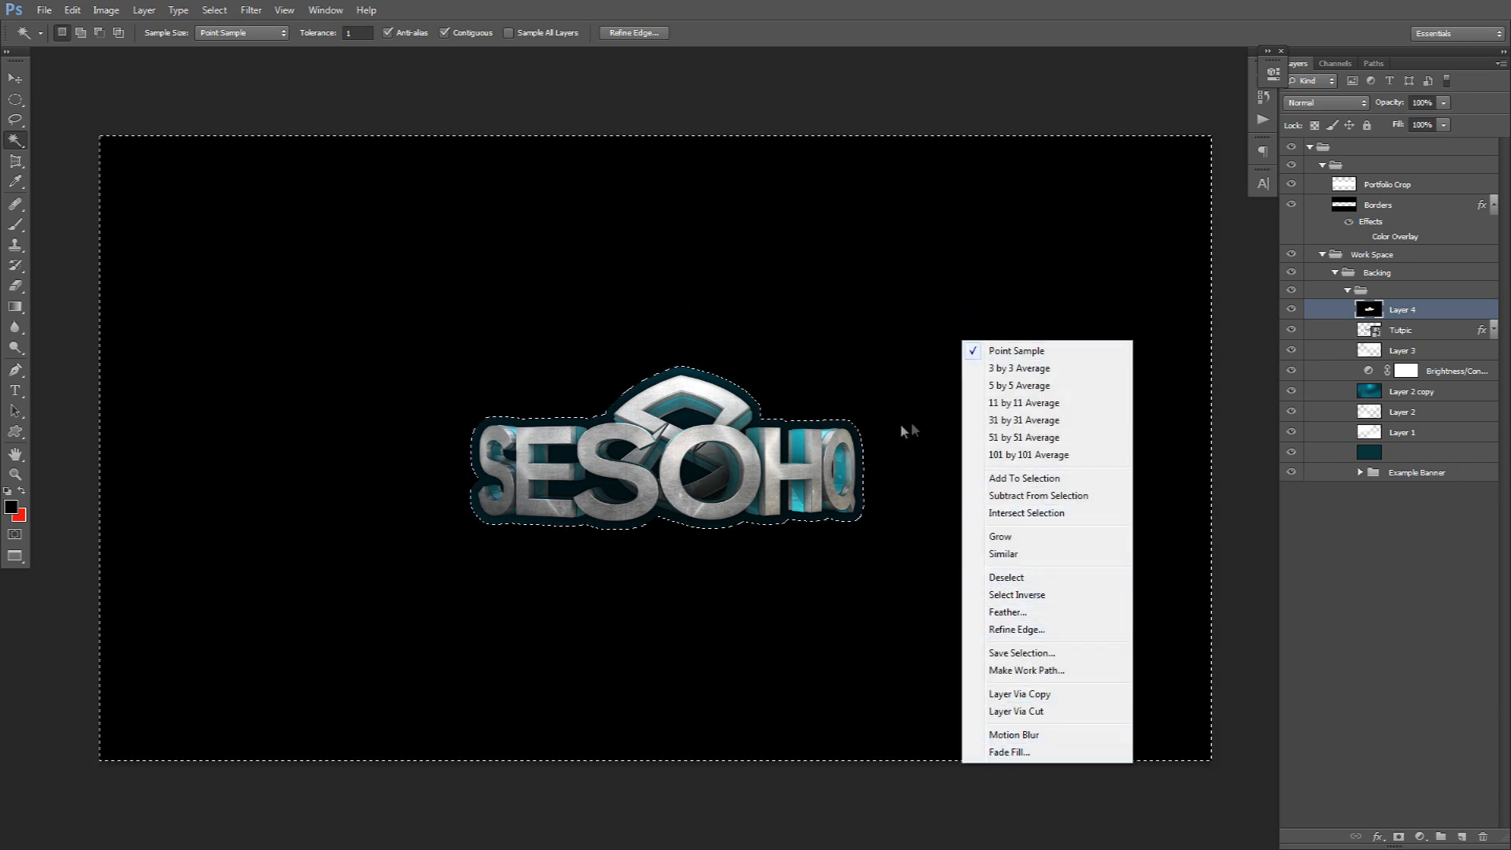
left_click(754, 364)
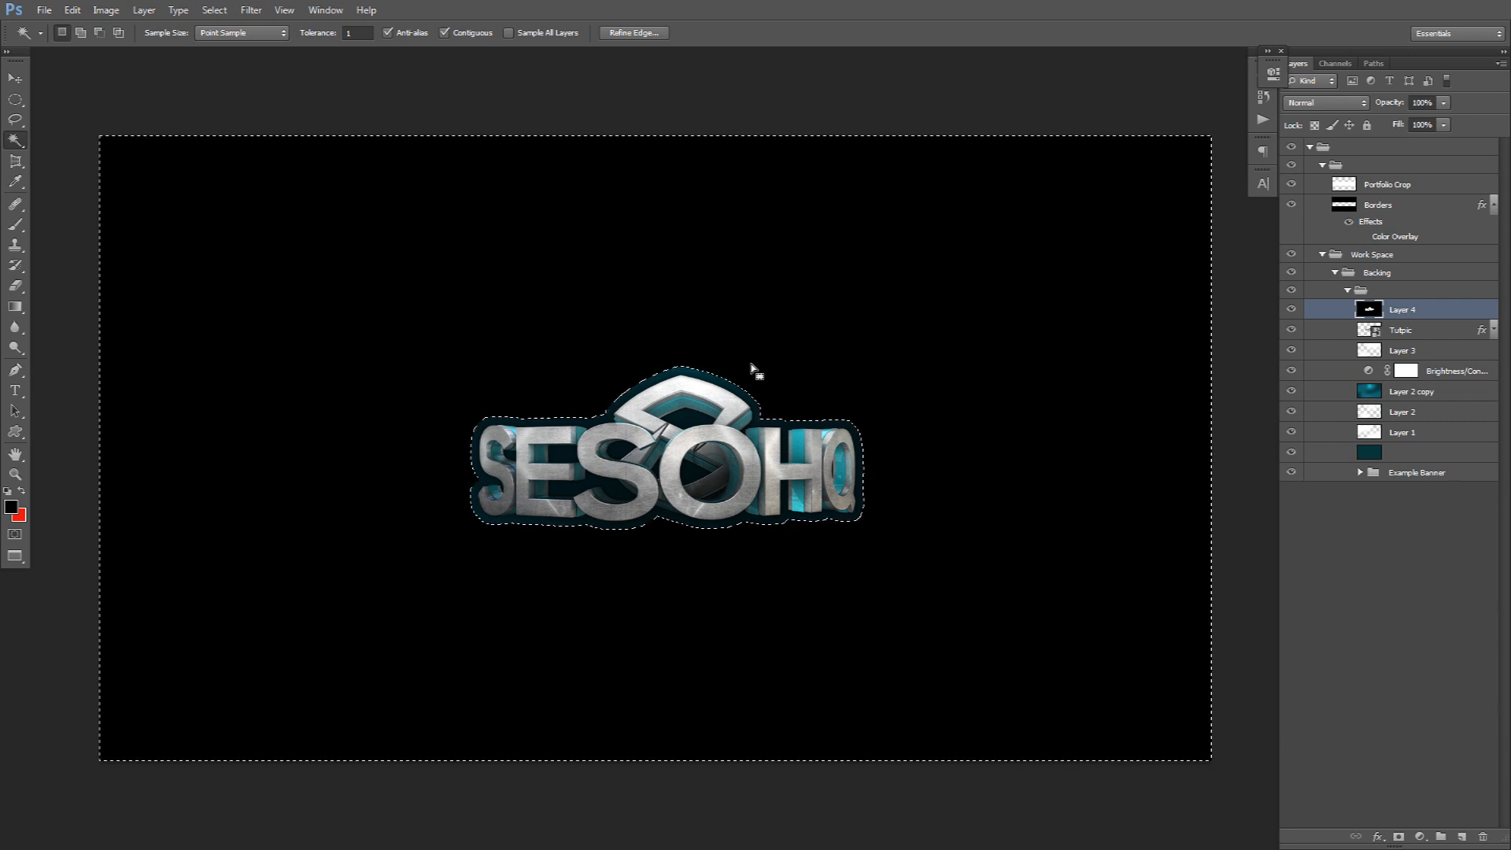
key("ctrl+d")
key("v")
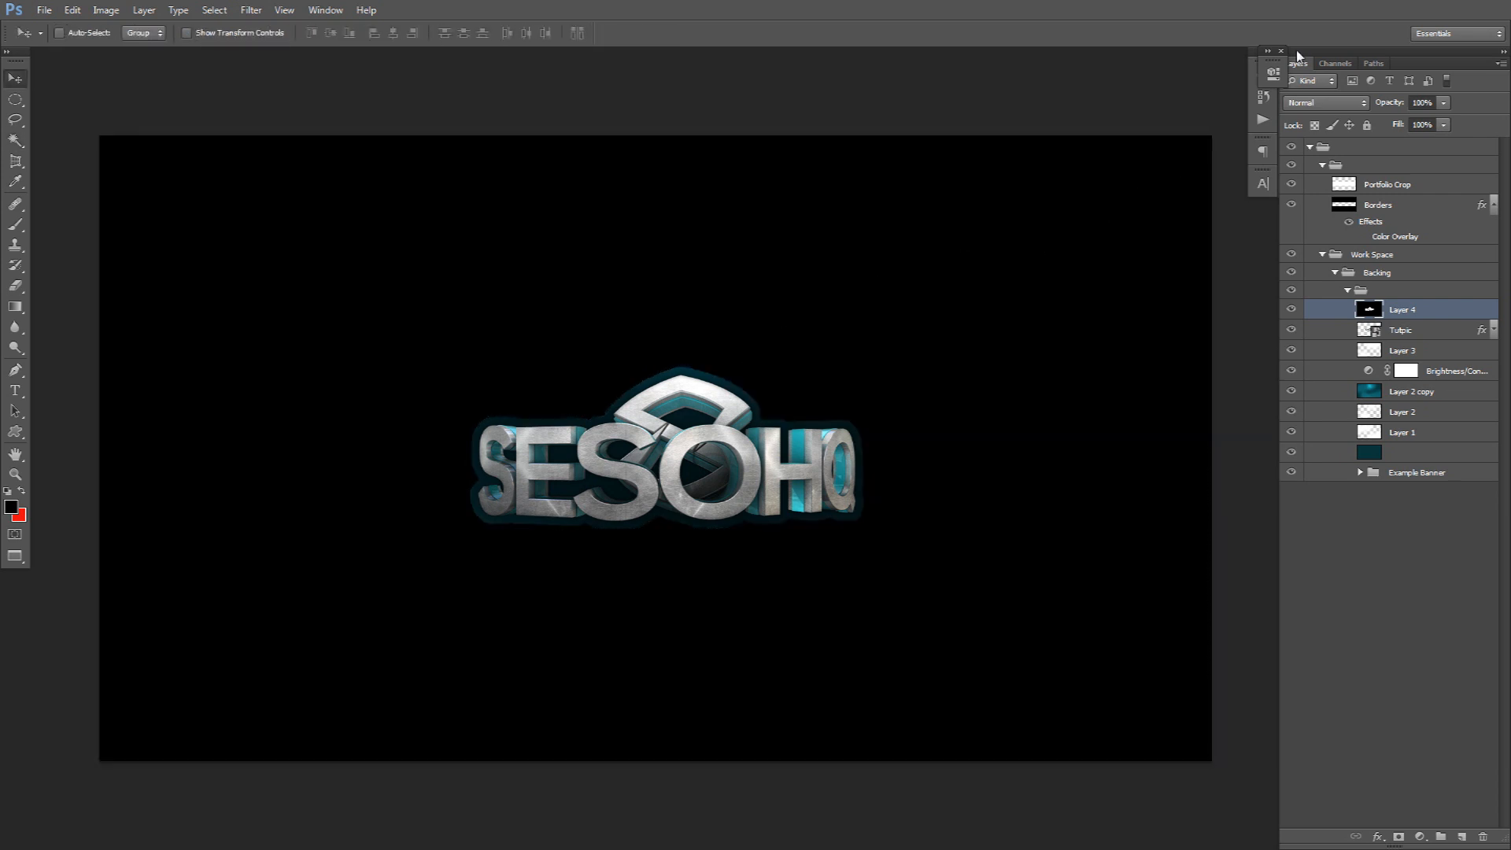
Step: Set the black fill layer's blend mode to Overlay and its opacity to 40%
left_click(1319, 101)
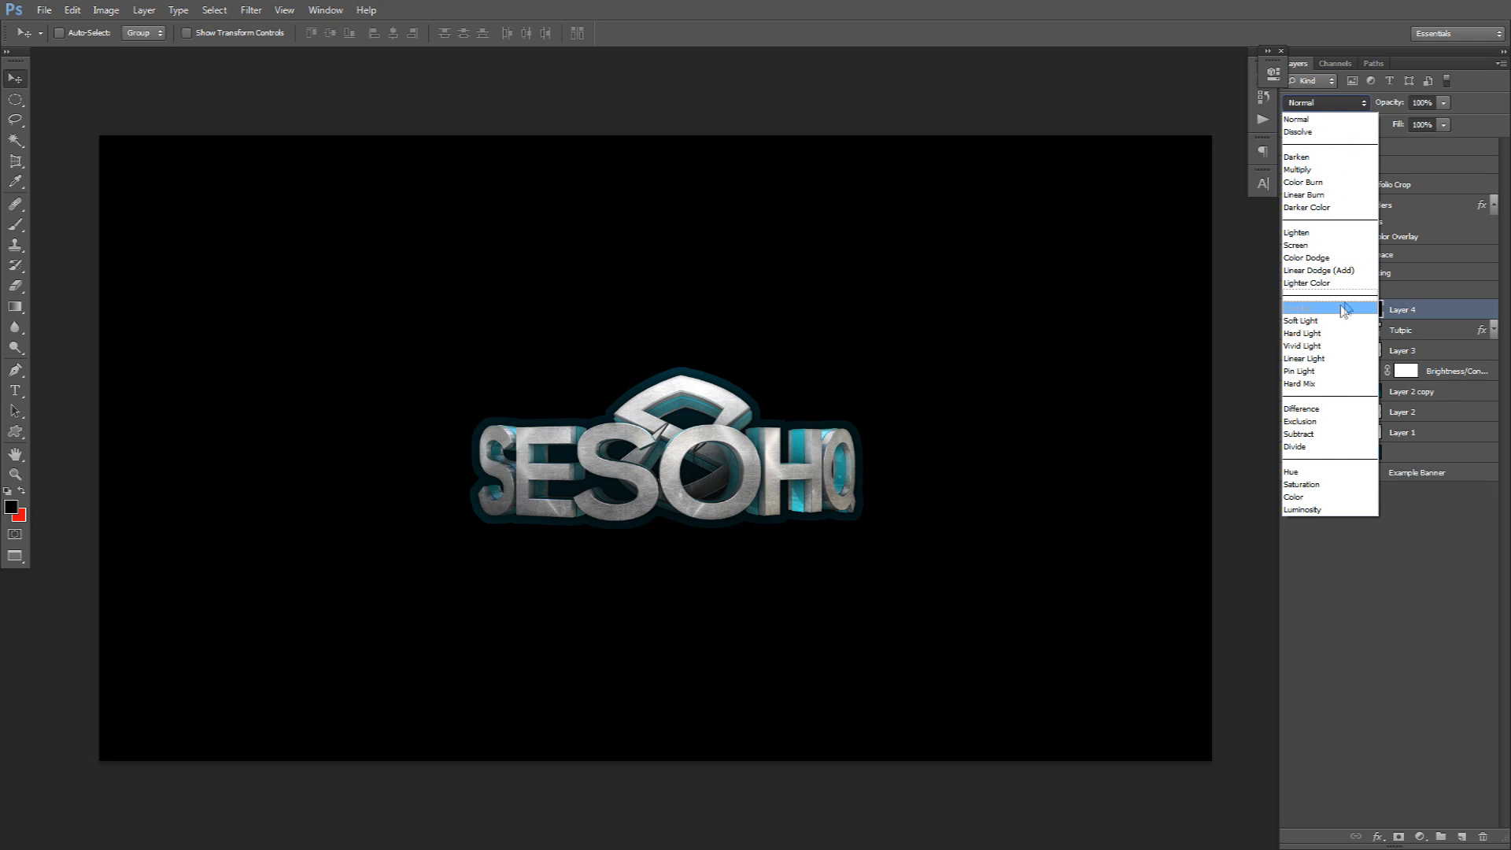
left_click(1338, 312)
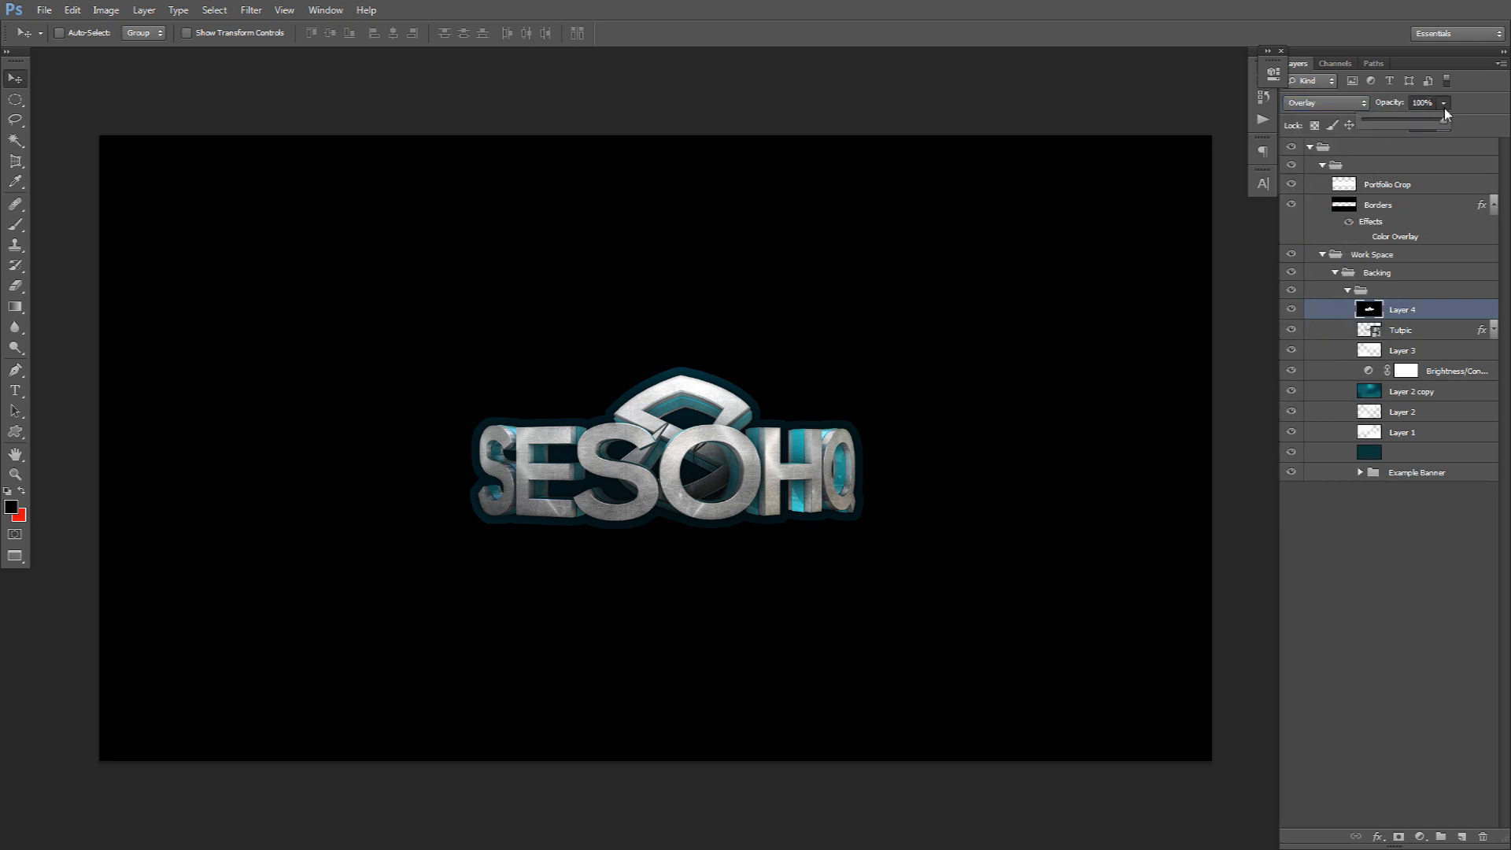
left_click_drag(1408, 124, 1400, 124)
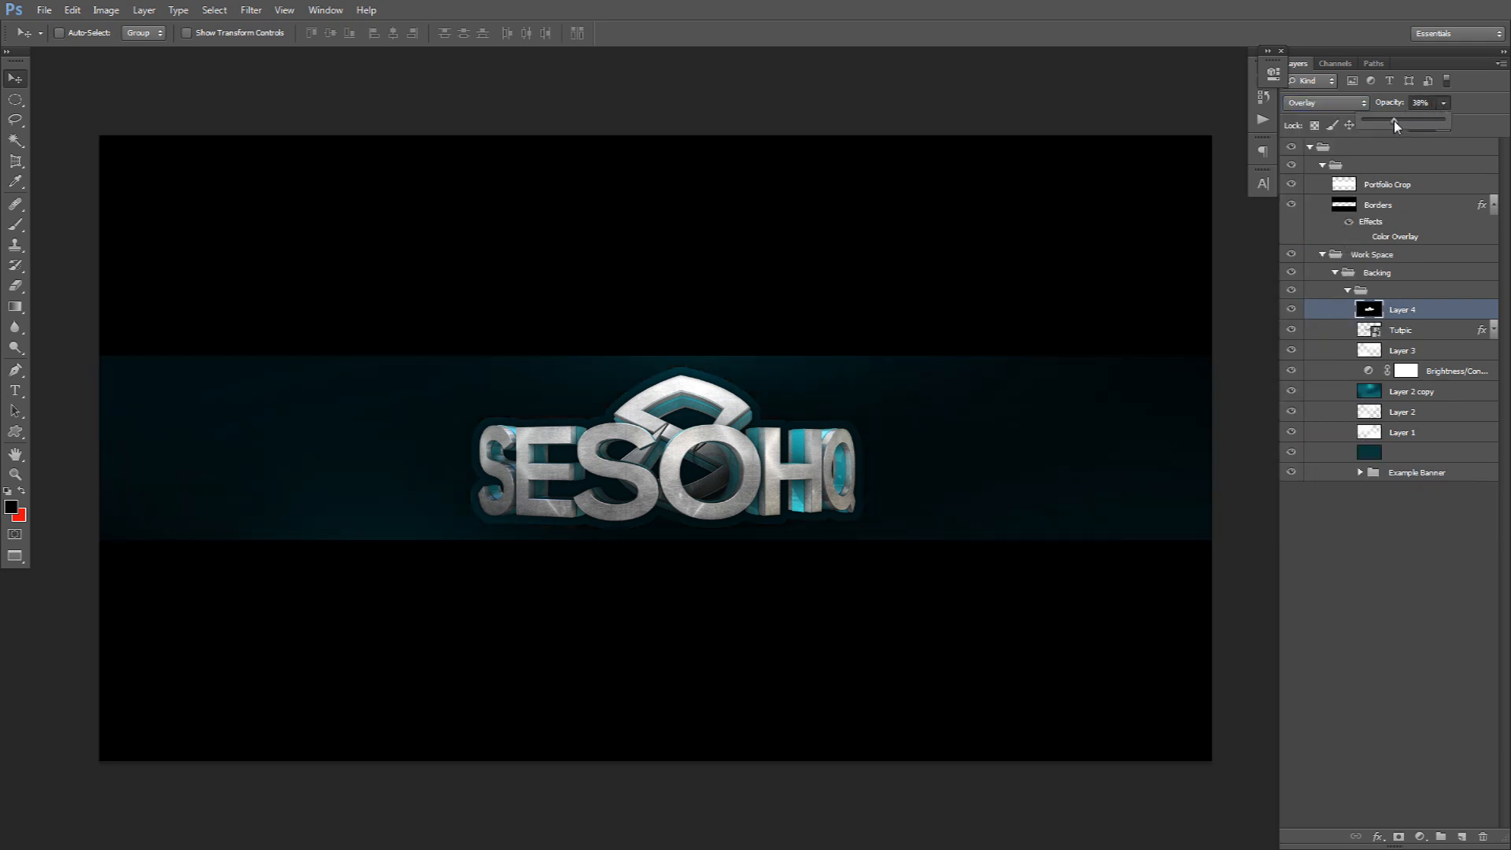
left_click_drag(1396, 121, 1397, 121)
type("42")
type("40")
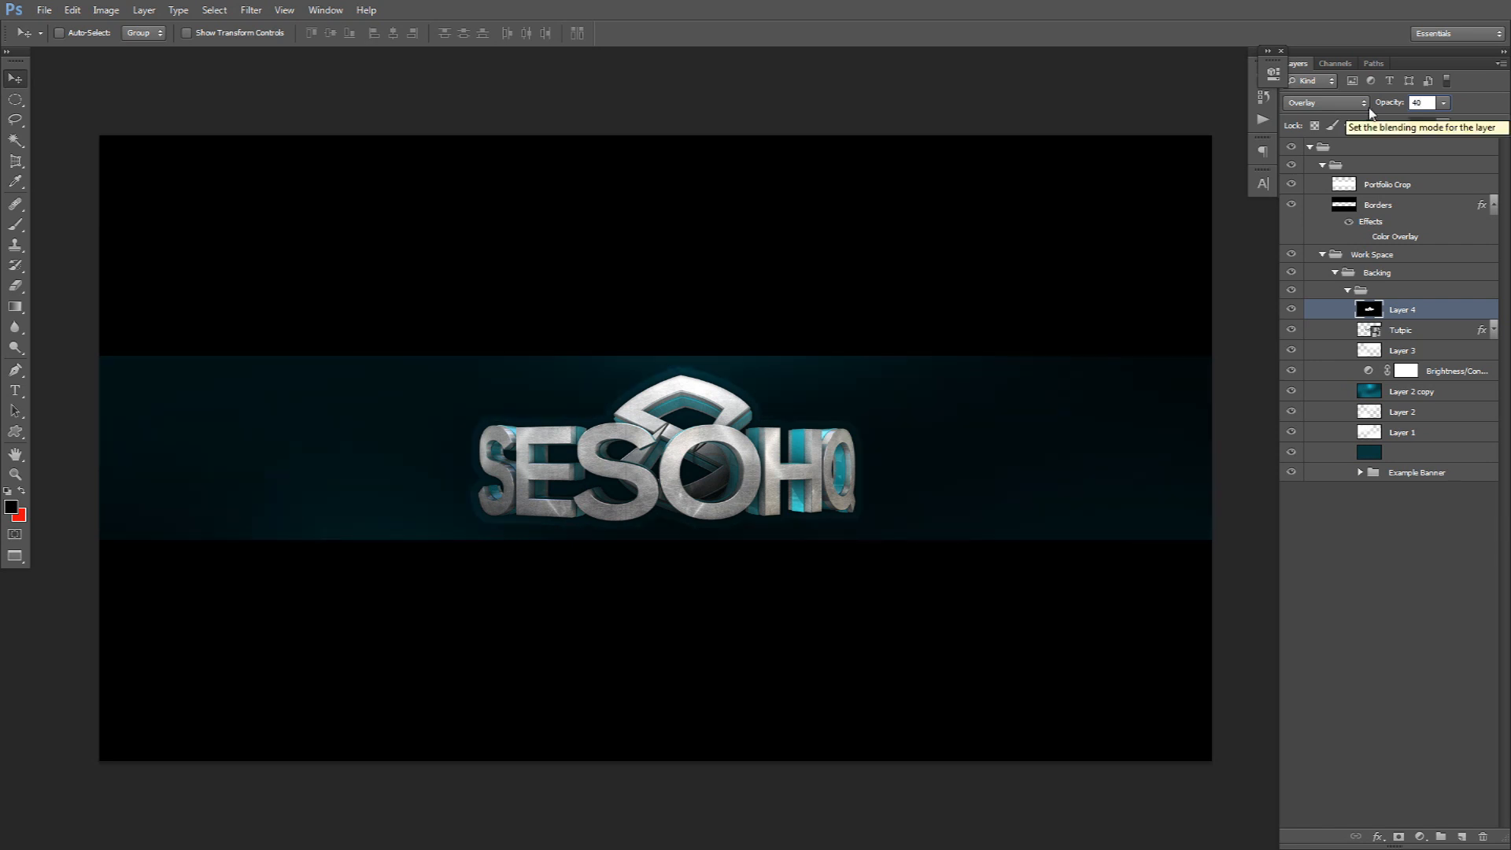
Step: Add a white 5 px outside Stroke in Overlay blend mode to Layer 4, and apply the layer style
double_click(1440, 313)
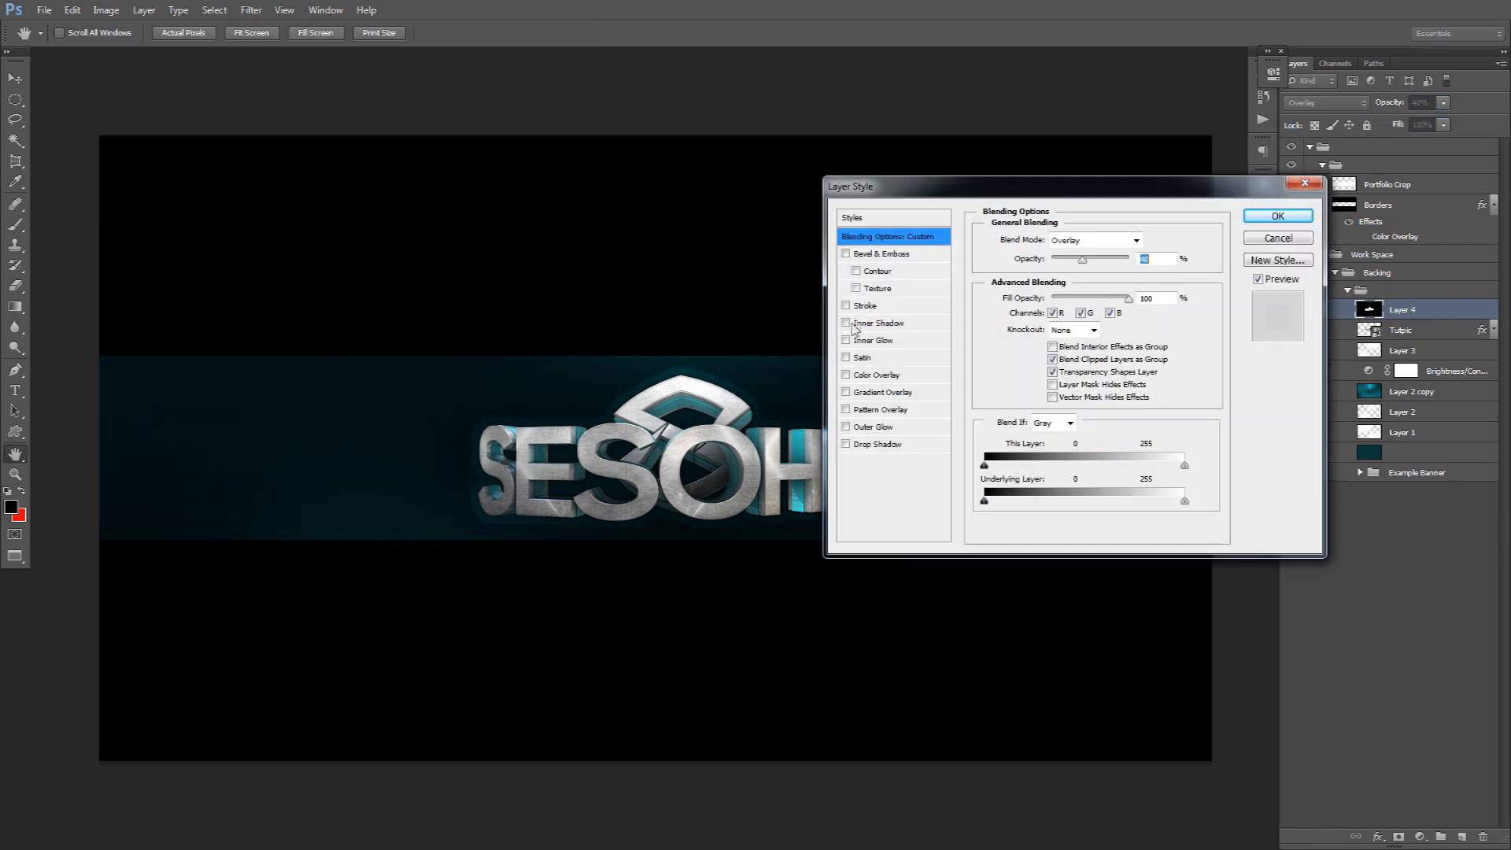
left_click(864, 306)
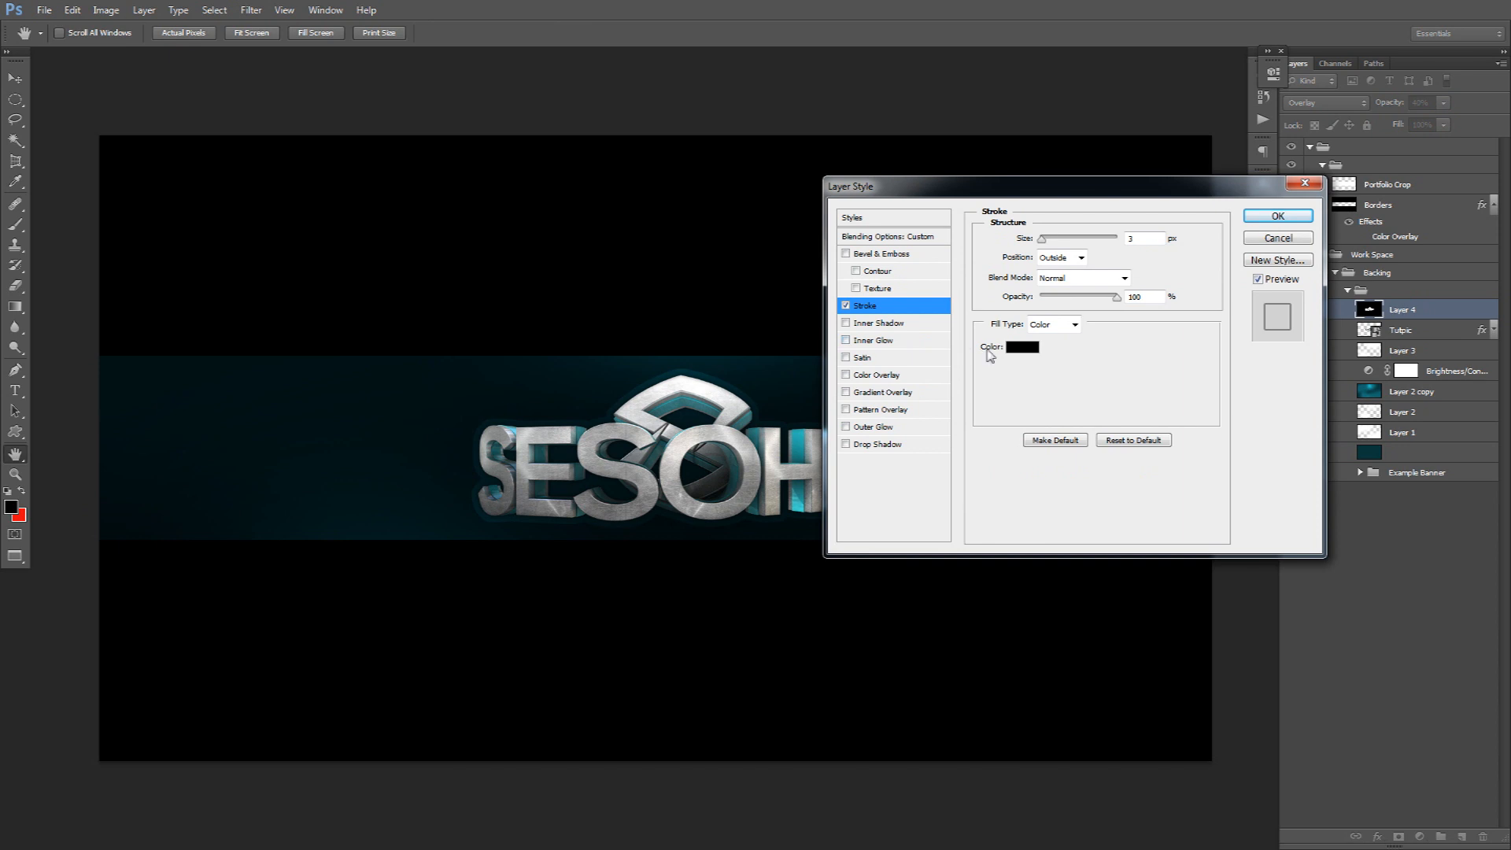
left_click(1022, 347)
left_click(700, 342)
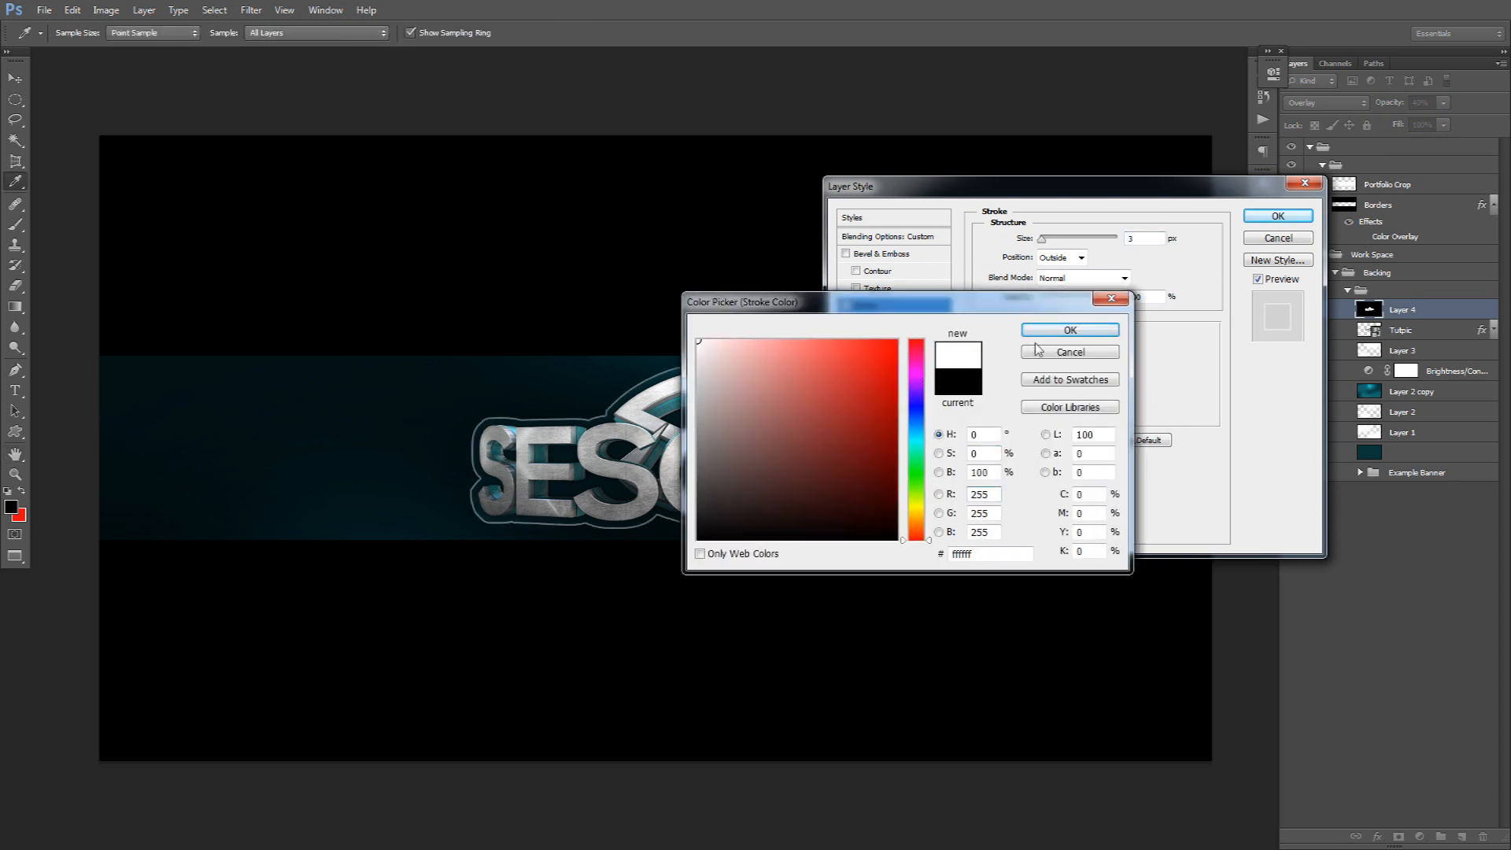
left_click(1069, 330)
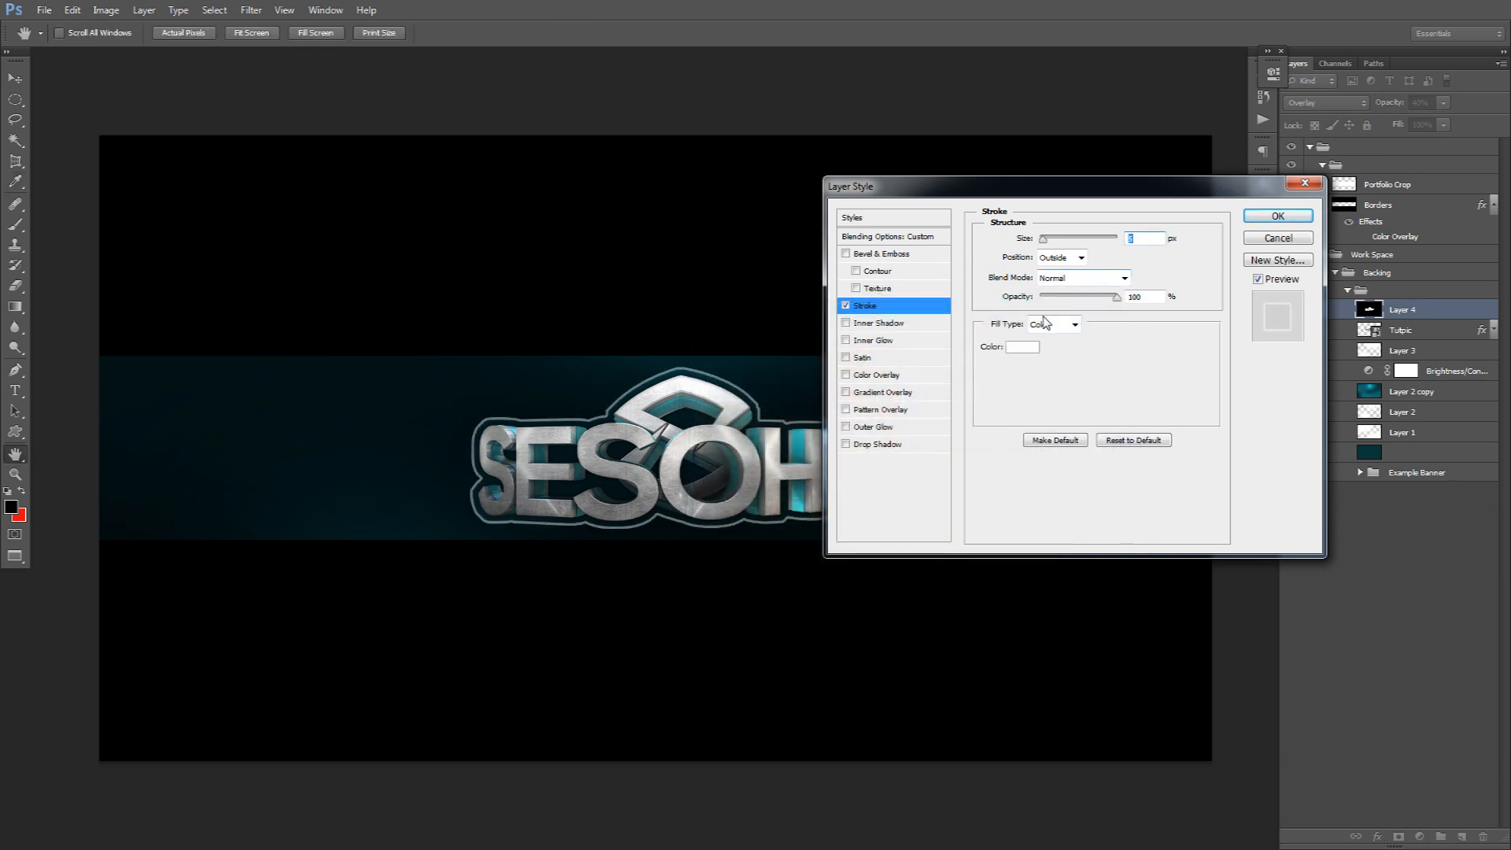
left_click(1083, 279)
left_click(1070, 476)
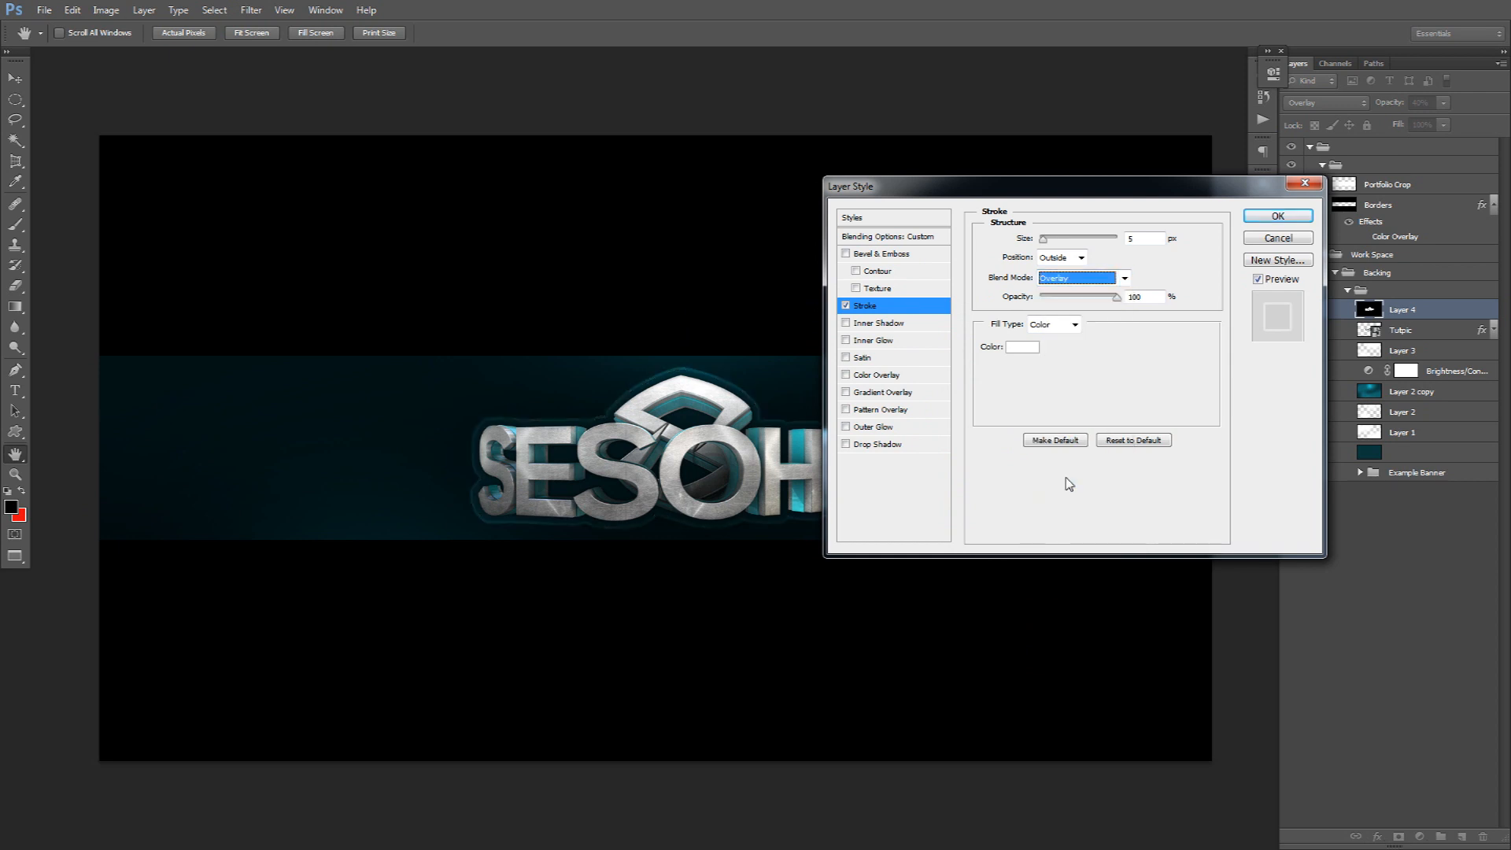
left_click_drag(921, 192, 1067, 198)
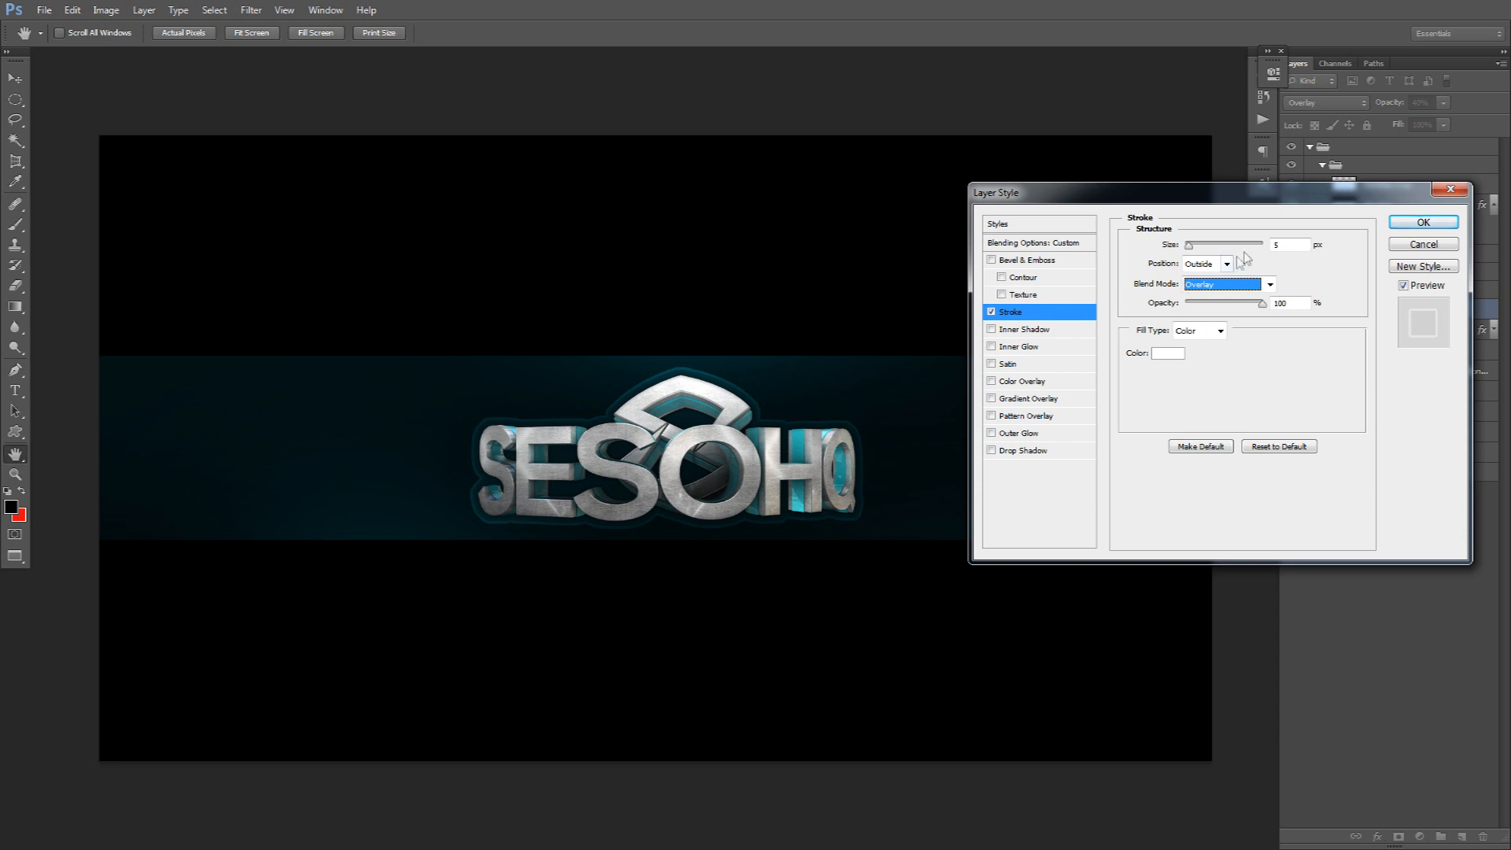
left_click(1025, 329)
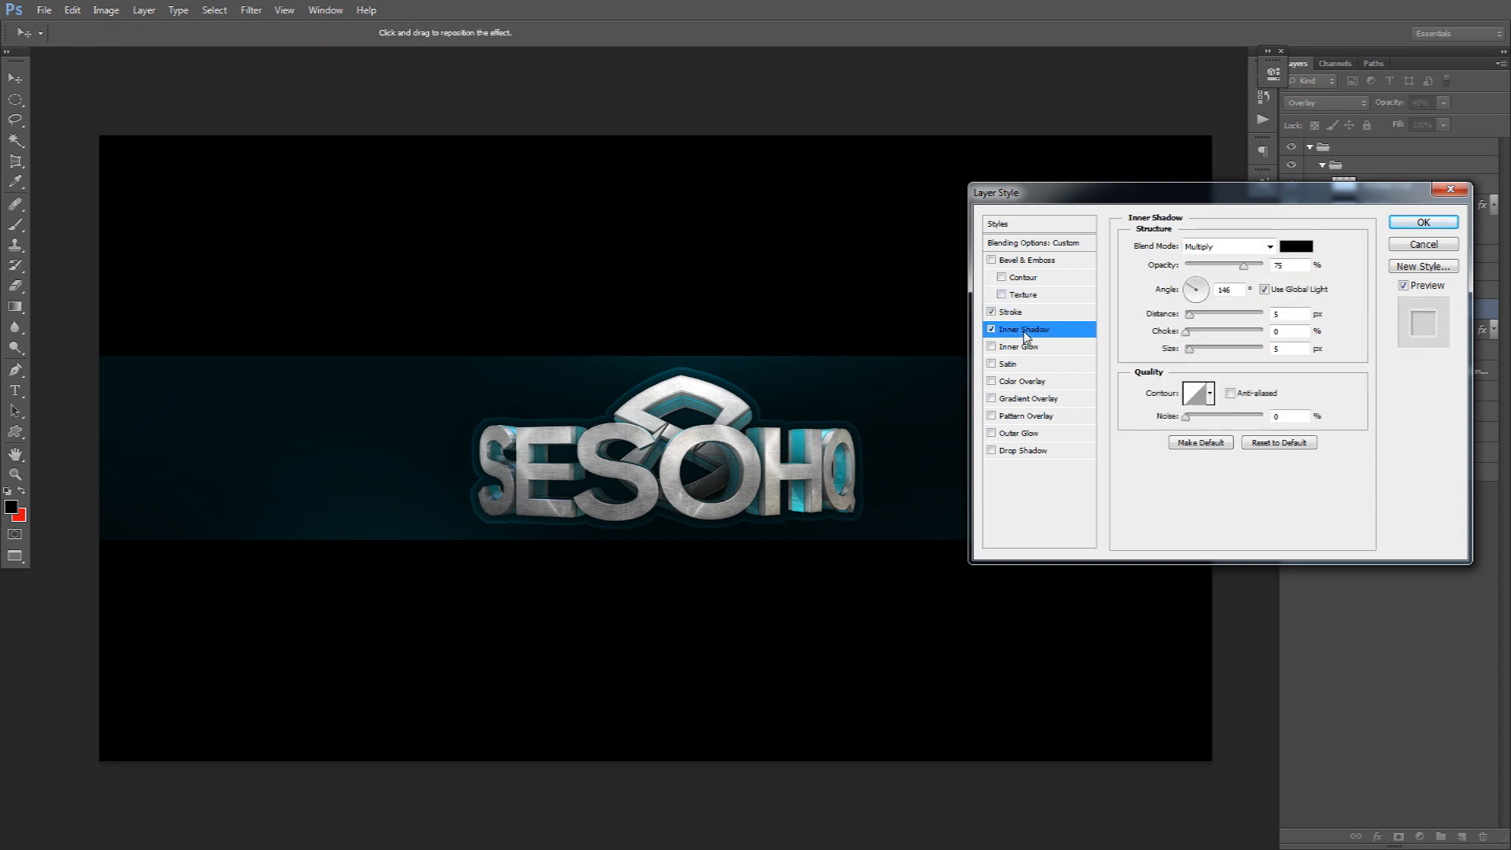
left_click(991, 329)
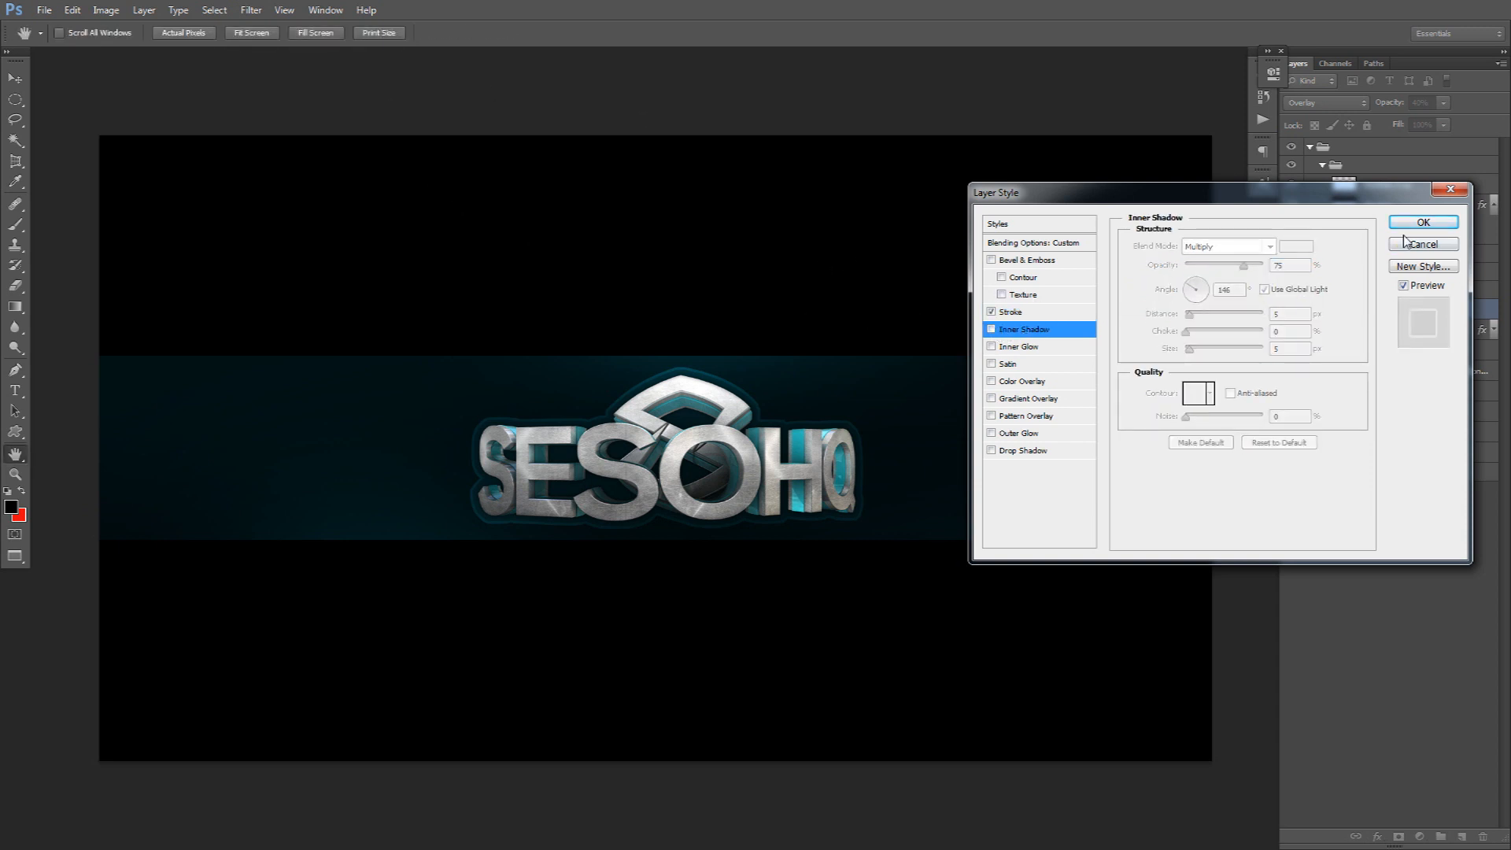
left_click(1423, 223)
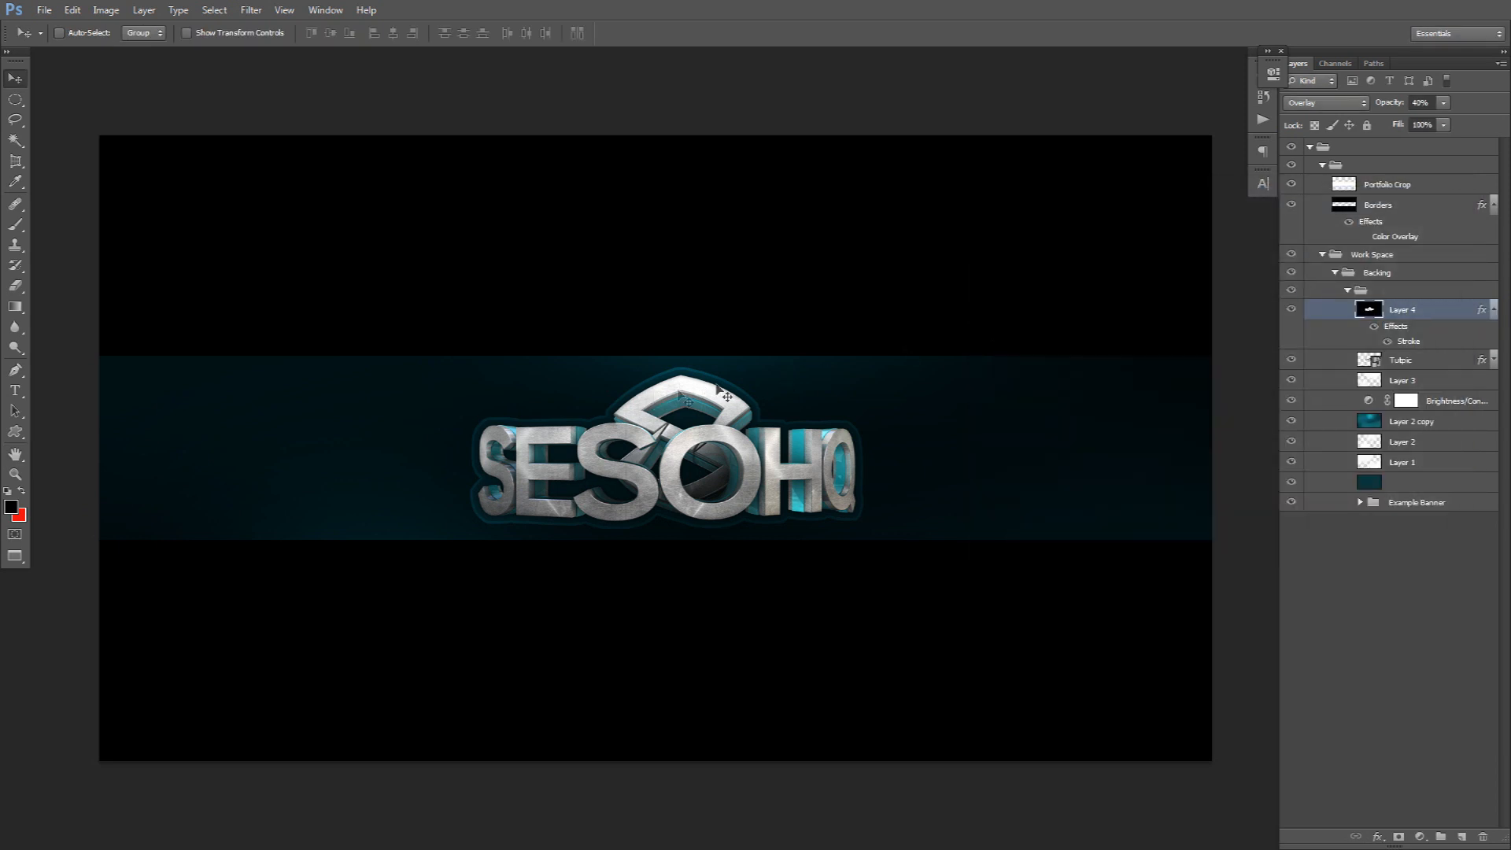
Step: Paint a soft white glow above the logo on a new layer with a 1201 px brush, and set the layer's opacity to 55%
left_click(1462, 837)
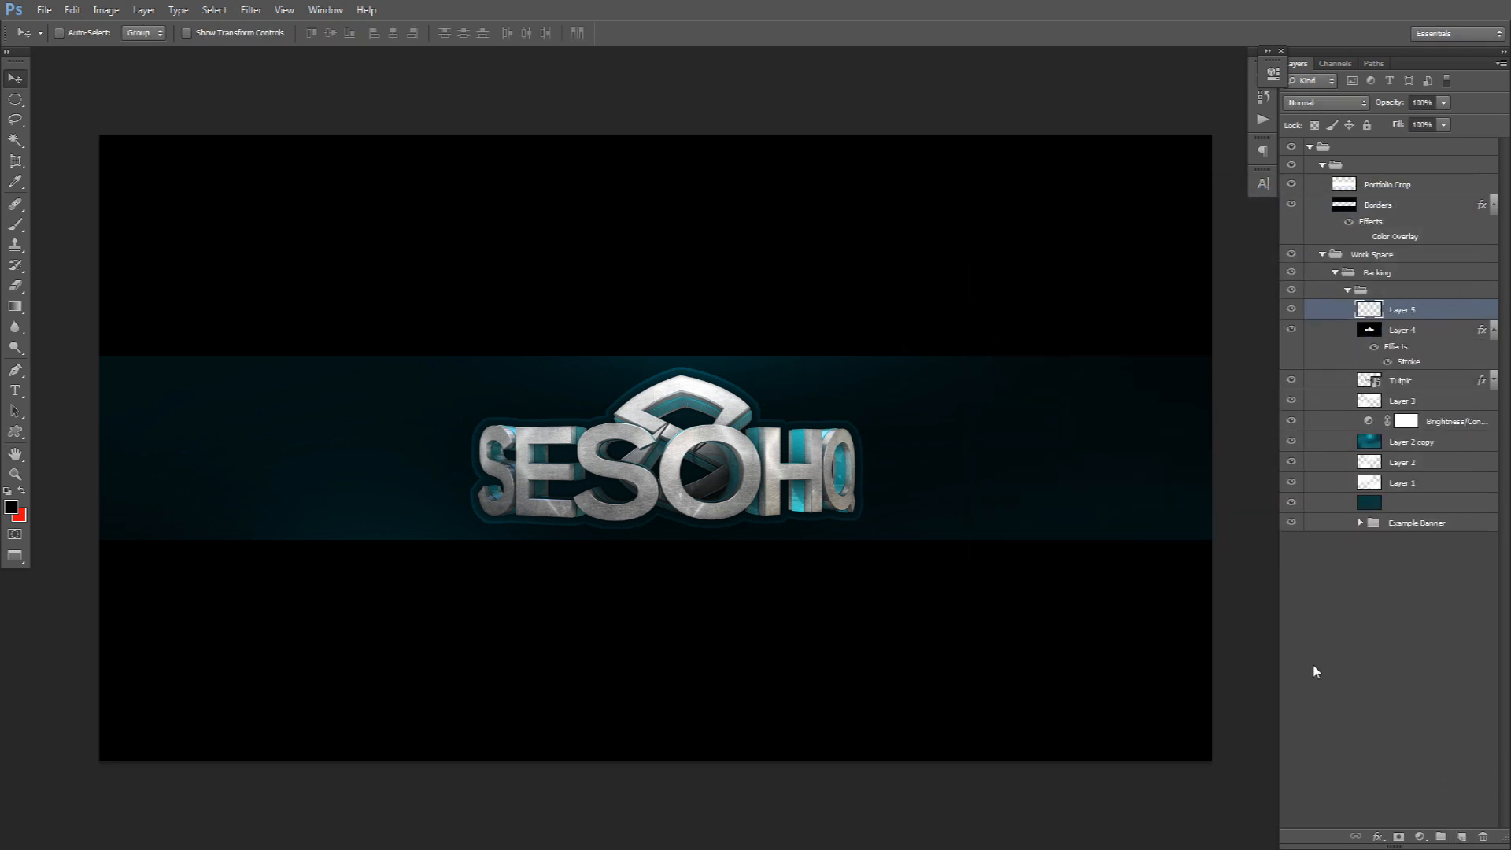
key("b")
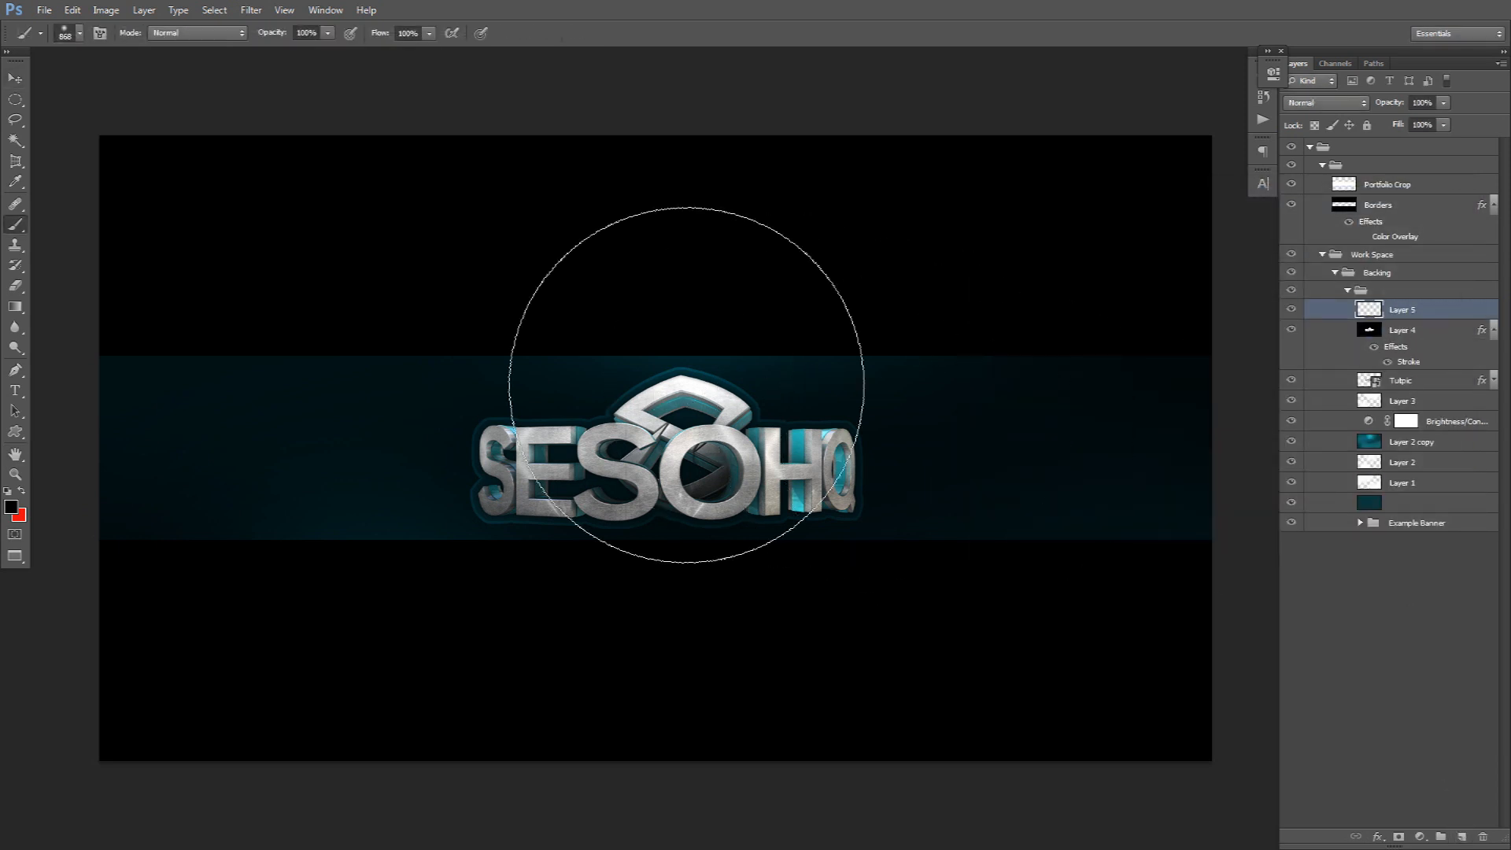
left_click(11, 506)
left_click(1067, 331)
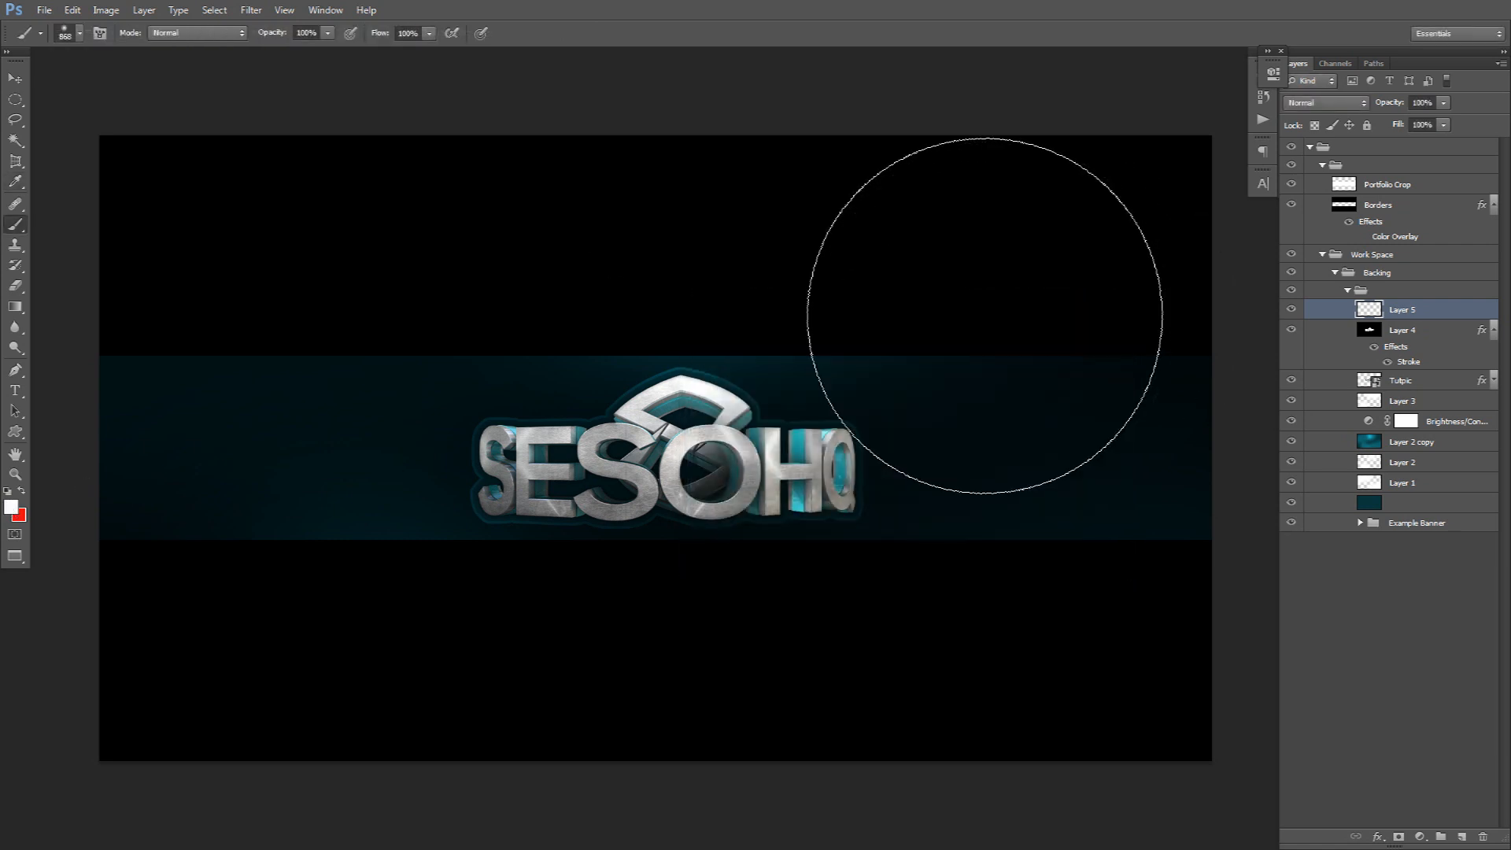
right_click_drag(592, 320, 679, 327, "alt")
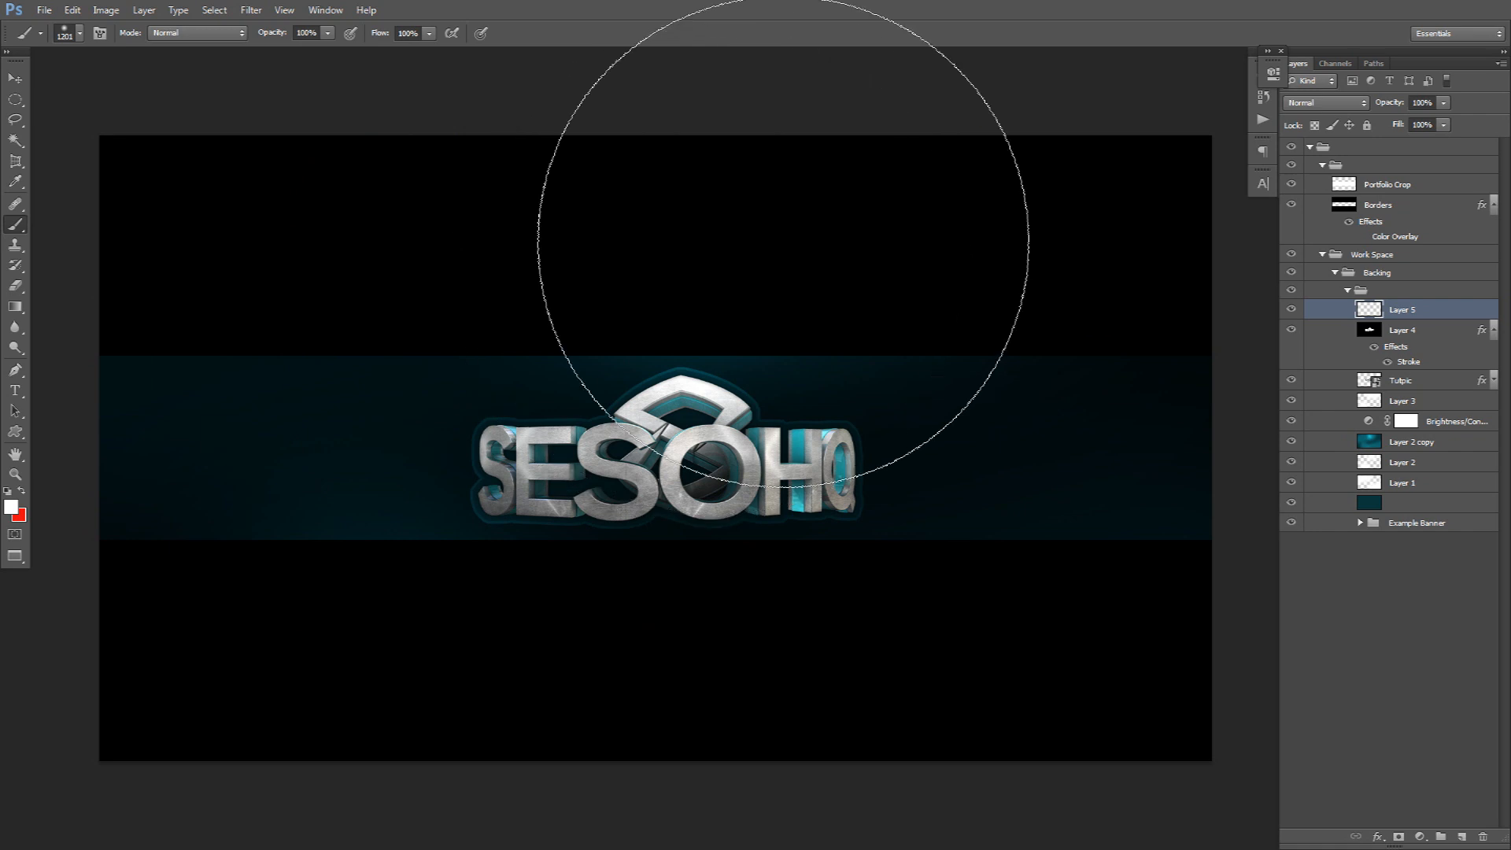
left_click(665, 154)
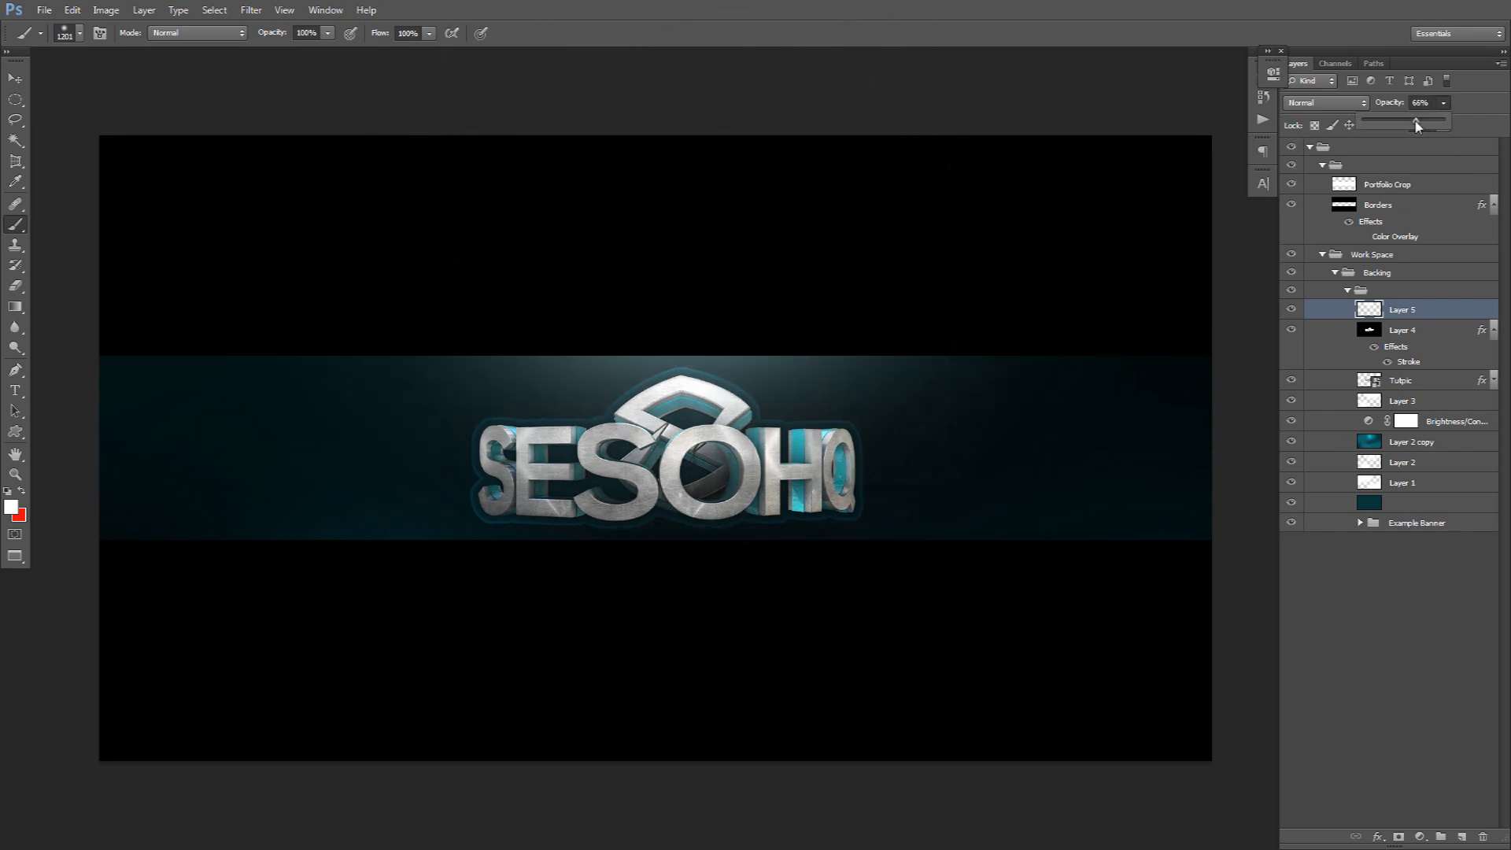
left_click_drag(1414, 126, 1410, 126)
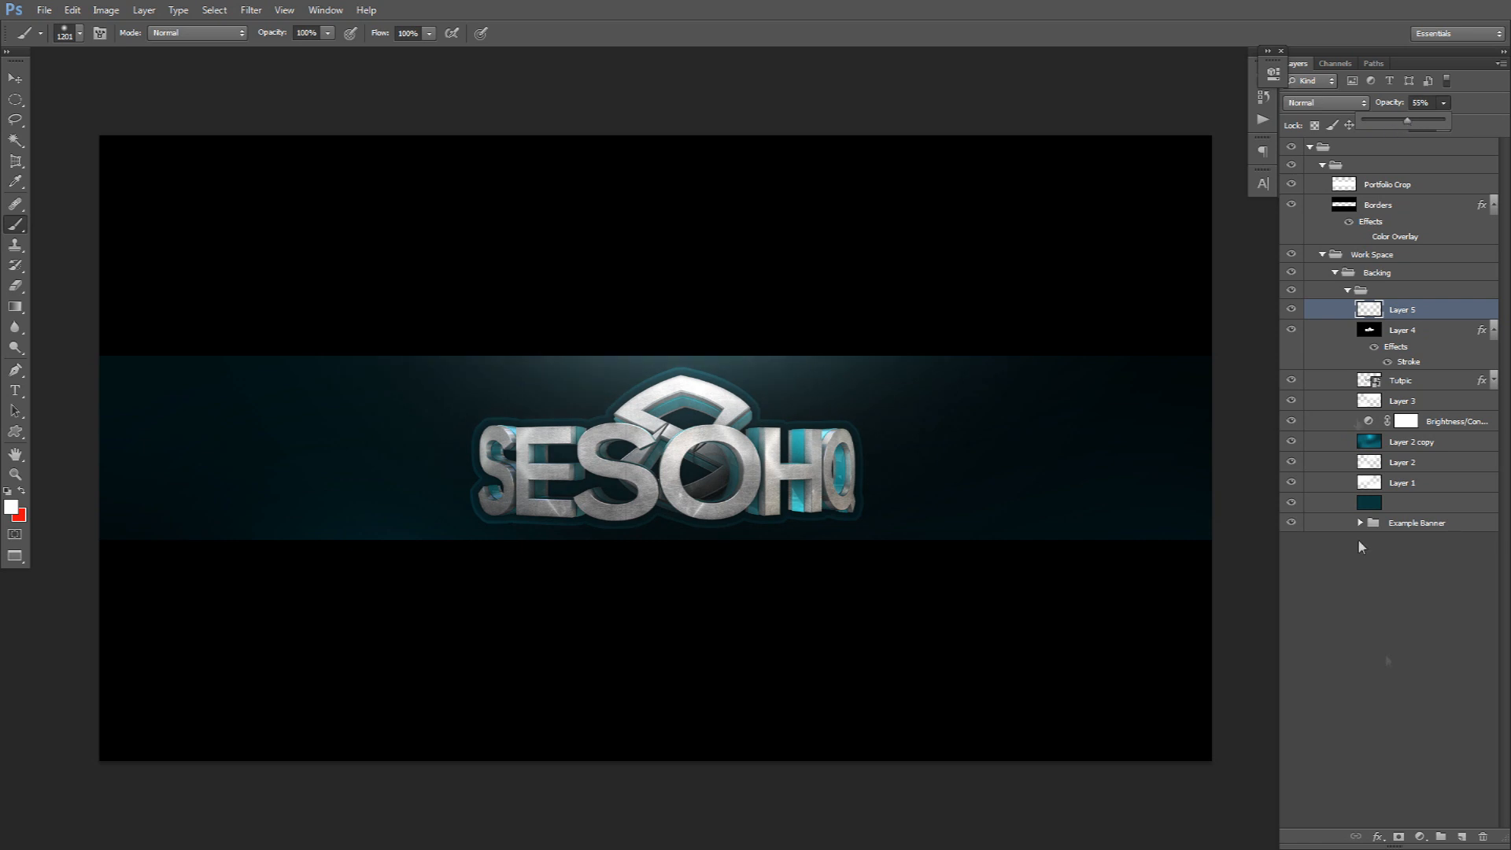
Step: Paint teal glows sampled from the lettering on a new layer, along the strip's upper right and lower left edges, with a 619 px brush
left_click(1461, 836)
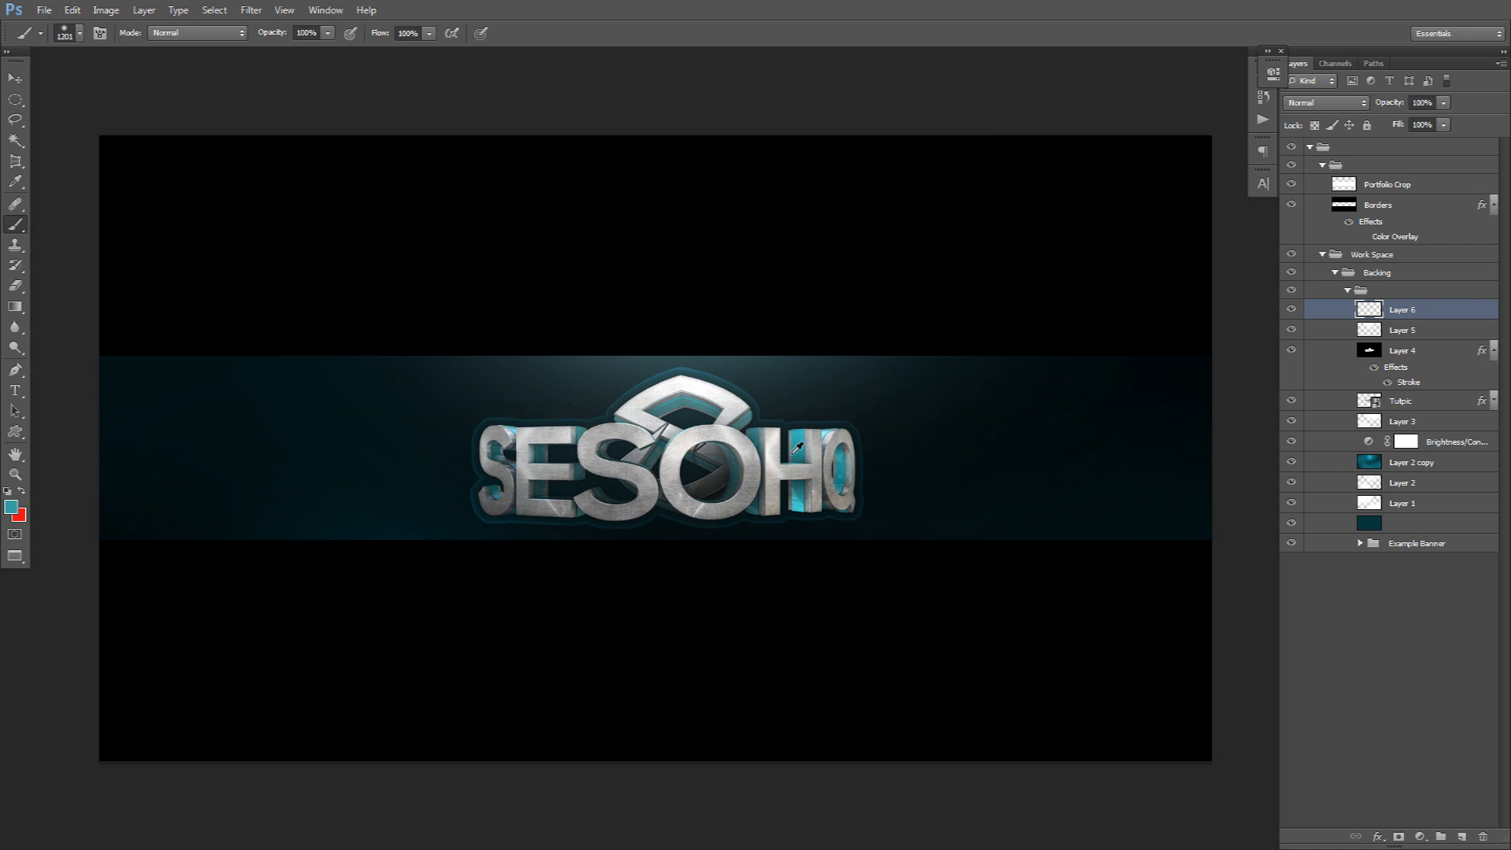
mouse_move(822, 411)
right_mouse_down("alt")
mouse_move(673, 415)
mouse_move(695, 415)
right_mouse_up("alt")
left_click_drag(787, 290, 976, 293)
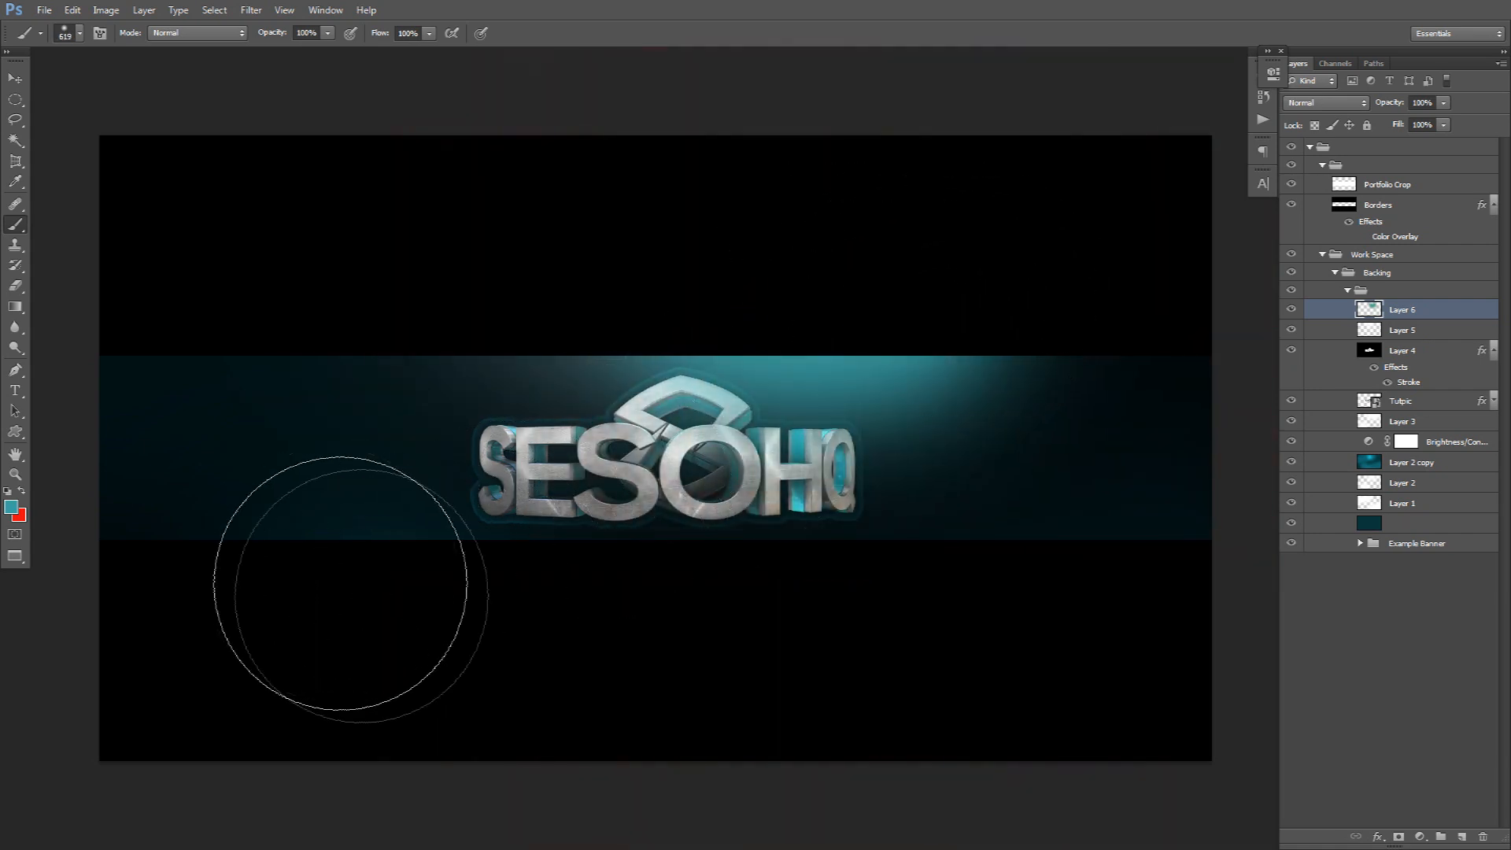
left_click(373, 596)
key("ctrl+z")
left_click(311, 619)
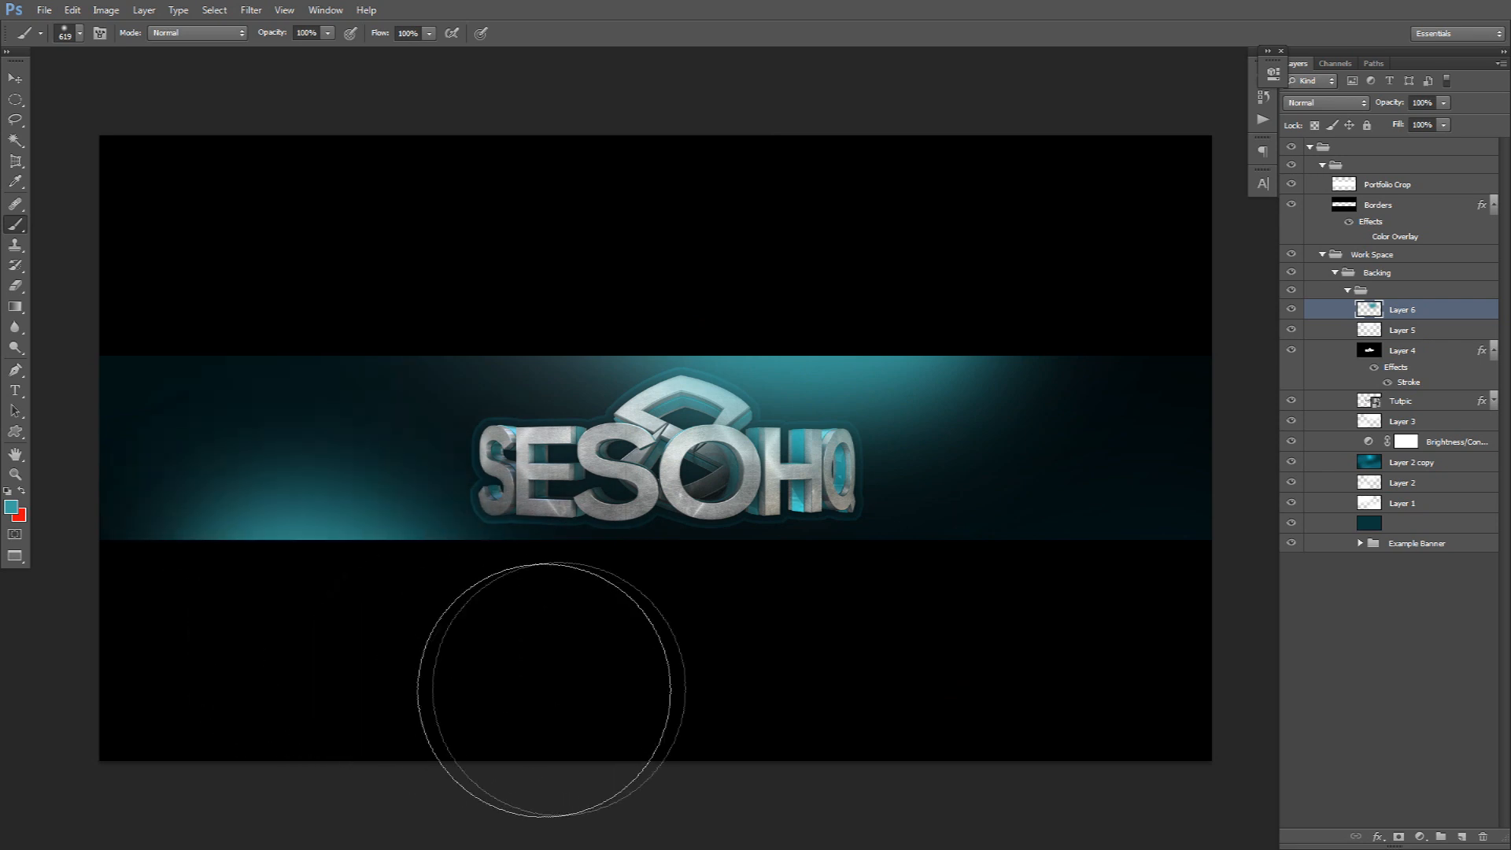
Step: Set the teal glow layer's blend mode to Color Dodge and lower its opacity to 73%
left_click(1315, 102)
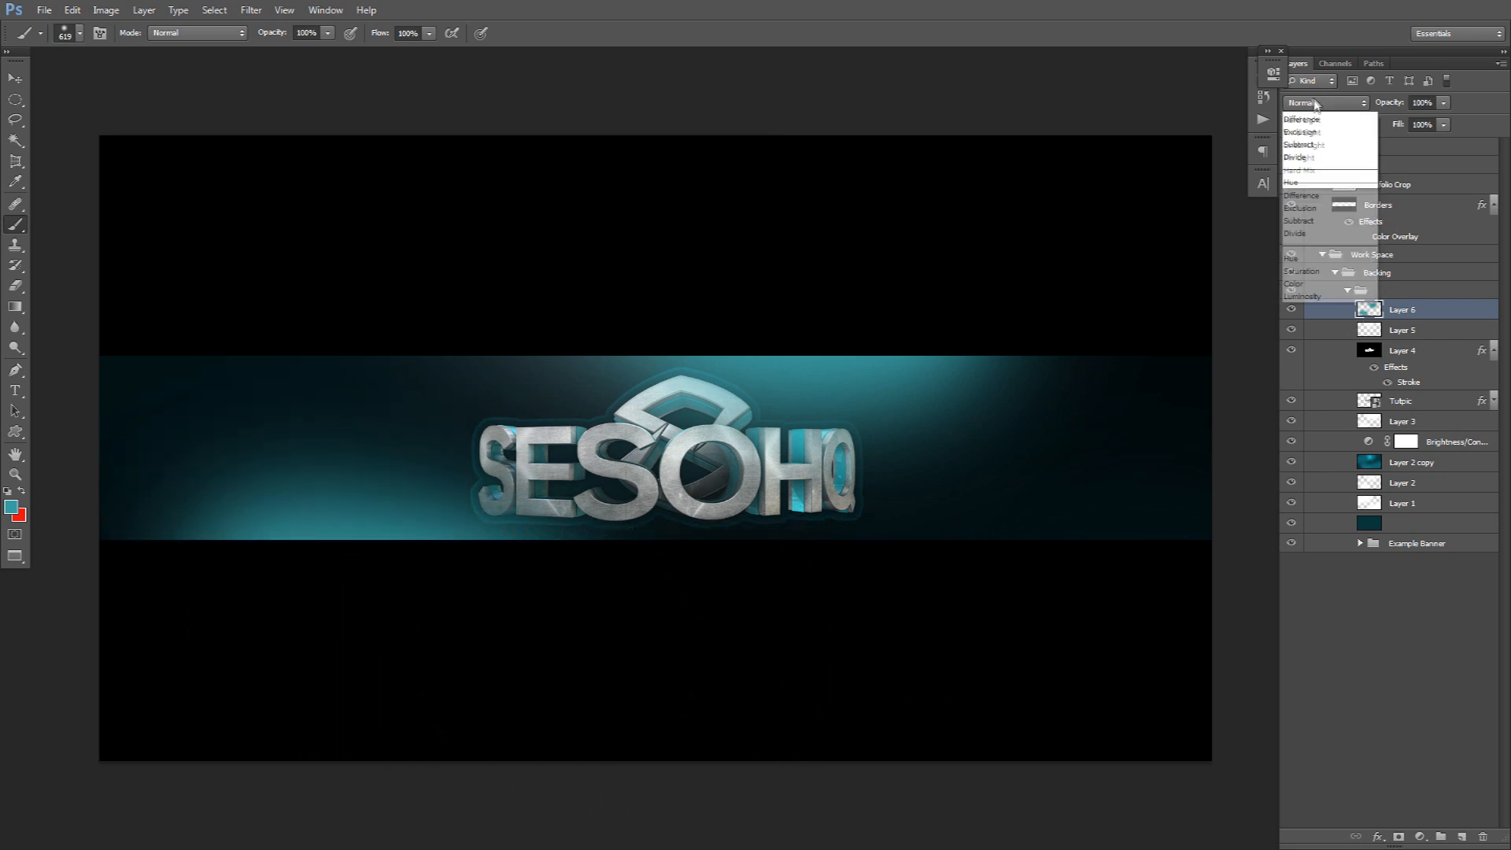
left_click(1306, 264)
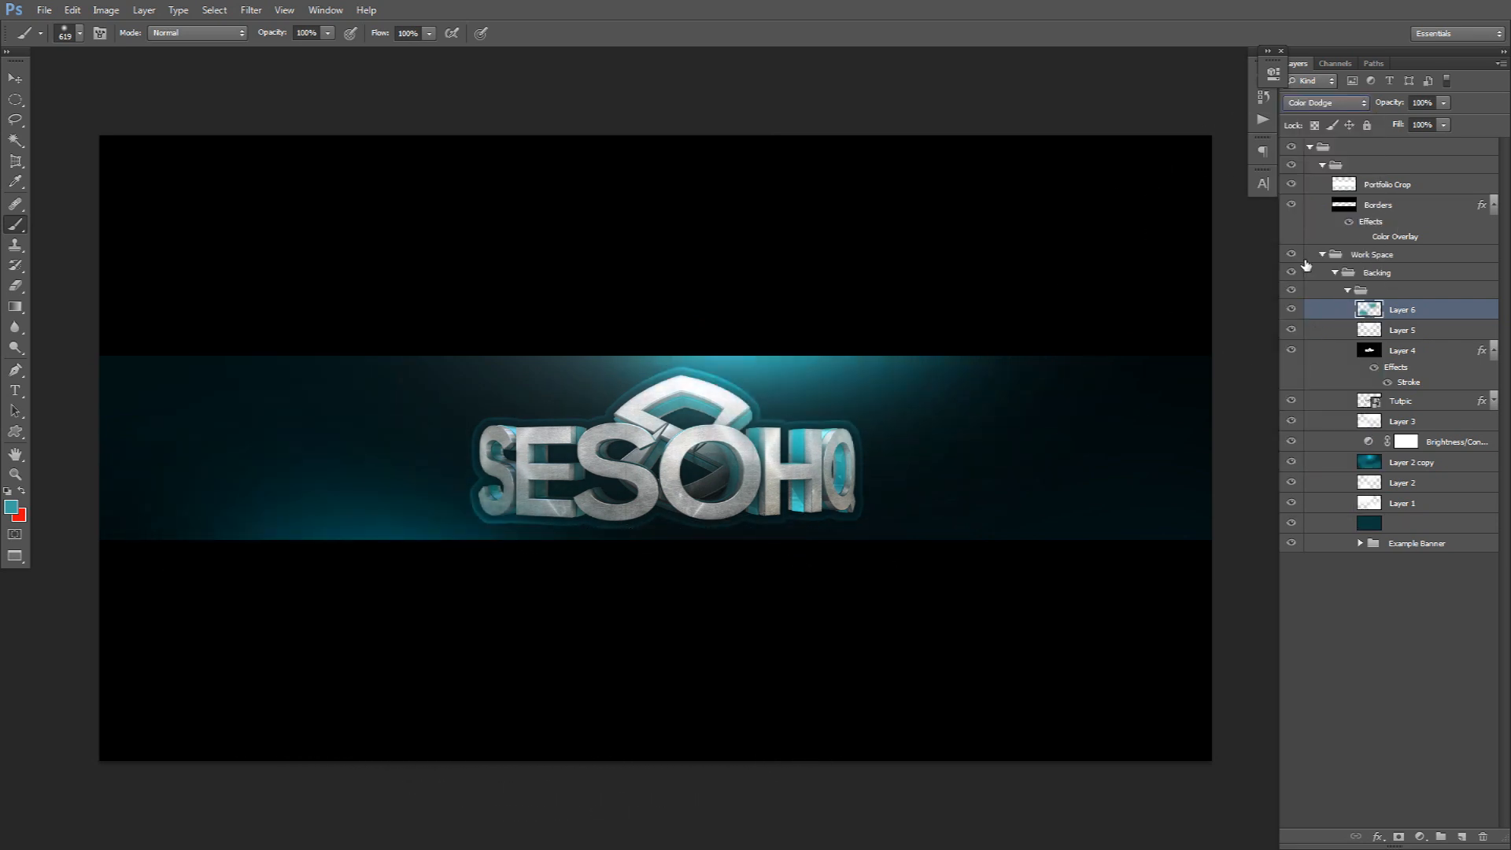
left_click(1424, 125)
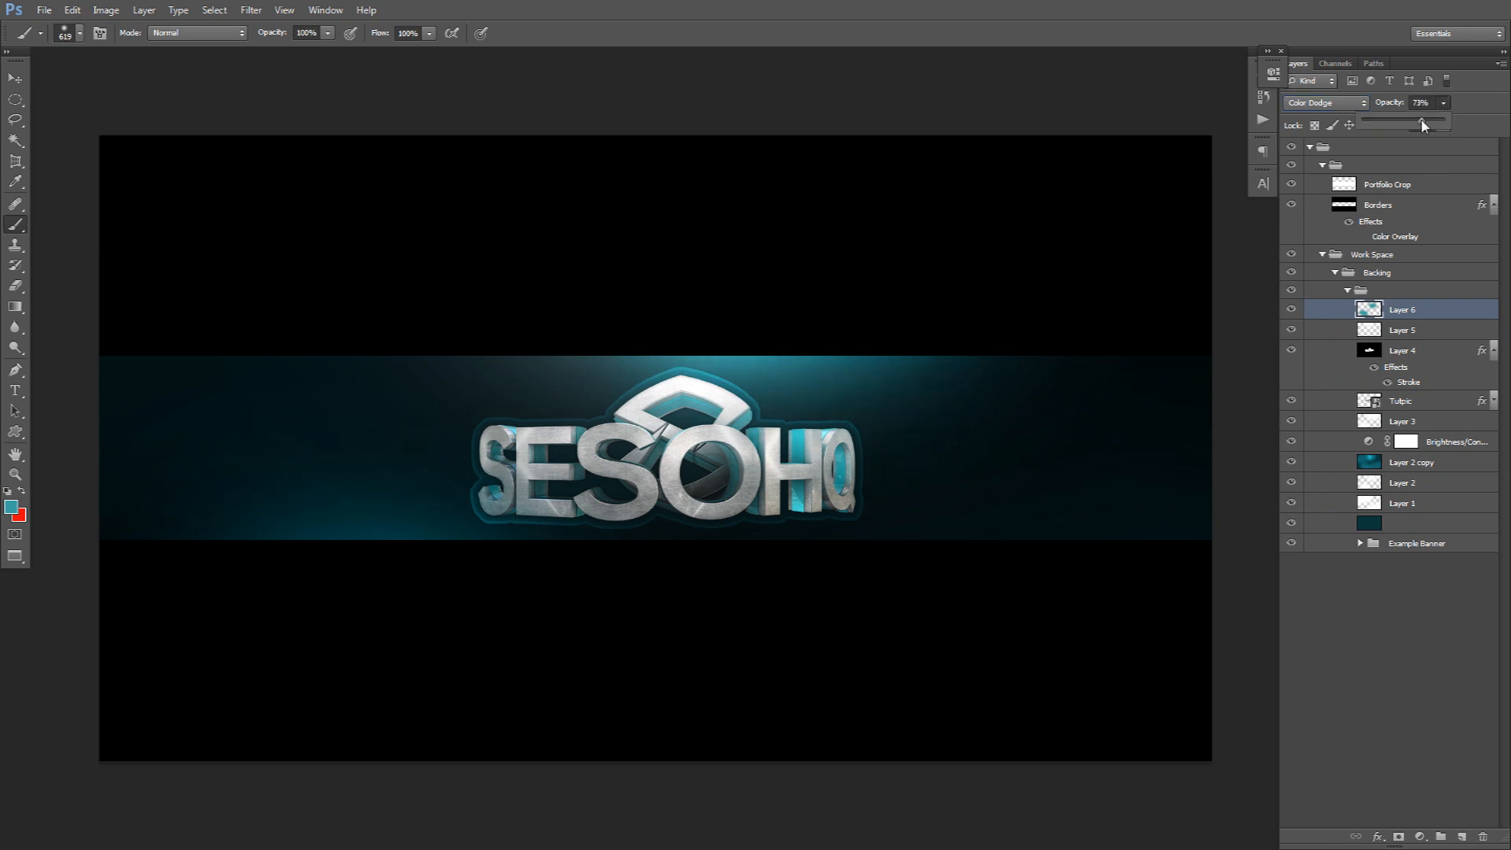
Step: Lower the teal glow layer's opacity to 64%
left_click_drag(1421, 124, 1415, 125)
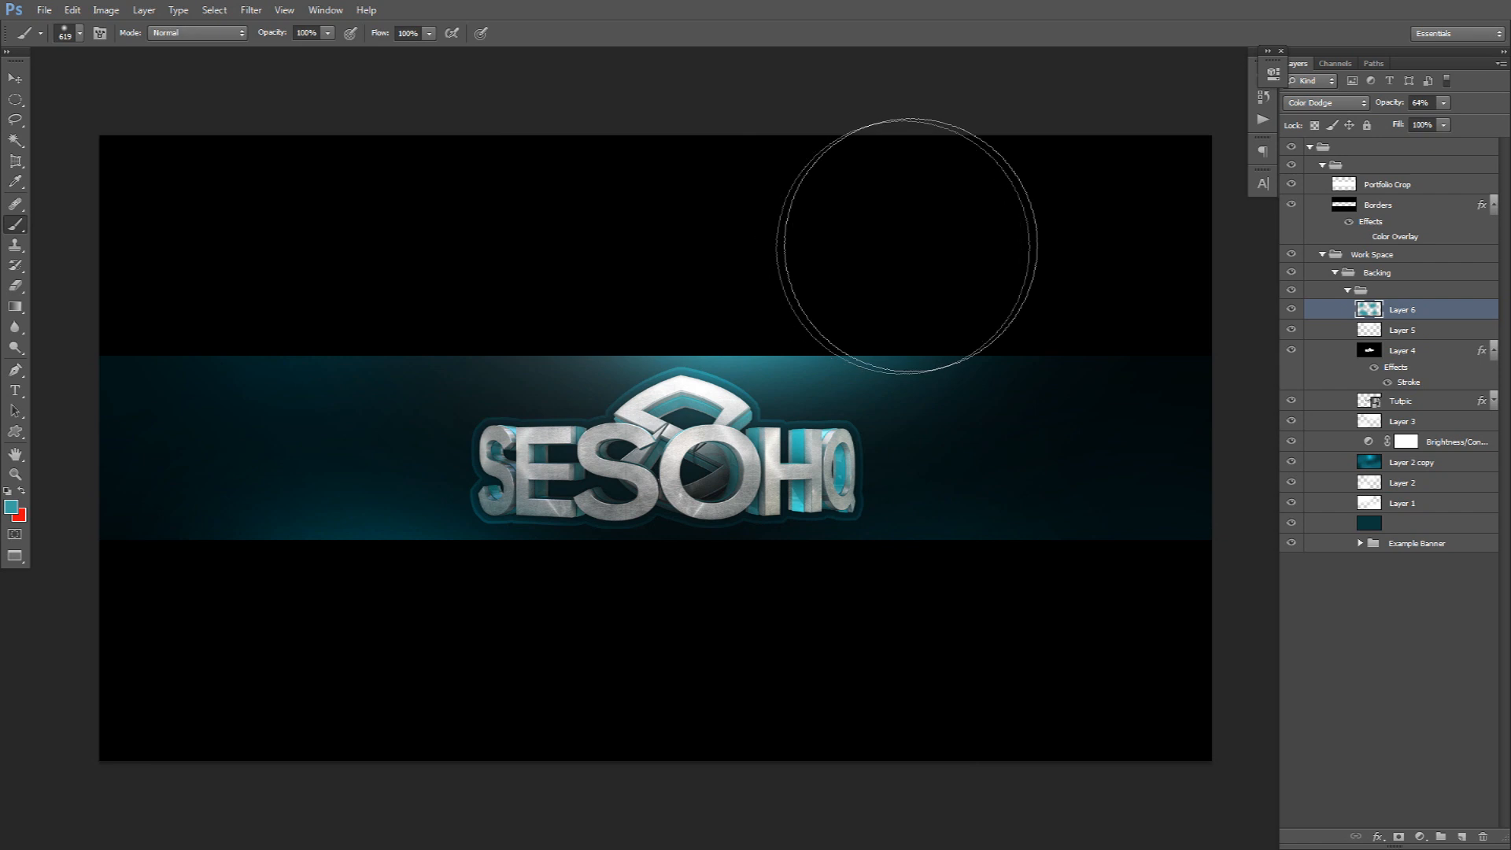
scroll(920, 363, "up", 1, "alt")
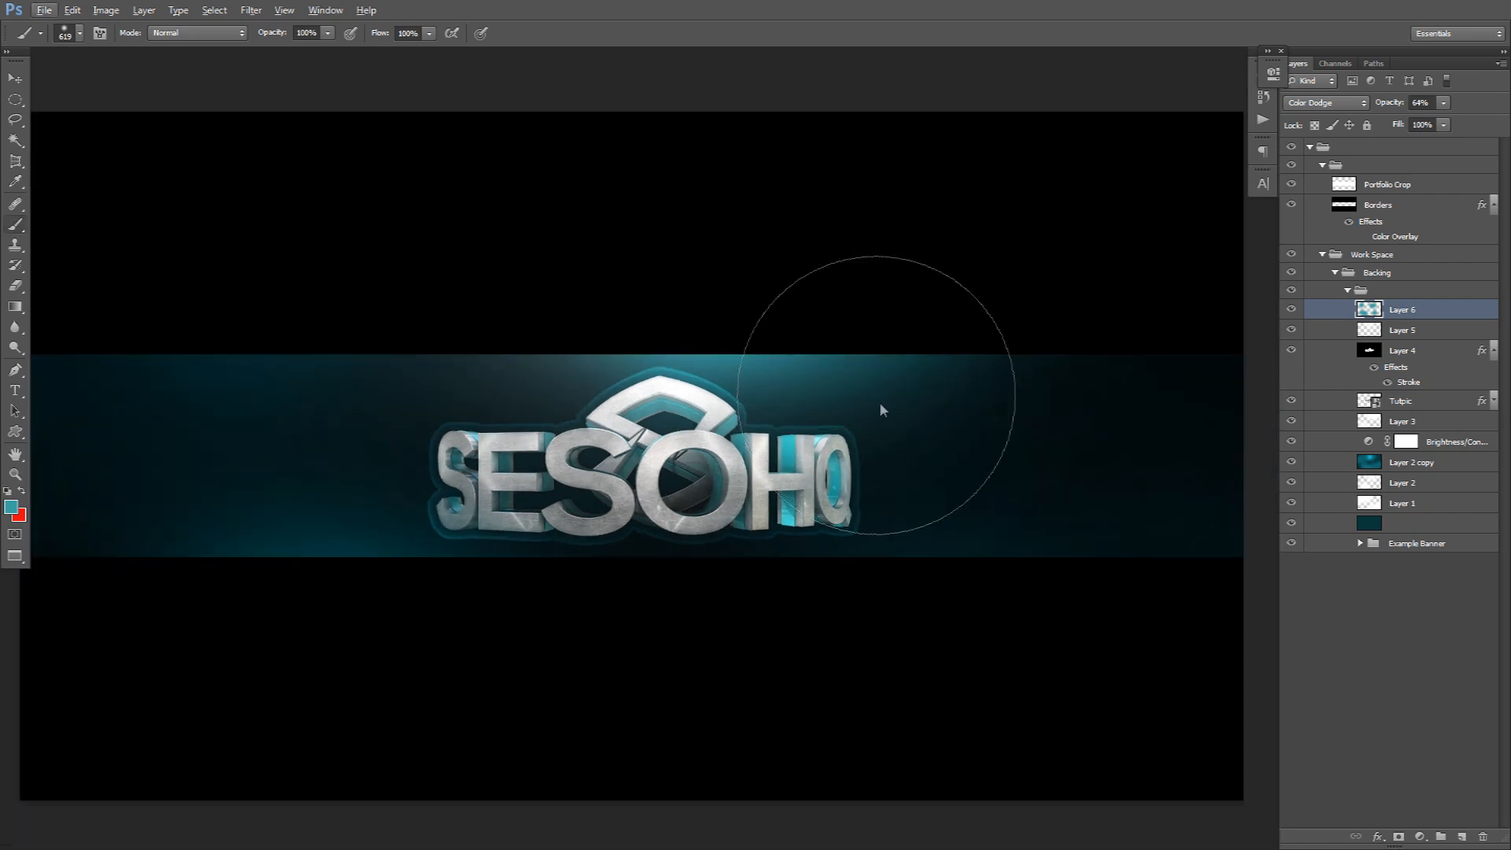
key("v")
scroll(883, 411, "down", 1, "alt")
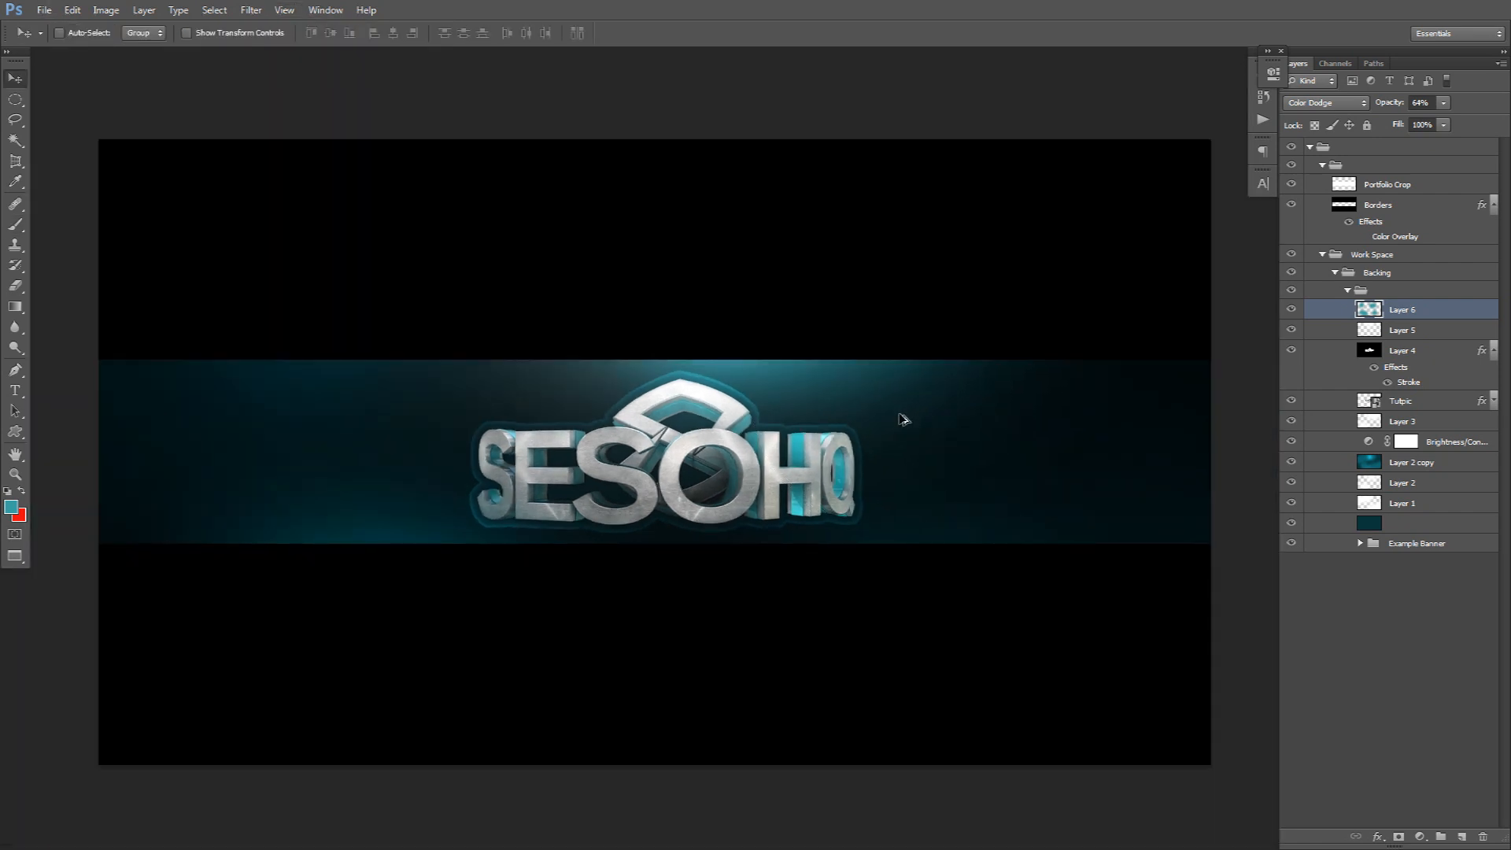
scroll(889, 425, "up", 2, "alt")
key("b")
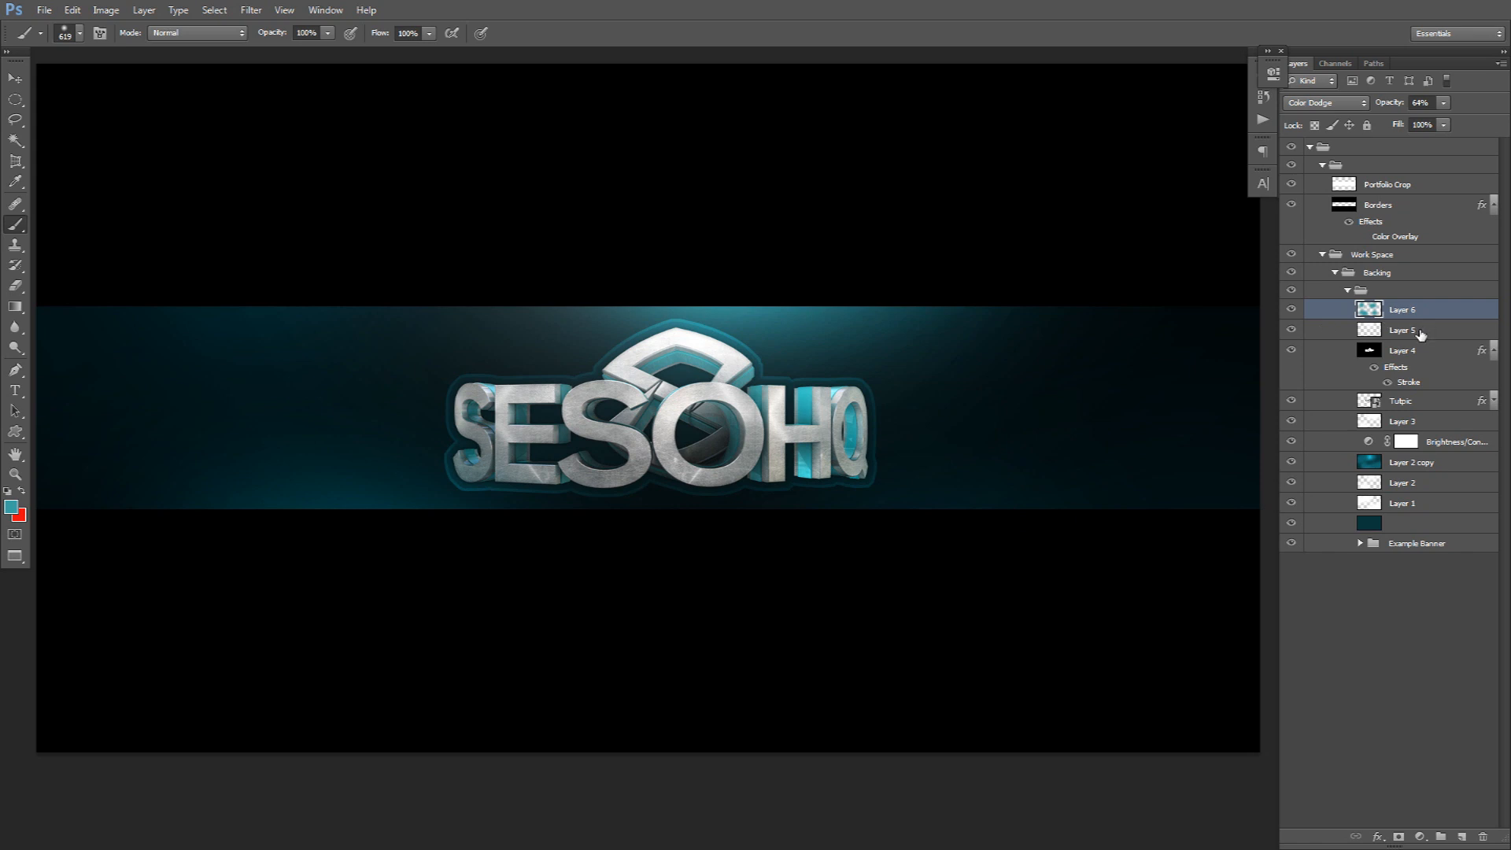
Step: Stamp a white waveform along the strip's lower edge with the 750 px waveform brush, on a new layer above Layer 3
left_click(1411, 423)
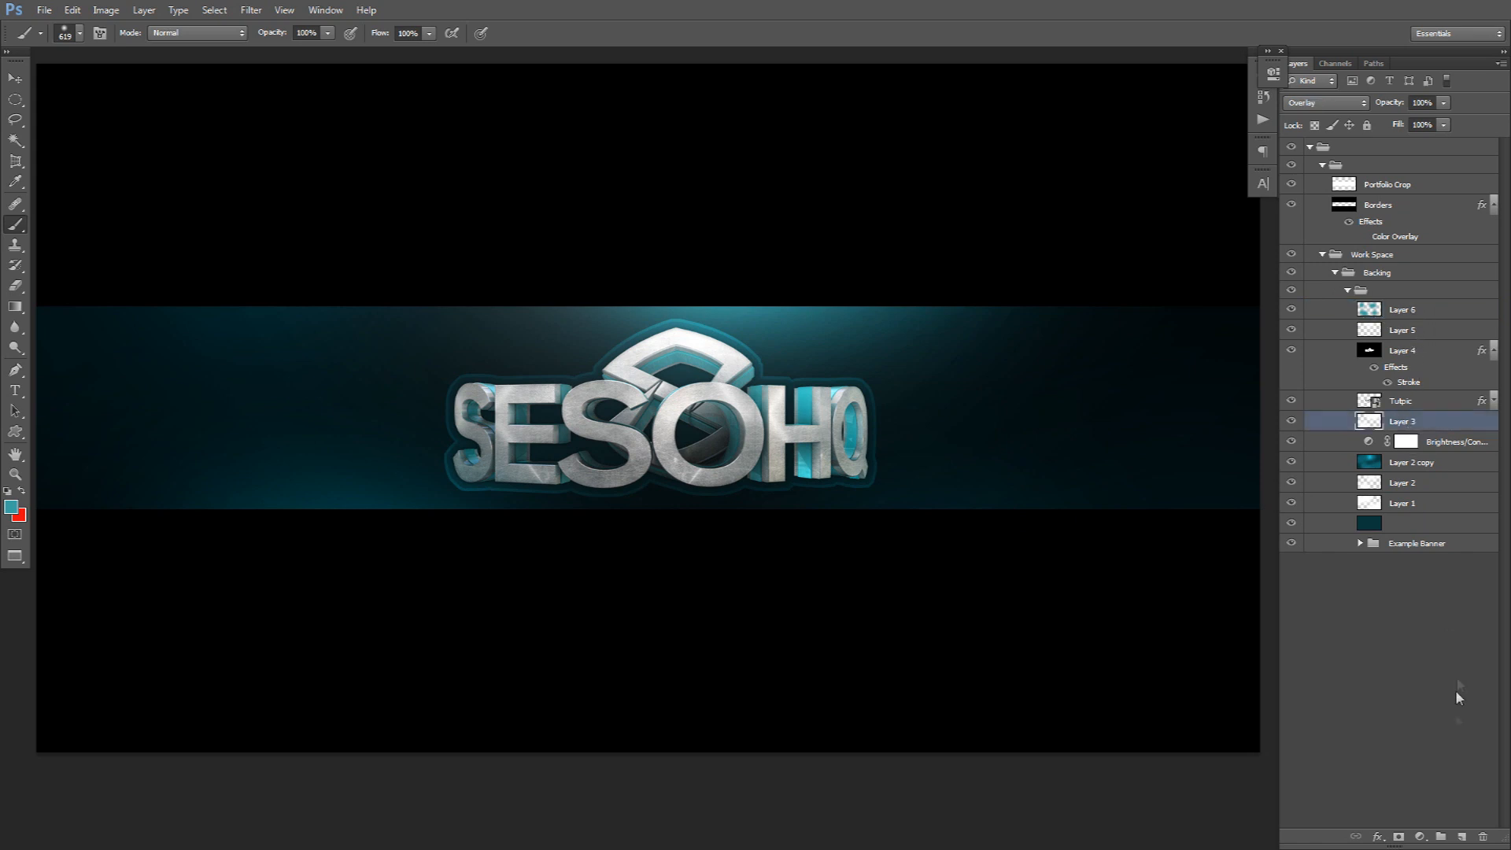
left_click(1461, 836)
right_click(677, 403)
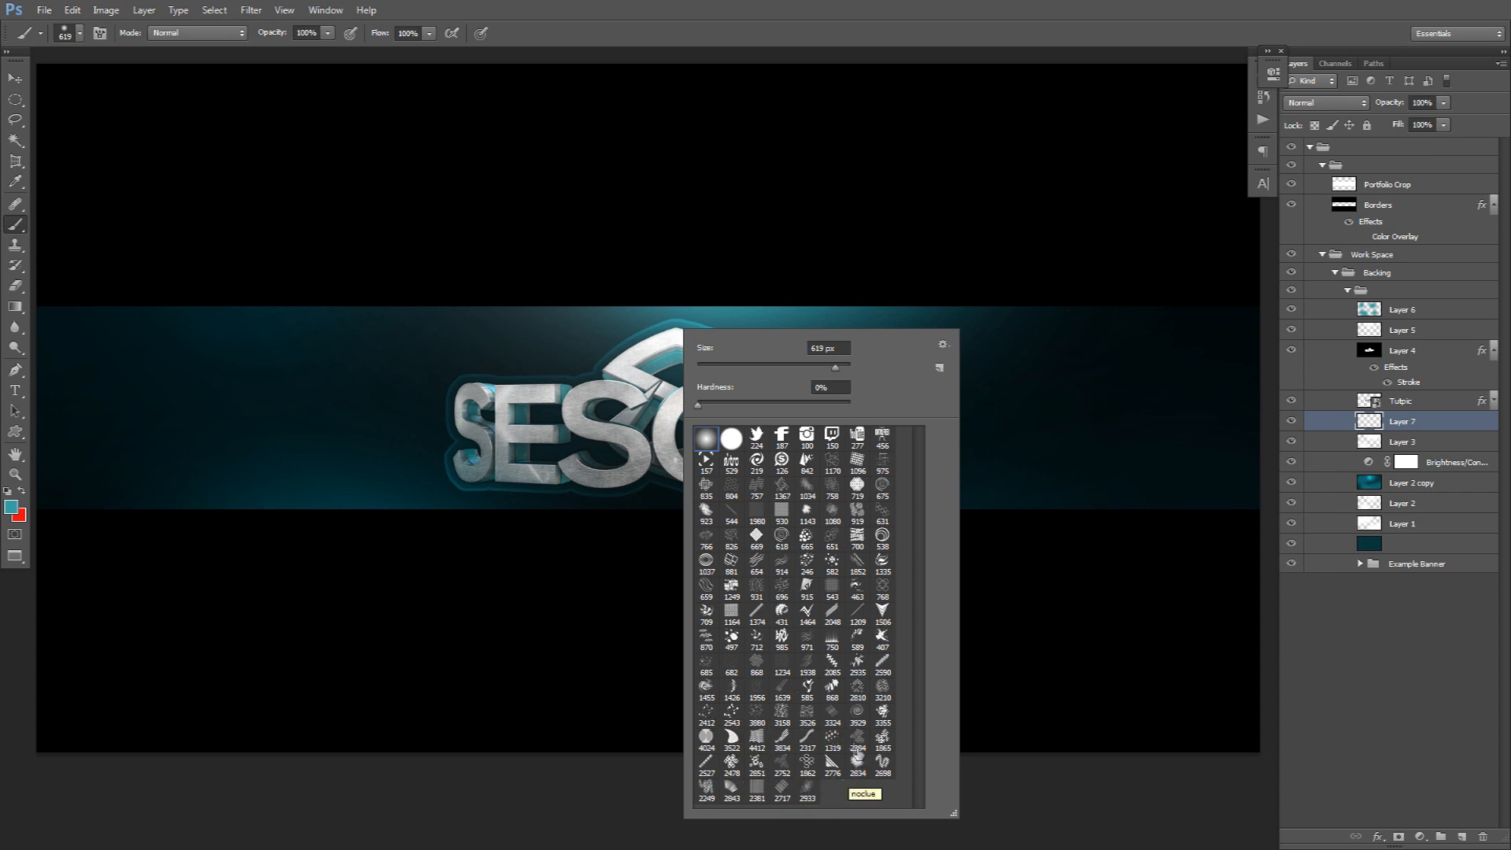
left_click(832, 644)
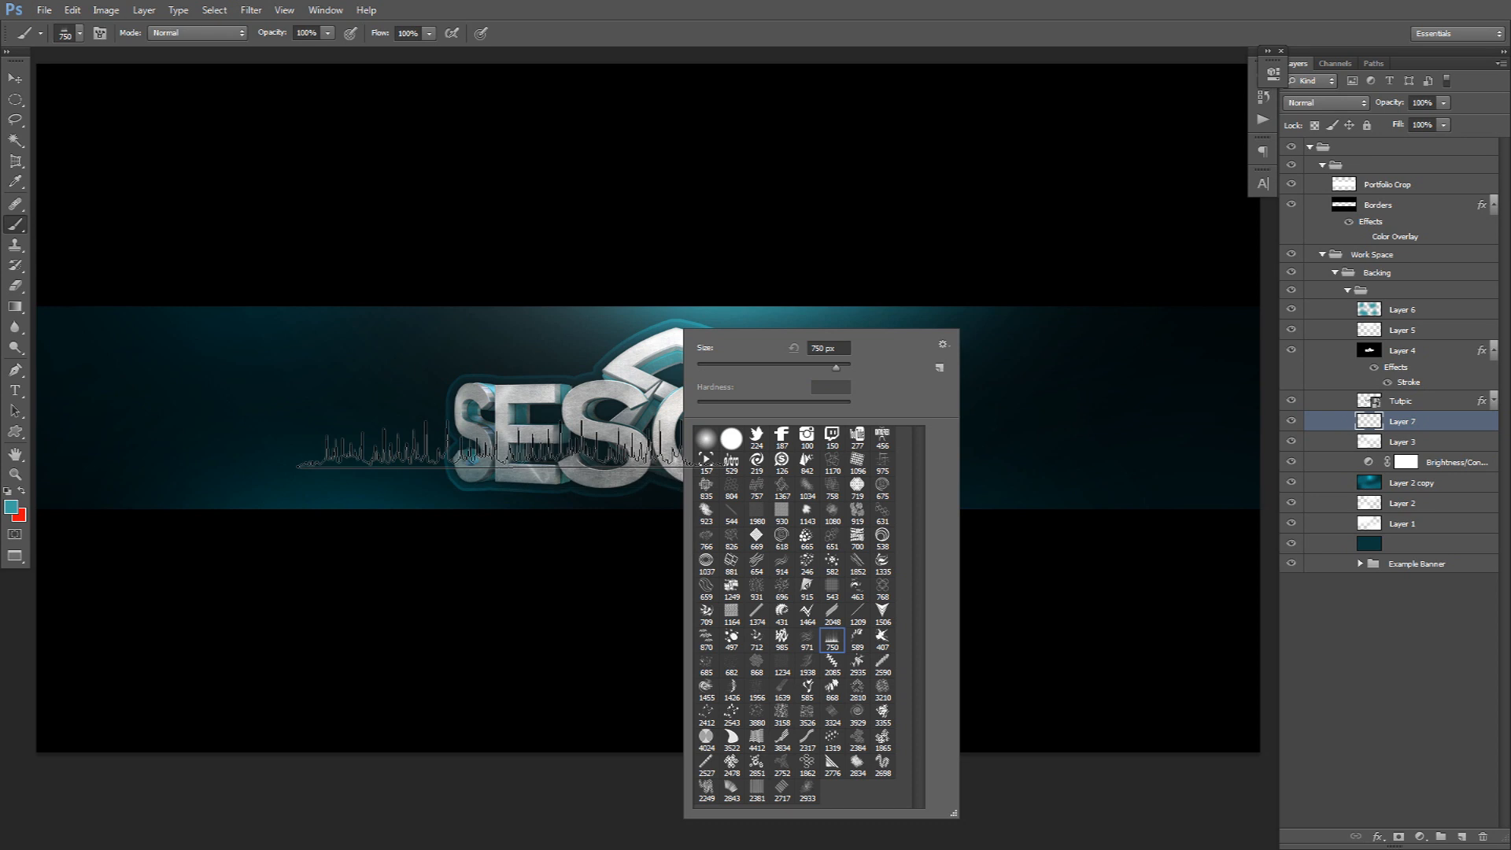
key("Return")
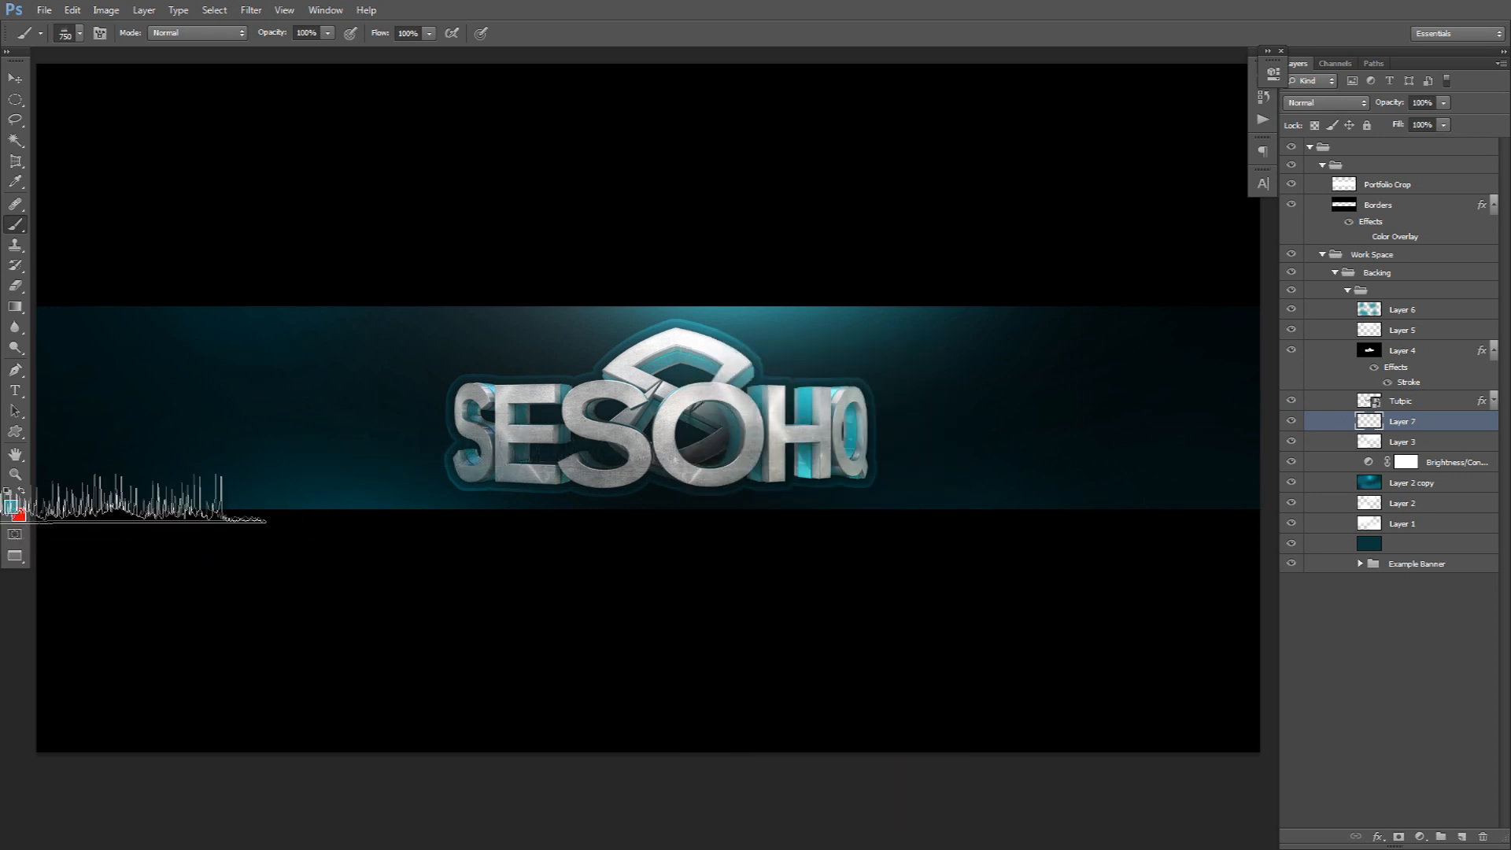
left_click(7, 503)
left_click_drag(728, 364, 612, 317)
left_click(1037, 336)
left_click(525, 485)
Step: Duplicate the waveform to the right of the original and merge the two into one layer
key("v")
left_click_drag(751, 480, 838, 480, "alt")
left_click(1403, 443, "shift")
key("ctrl+e")
key("x")
Step: Place a vertically flipped copy of the waveform along the strip's upper edge, and shift the bottom waveform further down
left_click_drag(813, 506, 824, 388, "alt")
key("ctrl+t")
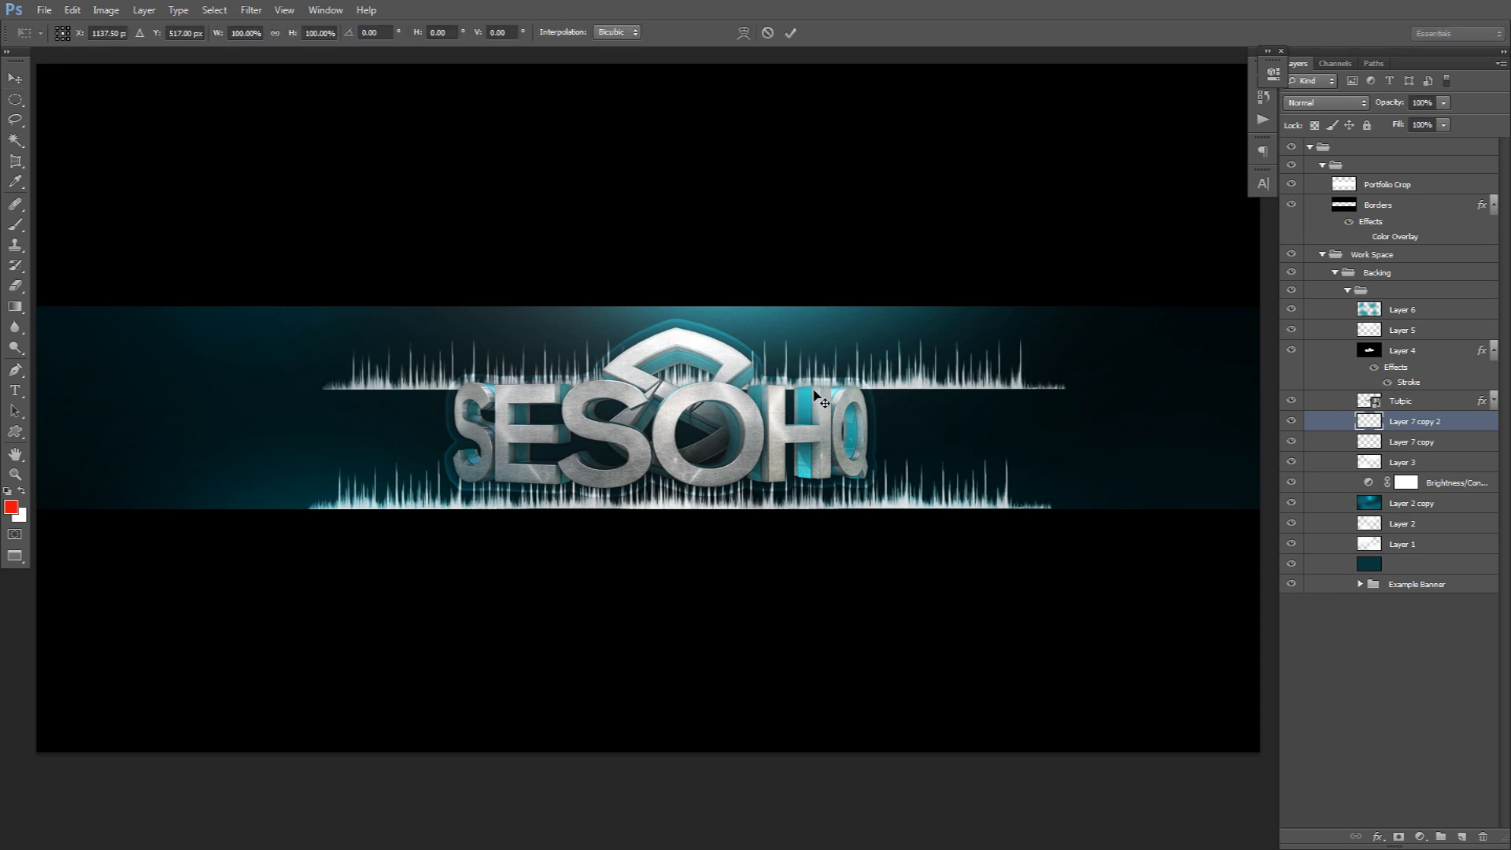
right_click(815, 390)
left_click(850, 648)
key("Return")
left_click_drag(775, 425, 757, 377)
left_click_drag(869, 381, 862, 398)
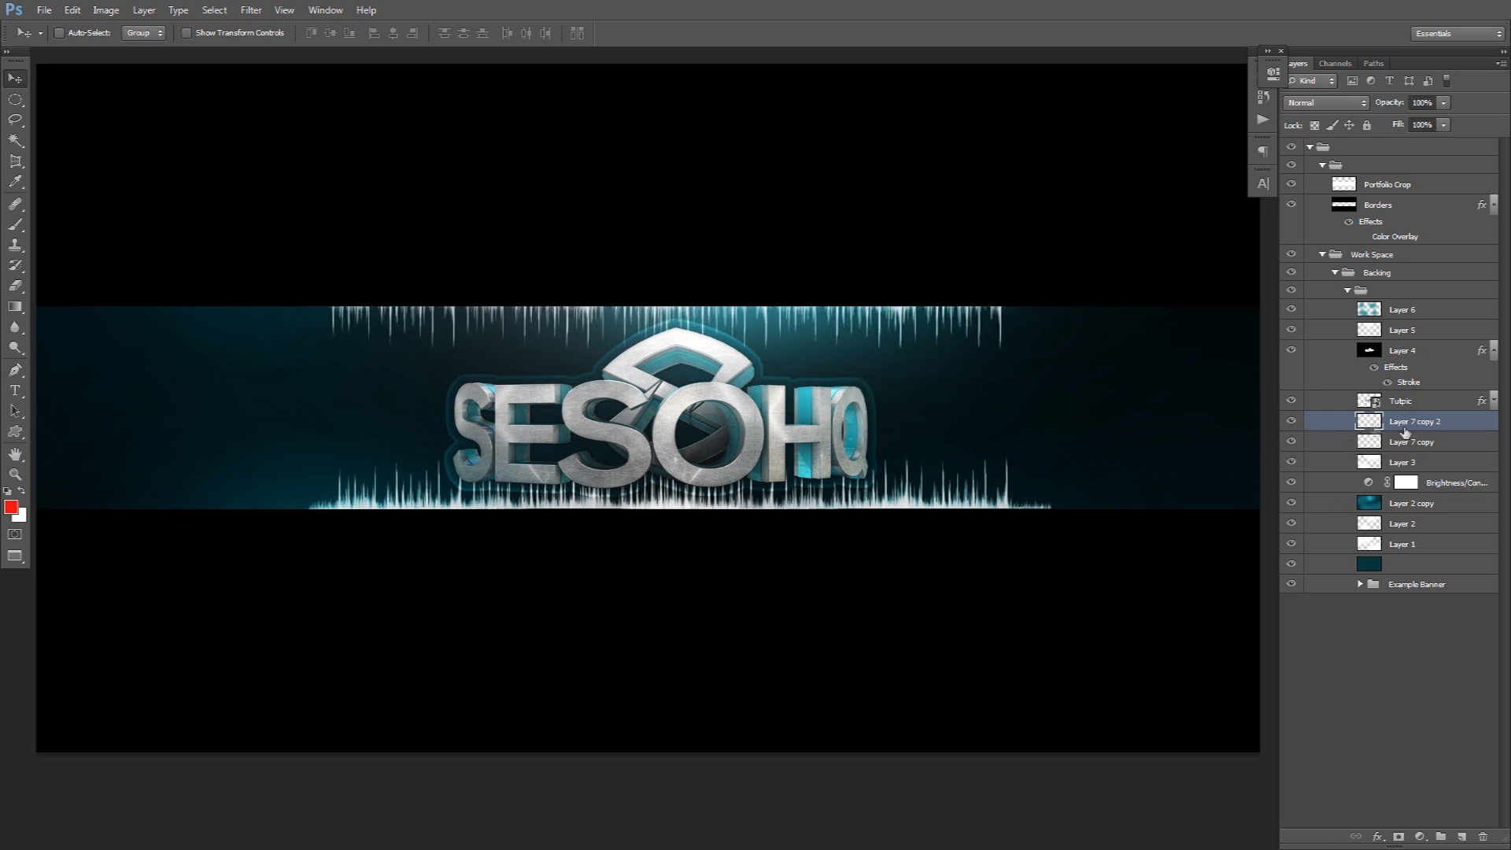
left_click(1417, 441)
left_click_drag(1086, 378, 1086, 409)
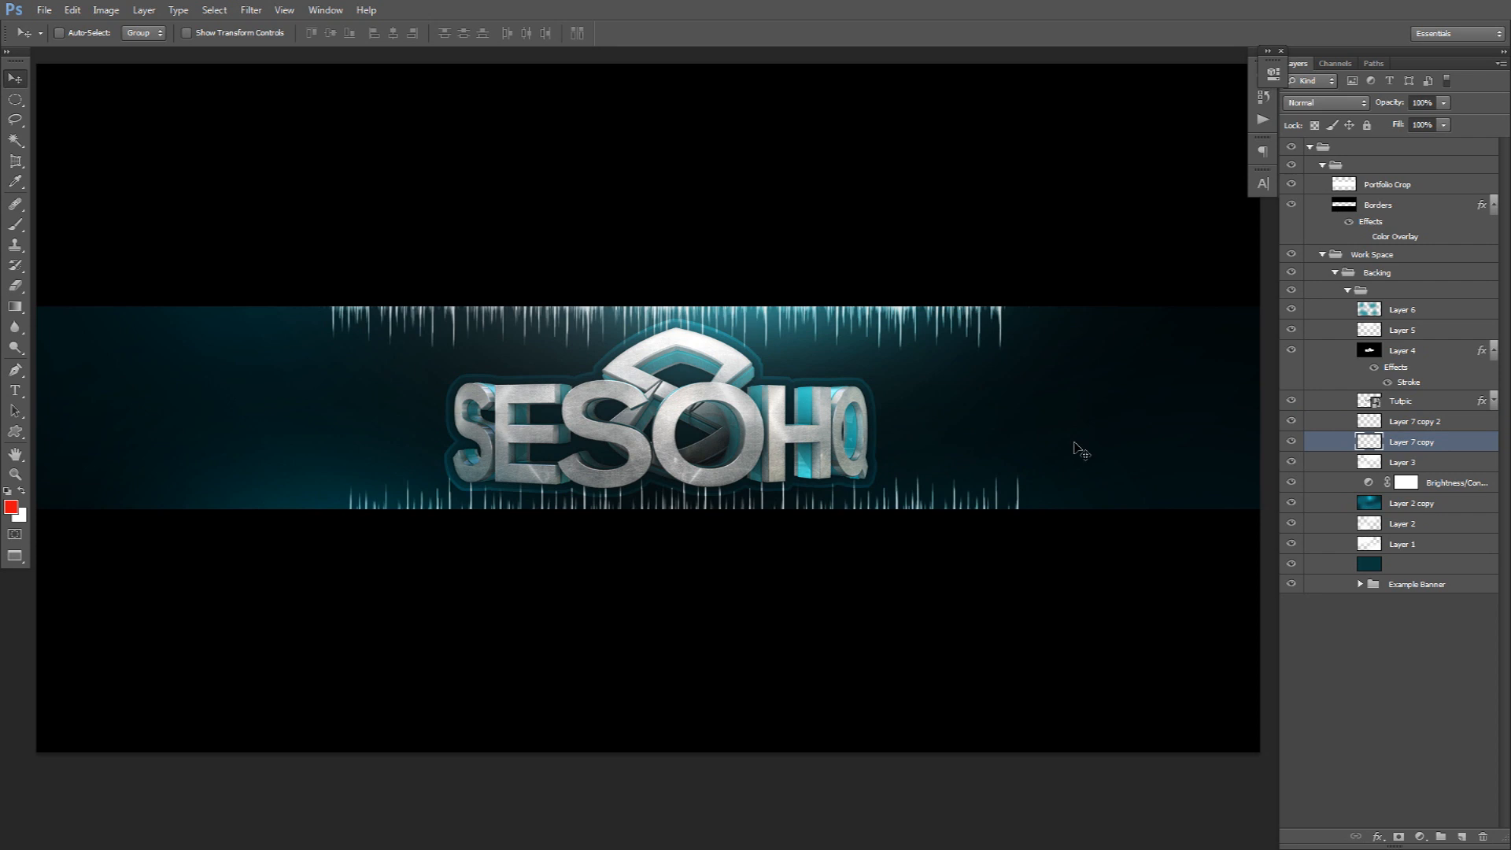
Step: Merge the upper and lower waveform layers and set the merged layer's blend mode to Overlay
left_click(1458, 420, "shift")
key("ctrl+e")
left_click(1318, 126)
left_click(1326, 103)
left_click(1311, 309)
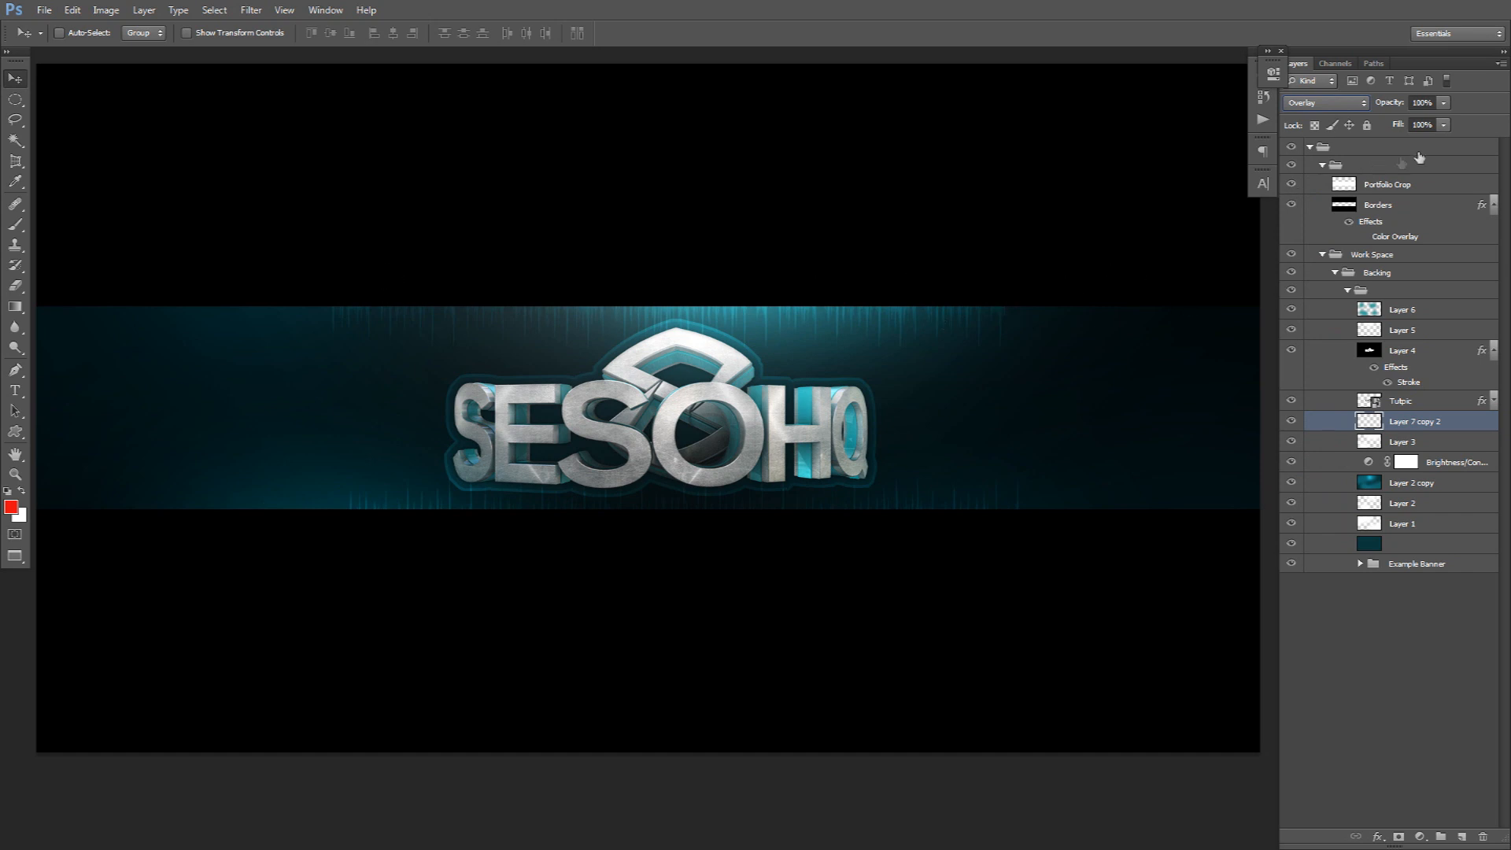
Step: Stamp white dotted texture patches along the strip's upper and lower edges on a new layer with the 868 px brush
left_click(1462, 837)
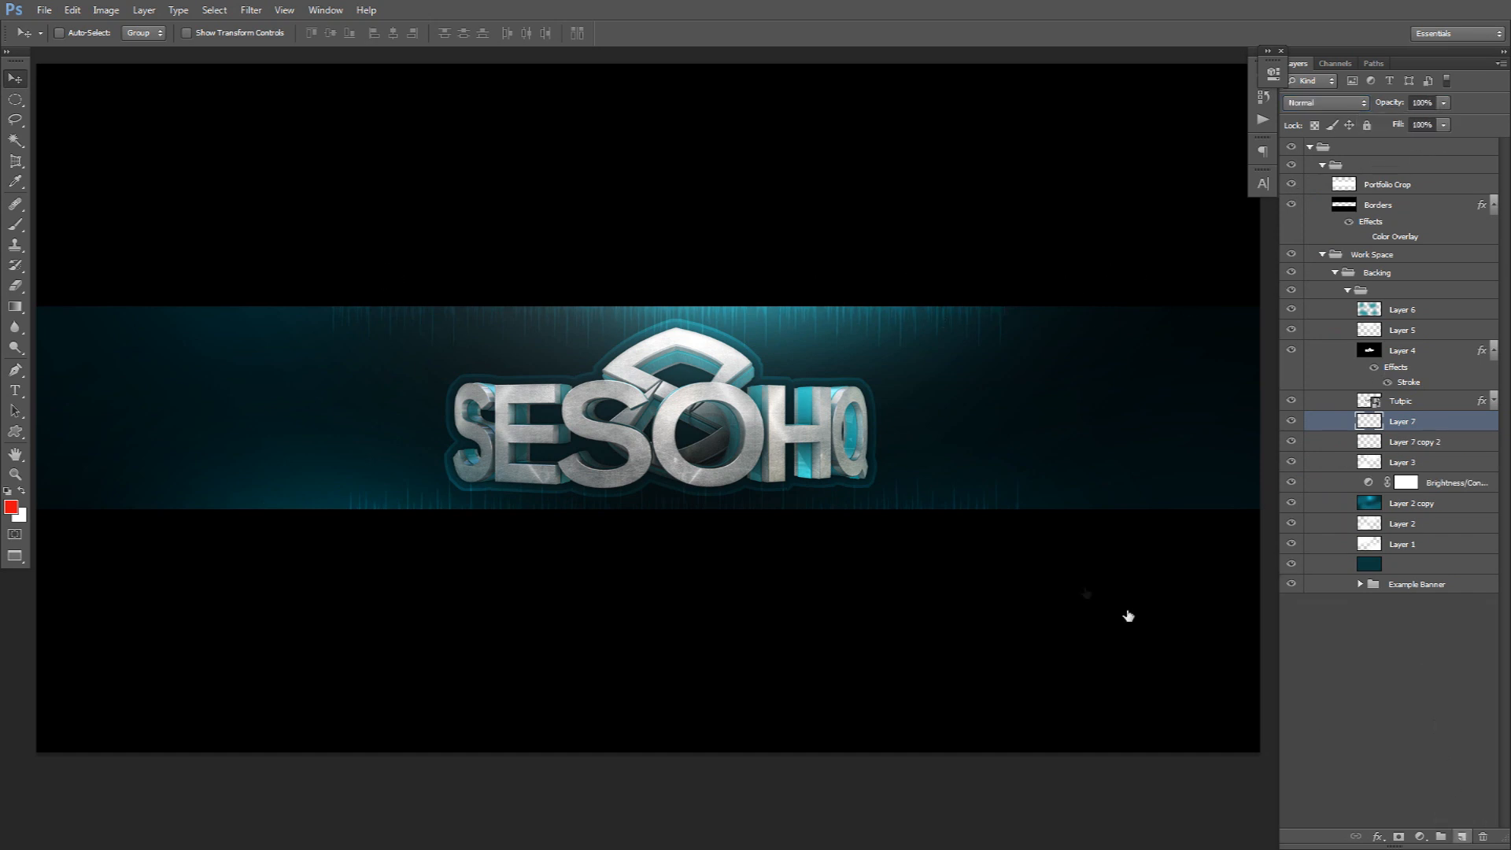
key("b")
right_click(926, 521)
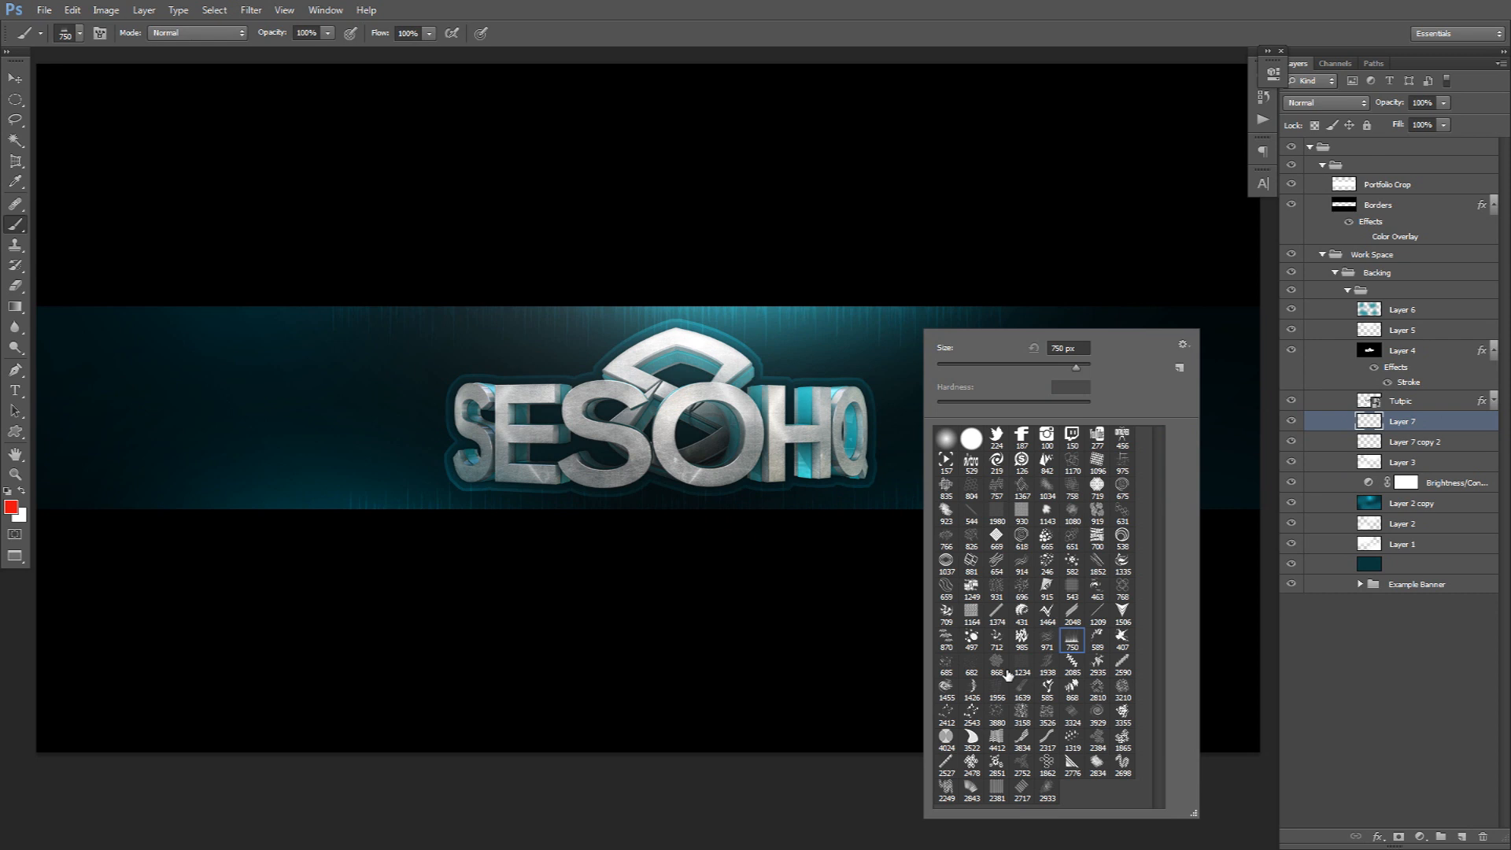
left_click(1005, 670)
left_click(13, 491)
left_click(321, 168)
left_click(257, 574)
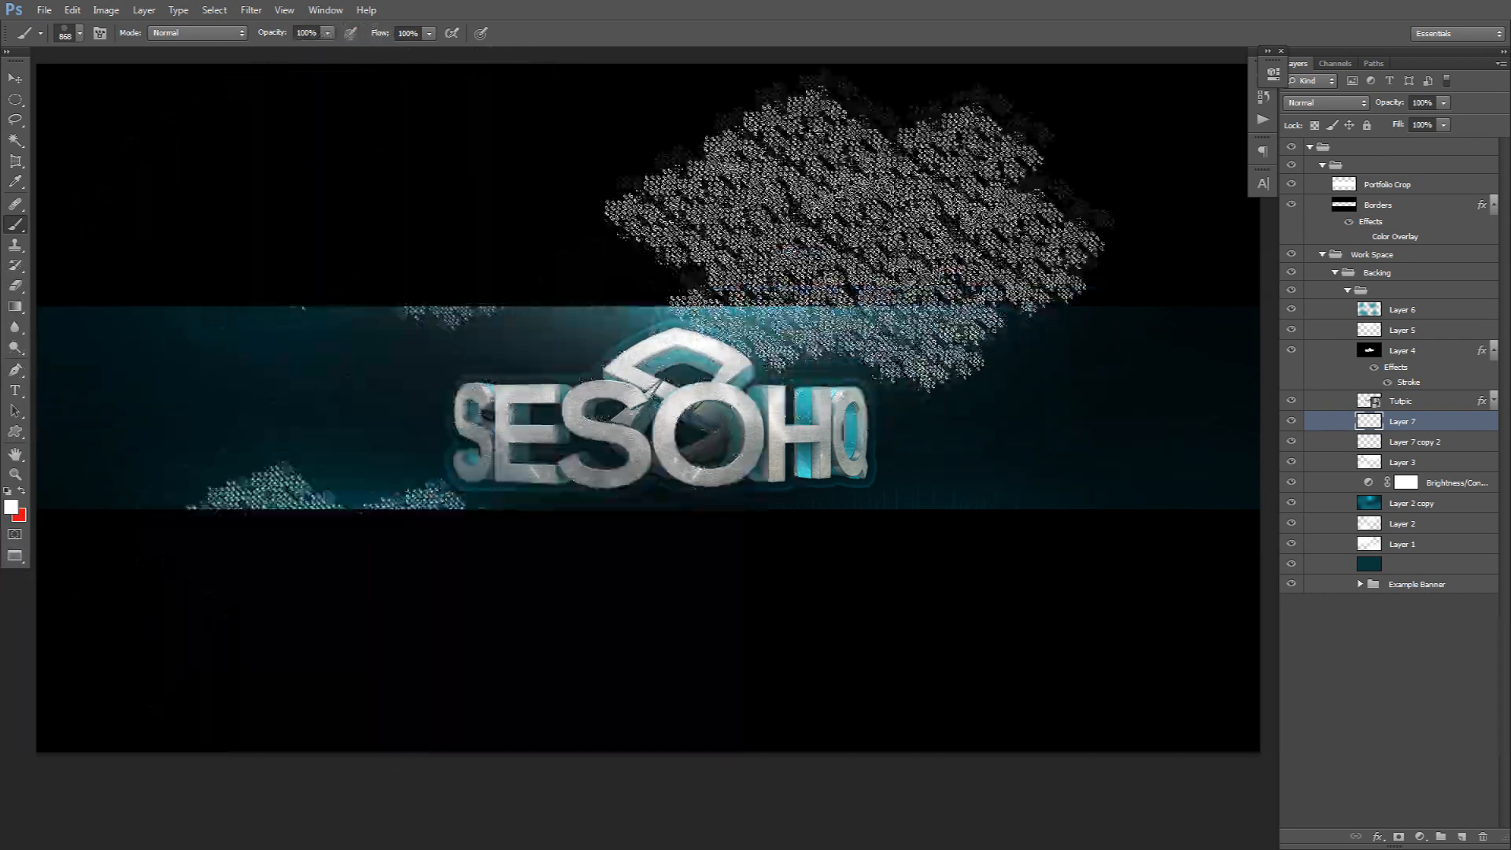
left_click(1060, 600)
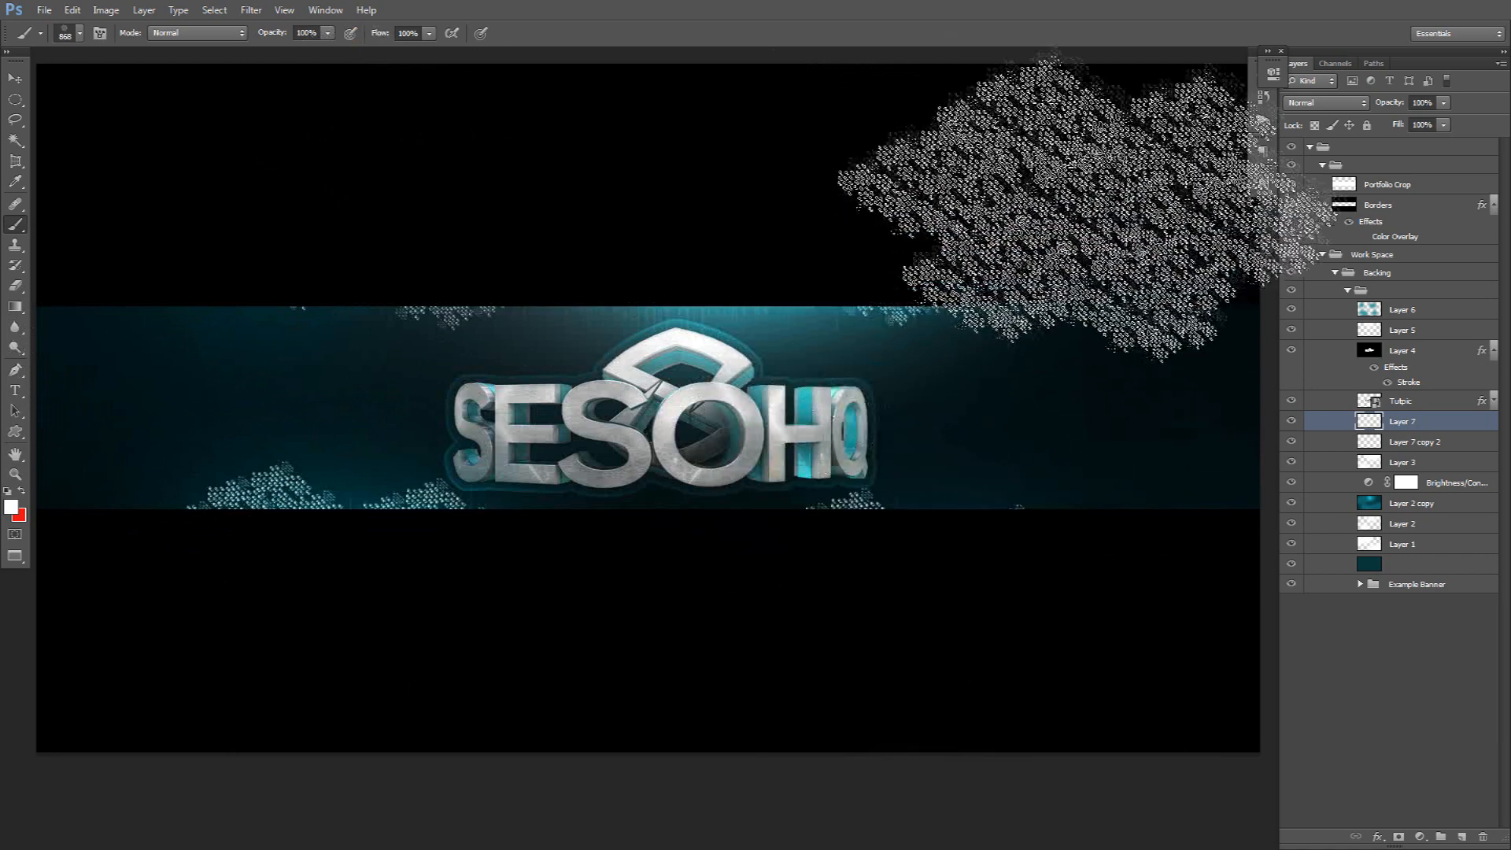
left_click(677, 164)
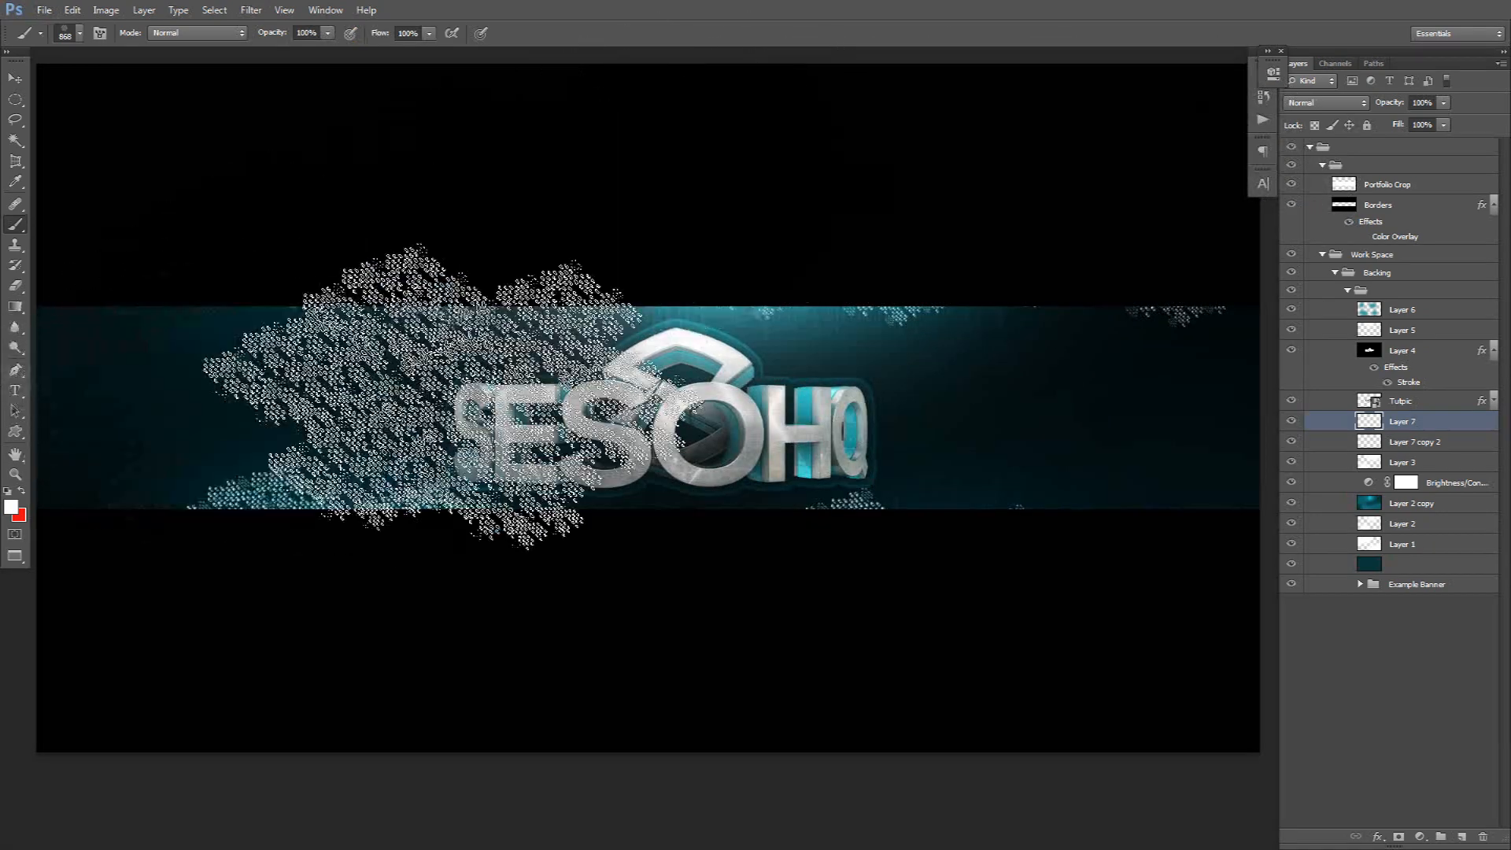
key("v")
key("ctrl+minus")
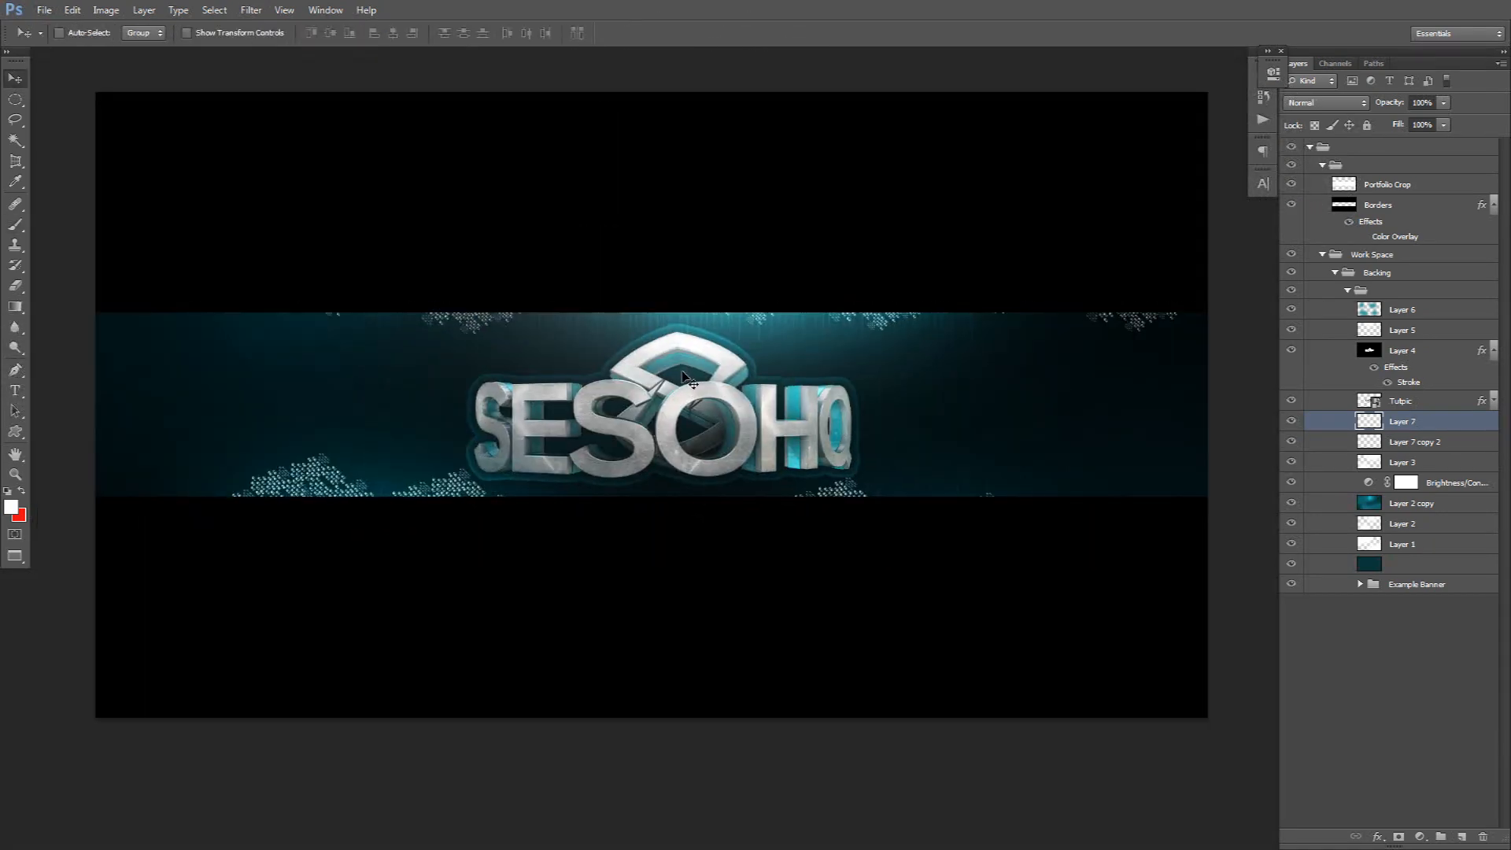
Step: Load the outline of the Portfolio Crop layer as a selection around the banner strip
left_click(1352, 187)
left_click(1352, 189, "ctrl")
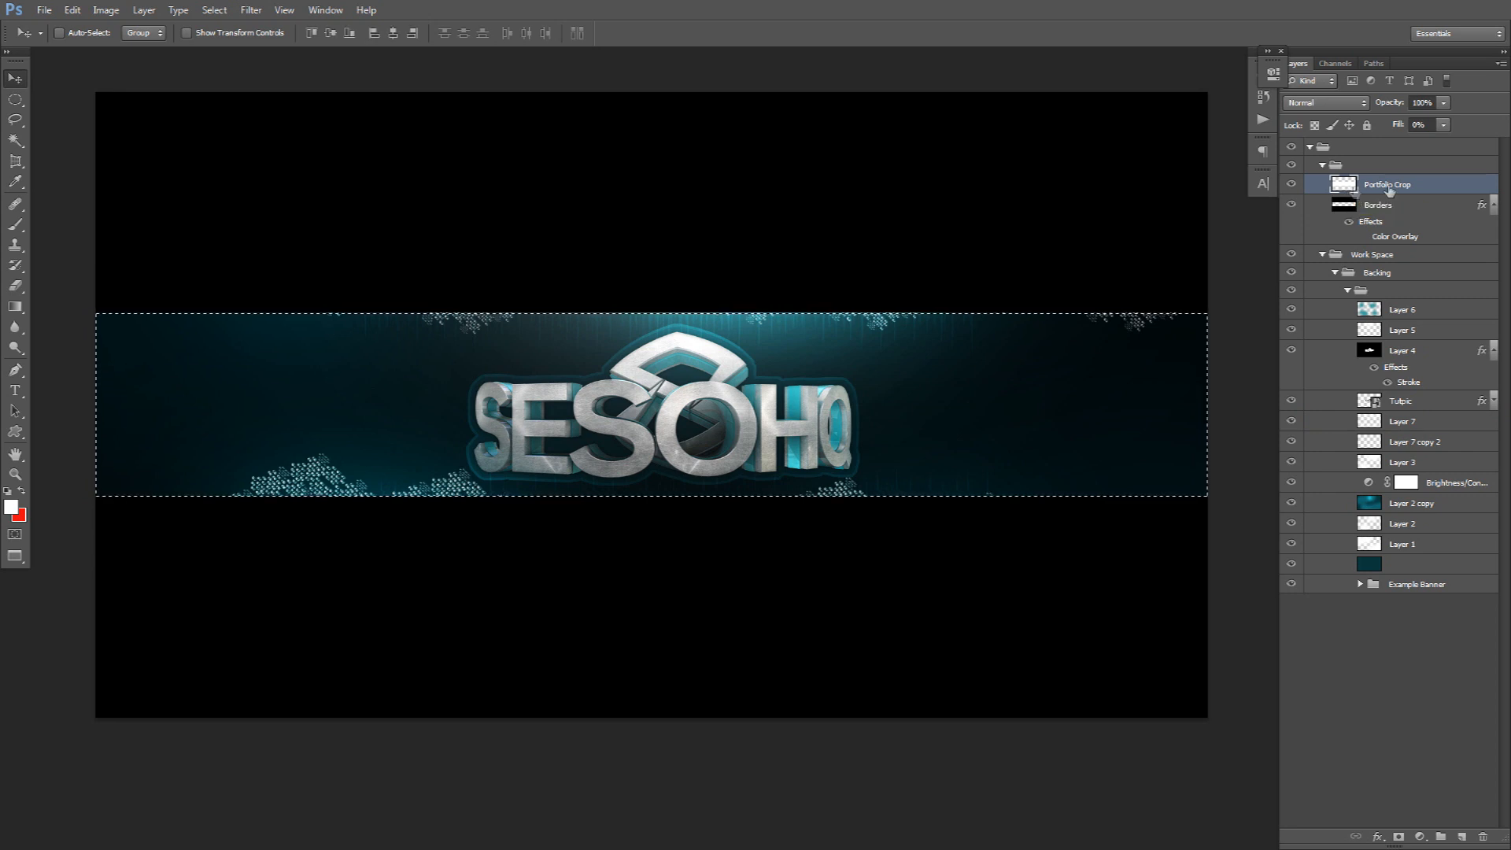